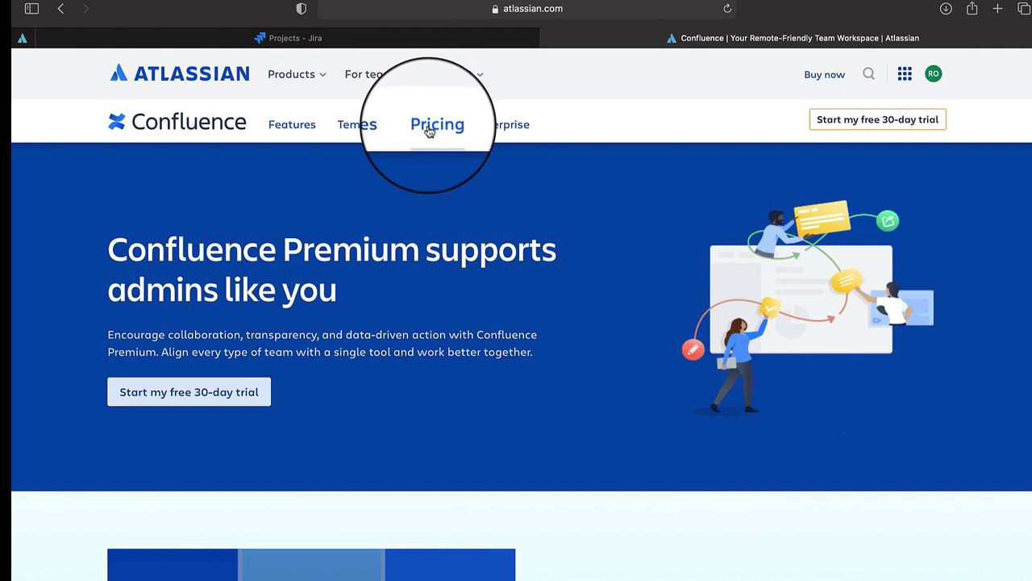
Compare the Free, Standard, Premium and Enterprise pricing plans, then begin the Free plan sign-up
{"action": "left_click", "coordinate": [430, 131]}
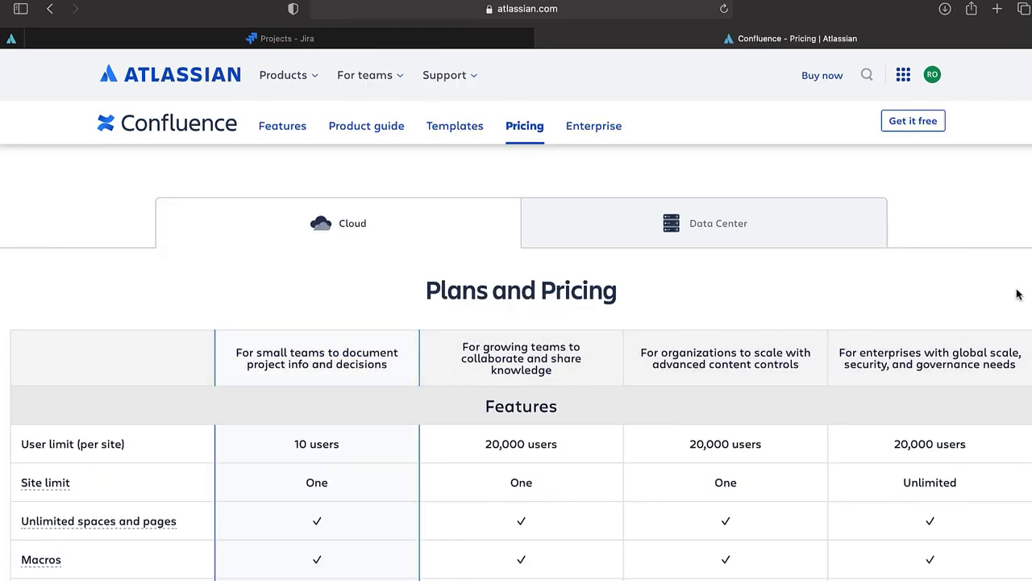
{"action": "scroll", "coordinate": [1018, 294], "scroll_direction": "down", "scroll_amount": 5}
{"action": "scroll", "coordinate": [1018, 302], "scroll_direction": "down", "scroll_amount": 5}
{"action": "scroll", "coordinate": [1019, 302], "scroll_direction": "up", "scroll_amount": 7}
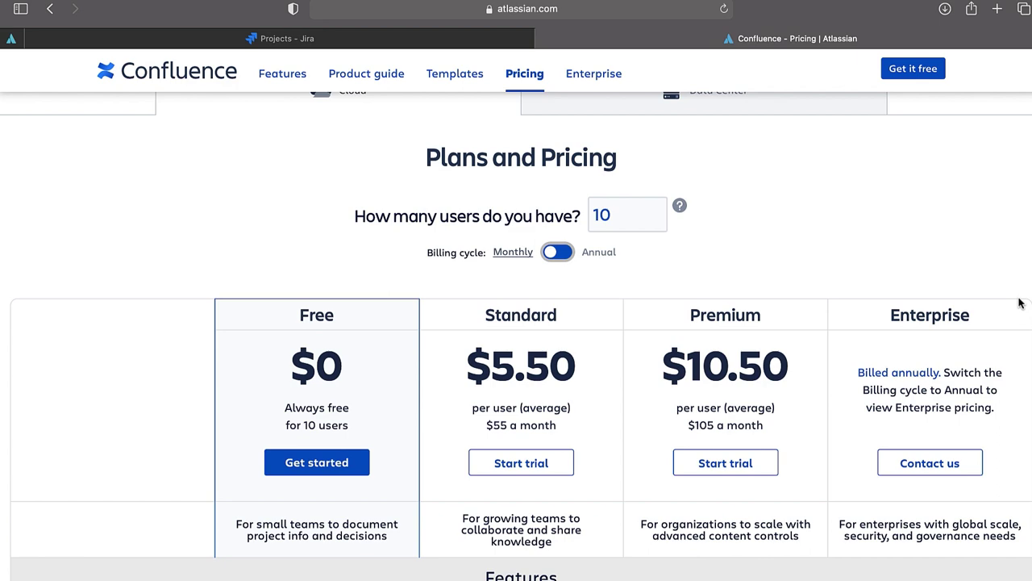
{"action": "scroll", "coordinate": [1020, 303], "scroll_direction": "down", "scroll_amount": 5}
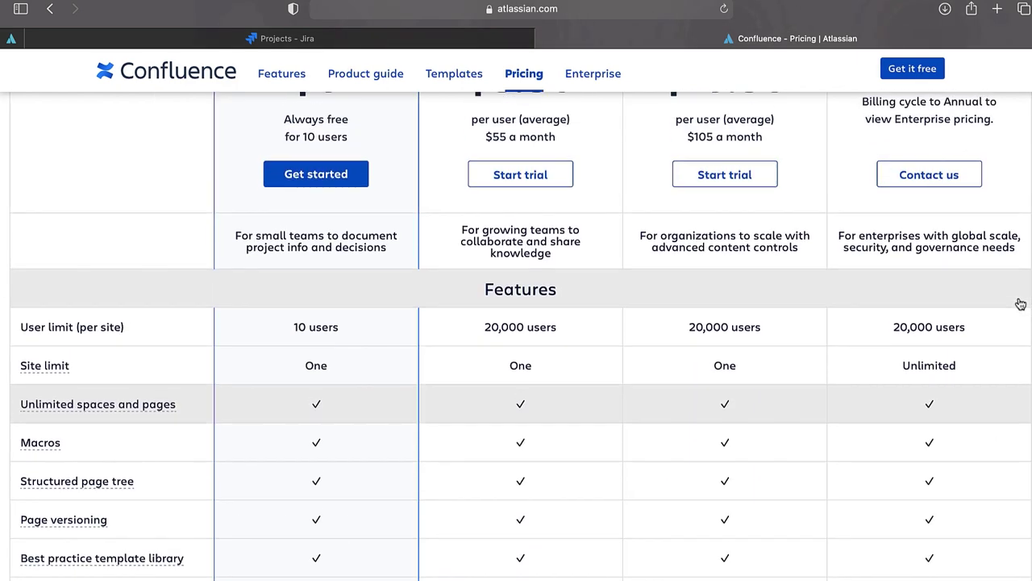
{"action": "scroll", "coordinate": [1019, 300], "scroll_direction": "up", "scroll_amount": 1}
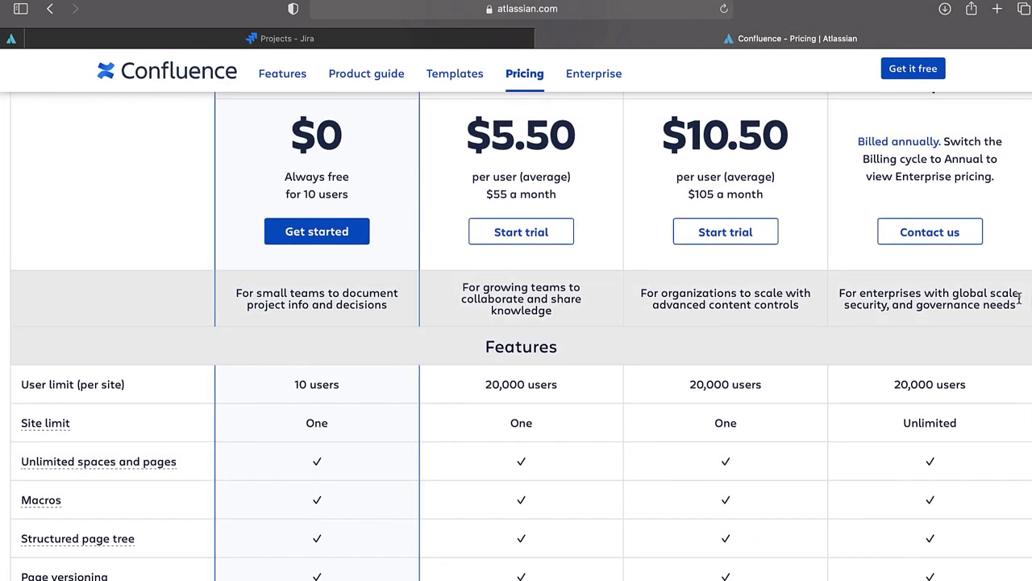
{"action": "scroll", "coordinate": [1019, 300], "scroll_direction": "down", "scroll_amount": 7}
{"action": "scroll", "coordinate": [1020, 303], "scroll_direction": "down", "scroll_amount": 10}
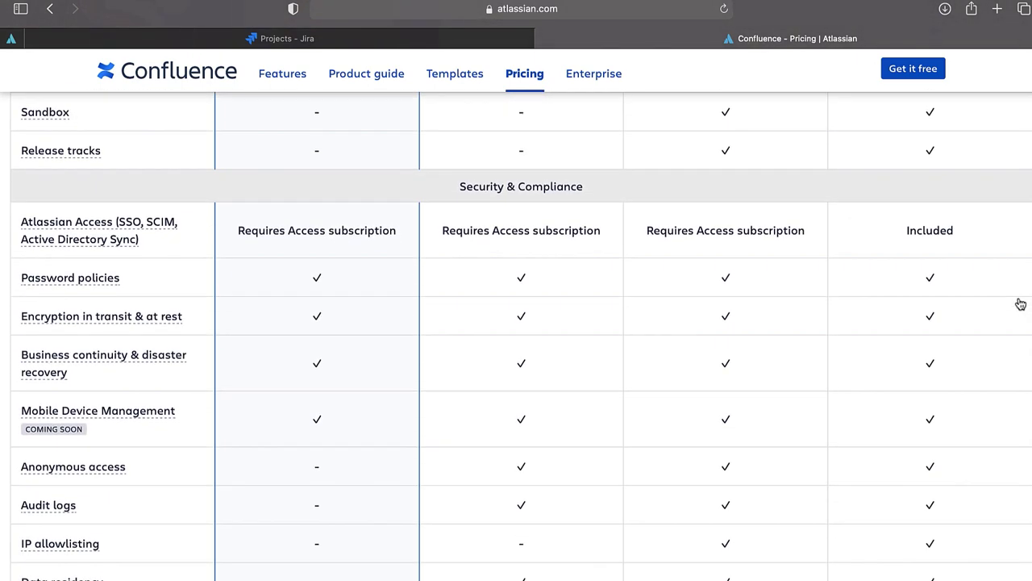
{"action": "scroll", "coordinate": [629, 344], "scroll_direction": "up", "scroll_amount": 10}
{"action": "scroll", "coordinate": [631, 344], "scroll_direction": "up", "scroll_amount": 5}
{"action": "scroll", "coordinate": [631, 345], "scroll_direction": "down", "scroll_amount": 2}
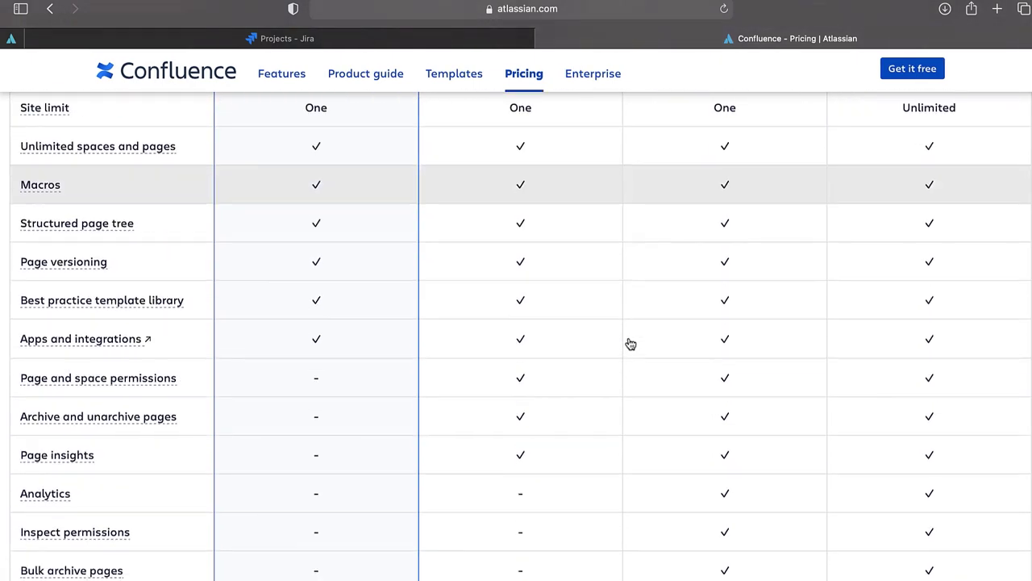
{"action": "scroll", "coordinate": [631, 344], "scroll_direction": "up", "scroll_amount": 5}
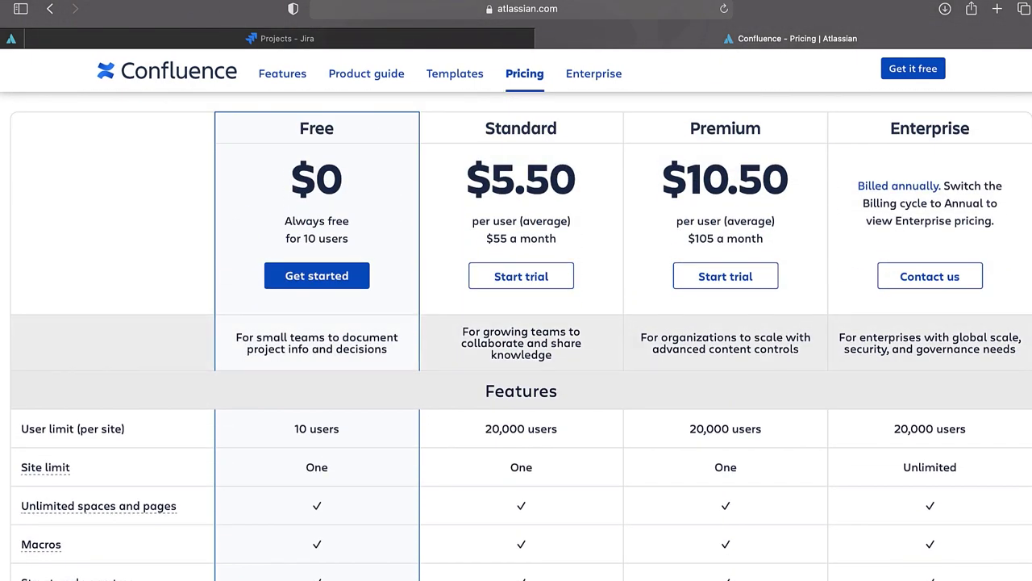
{"action": "left_click", "coordinate": [313, 278]}
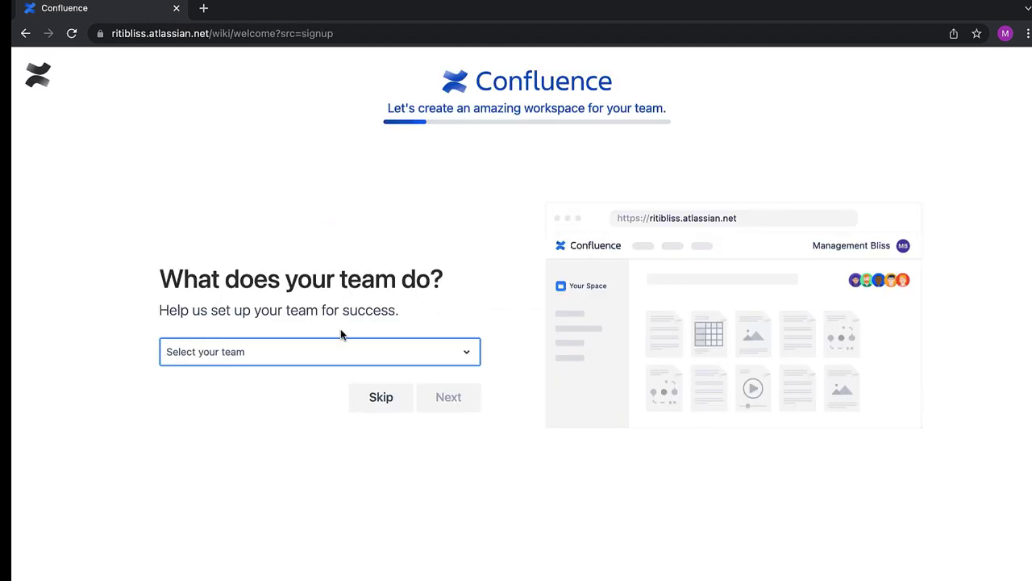
Set the team type to Software Development and the role to Project Manager
{"action": "left_click", "coordinate": [255, 356]}
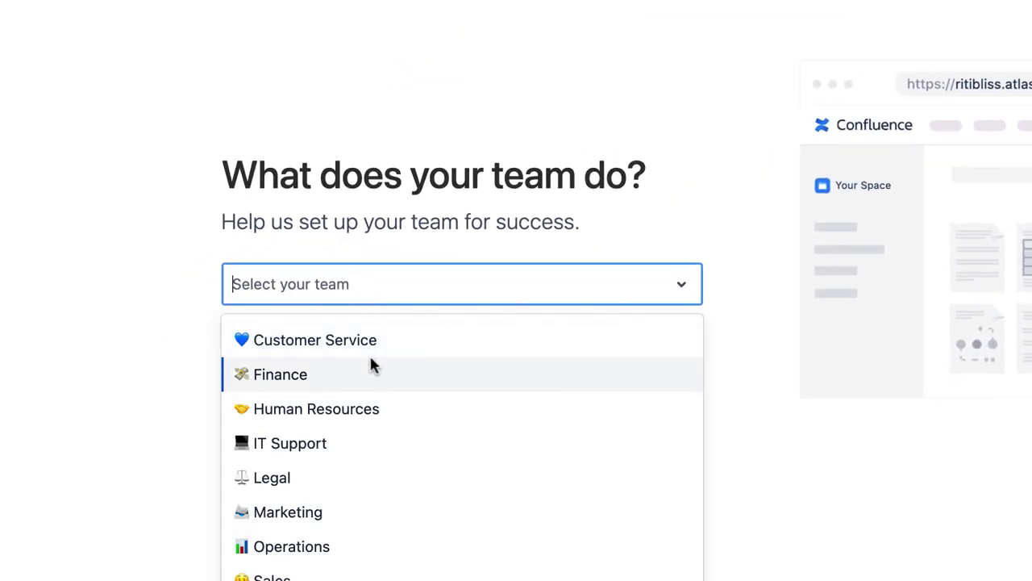
{"action": "left_click", "coordinate": [360, 510]}
{"action": "left_click", "coordinate": [493, 167]}
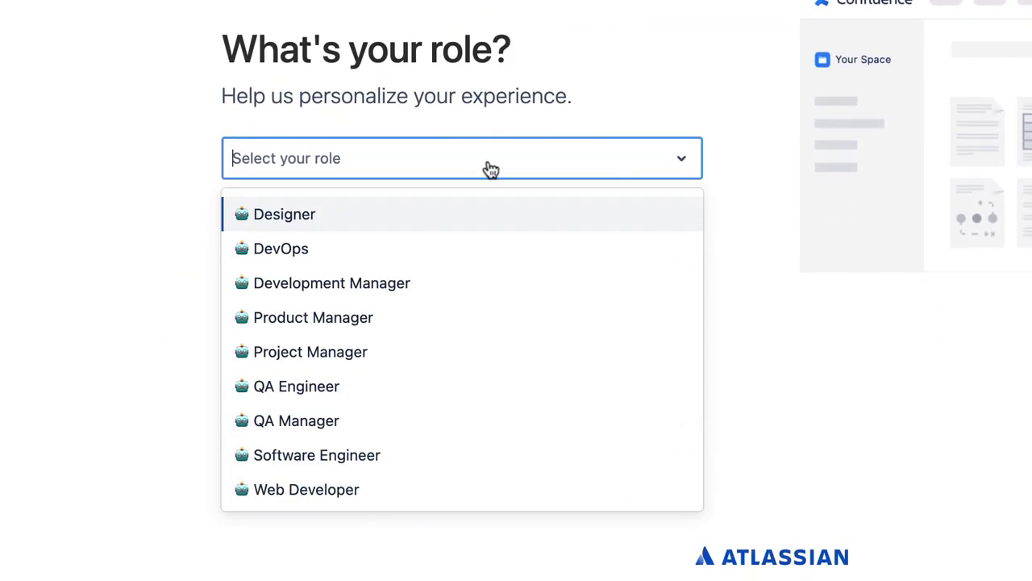
{"action": "left_click", "coordinate": [360, 355]}
{"action": "left_click", "coordinate": [650, 230]}
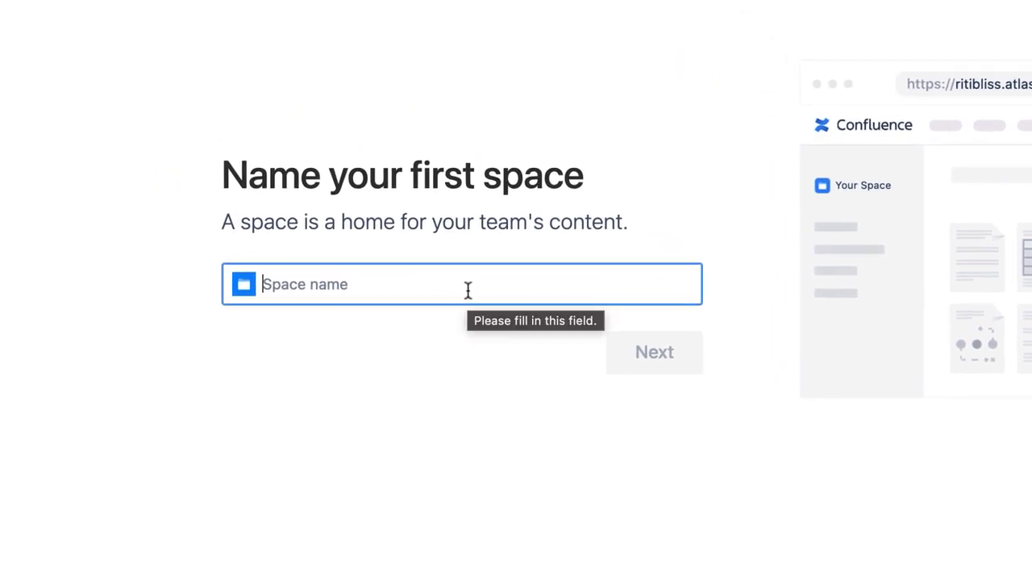
Name the space MblissSpace and finish setup without teammate invitations
{"action": "type", "text": "MblissSpace"}
{"action": "left_click", "coordinate": [669, 363]}
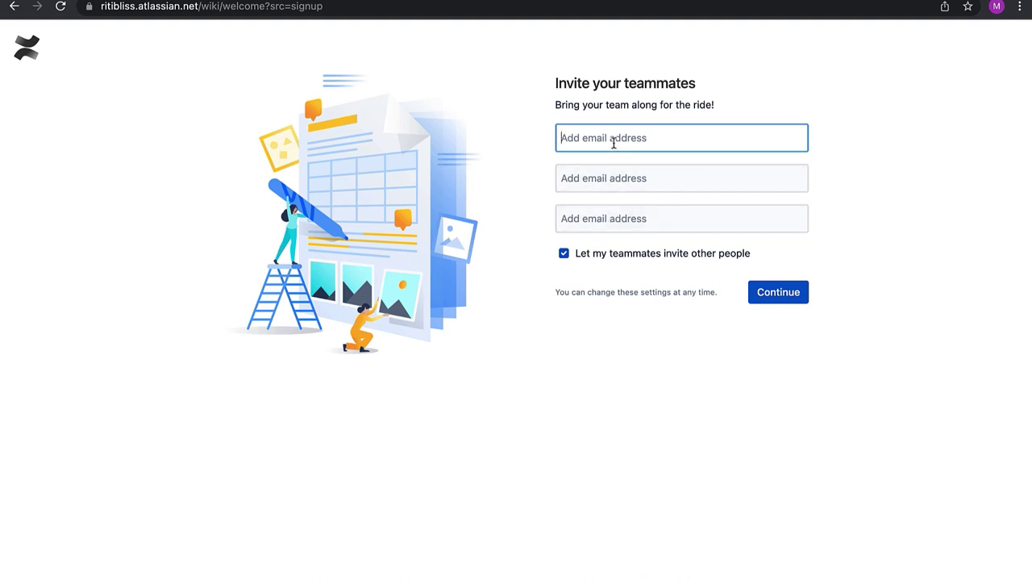
{"action": "left_click", "coordinate": [564, 254]}
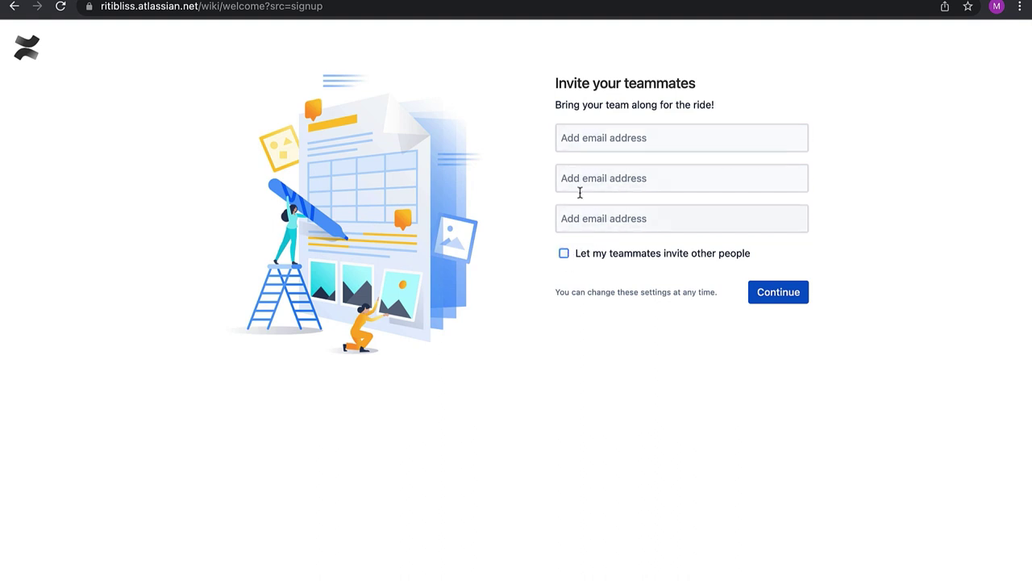
{"action": "left_click", "coordinate": [765, 296]}
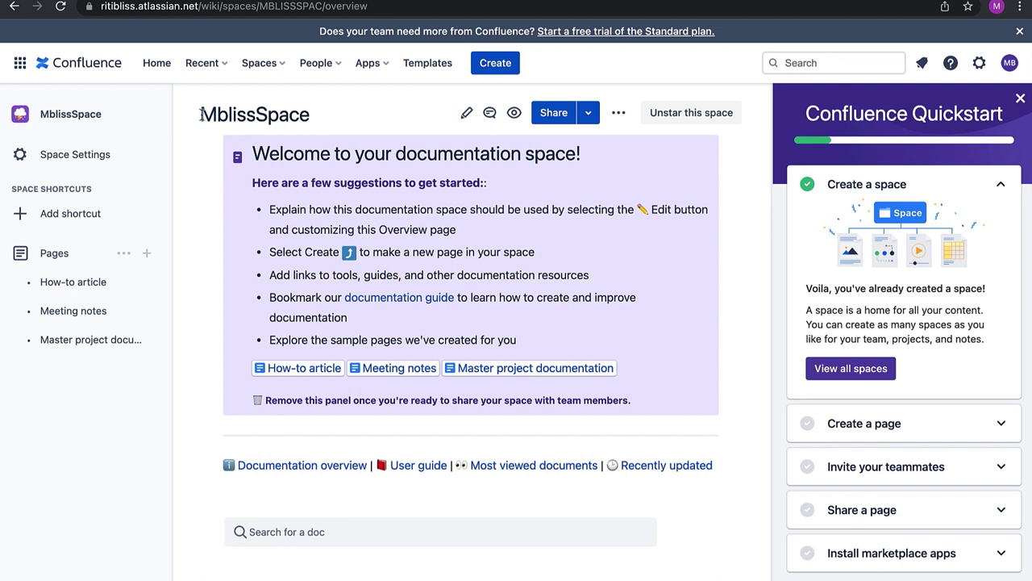
Look over the MblissSpace overview and sidebar pages, then go to its Space Settings
{"action": "left_click_drag", "start_coordinate": [204, 114], "coordinate": [308, 115]}
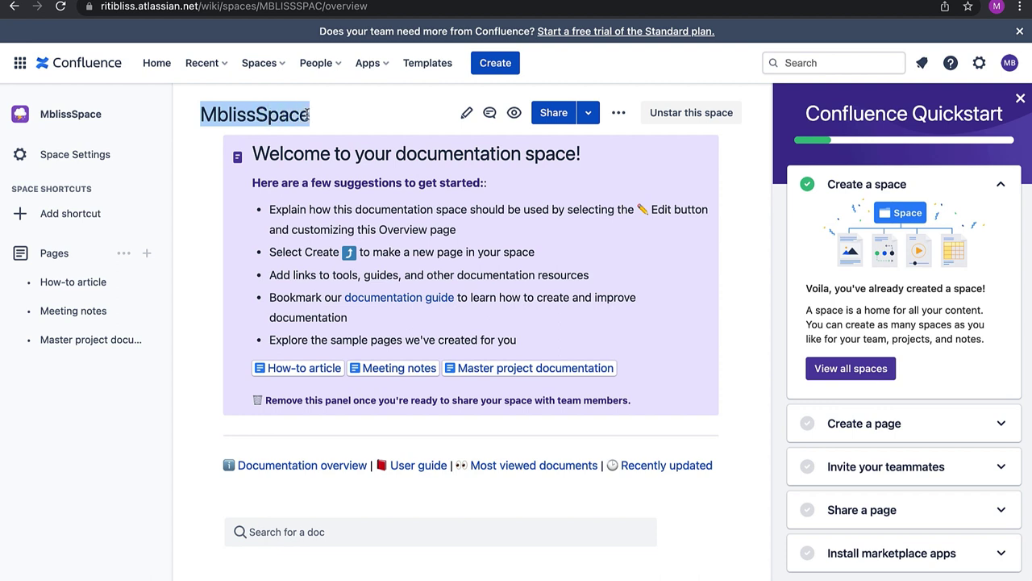
{"action": "left_click", "coordinate": [331, 118]}
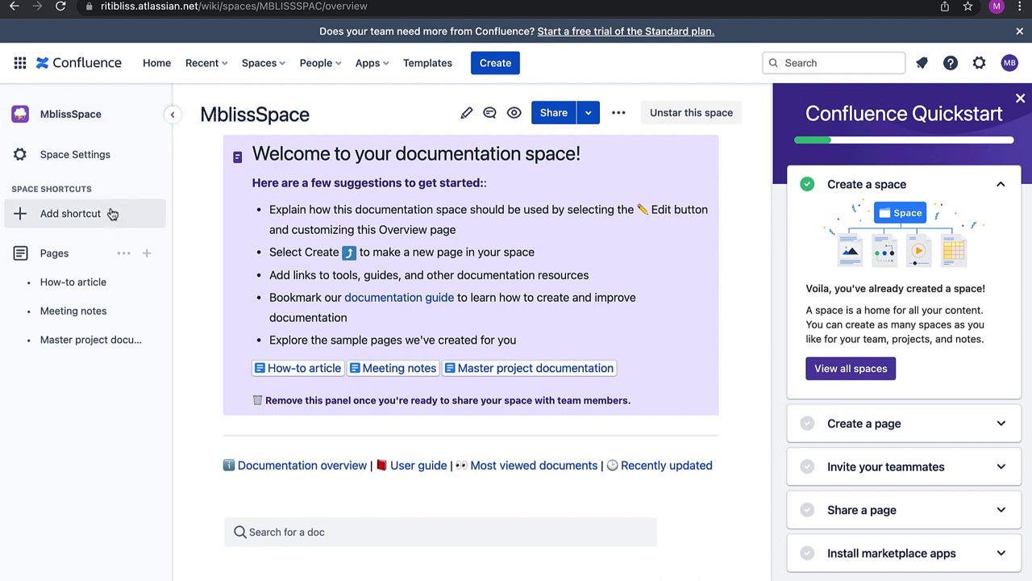
{"action": "mouse_move", "coordinate": [123, 285]}
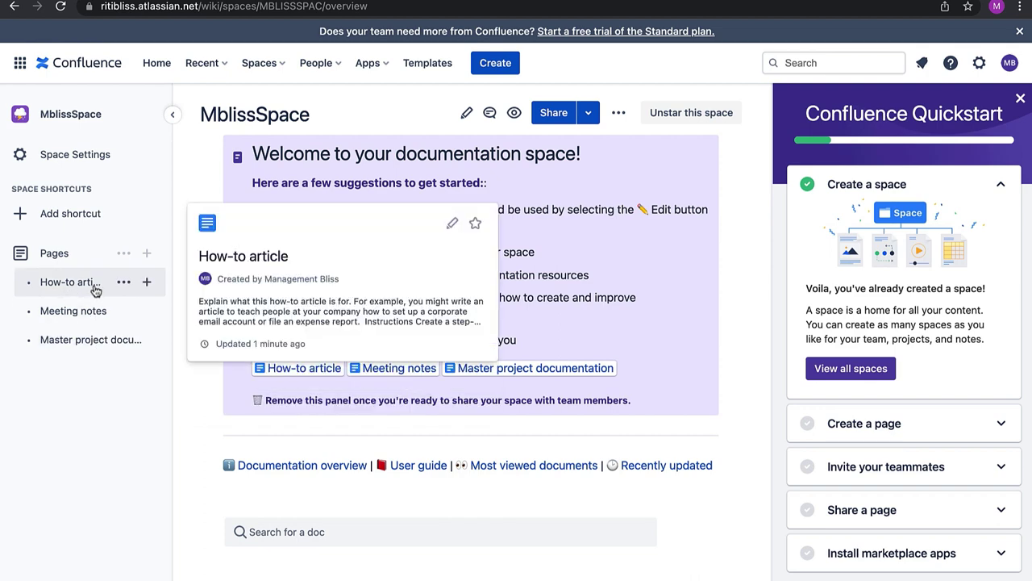
{"action": "mouse_move", "coordinate": [88, 316]}
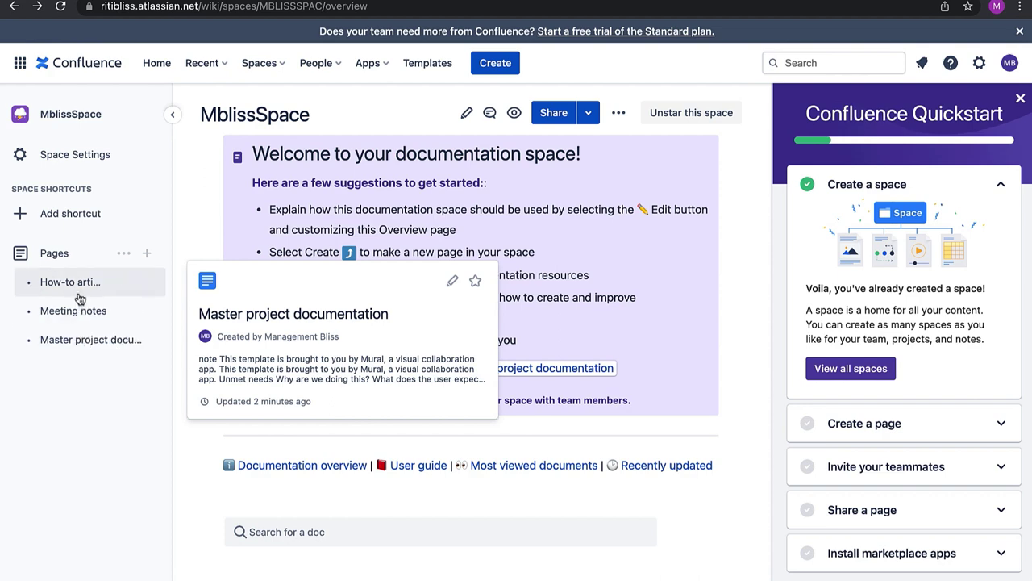
{"action": "left_click", "coordinate": [106, 165]}
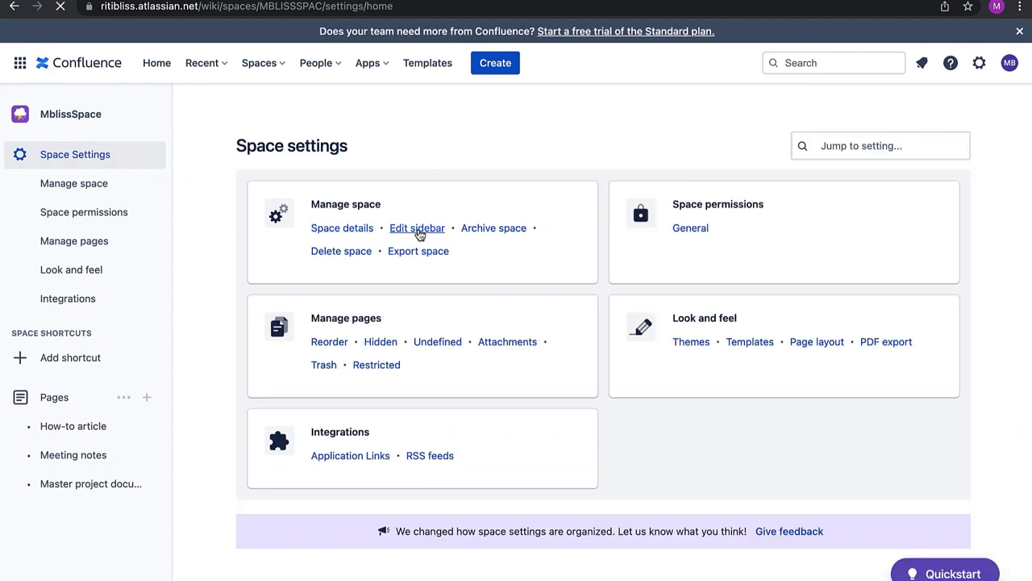
Turn on the Blog and Overview sidebar entries and return to Space settings
{"action": "left_click", "coordinate": [417, 229]}
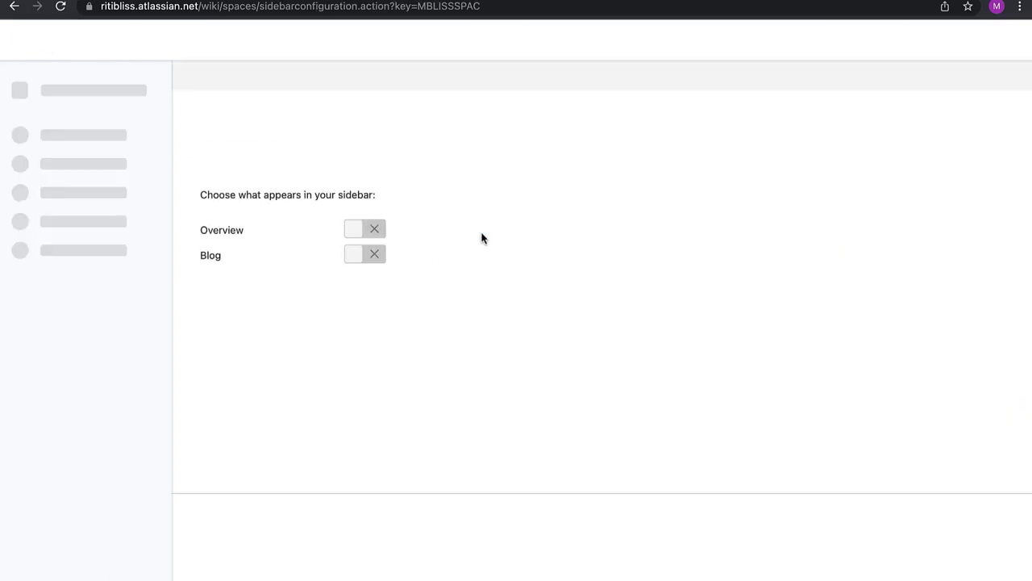
{"action": "left_click", "coordinate": [348, 266]}
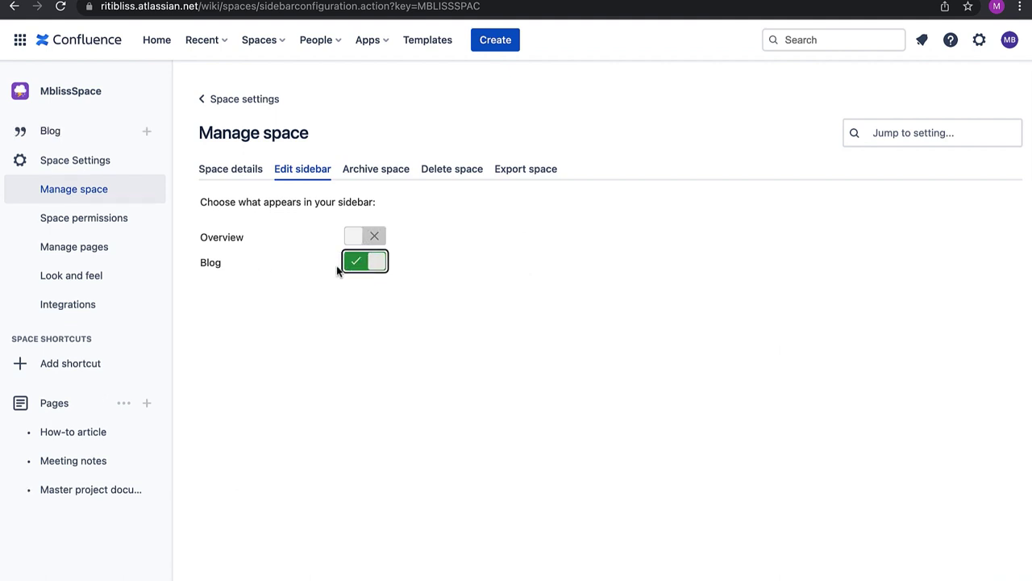
{"action": "left_click", "coordinate": [355, 242]}
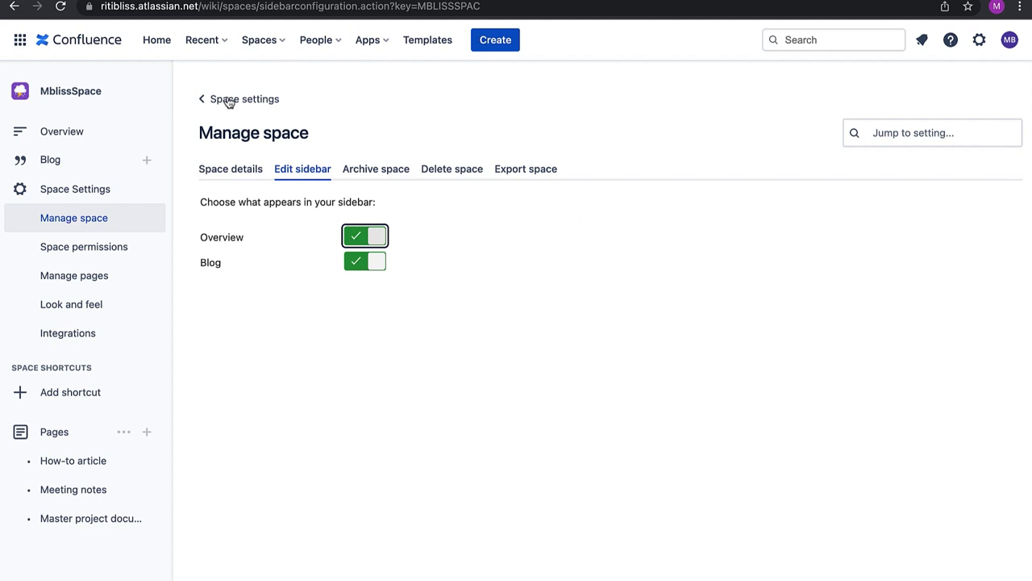
{"action": "left_click", "coordinate": [202, 101]}
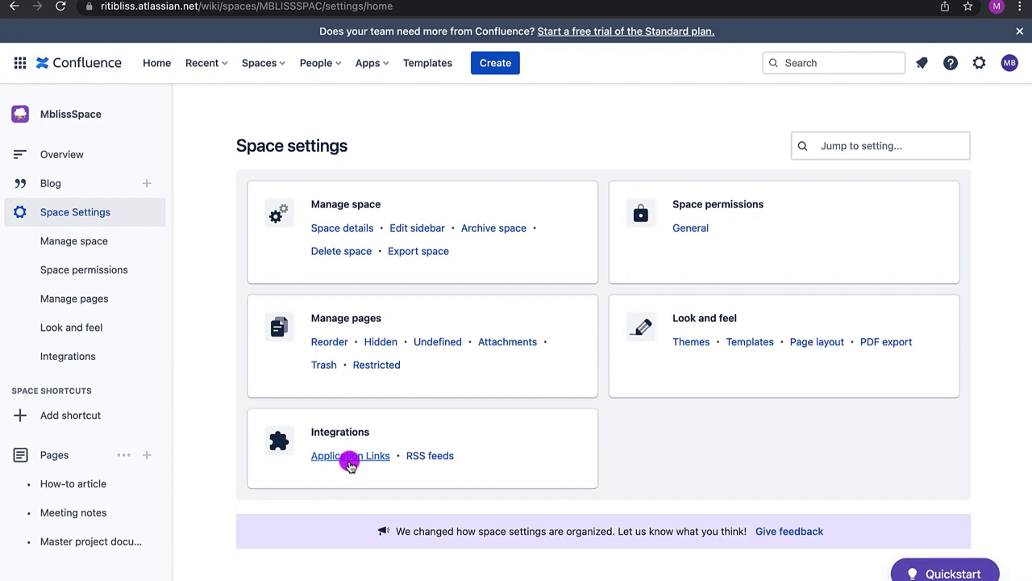
Start creating a new space from the Team space template
{"action": "left_click", "coordinate": [262, 63]}
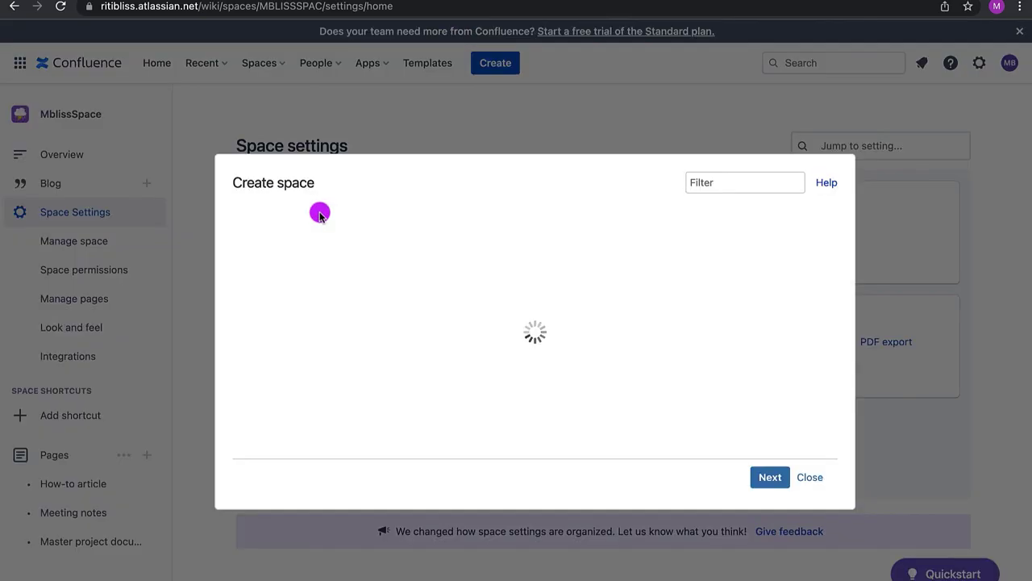
{"action": "left_click", "coordinate": [762, 477]}
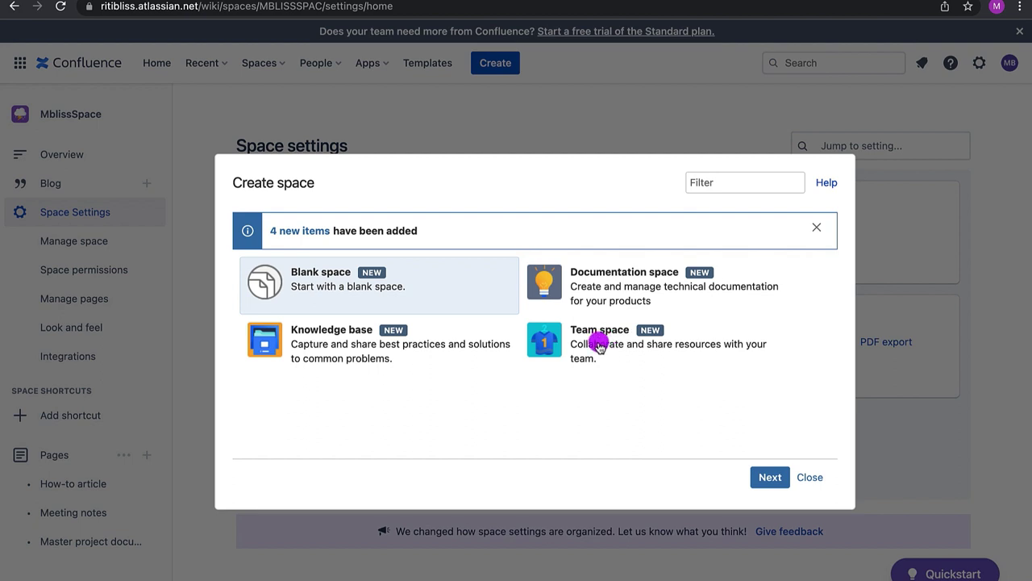
{"action": "left_click", "coordinate": [599, 345]}
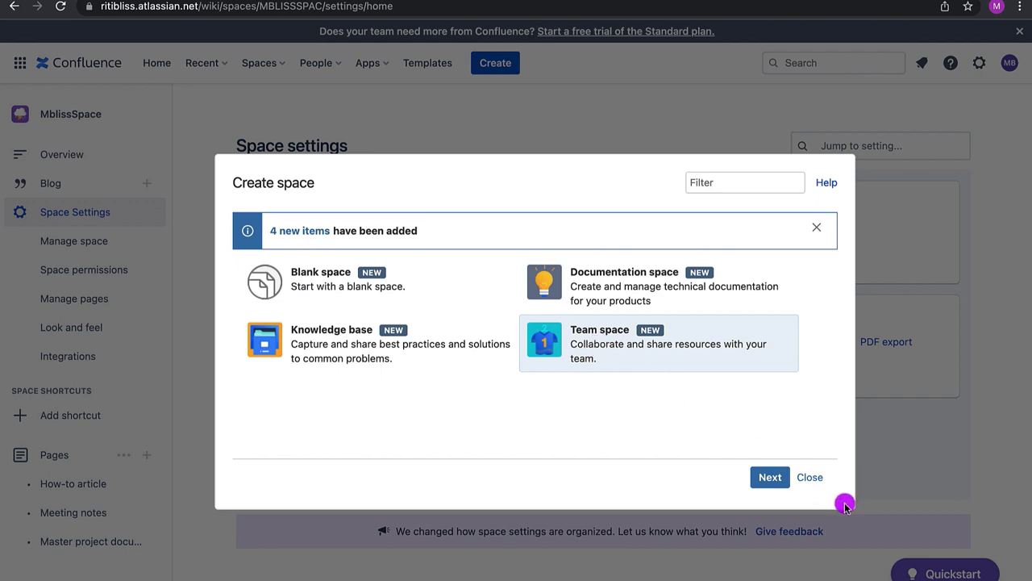
{"action": "left_click", "coordinate": [771, 479]}
Create BlissTeamSpace with key BLIST and description 'Team space for bliss'
{"action": "type", "text": "BlissTeamSpace"}
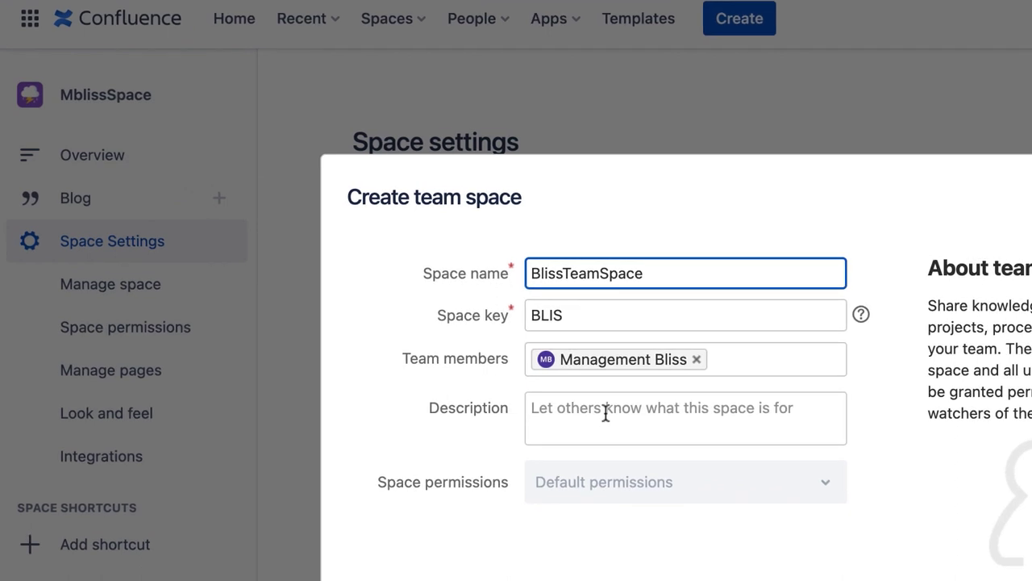
{"action": "double_click", "coordinate": [384, 263]}
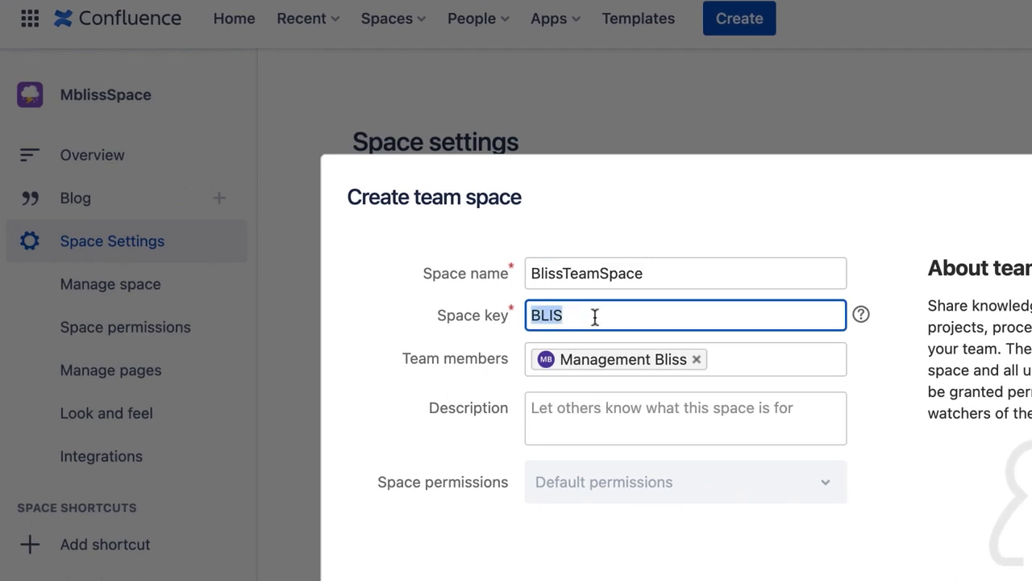
{"action": "key", "text": "Right"}
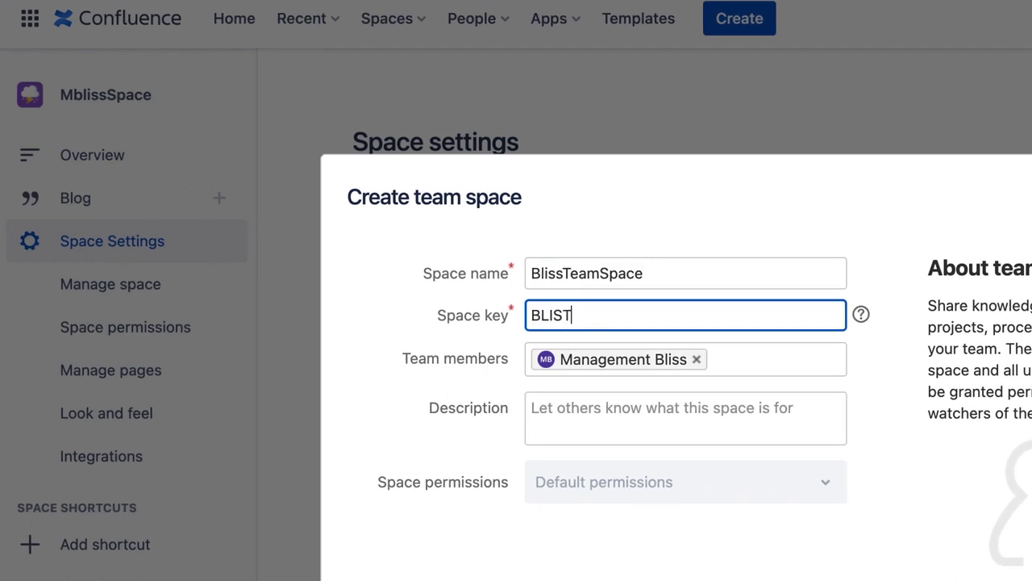
{"action": "left_click", "coordinate": [596, 418]}
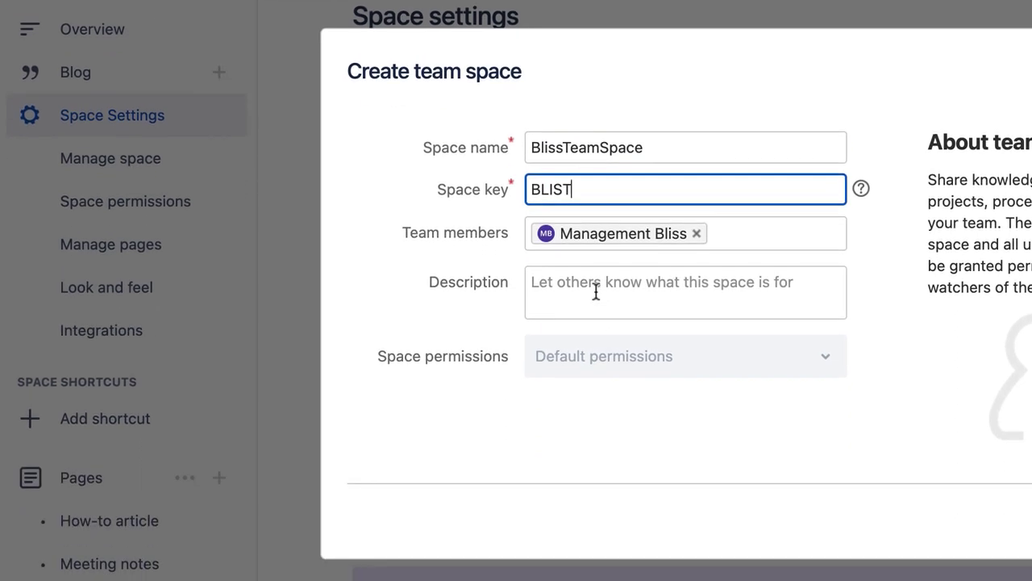
{"action": "type", "text": "Tea"}
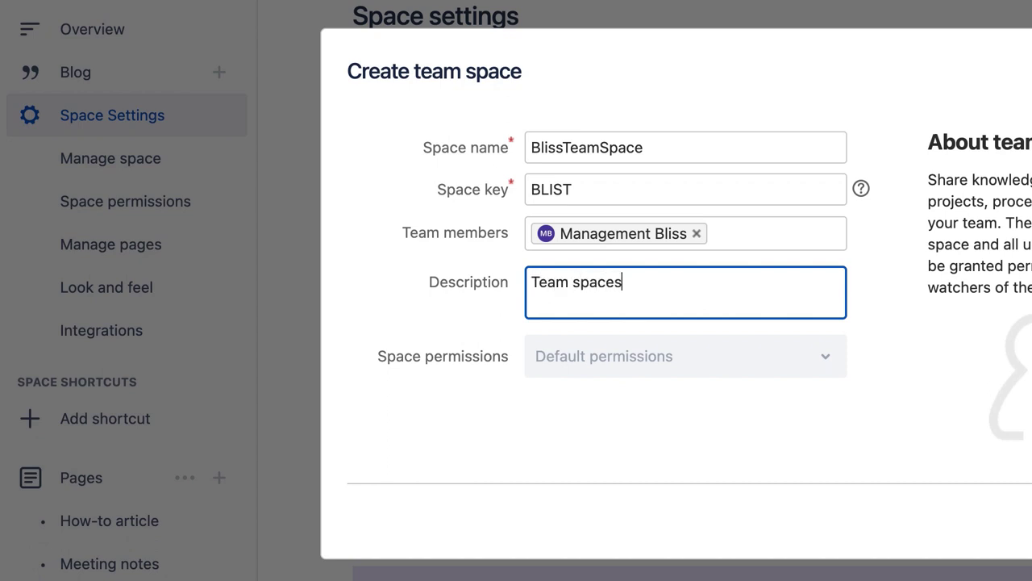
{"action": "type", "text": "m space for bliss"}
{"action": "left_click", "coordinate": [542, 366]}
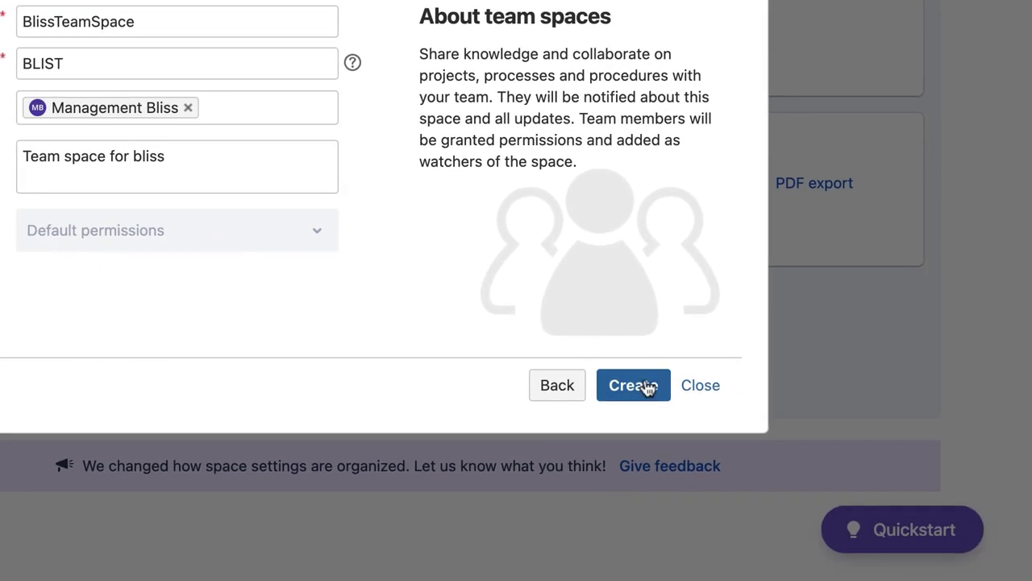
{"action": "left_click", "coordinate": [635, 386]}
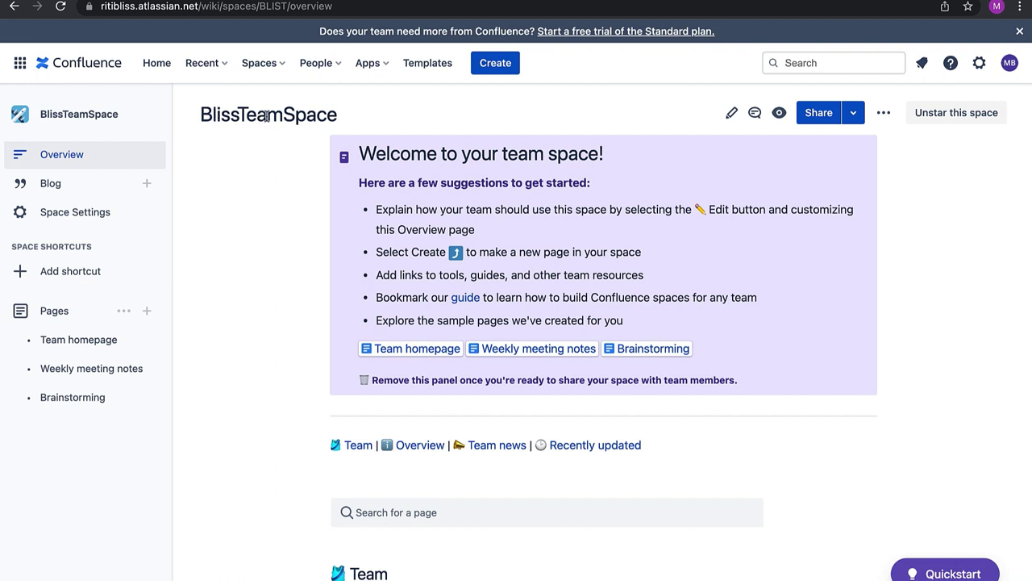
{"action": "mouse_move", "coordinate": [101, 410]}
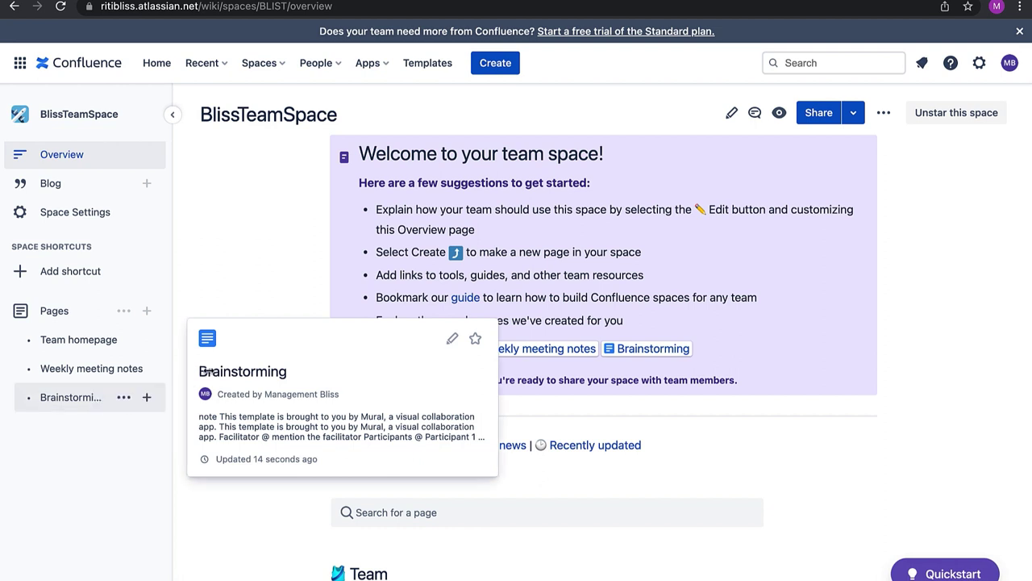
{"action": "mouse_move", "coordinate": [123, 372]}
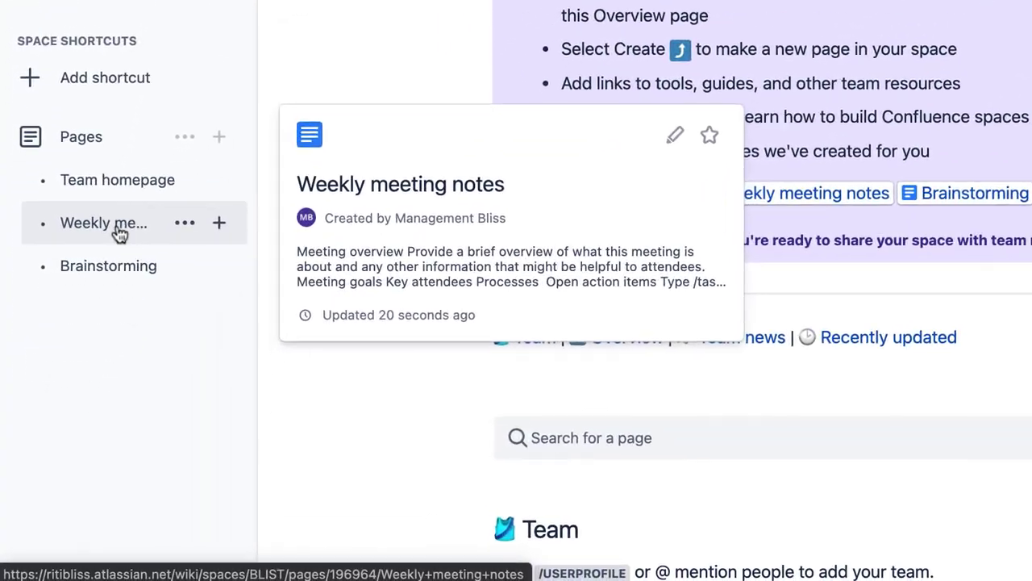
{"action": "left_click", "coordinate": [79, 373]}
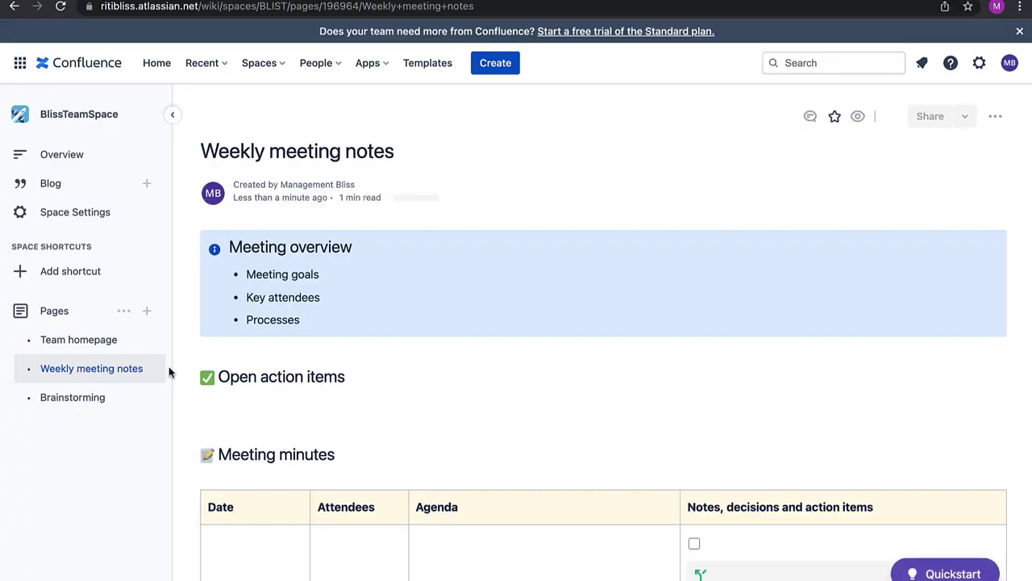
{"action": "scroll", "coordinate": [411, 369], "scroll_direction": "down", "scroll_amount": 5}
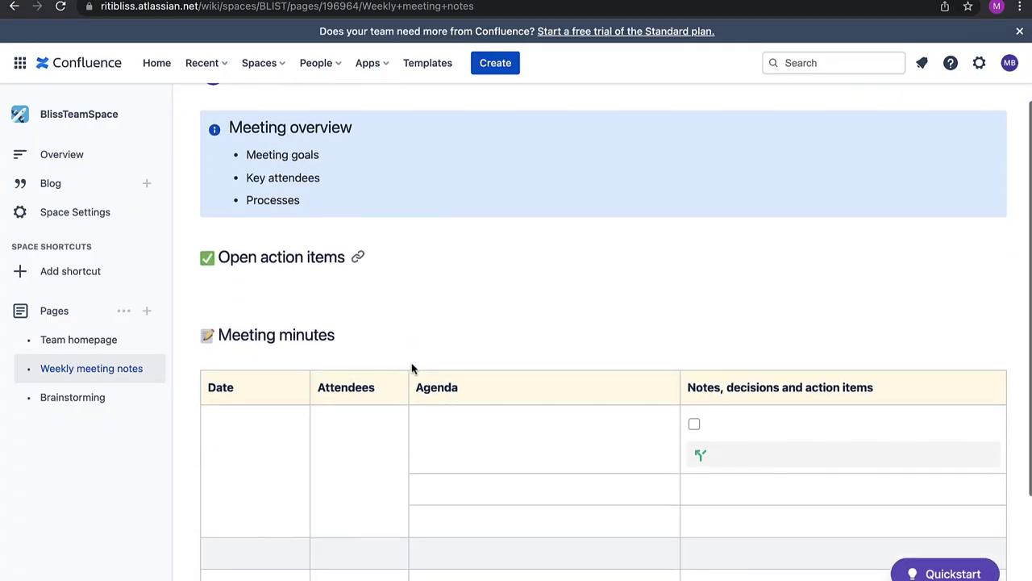
{"action": "scroll", "coordinate": [411, 368], "scroll_direction": "up", "scroll_amount": 5}
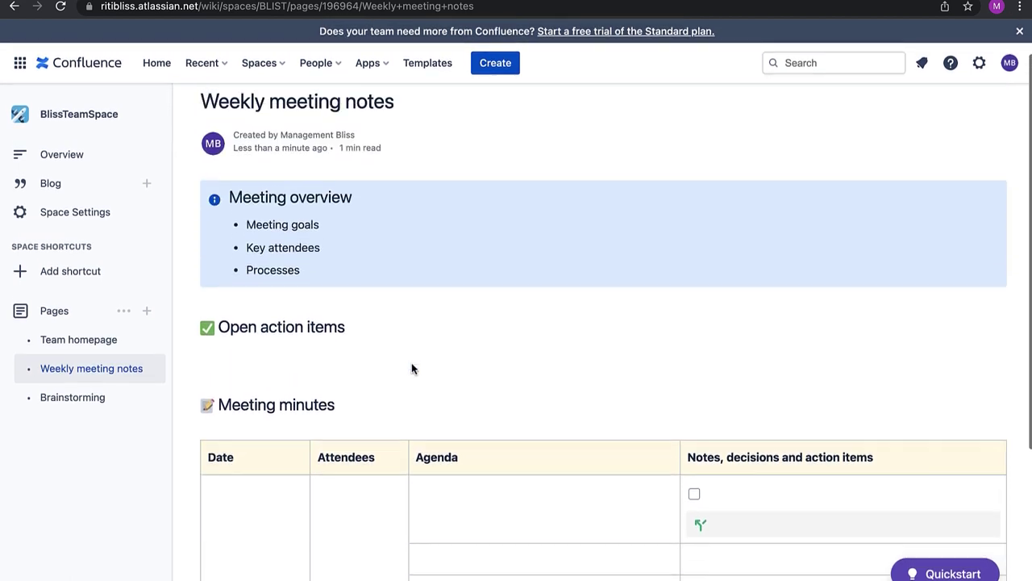
{"action": "scroll", "coordinate": [411, 368], "scroll_direction": "down", "scroll_amount": 5}
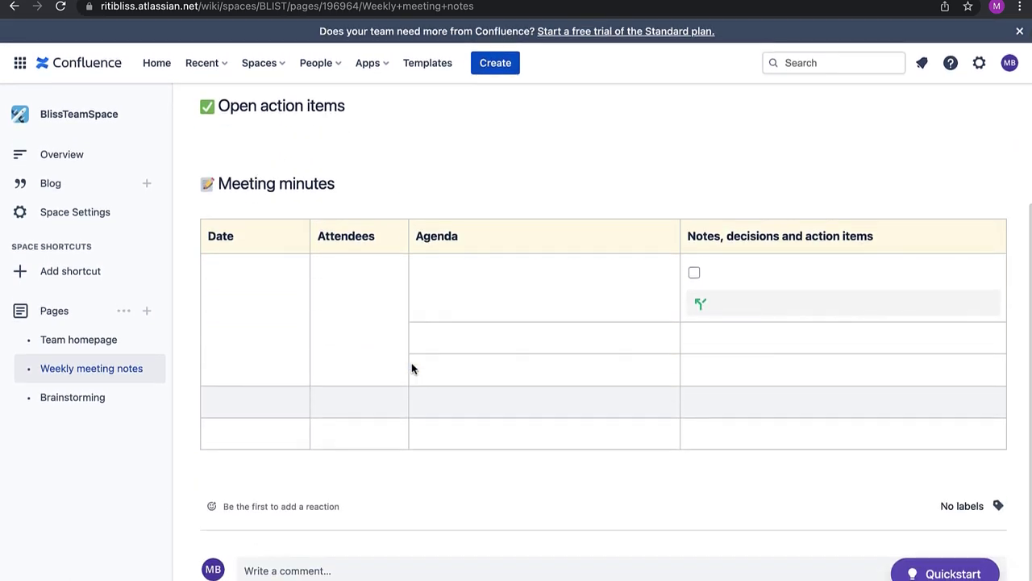
{"action": "scroll", "coordinate": [411, 369], "scroll_direction": "up", "scroll_amount": 5}
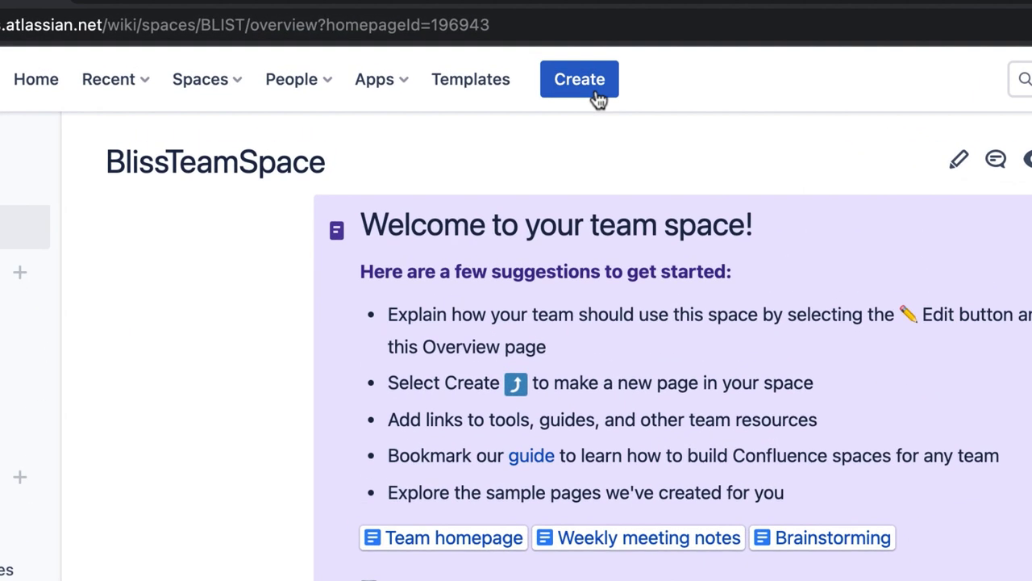
Create a page titled 'Release Notes 1.2' with a Heading 1 about the New 1.2 Release
{"action": "left_click", "coordinate": [593, 79]}
{"action": "type", "text": "R"}
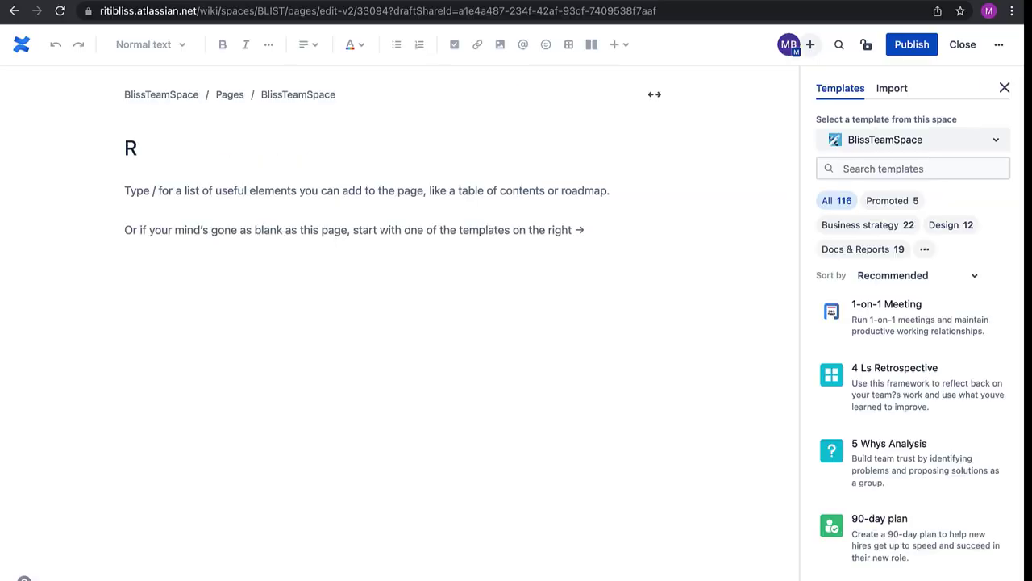
{"action": "type", "text": "elease Notes "}
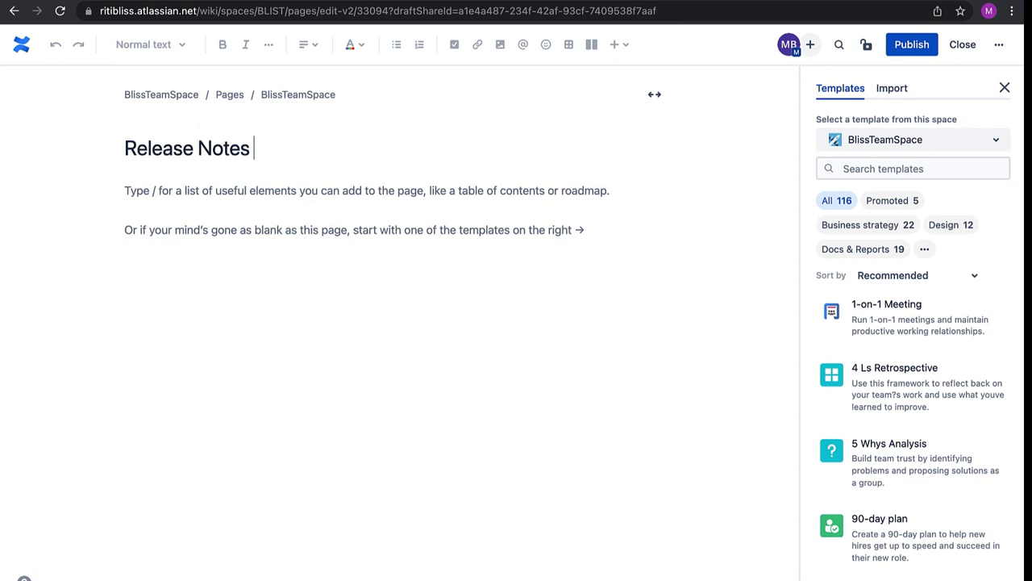
{"action": "type", "text": "1.2"}
{"action": "key", "text": "Return"}
{"action": "left_click", "coordinate": [153, 45]}
{"action": "left_click", "coordinate": [158, 120]}
{"action": "type", "text": "Release Notes for new"}
{"action": "key", "text": "BackSpace"}
{"action": "key", "text": "BackSpace"}
{"action": "key", "text": "BackSpace"}
{"action": "key", "text": "BackSpace"}
{"action": "type", "text": "New 1.2 Release"}
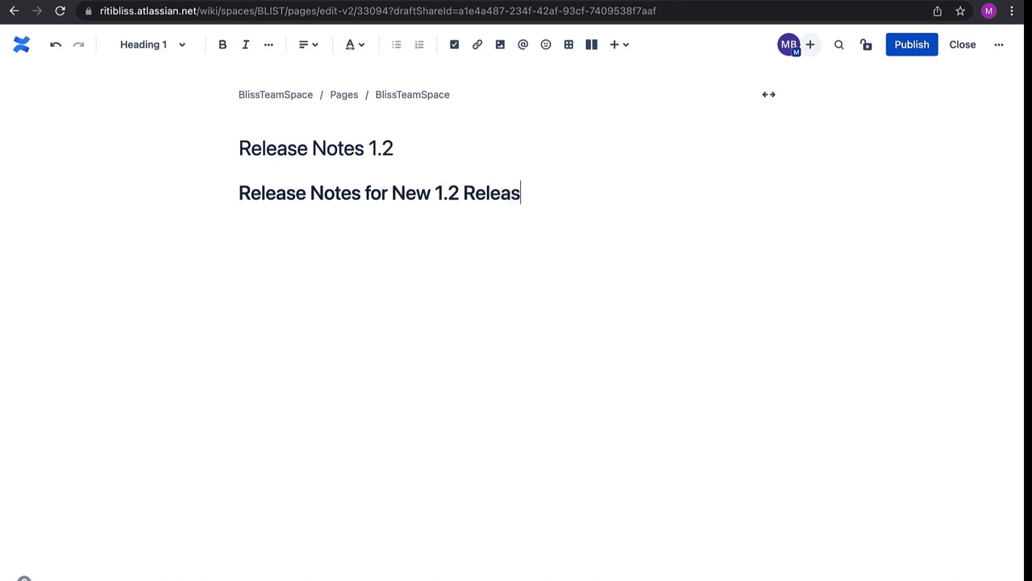
{"action": "key", "text": "Return"}
Add a Heading 2 'Generic Information' below the main heading
{"action": "left_click", "coordinate": [156, 44]}
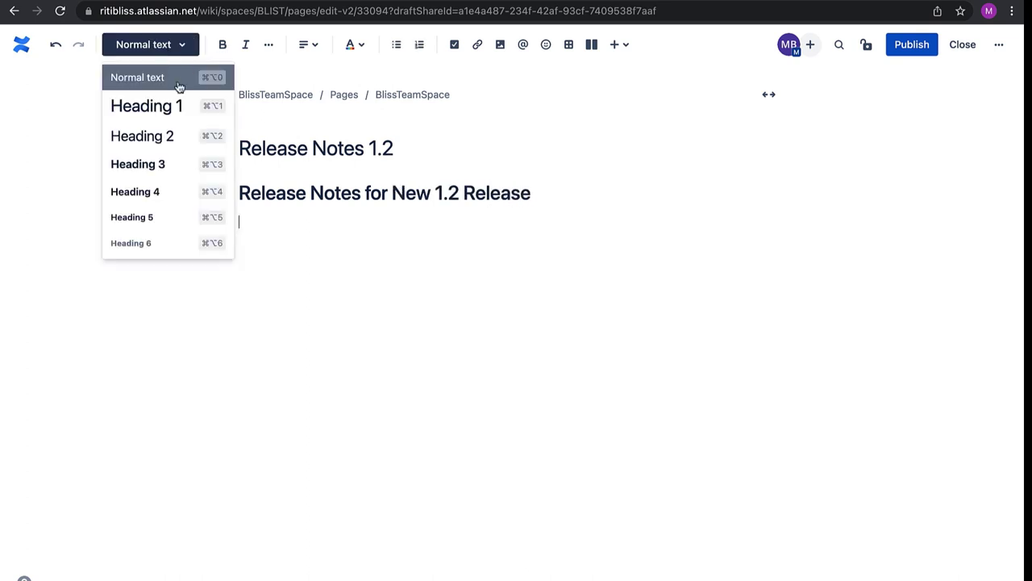
{"action": "left_click", "coordinate": [161, 137]}
{"action": "type", "text": "Generic"}
{"action": "key", "text": "Return"}
{"action": "key", "text": "BackSpace"}
{"action": "type", "text": "Imformation"}
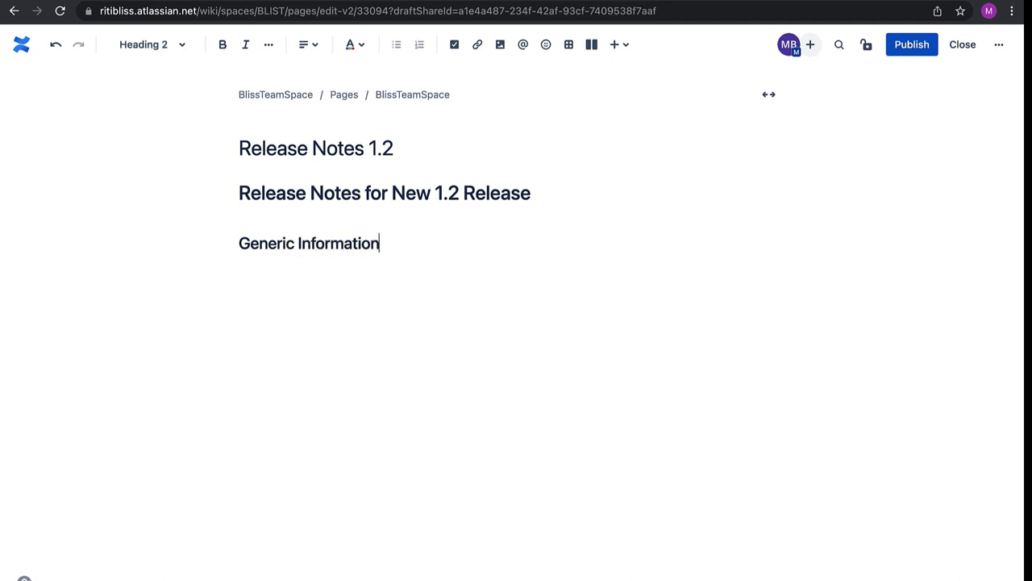
{"action": "key", "text": "Return"}
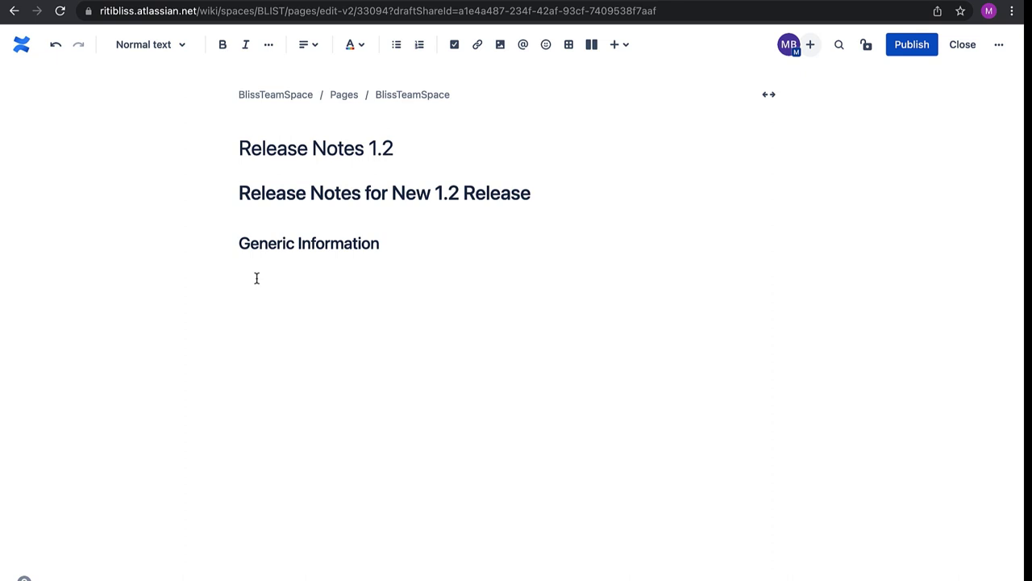
Add the Release Name, Release Date, Release Description and Deployment Date label lines
{"action": "type", "text": "Release Name:"}
{"action": "key", "text": "Return"}
{"action": "type", "text": "Rele"}
{"action": "type", "text": "ase Date: Release Descri"}
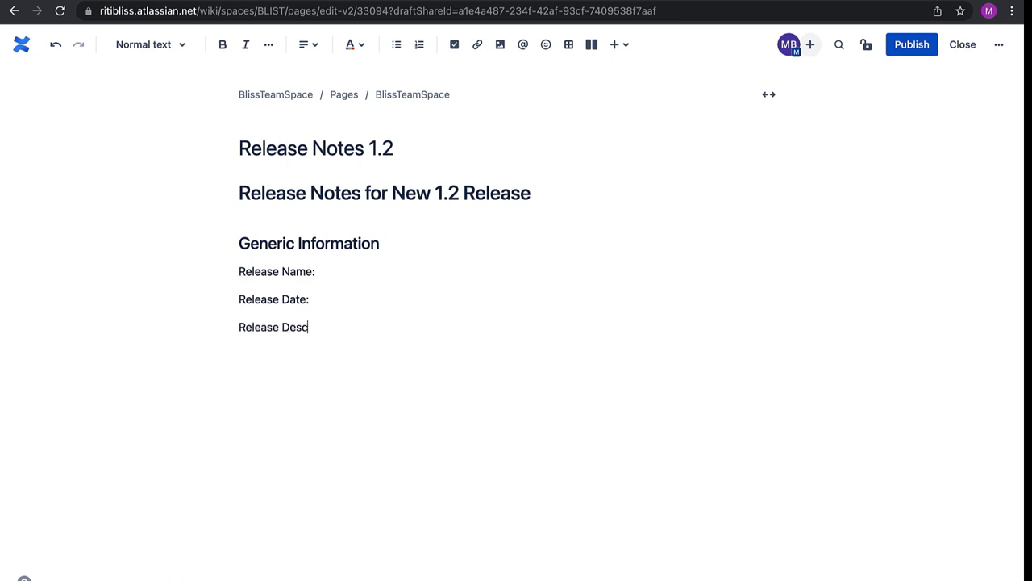
{"action": "type", "text": "ption:"}
{"action": "key", "text": "Return"}
{"action": "type", "text": "Re"}
{"action": "key", "text": "BackSpace"}
{"action": "key", "text": "BackSpace"}
{"action": "type", "text": "Deployment Date:"}
{"action": "left_click_drag", "start_coordinate": [315, 272], "coordinate": [239, 272]}
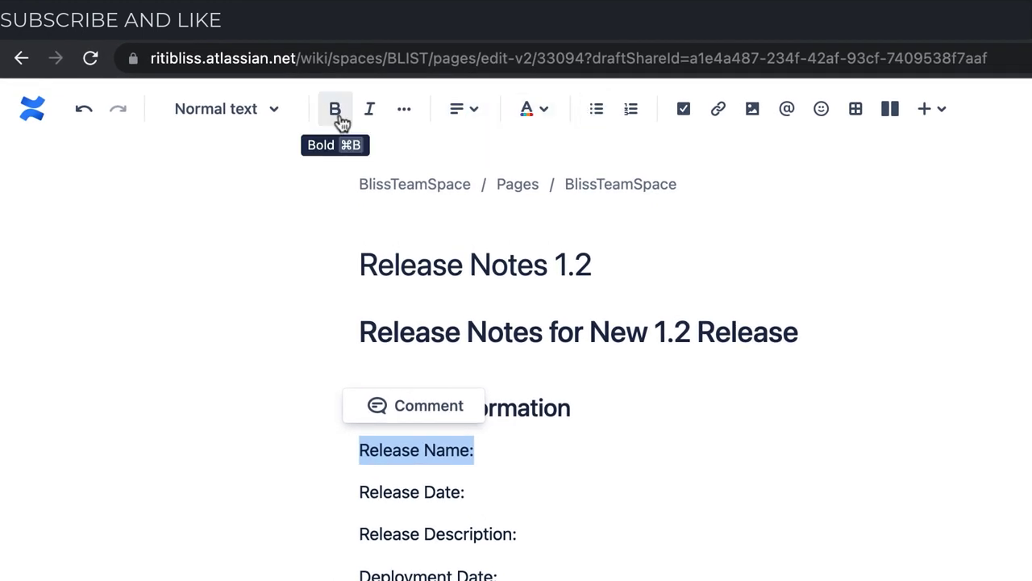
Format the four release field labels bold and red
{"action": "left_click", "coordinate": [334, 109]}
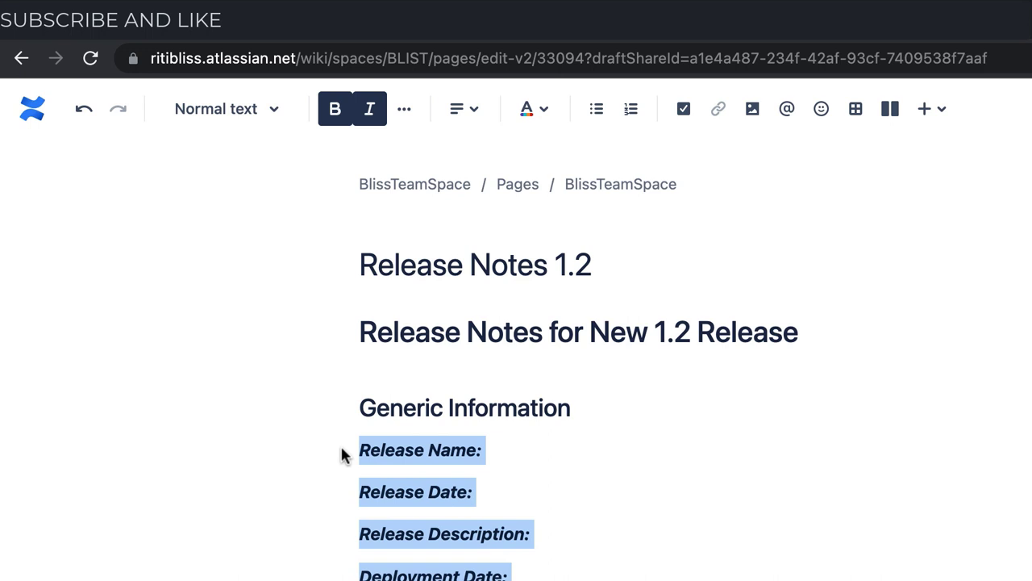
{"action": "left_click", "coordinate": [545, 113]}
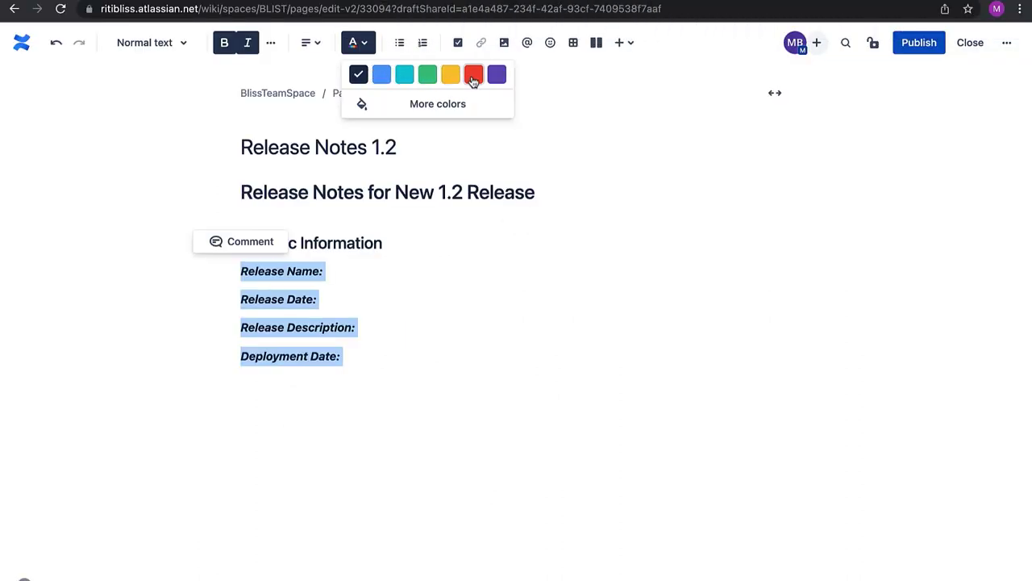
{"action": "left_click", "coordinate": [707, 156]}
{"action": "left_click", "coordinate": [548, 449]}
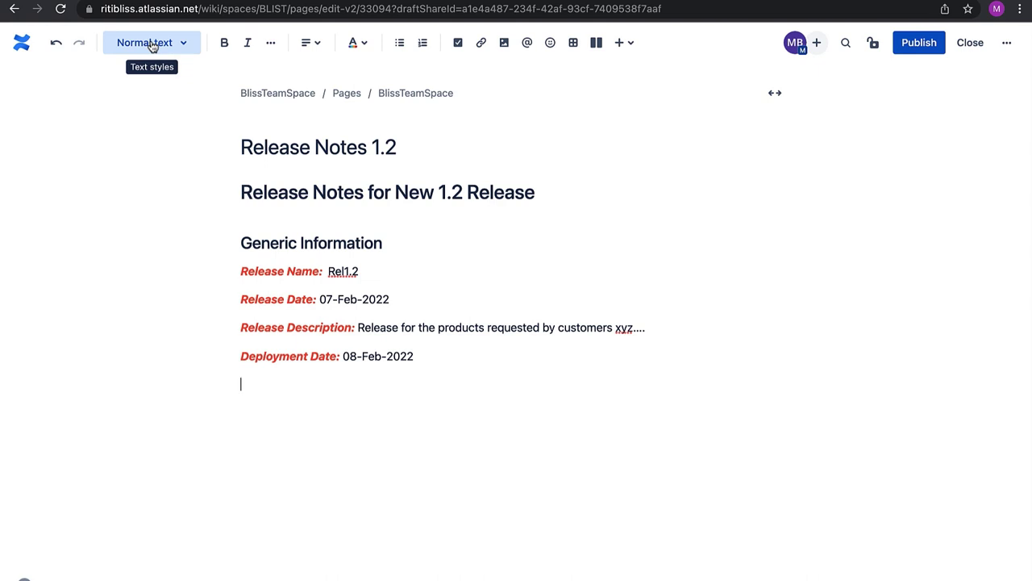
Add a Heading 2 titled 'Features'
{"action": "left_click", "coordinate": [153, 43]}
{"action": "left_click", "coordinate": [169, 150]}
{"action": "type", "text": "F"}
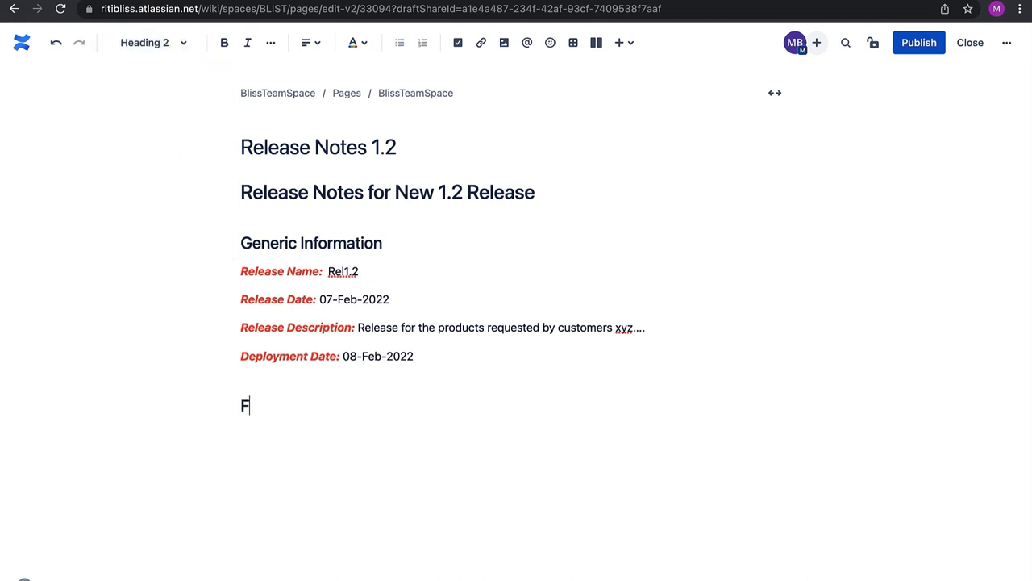
{"action": "type", "text": "eatures"}
{"action": "key", "text": "Return"}
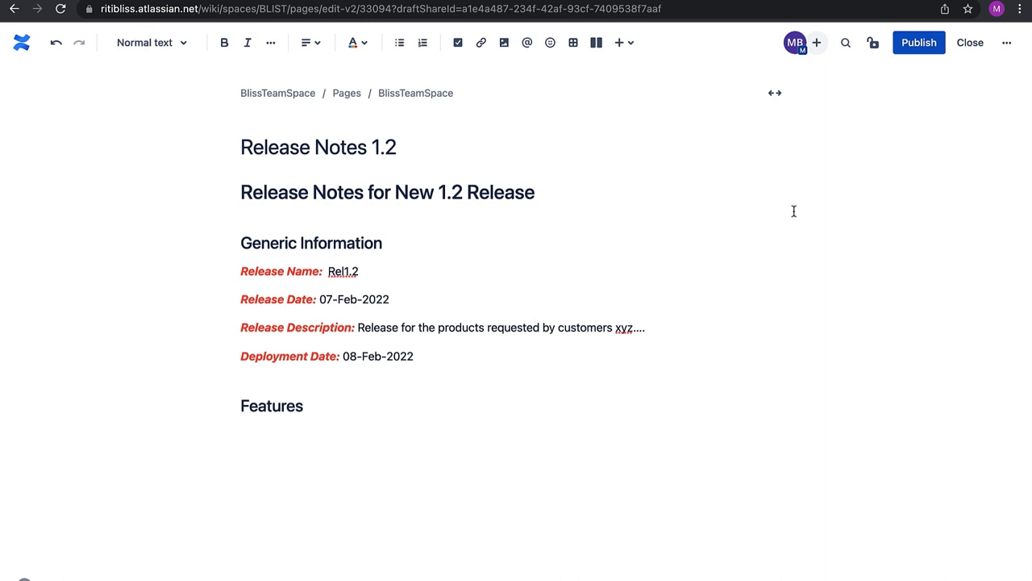
Insert a table under Features with Feature, Module, Notes and an extra fifth column
{"action": "left_click", "coordinate": [574, 46]}
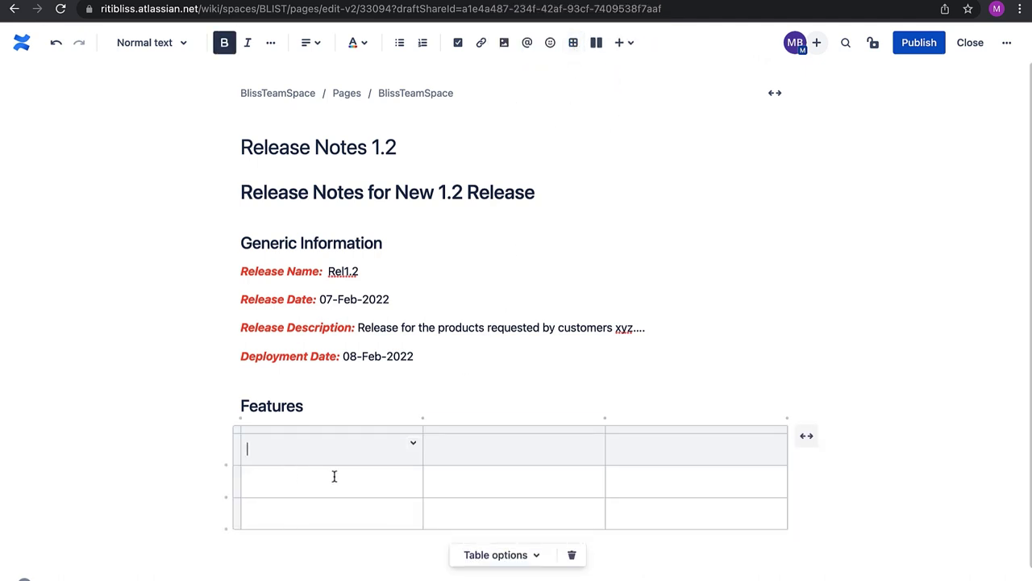
{"action": "type", "text": "Feature"}
{"action": "type", "text": "Name"}
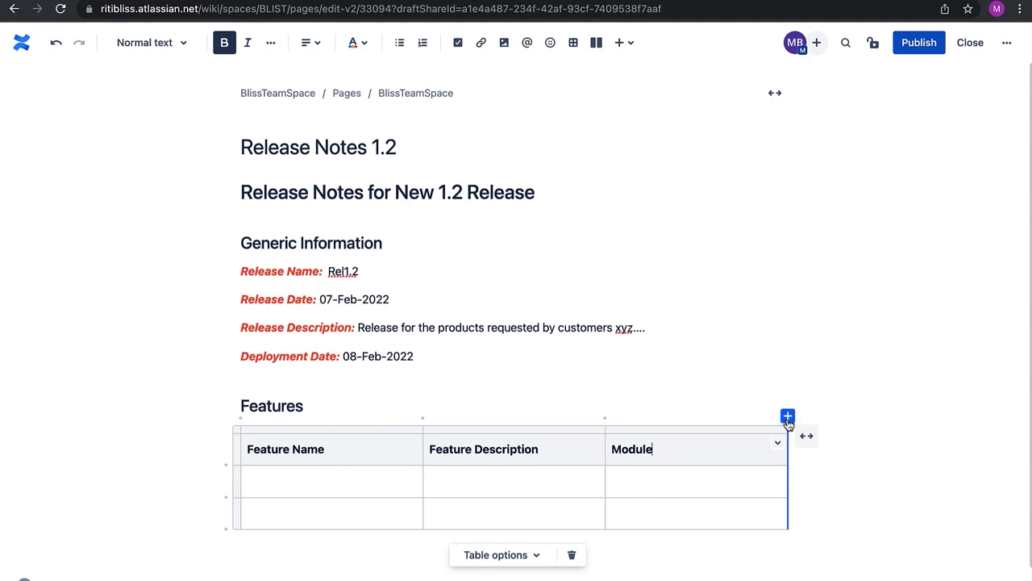
{"action": "left_click", "coordinate": [788, 416]}
{"action": "left_click", "coordinate": [719, 443]}
{"action": "type", "text": "Not"}
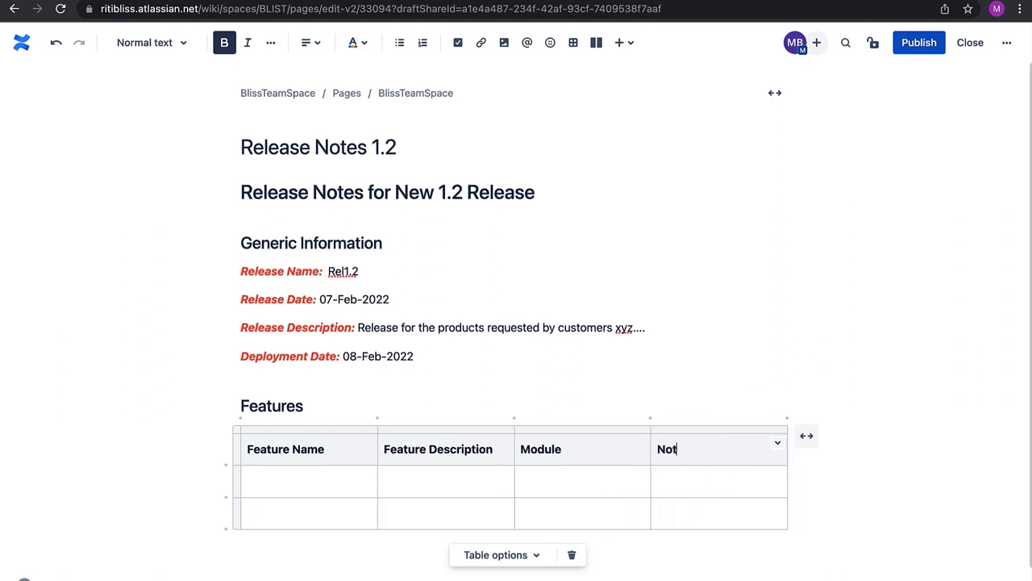
{"action": "type", "text": "es"}
{"action": "left_click", "coordinate": [786, 418]}
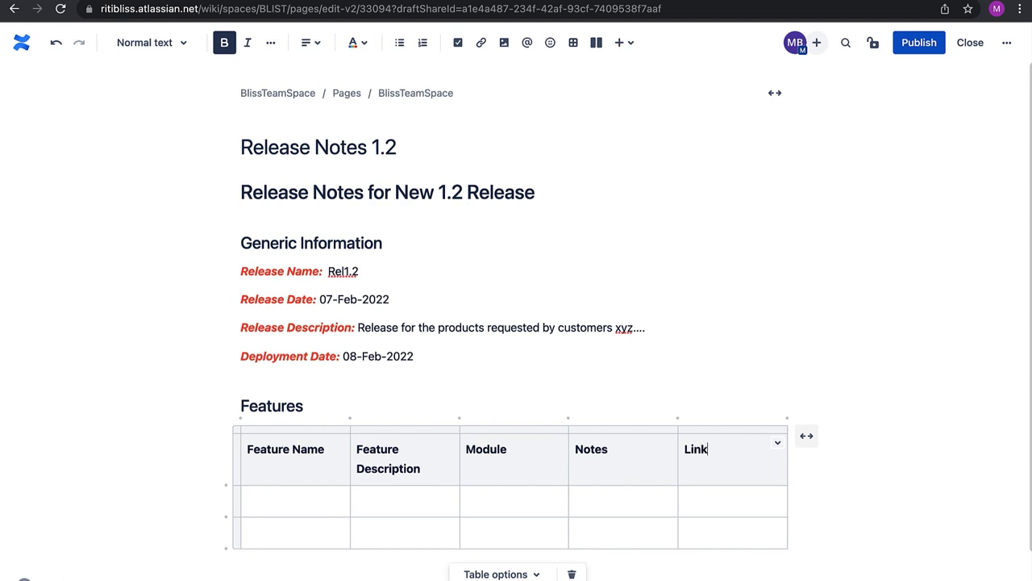
Fill row one with 'Feature 1 description' and 'Module 1', widening the table to full width
{"action": "left_click", "coordinate": [299, 502]}
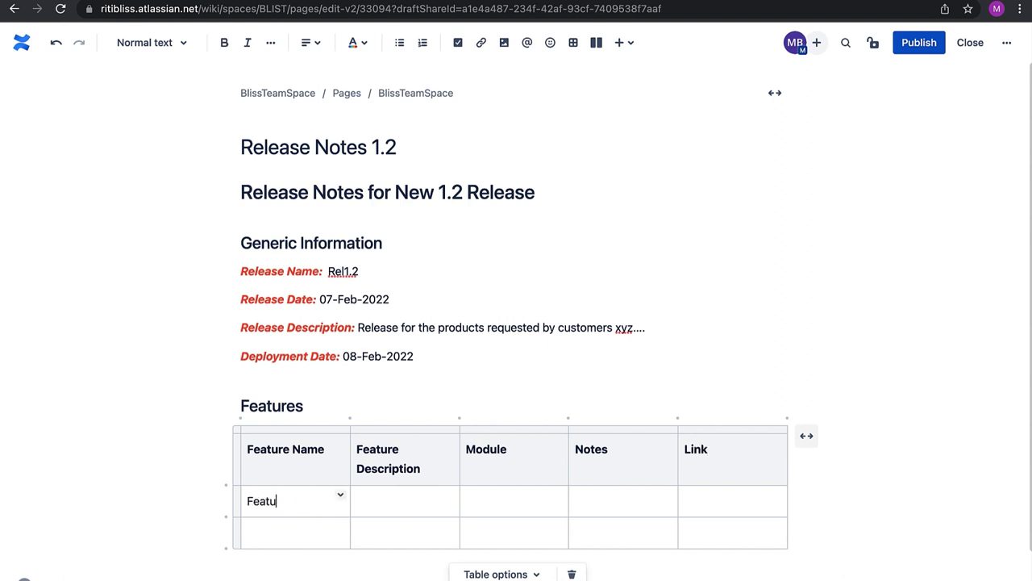
{"action": "left_click", "coordinate": [380, 502]}
{"action": "type", "text": "Feature 1 description"}
{"action": "left_click_drag", "start_coordinate": [460, 440], "coordinate": [476, 443]}
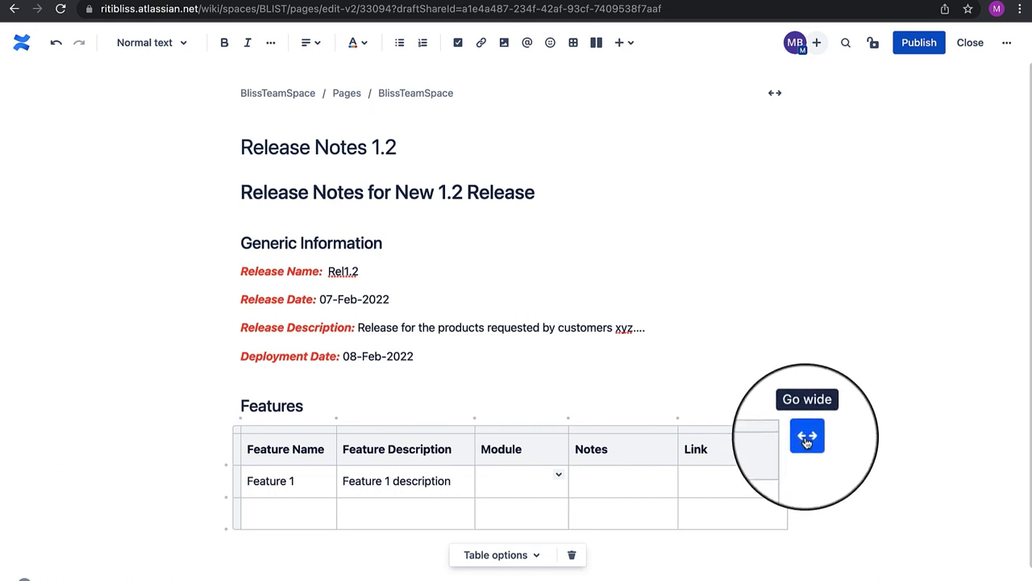
{"action": "left_click", "coordinate": [807, 442]}
{"action": "left_click", "coordinate": [493, 483]}
{"action": "type", "text": "Module 1"}
{"action": "left_click", "coordinate": [610, 482]}
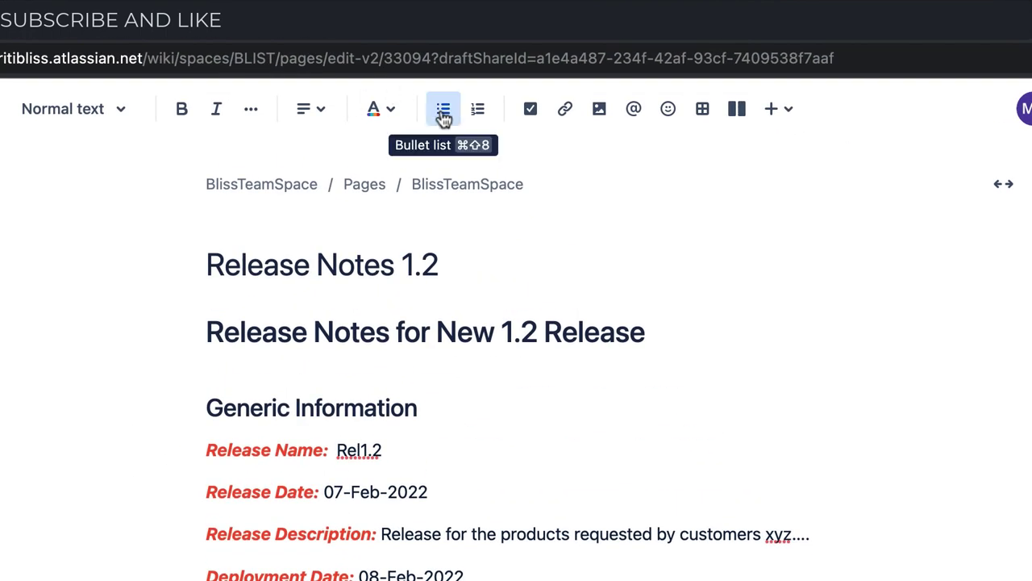
Add a bulleted list in Notes and link the Link cell to the Module 1 page
{"action": "left_click", "coordinate": [443, 117]}
{"action": "left_click", "coordinate": [979, 580]}
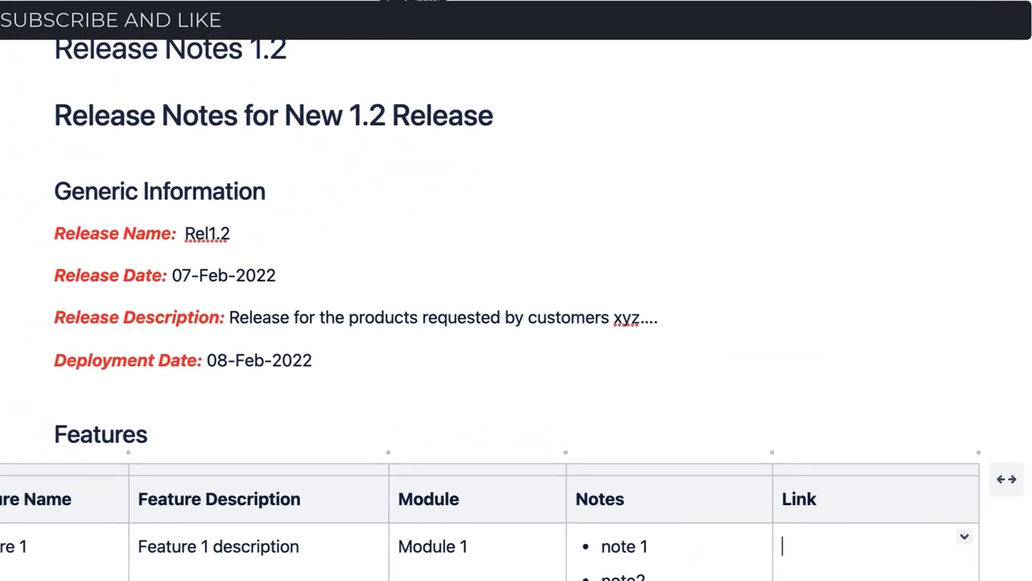
{"action": "left_click", "coordinate": [567, 110]}
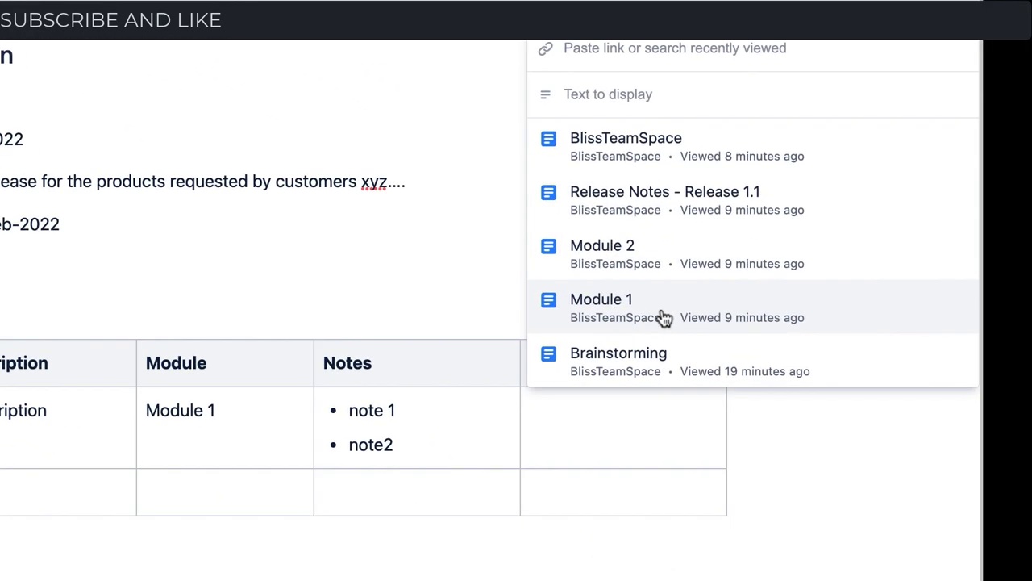
{"action": "left_click", "coordinate": [663, 317]}
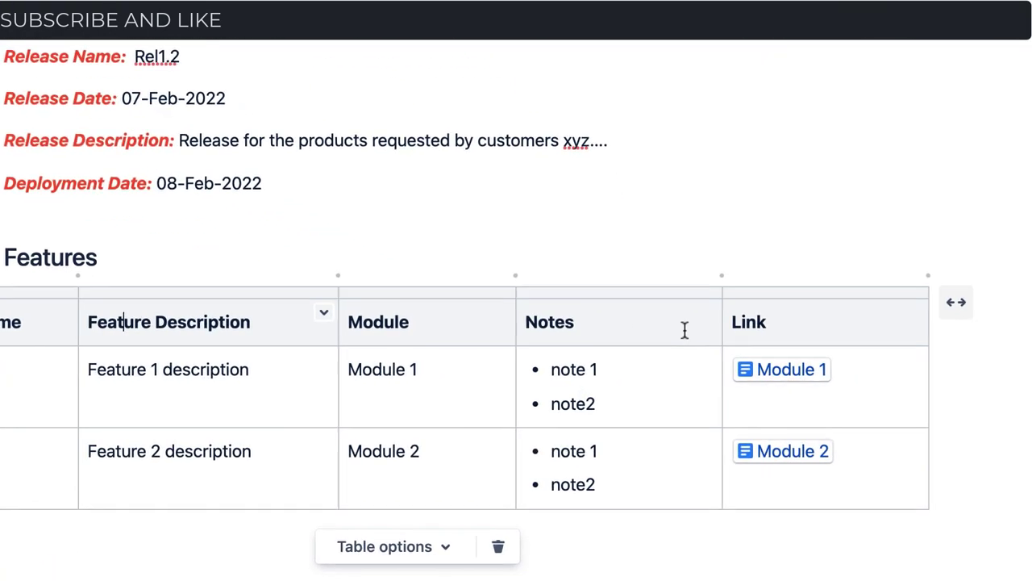
{"action": "left_click_drag", "start_coordinate": [846, 325], "coordinate": [253, 298]}
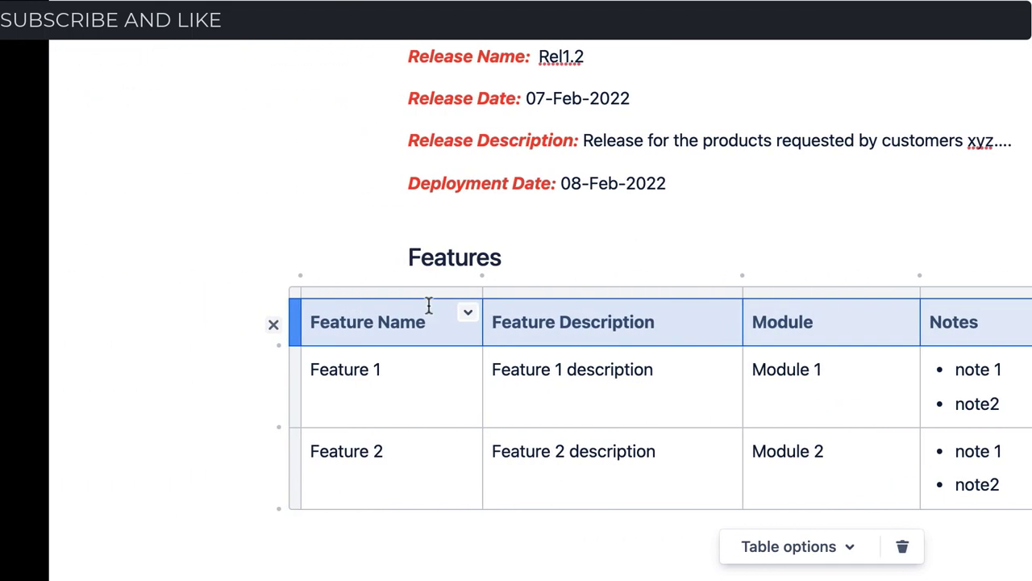
Add a numbered row column to the Features table
{"action": "left_click", "coordinate": [820, 556]}
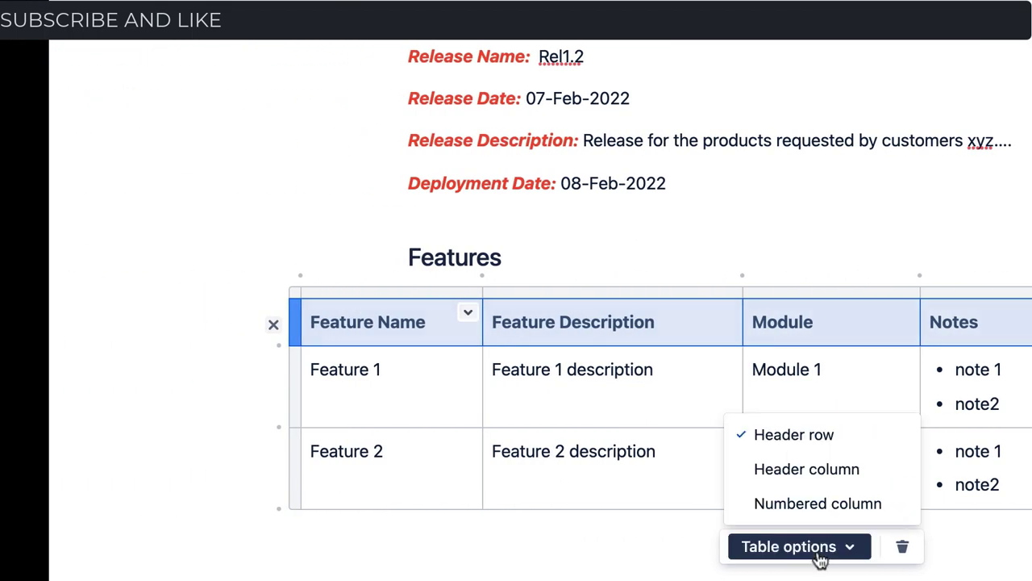
{"action": "left_click", "coordinate": [611, 387]}
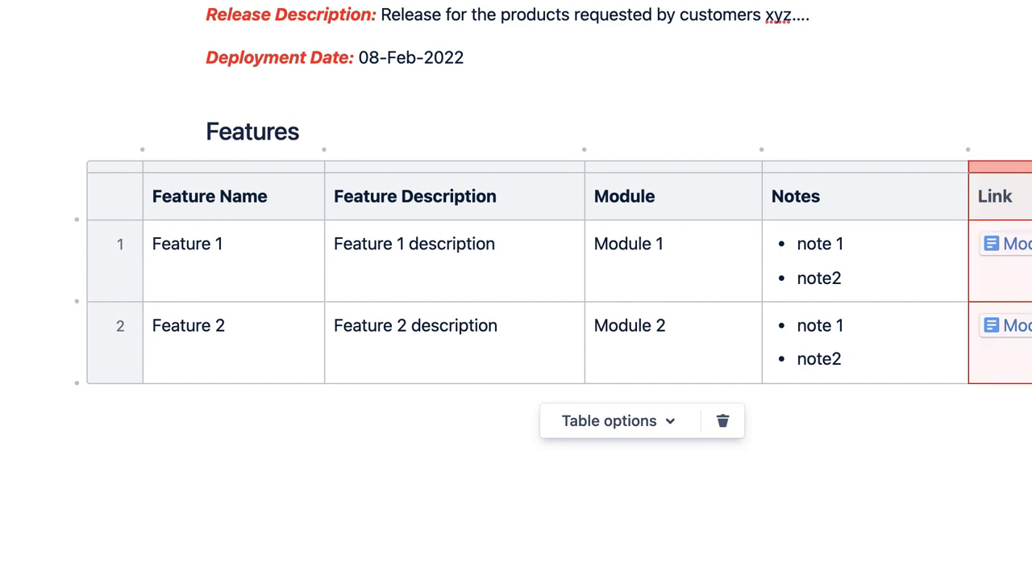
{"action": "key", "text": "Delete"}
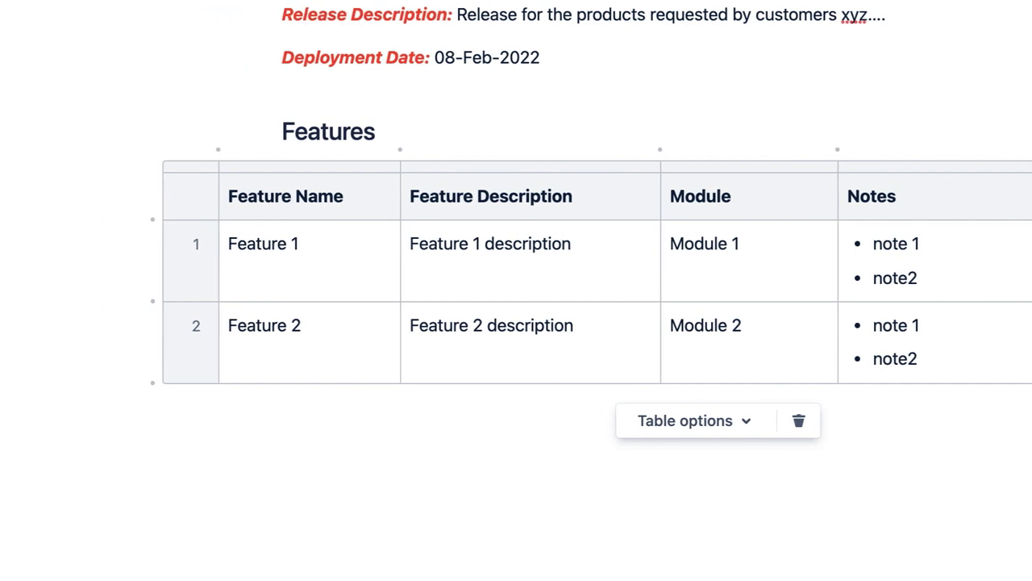
{"action": "left_click", "coordinate": [159, 326]}
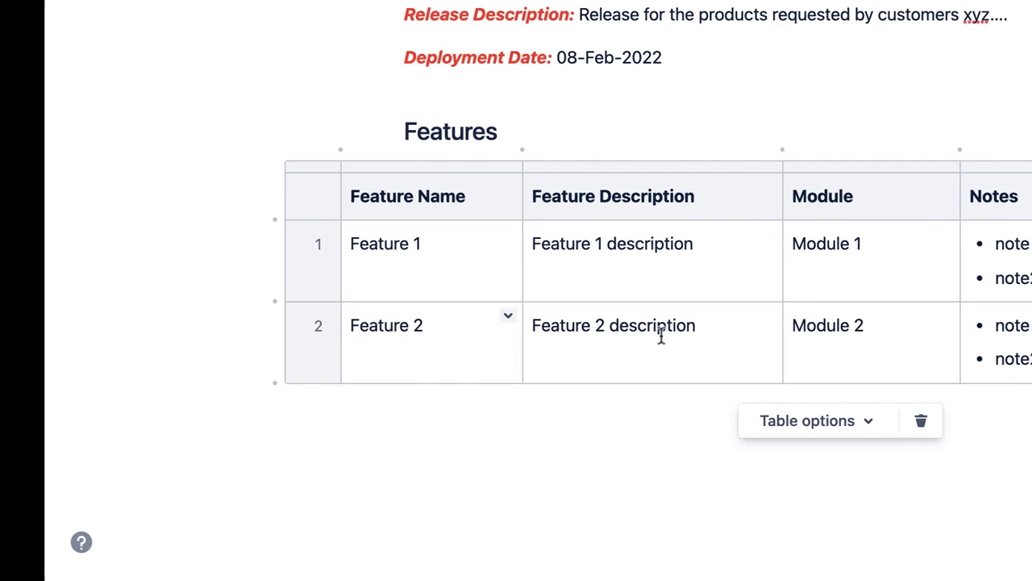
{"action": "left_click", "coordinate": [322, 325]}
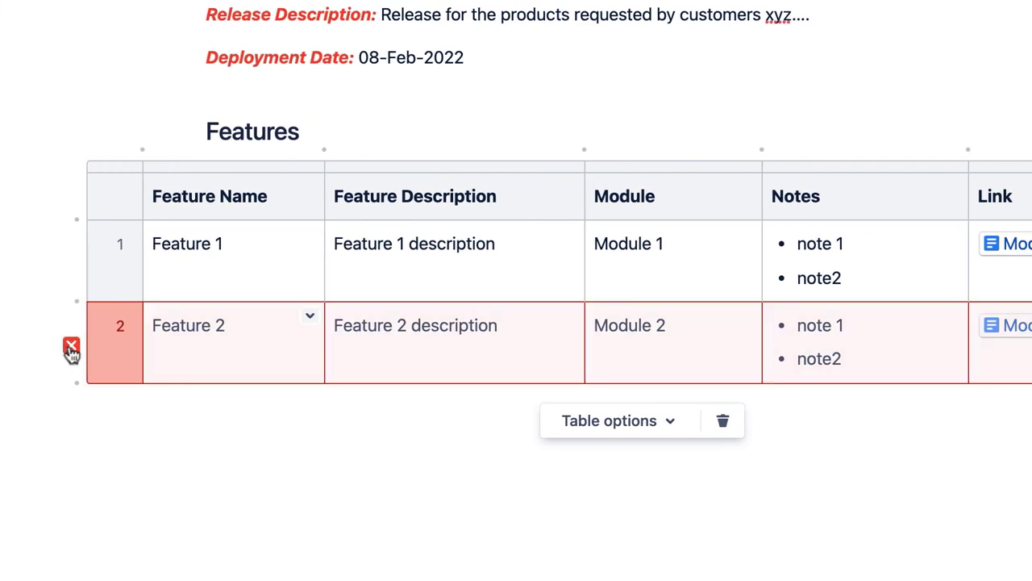
{"action": "left_click", "coordinate": [183, 175]}
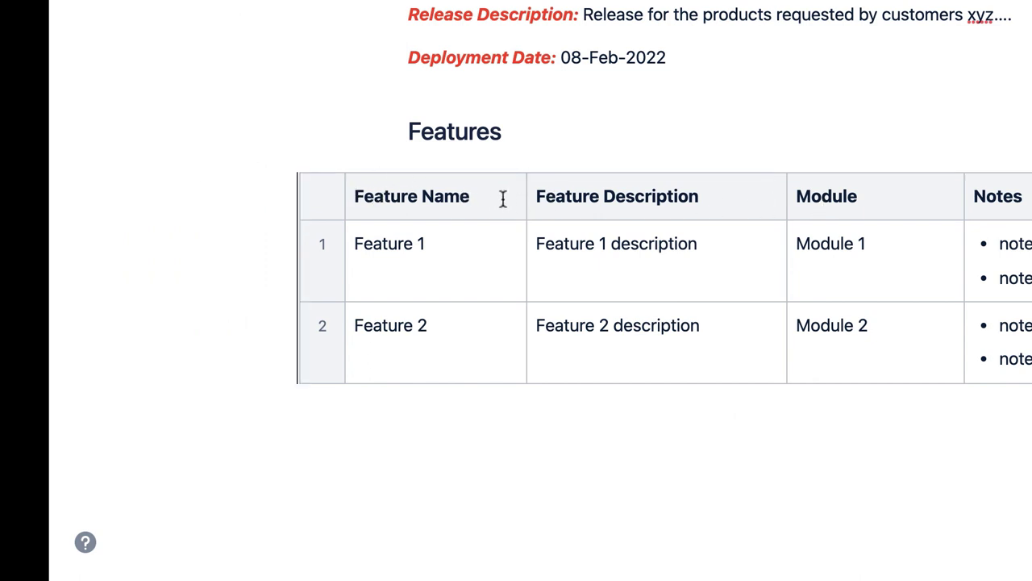
Shade the Features header cells dark teal
{"action": "left_click", "coordinate": [503, 198]}
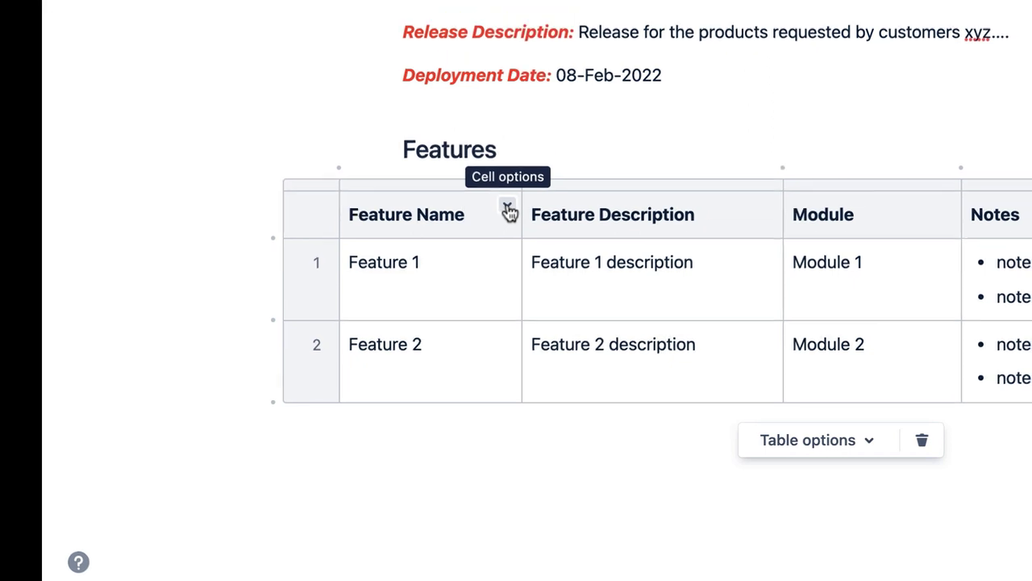
{"action": "left_click", "coordinate": [479, 318]}
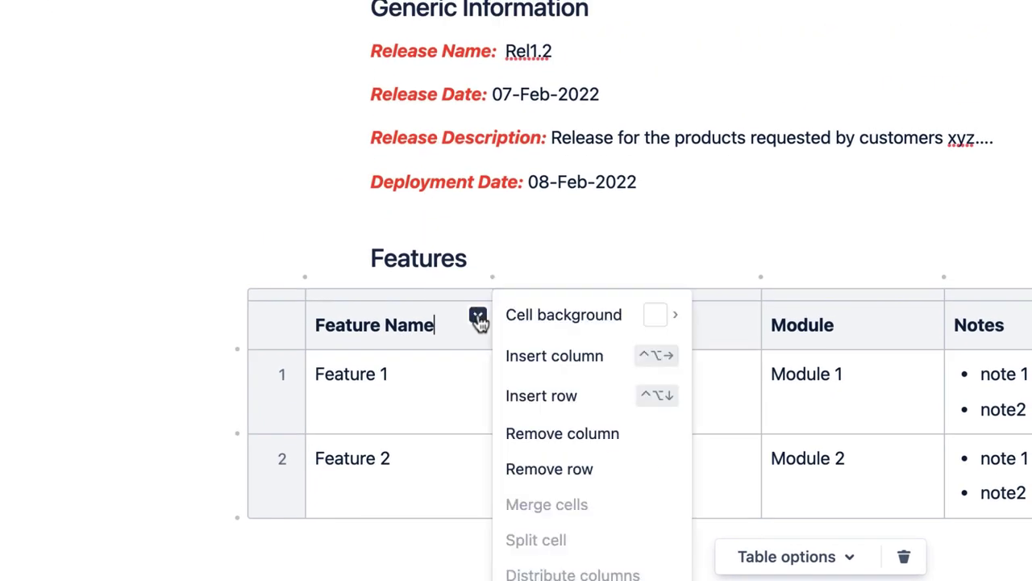
{"action": "mouse_move", "coordinate": [622, 327]}
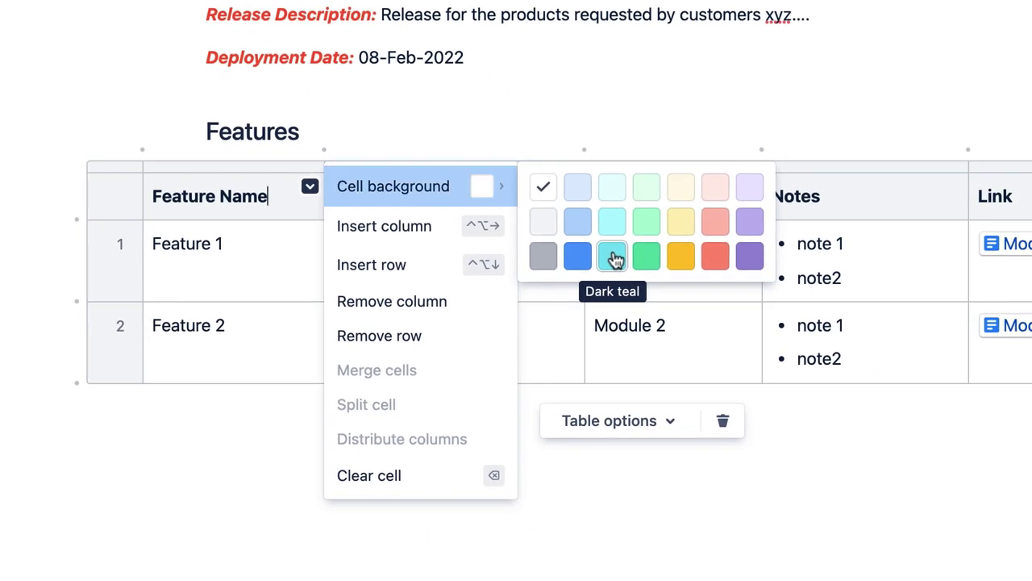
{"action": "left_click", "coordinate": [615, 258]}
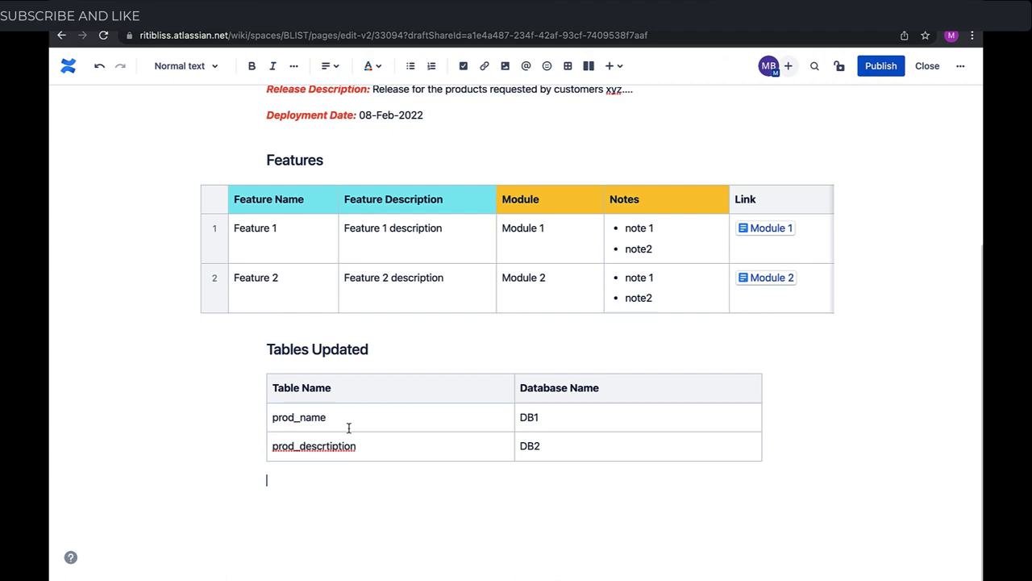
Inspect the Tables Updated cells and locate the misspelled prod_descrtiption
{"action": "left_click", "coordinate": [427, 440]}
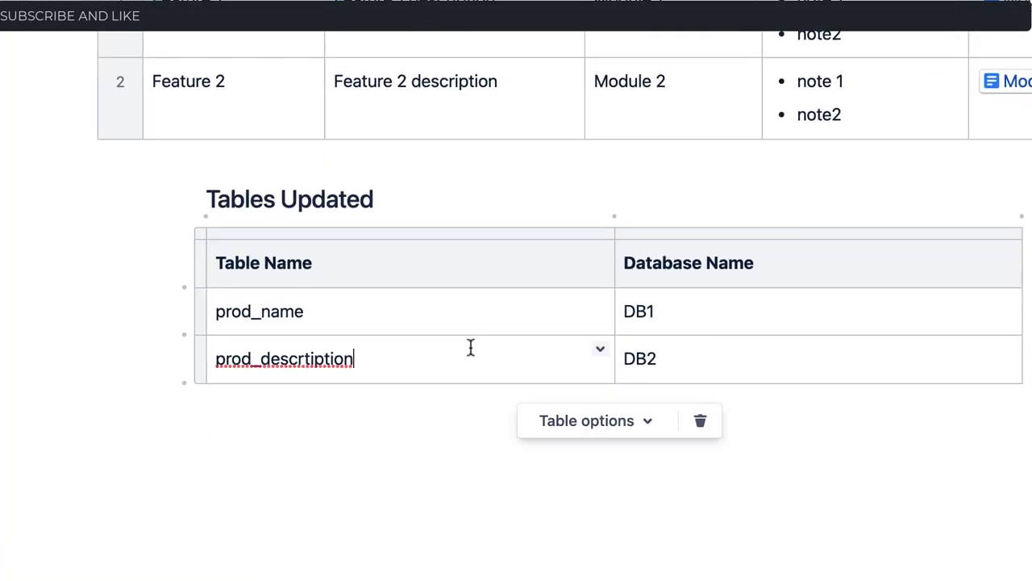
{"action": "left_click", "coordinate": [618, 422]}
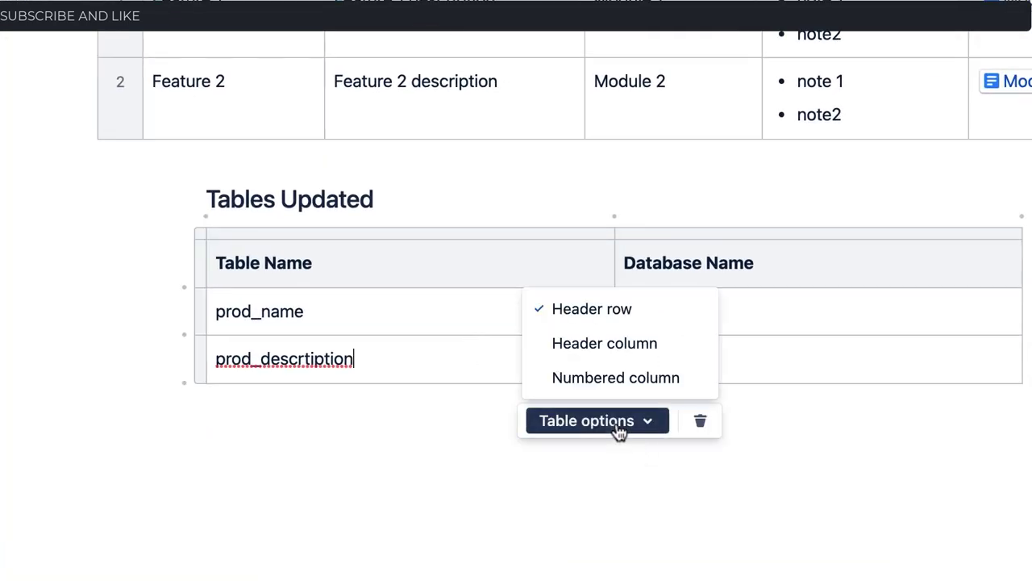
{"action": "key", "text": "Escape"}
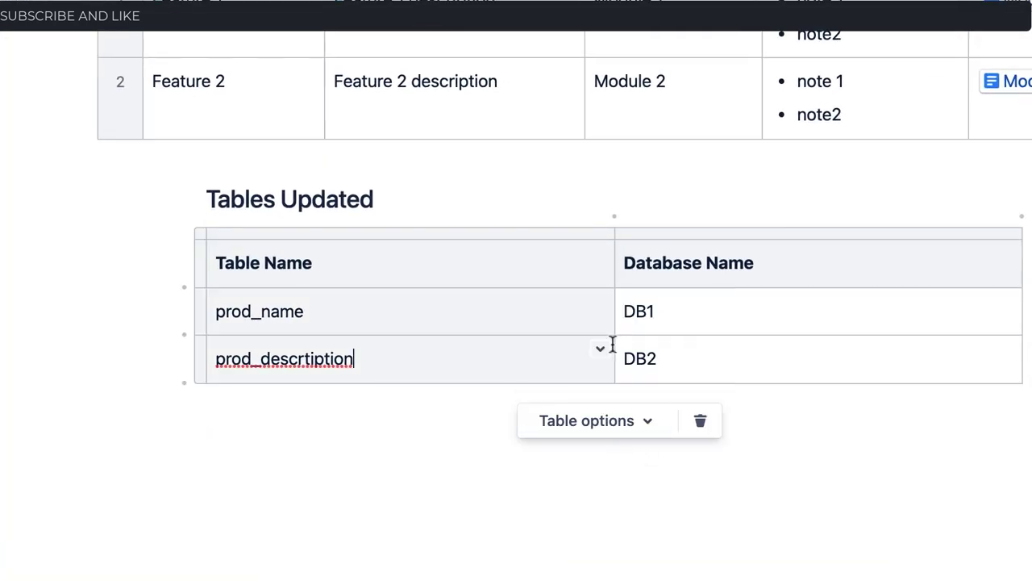
{"action": "left_click", "coordinate": [371, 269]}
{"action": "left_click", "coordinate": [308, 311]}
{"action": "left_click", "coordinate": [543, 357]}
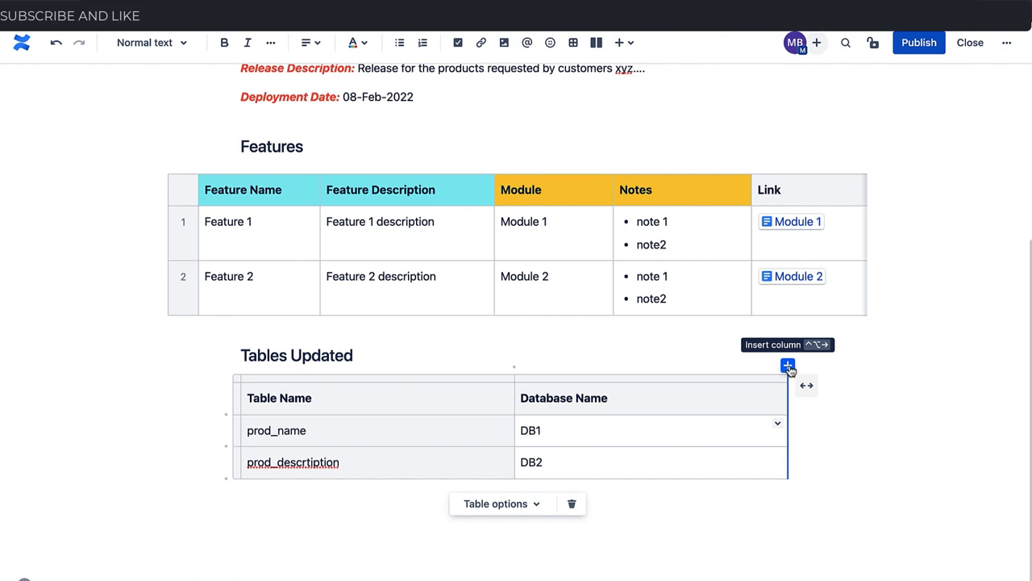
Add a third 'Changes' column to the Tables Updated table
{"action": "left_click", "coordinate": [788, 367]}
{"action": "type", "text": "Changes"}
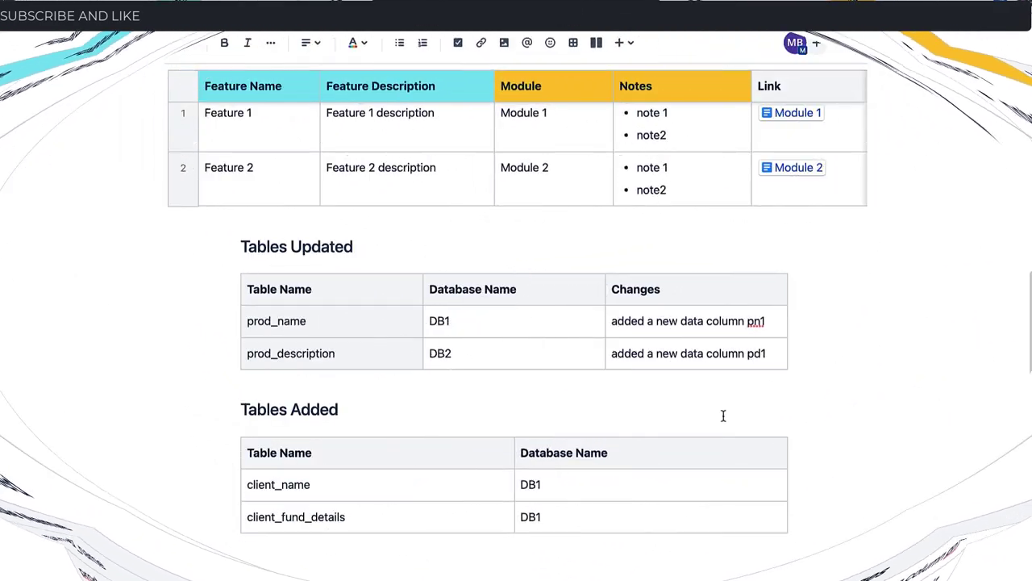
{"action": "scroll", "coordinate": [724, 417], "scroll_direction": "up", "scroll_amount": 1}
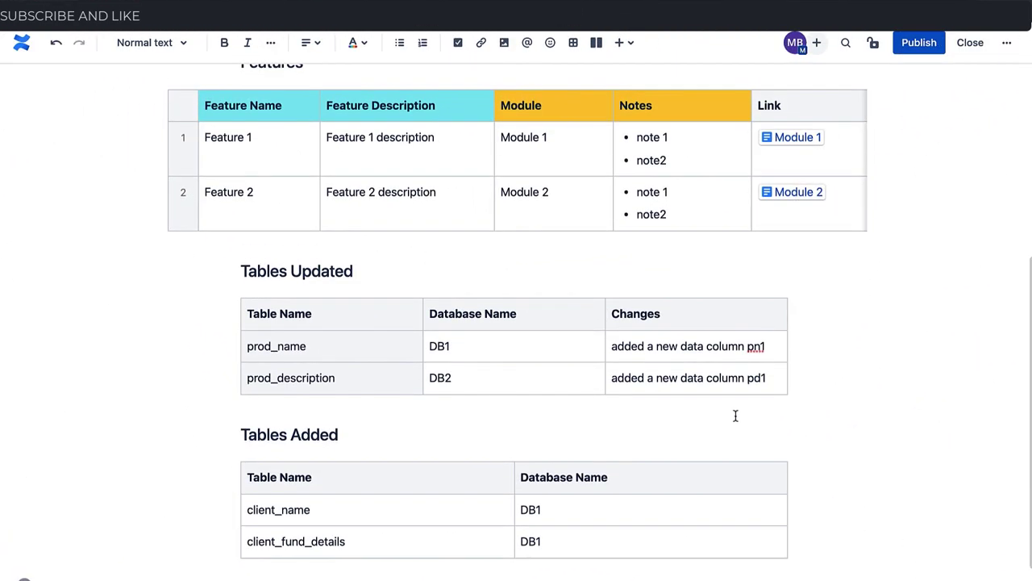
{"action": "scroll", "coordinate": [736, 417], "scroll_direction": "up", "scroll_amount": 4}
{"action": "scroll", "coordinate": [736, 417], "scroll_direction": "down", "scroll_amount": 5}
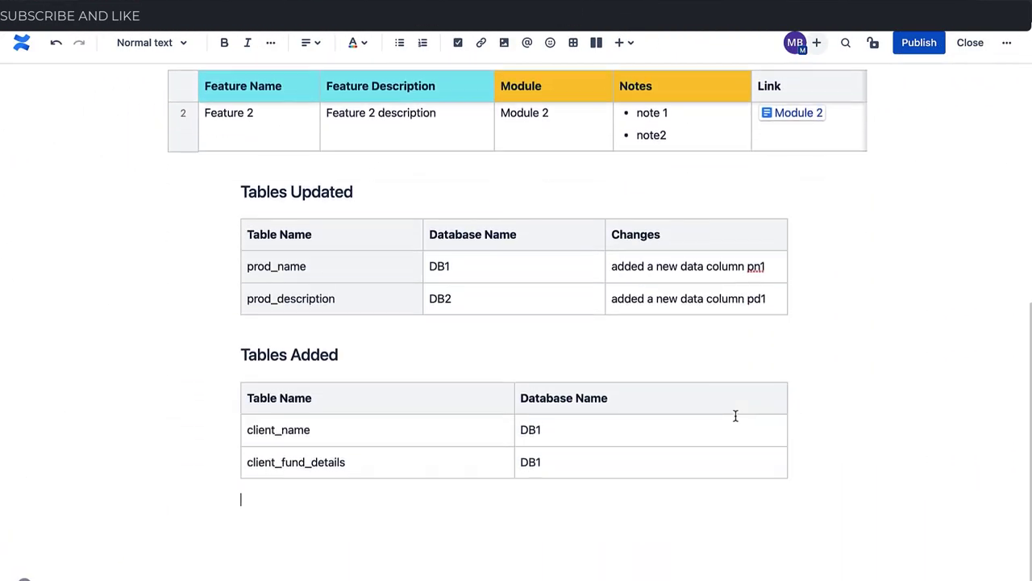
{"action": "scroll", "coordinate": [736, 417], "scroll_direction": "up", "scroll_amount": 4}
{"action": "scroll", "coordinate": [735, 415], "scroll_direction": "down", "scroll_amount": 4}
{"action": "scroll", "coordinate": [610, 347], "scroll_direction": "up", "scroll_amount": 4}
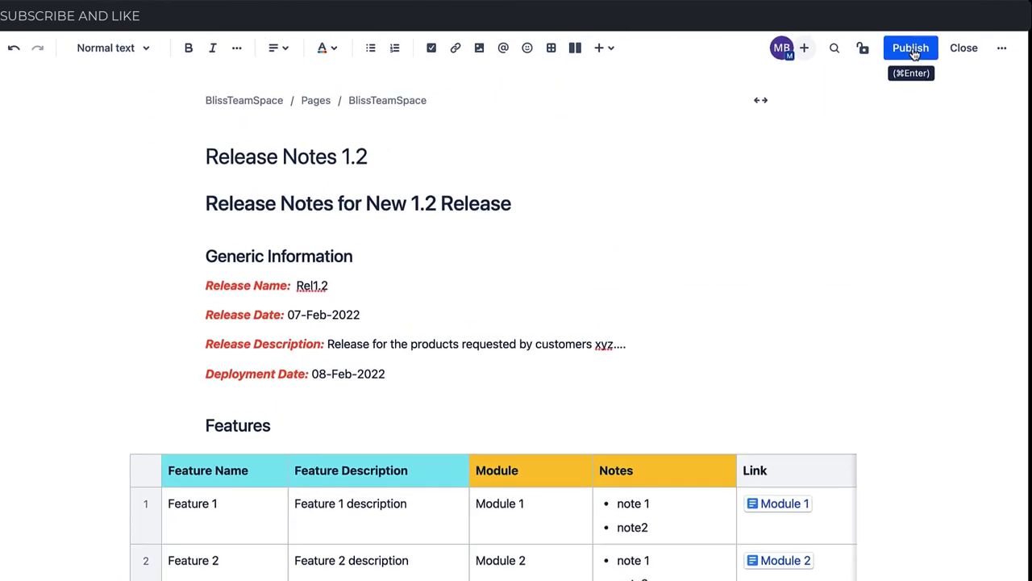
Publish Release Notes 1.2 and scroll through the live page in view mode
{"action": "left_click", "coordinate": [911, 48]}
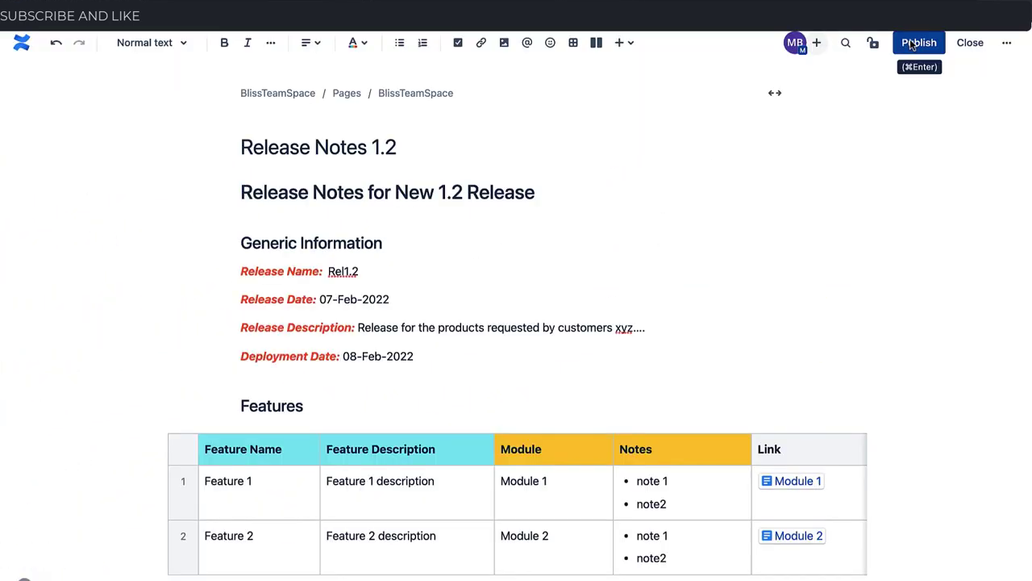
{"action": "scroll", "coordinate": [654, 313], "scroll_direction": "down", "scroll_amount": 6}
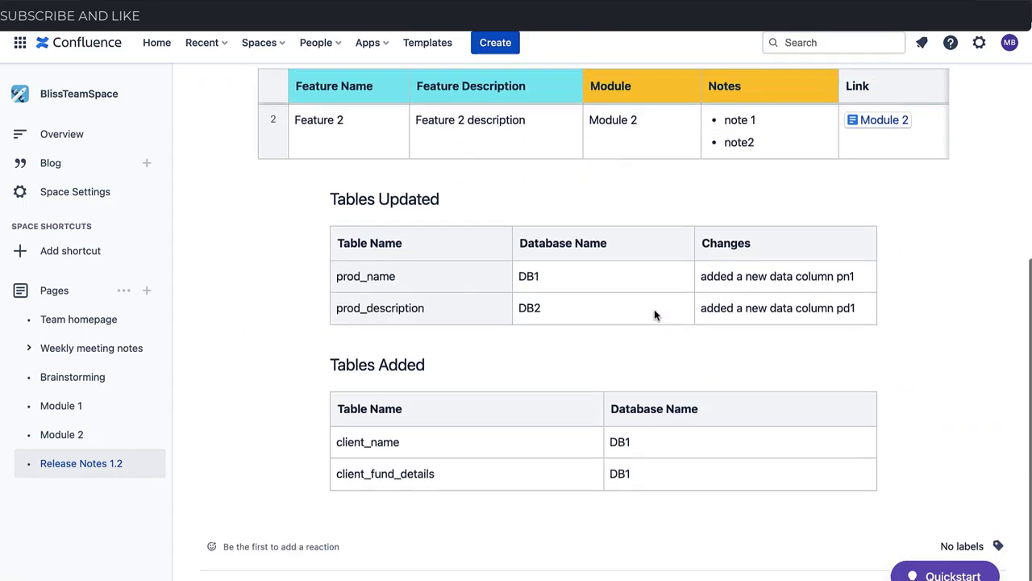
{"action": "scroll", "coordinate": [654, 314], "scroll_direction": "up", "scroll_amount": 5}
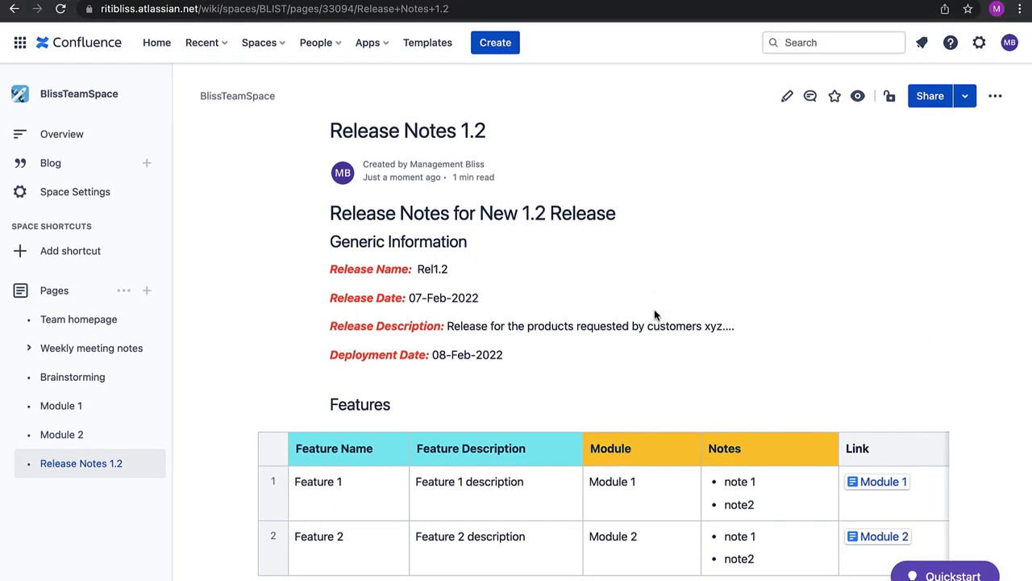
{"action": "mouse_move", "coordinate": [68, 467]}
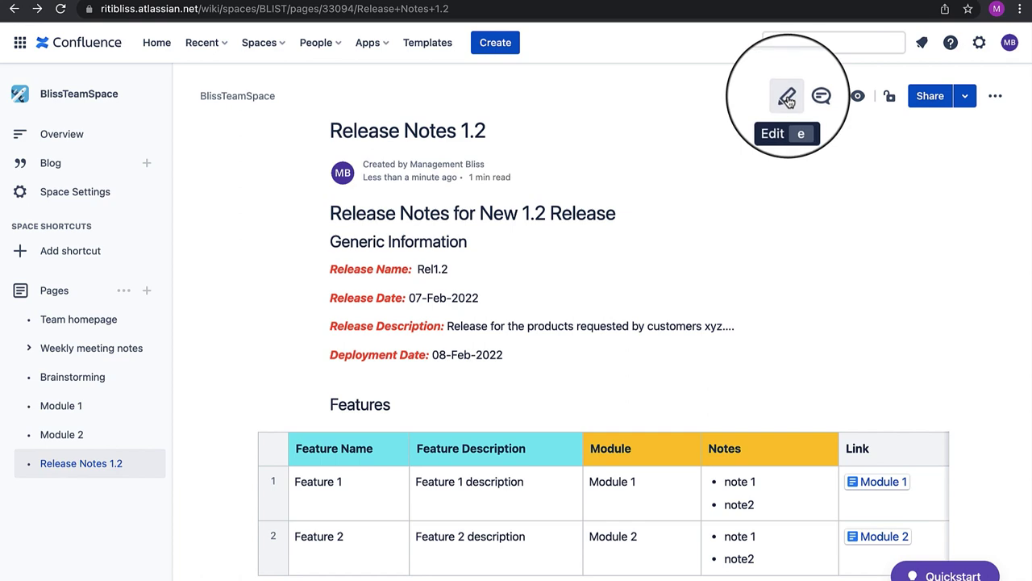
Reopen the page, correct the DB1 database name in the Tables Added cells, and republish
{"action": "left_click", "coordinate": [787, 98]}
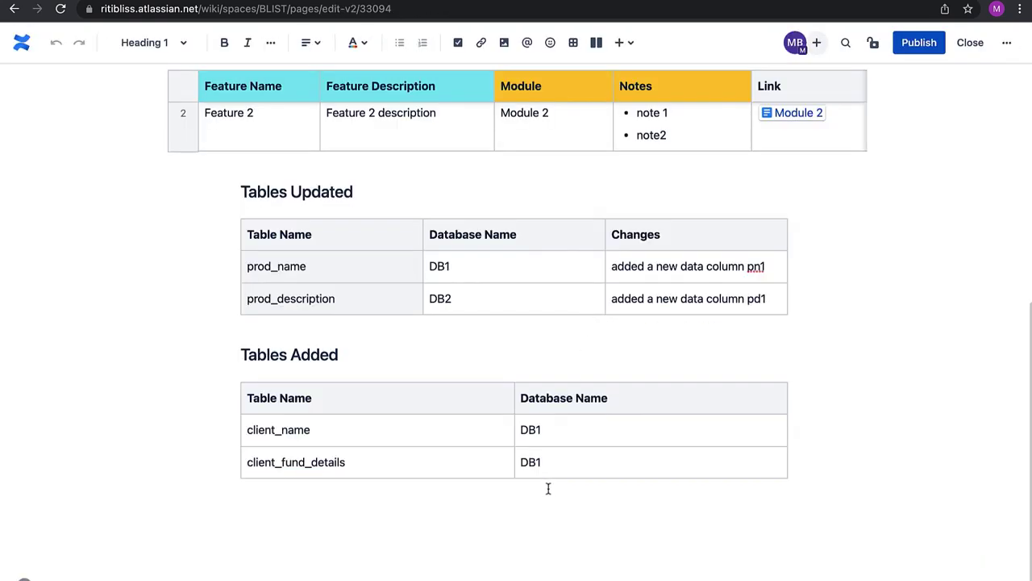
{"action": "left_click", "coordinate": [558, 466]}
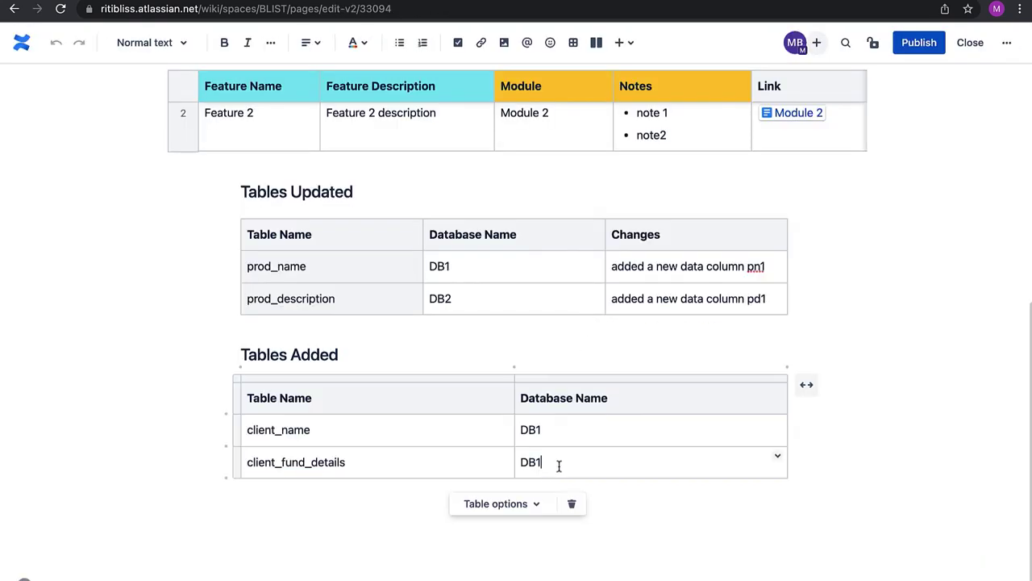
{"action": "key", "text": "BackSpace"}
{"action": "left_click", "coordinate": [552, 426]}
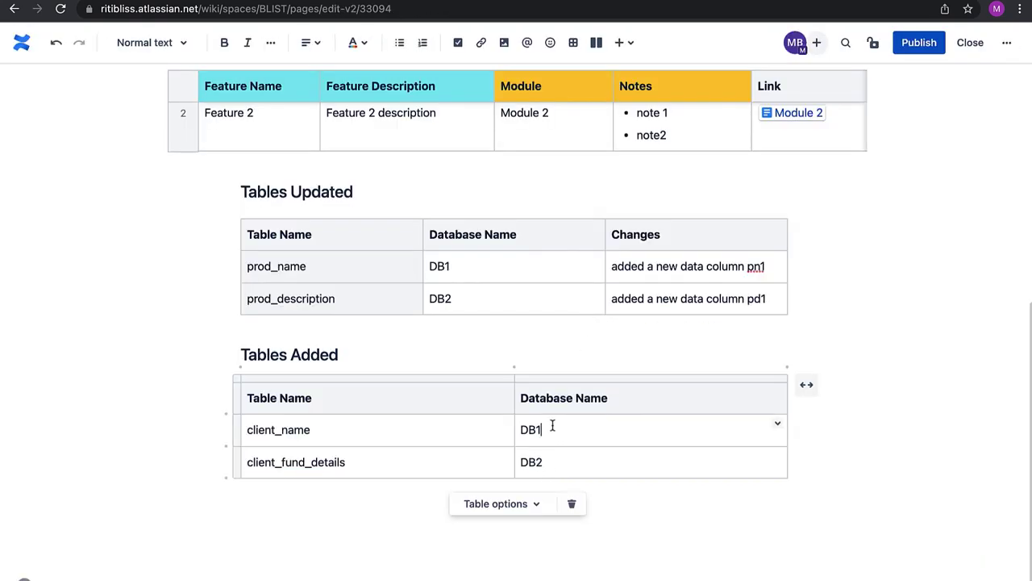
{"action": "left_click", "coordinate": [912, 45]}
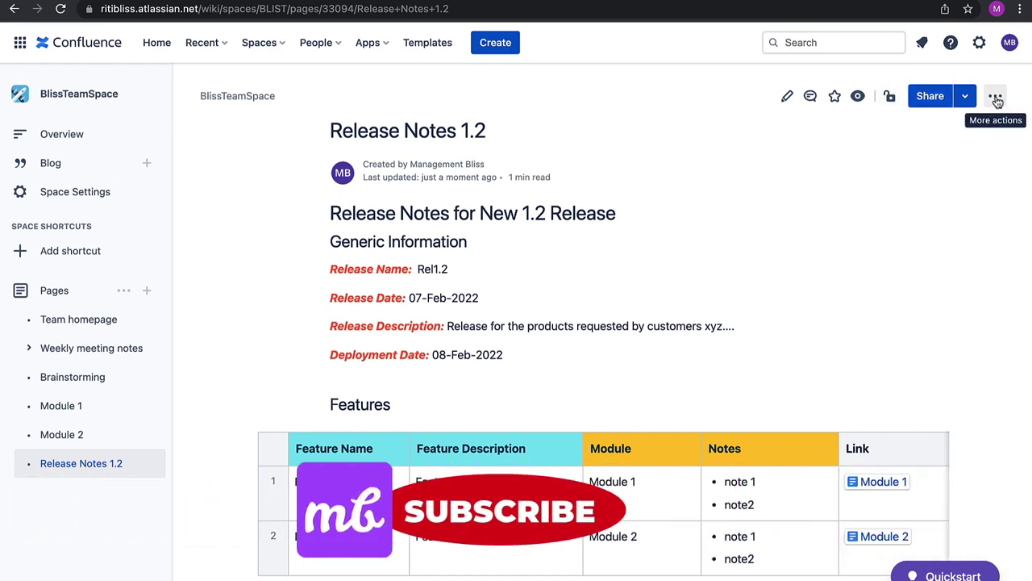
{"action": "left_click", "coordinate": [971, 86]}
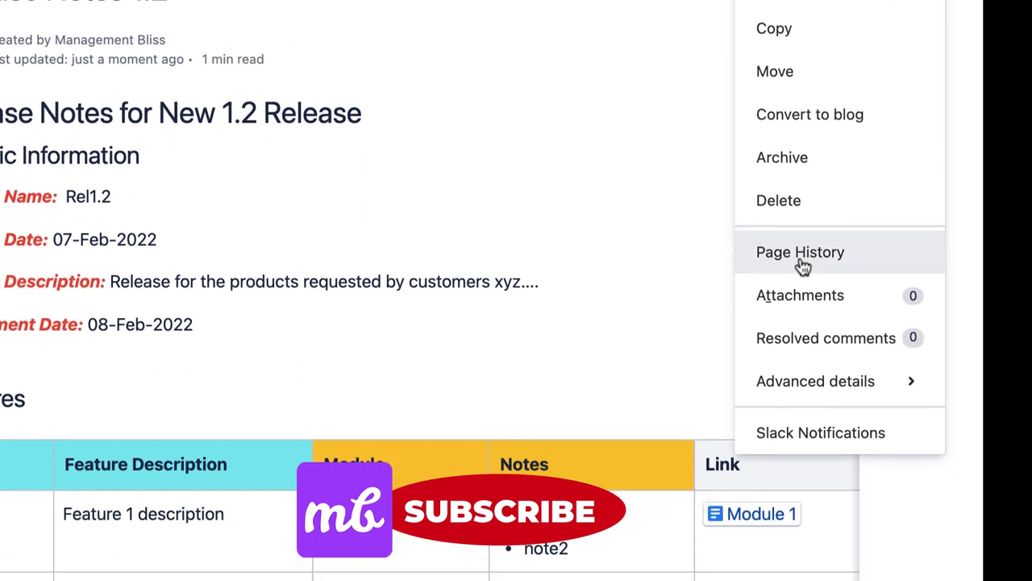
{"action": "left_click", "coordinate": [801, 260]}
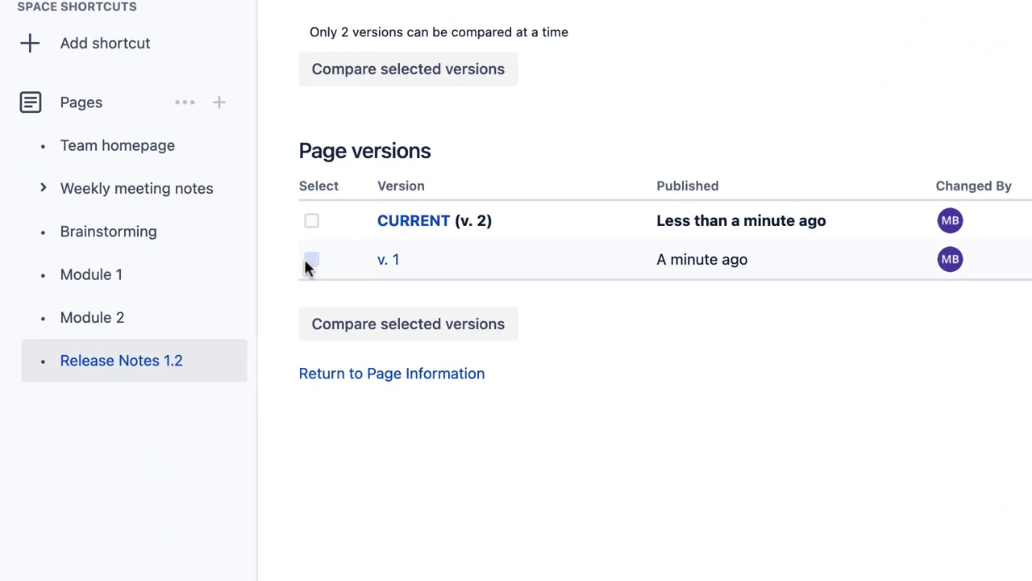
{"action": "left_click", "coordinate": [308, 260]}
{"action": "left_click", "coordinate": [310, 219]}
{"action": "left_click", "coordinate": [370, 334]}
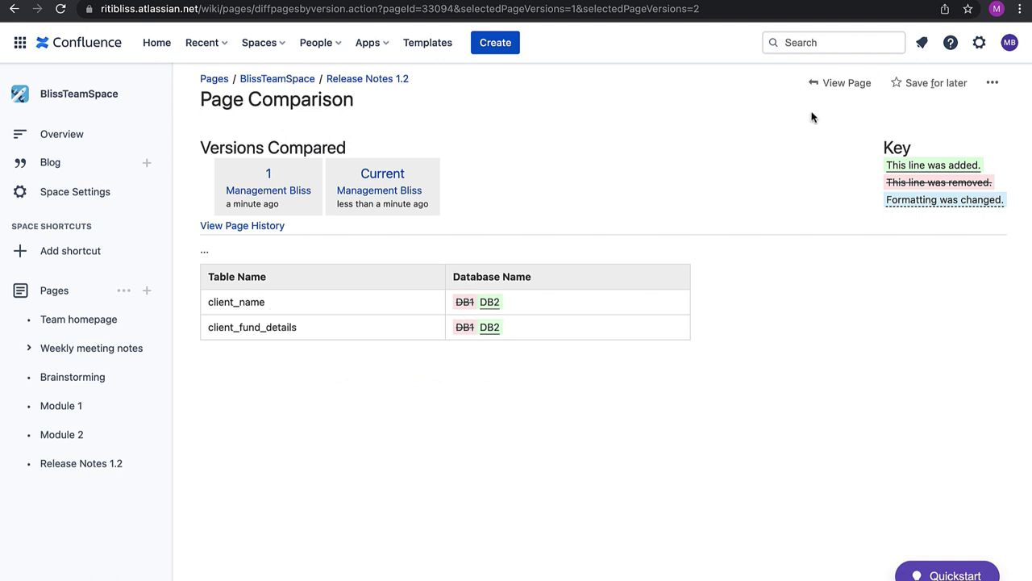
{"action": "left_click", "coordinate": [831, 84]}
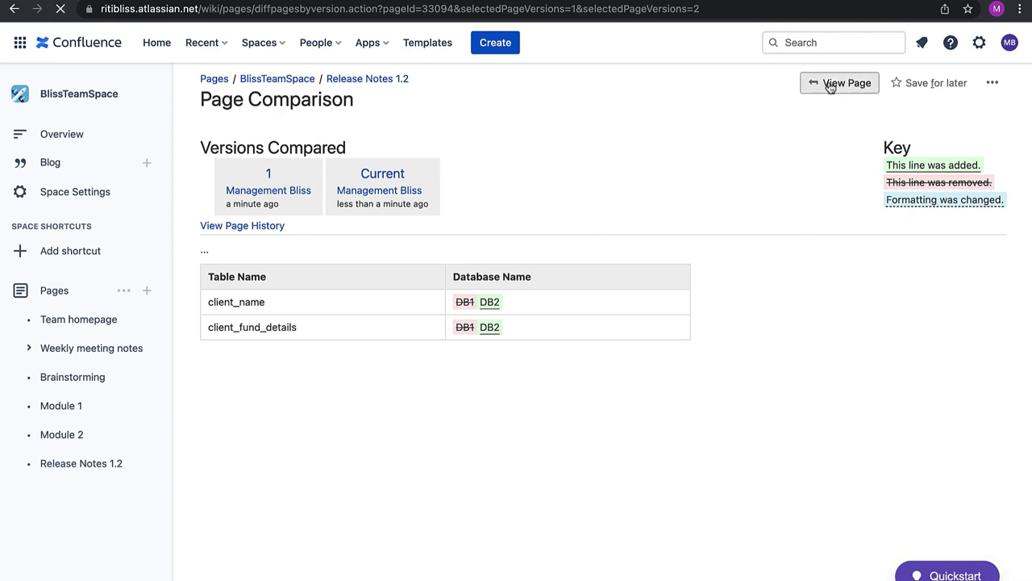
{"action": "scroll", "coordinate": [692, 218], "scroll_direction": "down", "scroll_amount": 10}
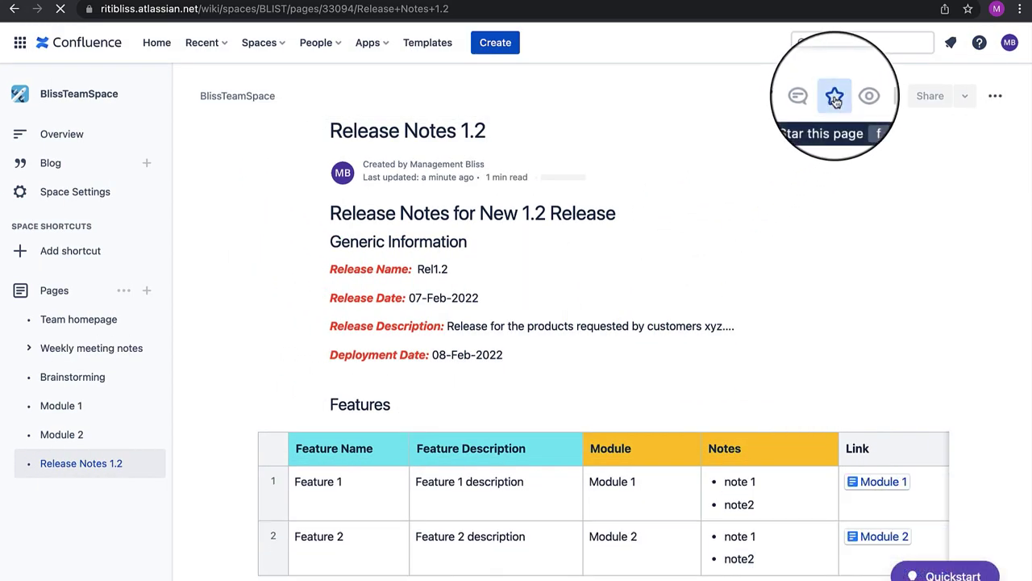
Star Release Notes 1.2, filter the space's Pages list to Starred, and reopen the page
{"action": "left_click", "coordinate": [835, 98]}
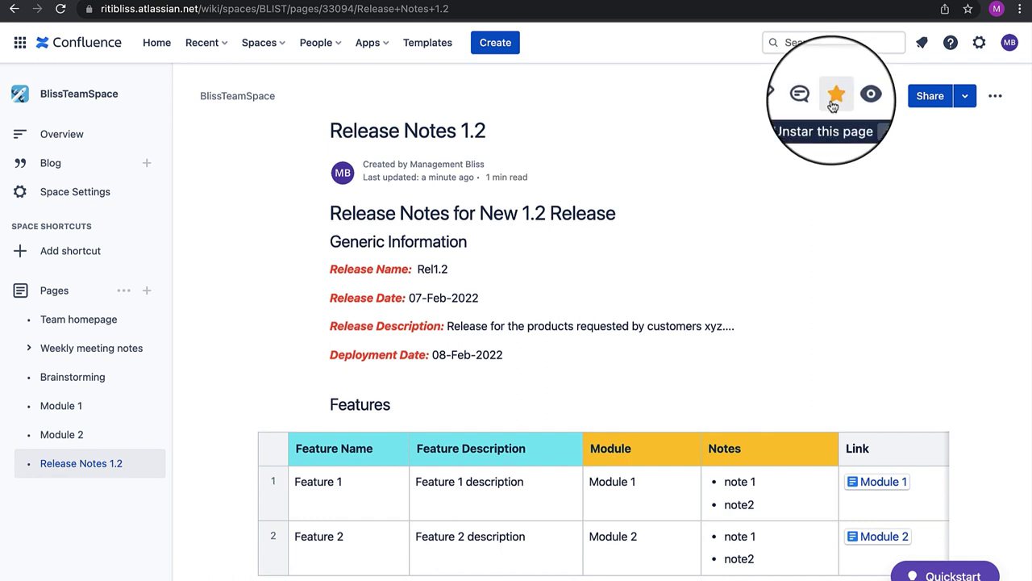
{"action": "left_click", "coordinate": [50, 291]}
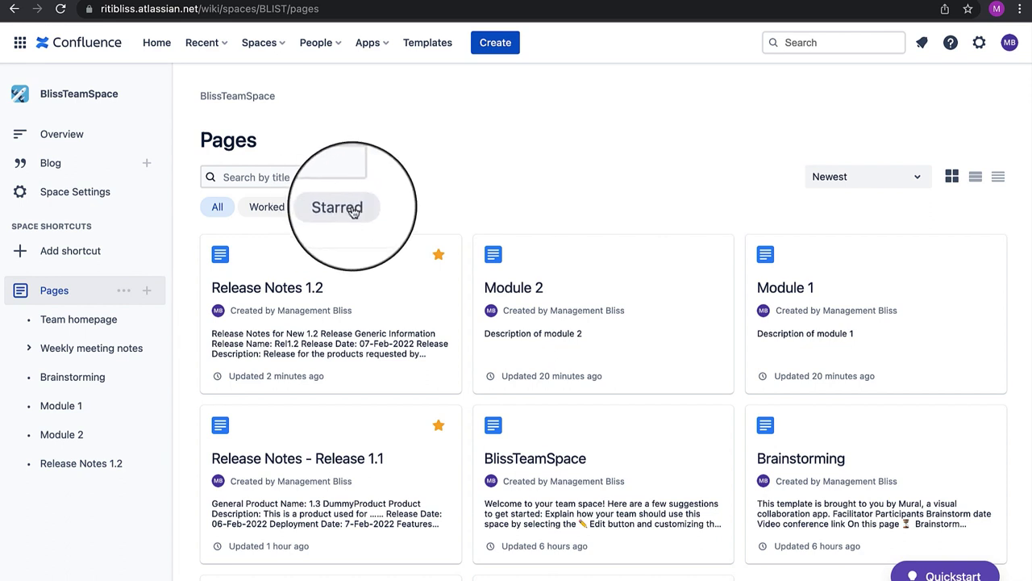
{"action": "left_click", "coordinate": [342, 208]}
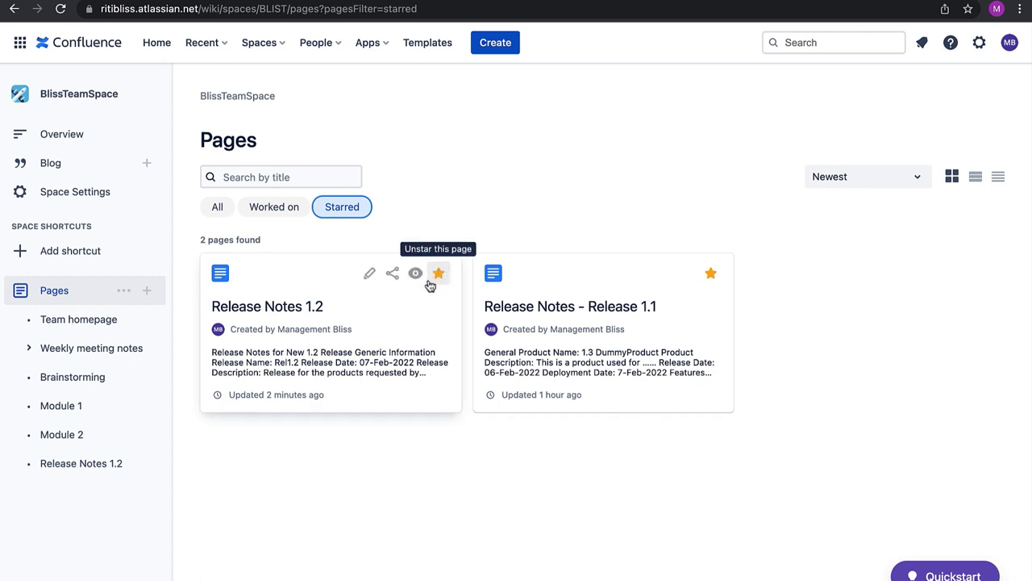
{"action": "left_click", "coordinate": [253, 310]}
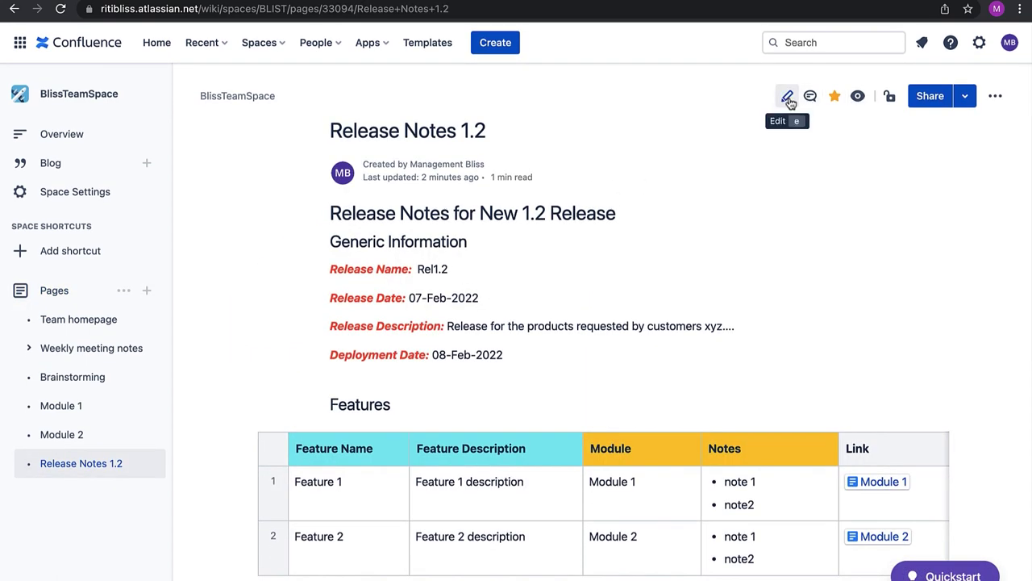
{"action": "left_click", "coordinate": [788, 98]}
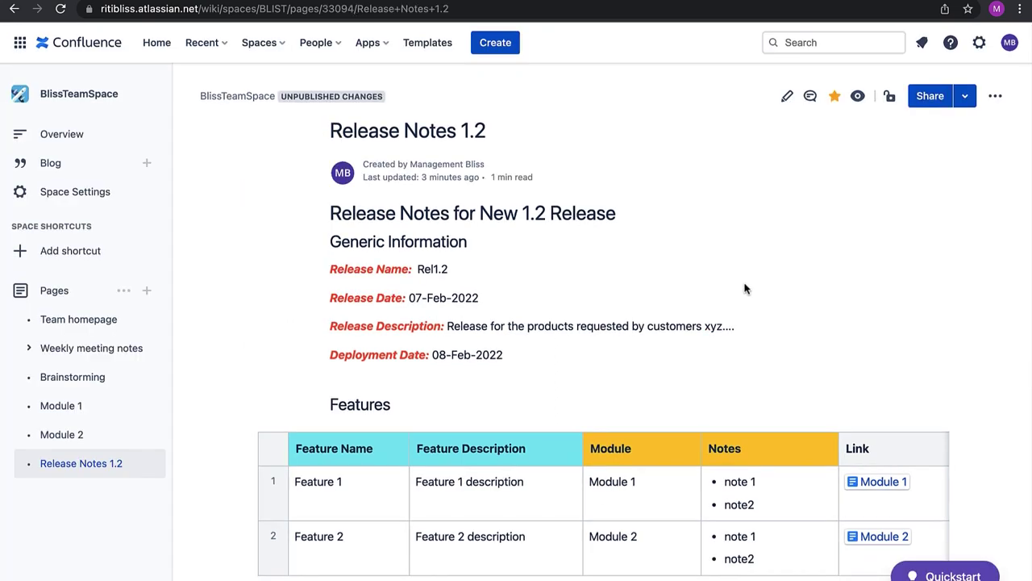
{"action": "scroll", "coordinate": [745, 288], "scroll_direction": "down", "scroll_amount": 5}
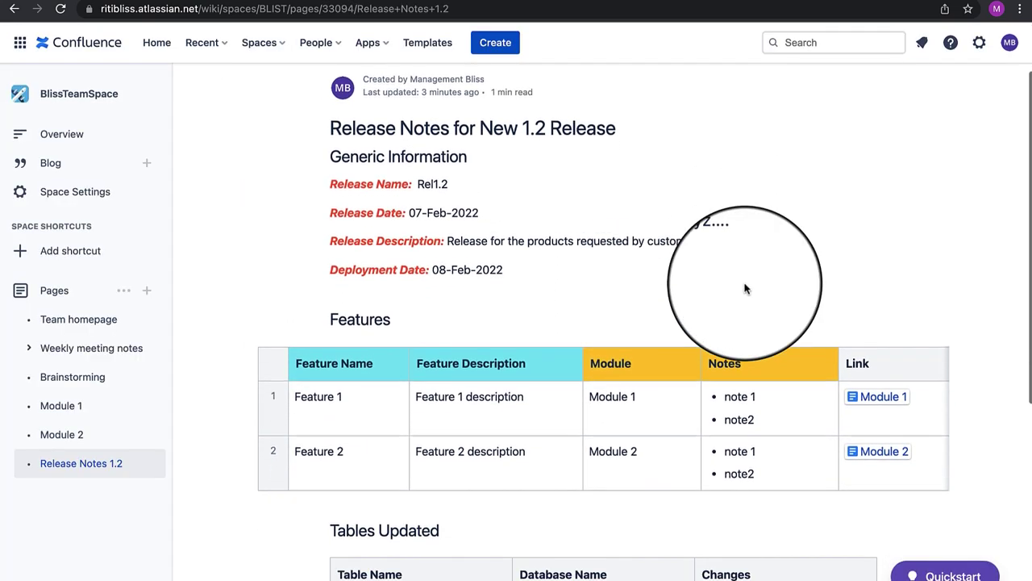
{"action": "scroll", "coordinate": [747, 289], "scroll_direction": "down", "scroll_amount": 1}
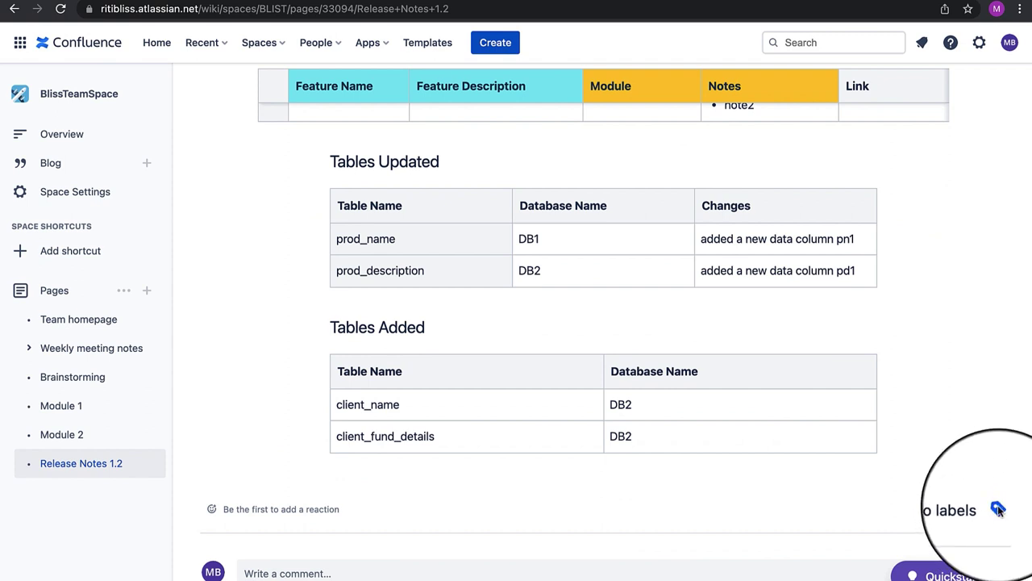
Label the page with new 'releases', existing 'releasenotes' and new 'my:itsmylabel', then close the dialog
{"action": "left_click", "coordinate": [998, 509]}
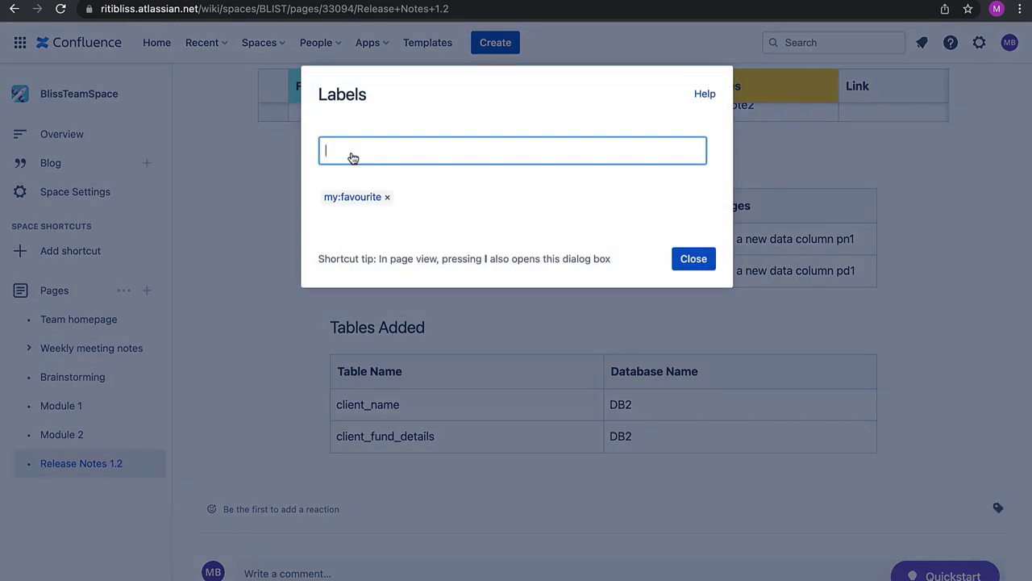
{"action": "type", "text": "releases"}
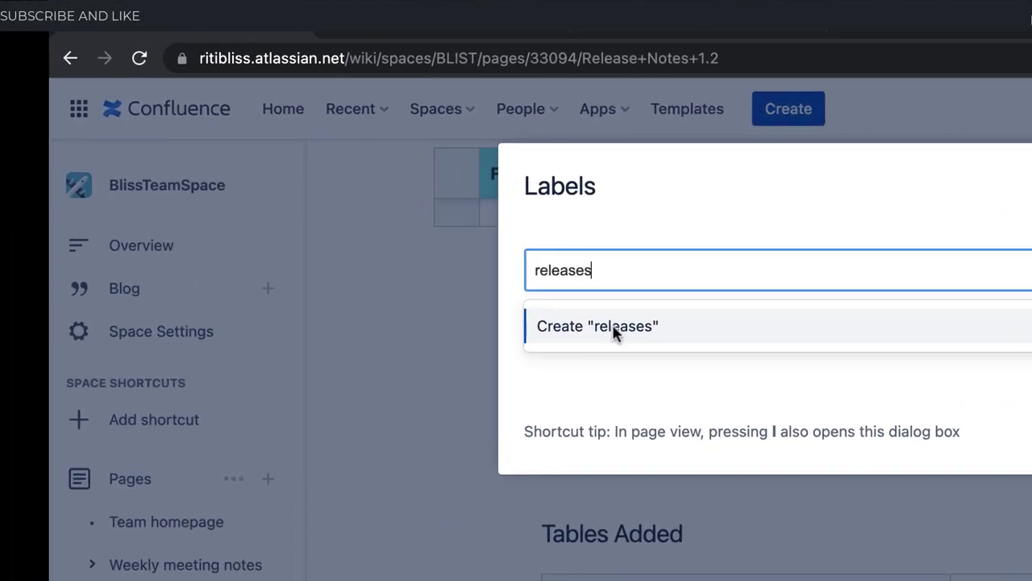
{"action": "left_click", "coordinate": [613, 333]}
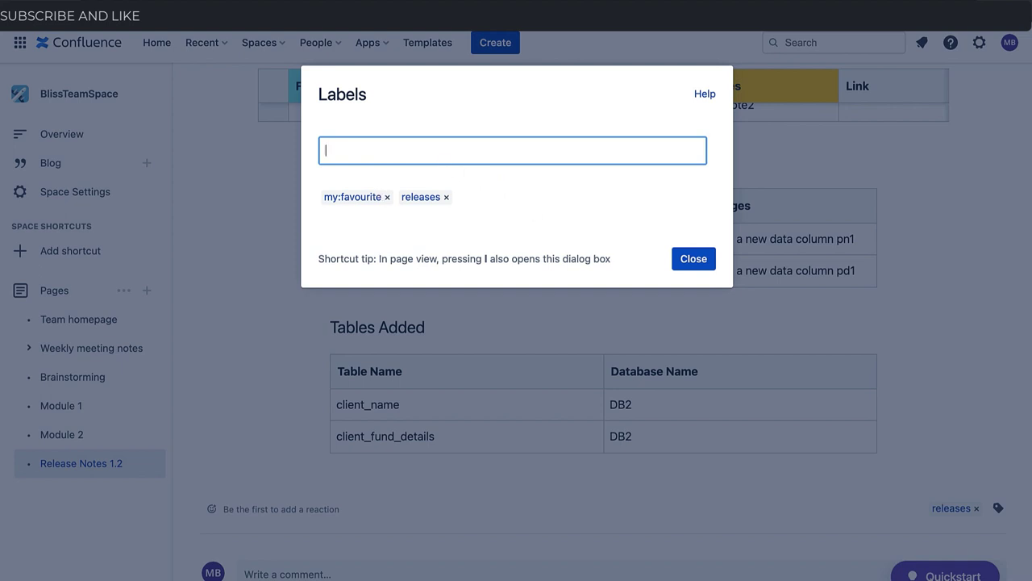
{"action": "type", "text": "re"}
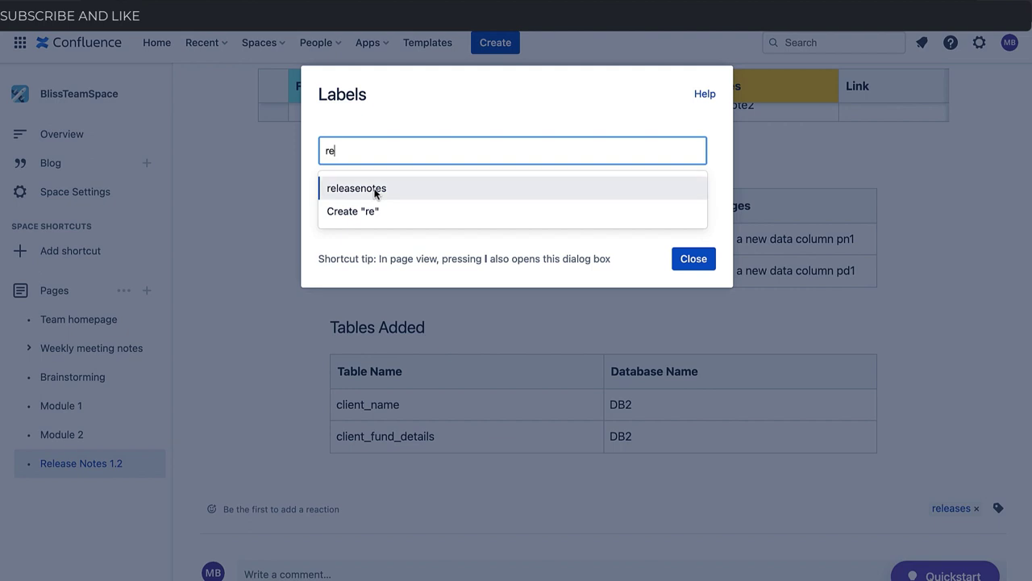
{"action": "left_click", "coordinate": [375, 190]}
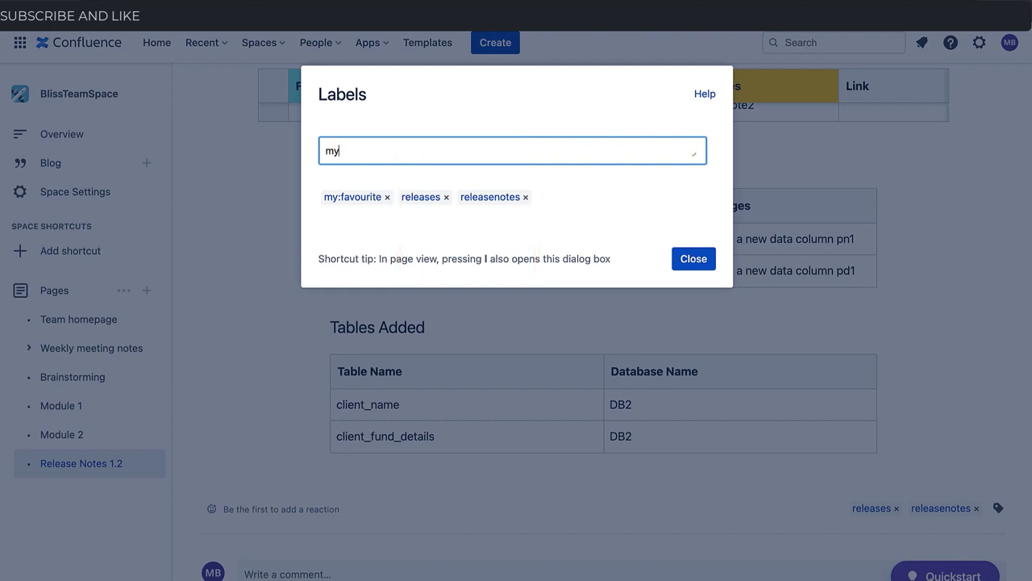
{"action": "type", "text": ":"}
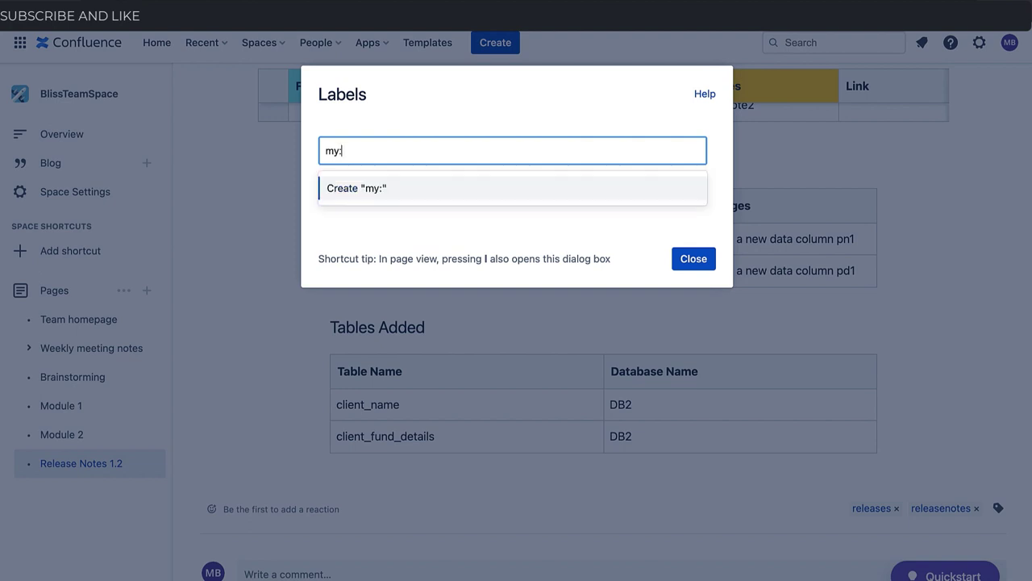
{"action": "type", "text": "itsmylabel"}
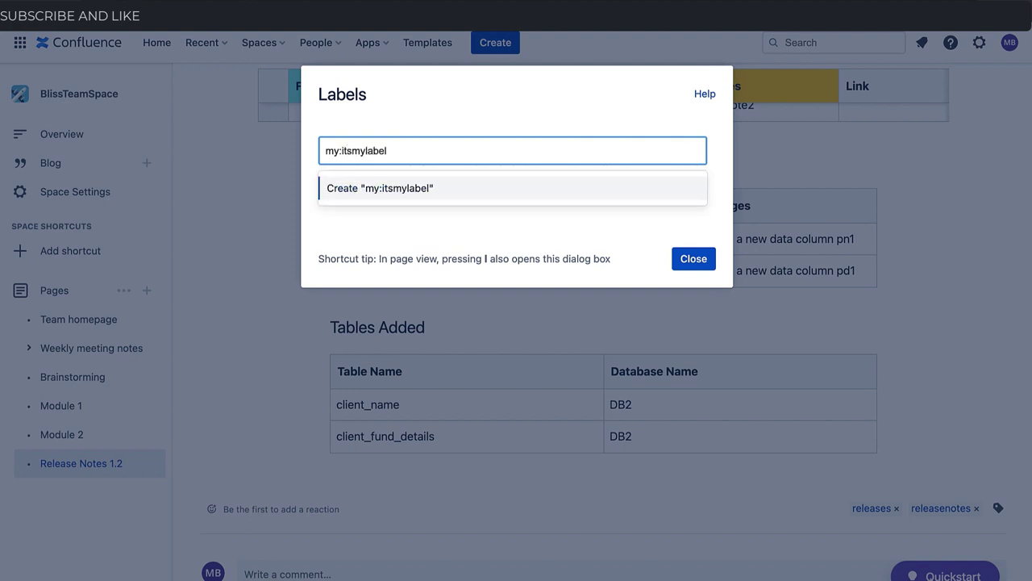
{"action": "left_click", "coordinate": [438, 189]}
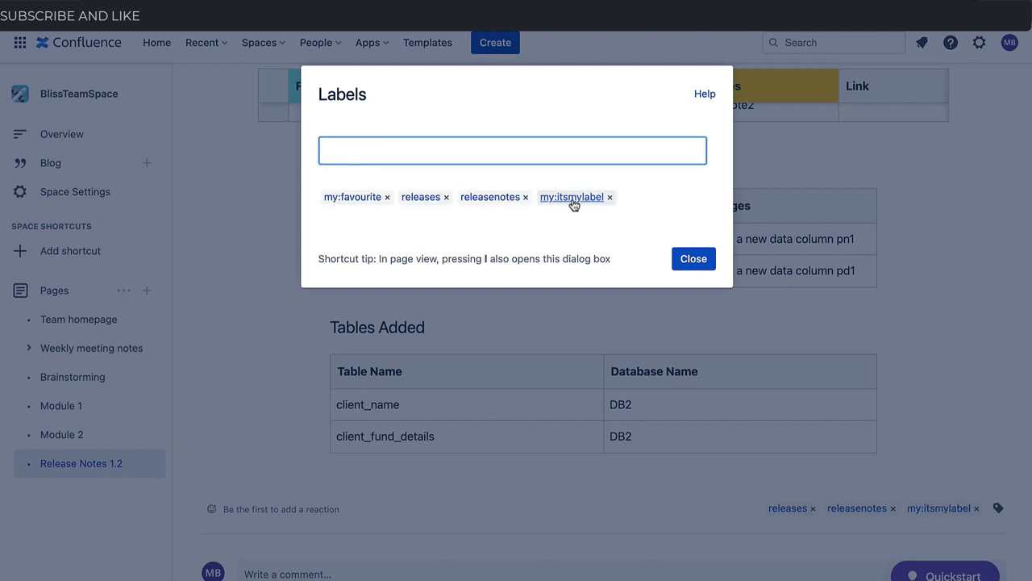
{"action": "left_click", "coordinate": [692, 256]}
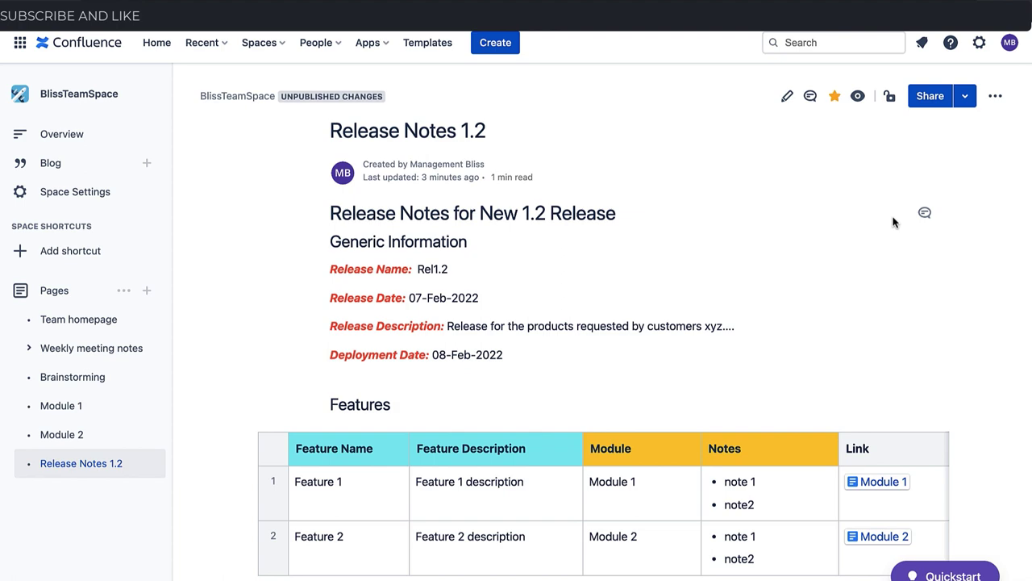
{"action": "left_click", "coordinate": [933, 107]}
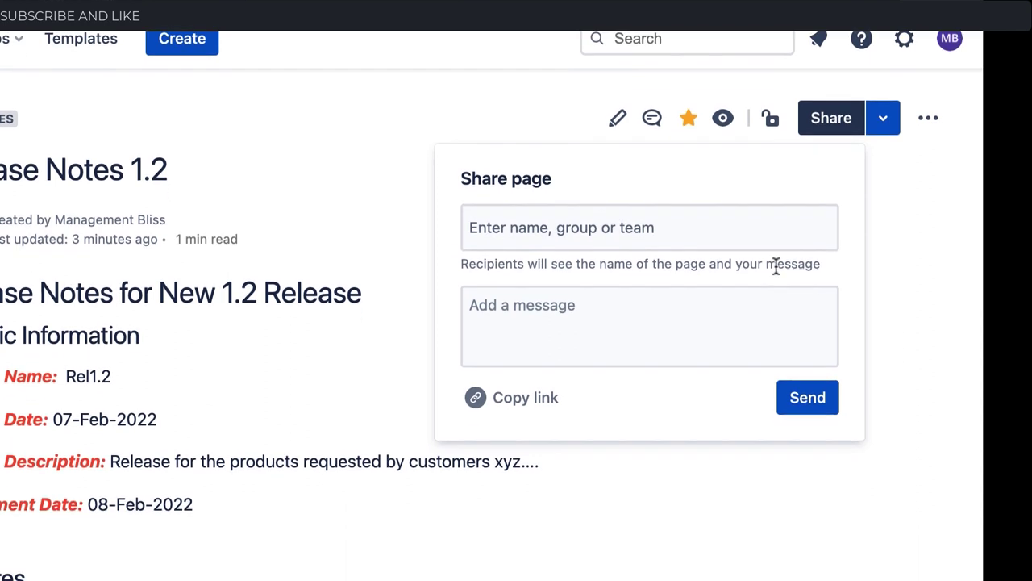
{"action": "left_click", "coordinate": [885, 191]}
{"action": "left_click", "coordinate": [885, 68]}
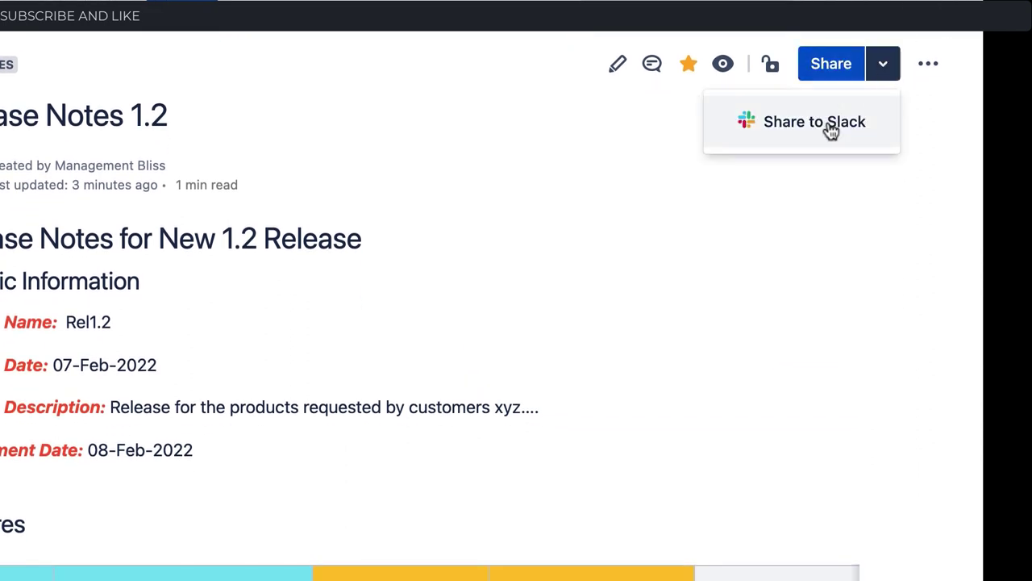
{"action": "left_click", "coordinate": [623, 148]}
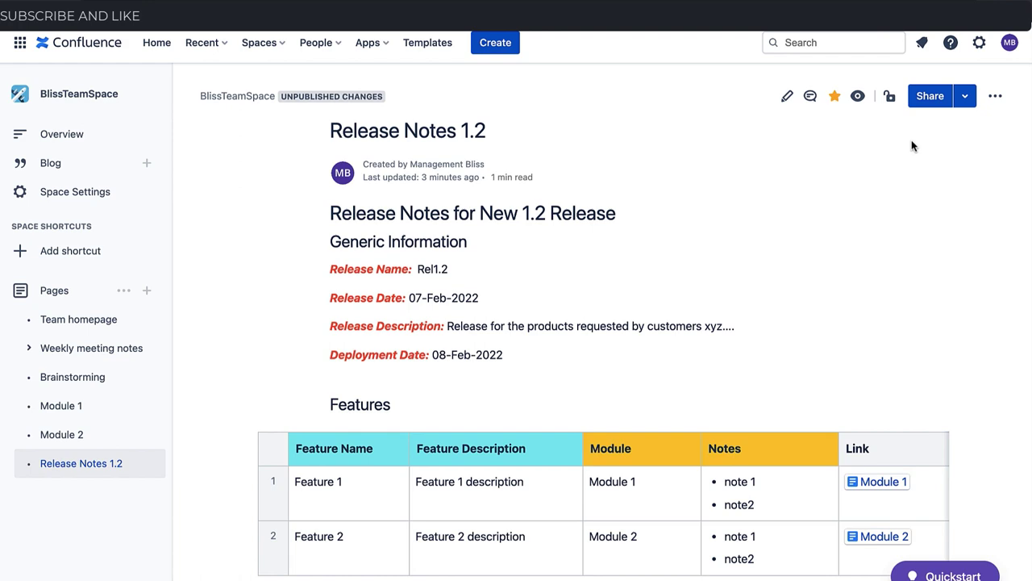
Export Release Notes 1.2 to PDF and download BLIST-ReleaseNotes1.2-070222-1323.pdf to review its tables
{"action": "left_click", "coordinate": [996, 96]}
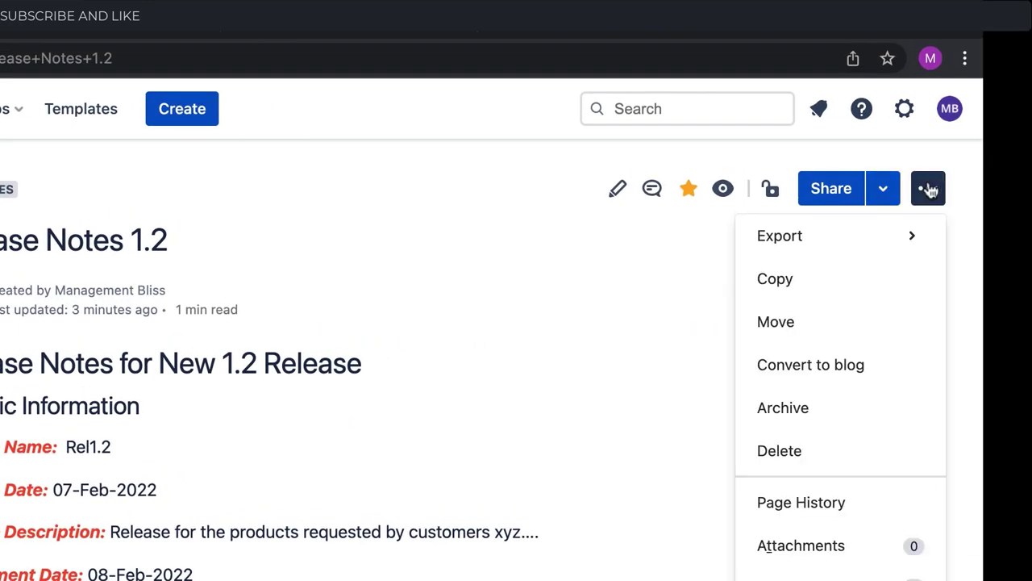
{"action": "mouse_move", "coordinate": [816, 246]}
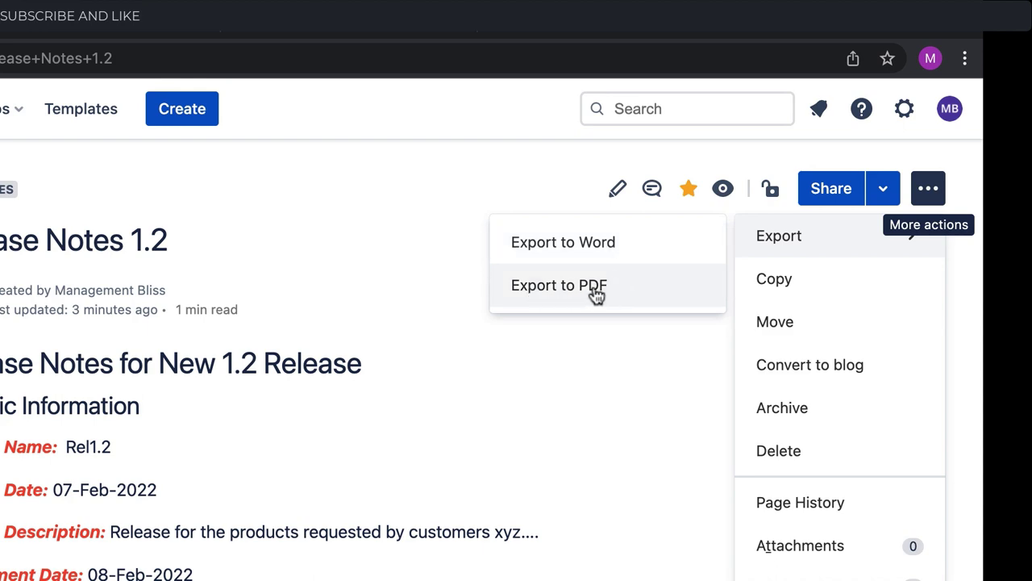
{"action": "left_click", "coordinate": [596, 291]}
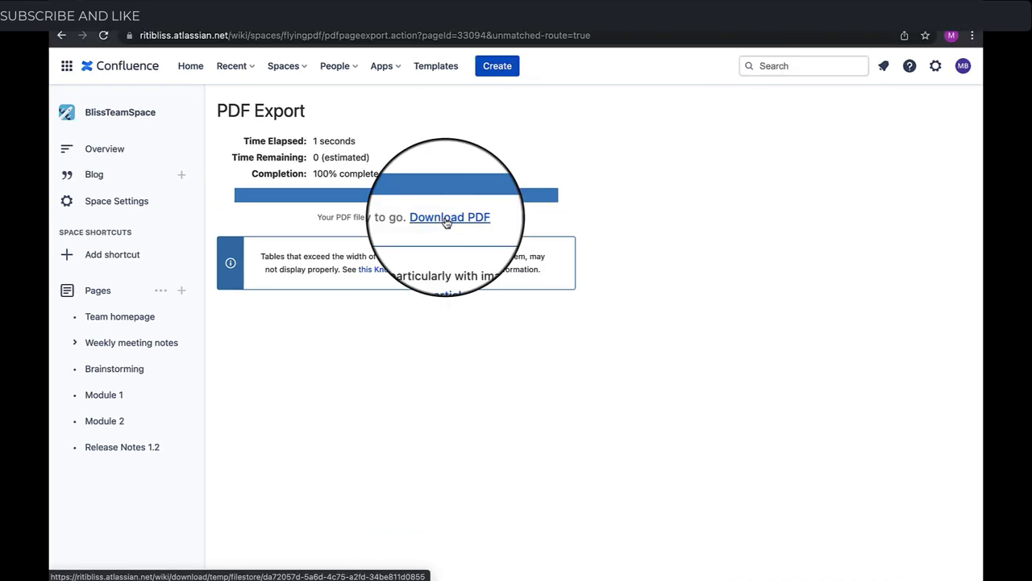
{"action": "left_click", "coordinate": [446, 220]}
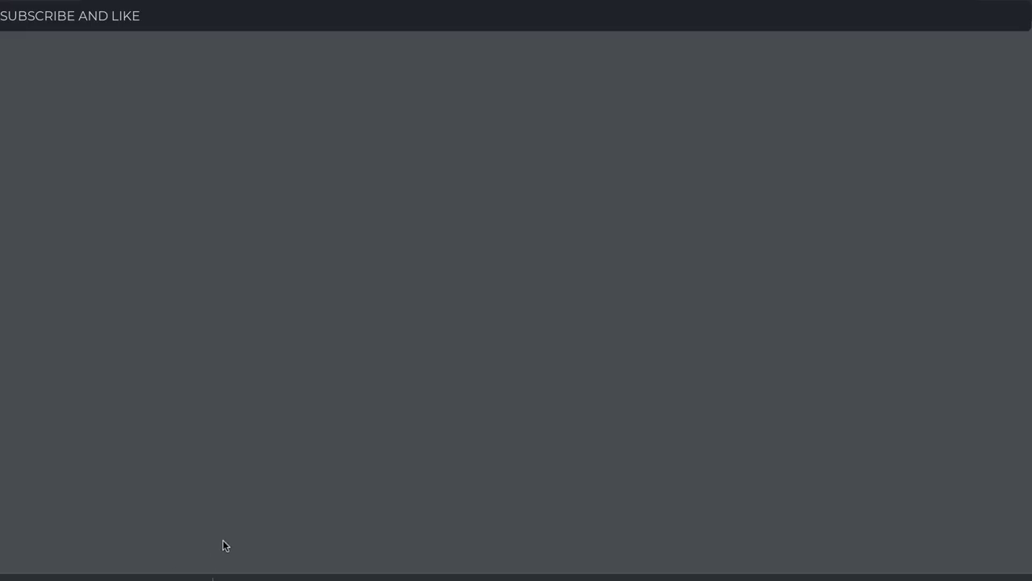
{"action": "scroll", "coordinate": [433, 439], "scroll_direction": "down", "scroll_amount": 3}
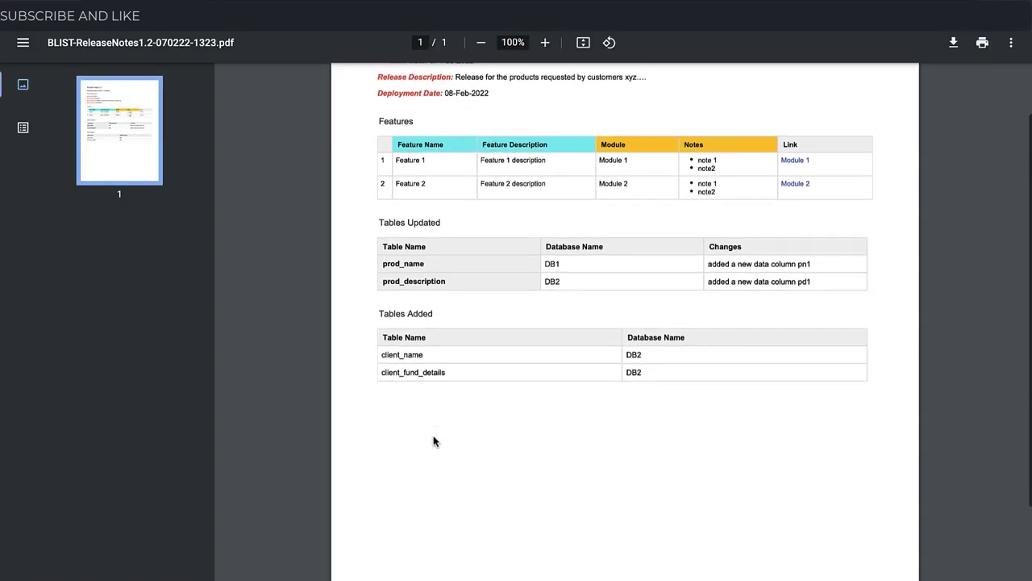
{"action": "scroll", "coordinate": [434, 438], "scroll_direction": "up", "scroll_amount": 4}
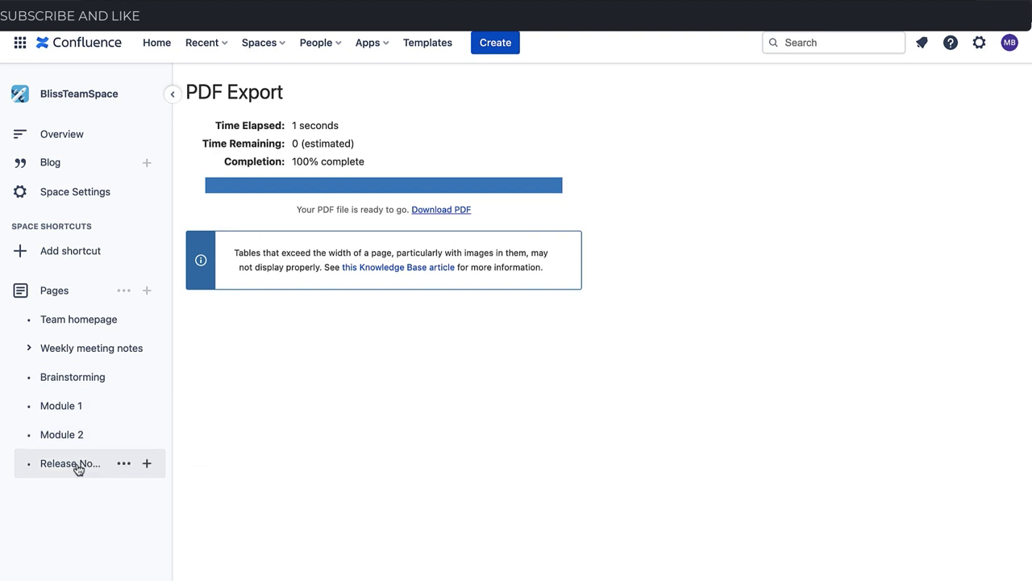
Open Release Notes 1.2 from the sidebar and switch it to edit mode with E
{"action": "left_click", "coordinate": [82, 463]}
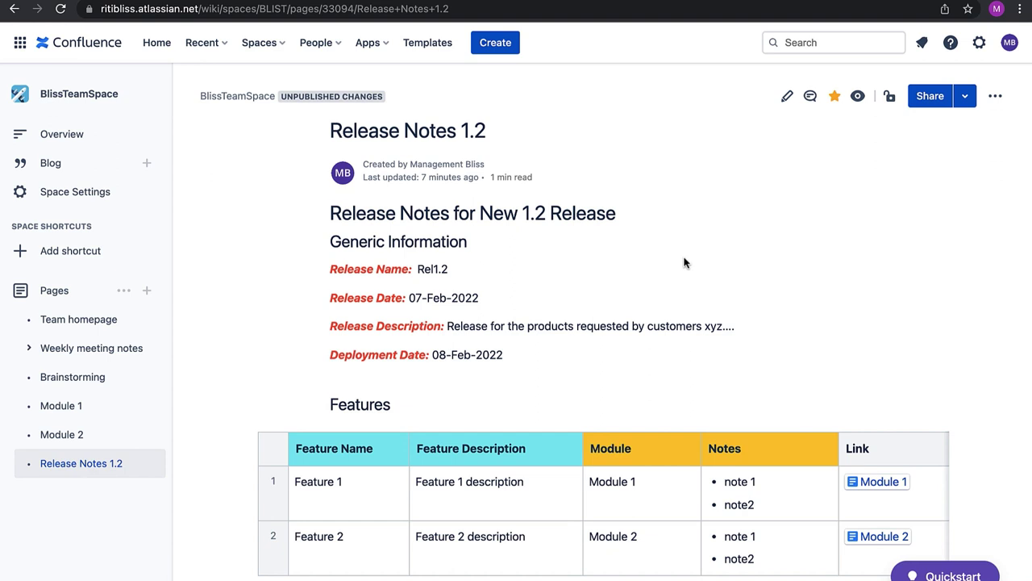
{"action": "key", "text": "e"}
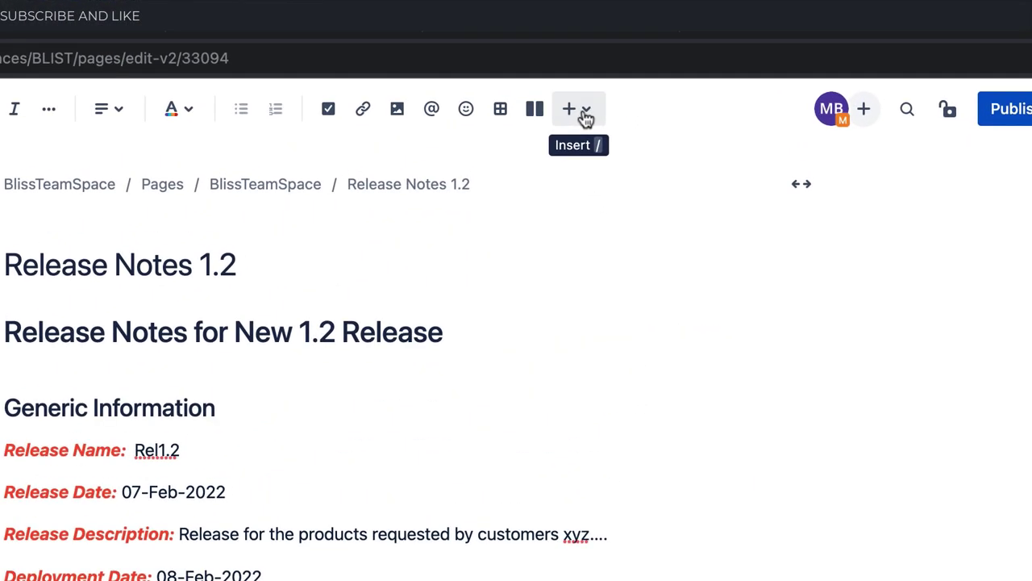
Type 'Customer Readiness Status:' on a new line below the Tables Added table
{"action": "left_click", "coordinate": [585, 112]}
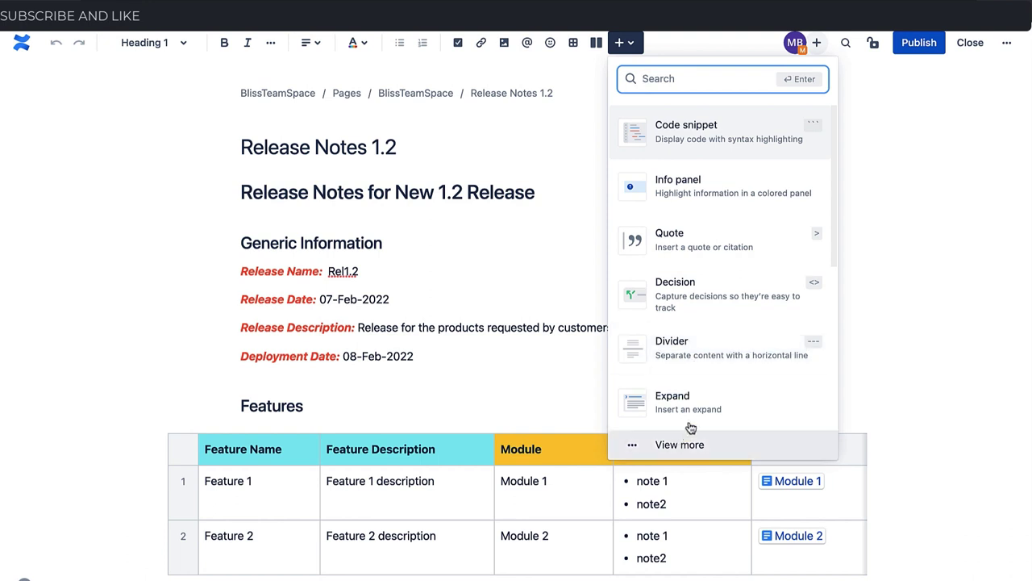
{"action": "scroll", "coordinate": [690, 403], "scroll_direction": "down", "scroll_amount": 3}
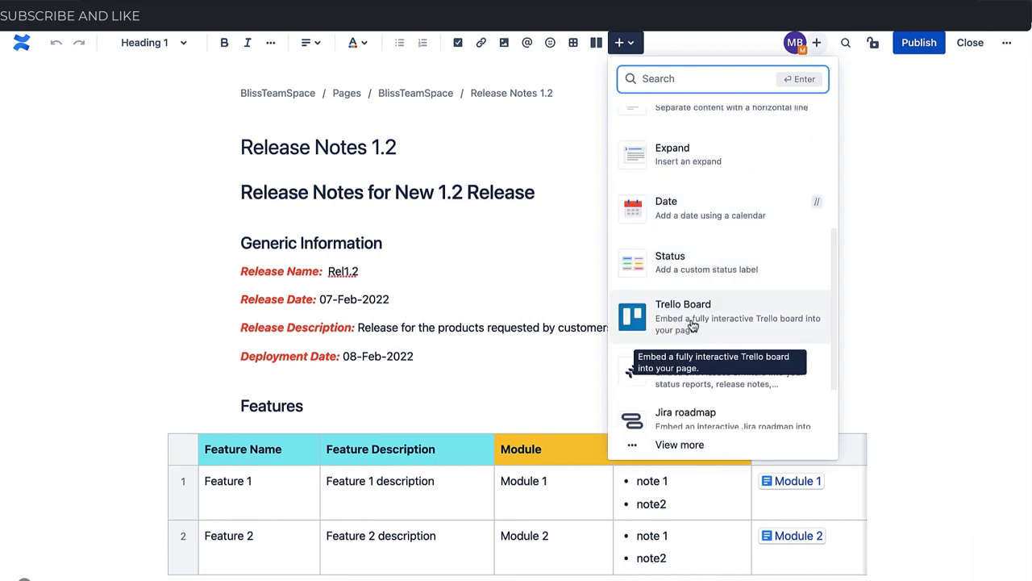
{"action": "scroll", "coordinate": [690, 330], "scroll_direction": "down", "scroll_amount": 1}
{"action": "scroll", "coordinate": [692, 395], "scroll_direction": "down", "scroll_amount": 1}
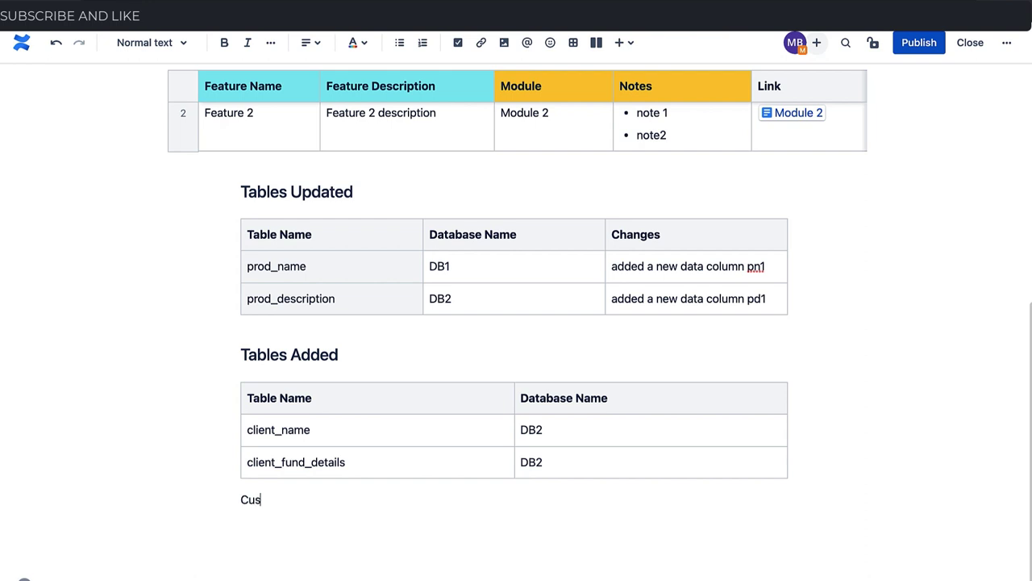
{"action": "type", "text": "omer Readiness Status:"}
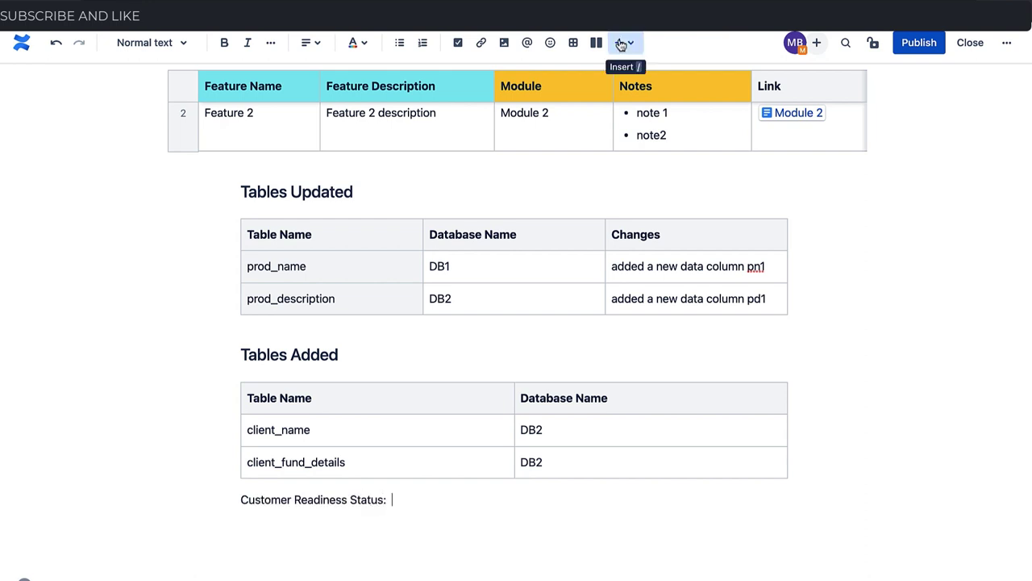
Insert a green READY status label after the readiness text
{"action": "left_click", "coordinate": [621, 42]}
{"action": "scroll", "coordinate": [685, 319], "scroll_direction": "down", "scroll_amount": 3}
{"action": "left_click", "coordinate": [683, 315]}
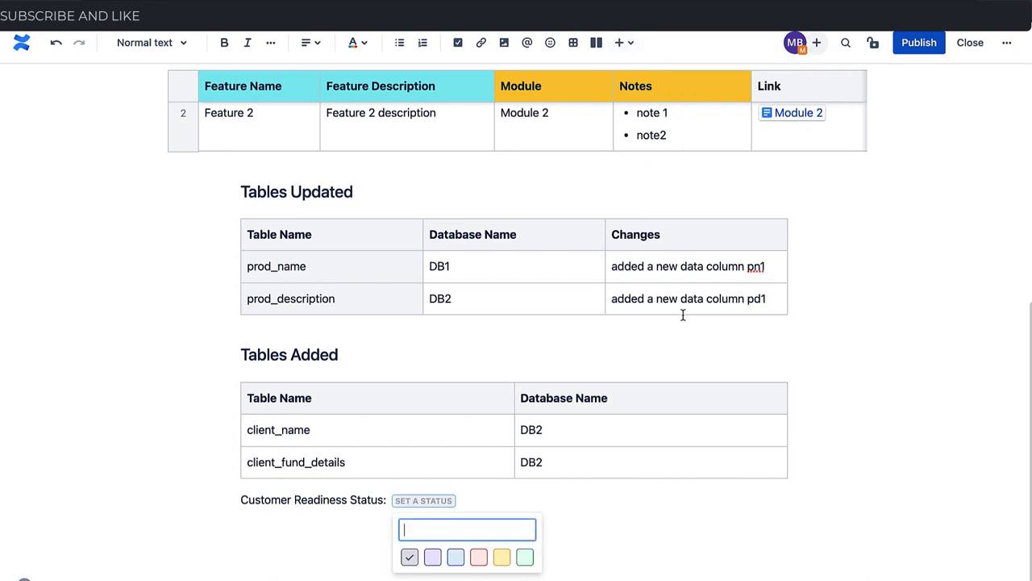
{"action": "type", "text": "READ"}
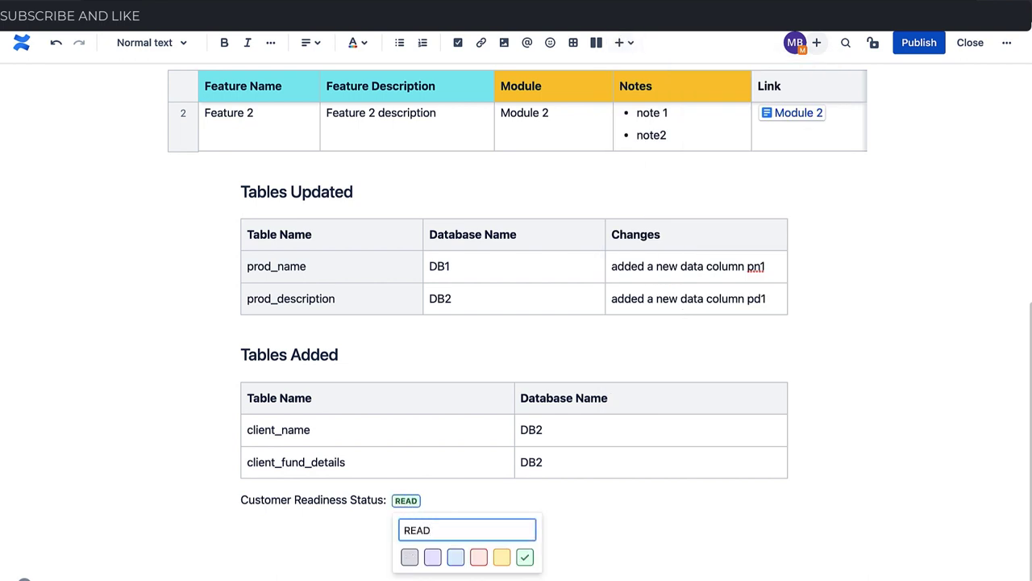
{"action": "type", "text": "Y"}
{"action": "key", "text": "Return"}
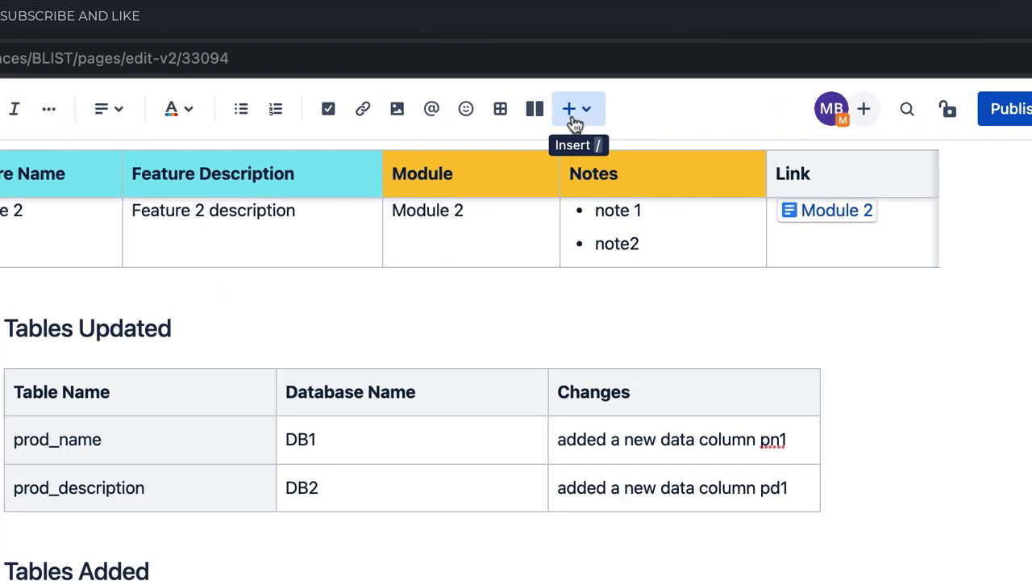
Insert a Warning panel below the readiness status from the full element catalogue
{"action": "left_click", "coordinate": [575, 121]}
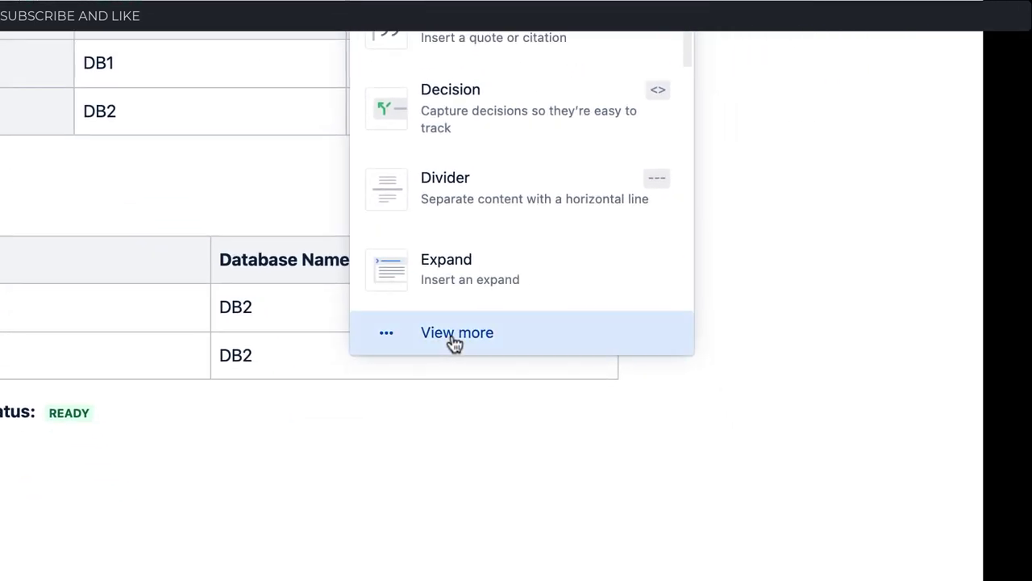
{"action": "left_click", "coordinate": [454, 342]}
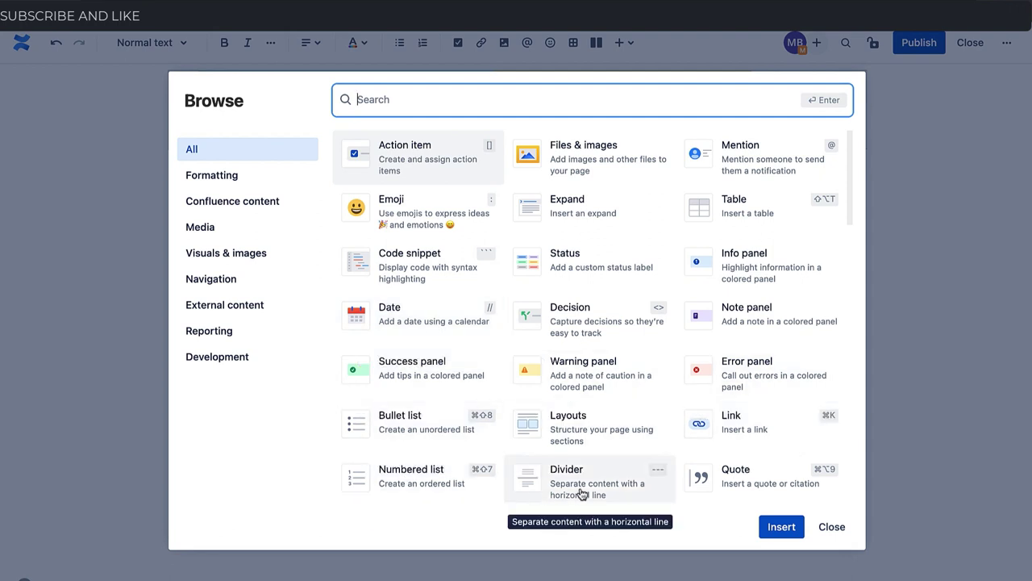
{"action": "scroll", "coordinate": [634, 483], "scroll_direction": "down", "scroll_amount": 2}
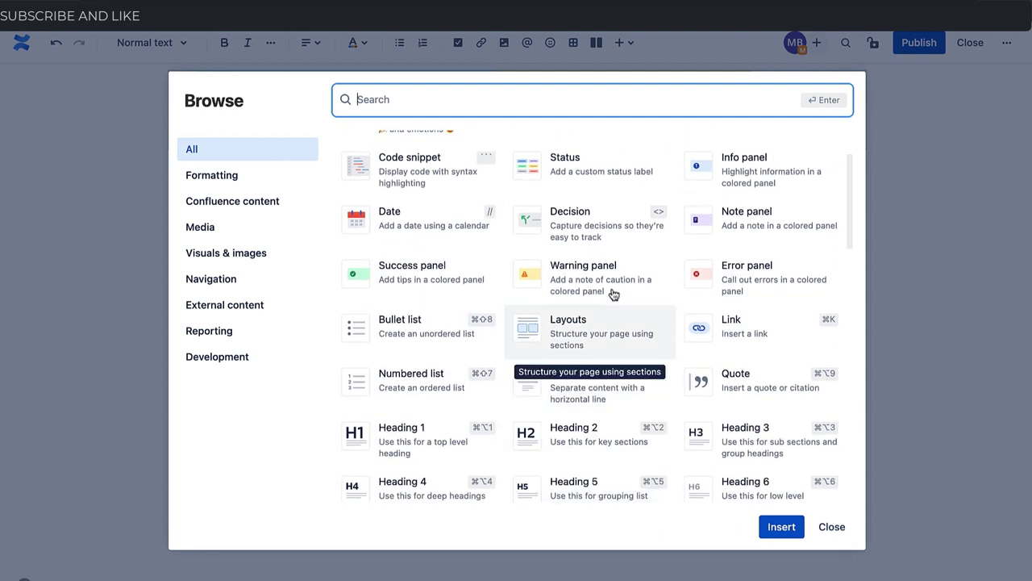
{"action": "left_click", "coordinate": [588, 287]}
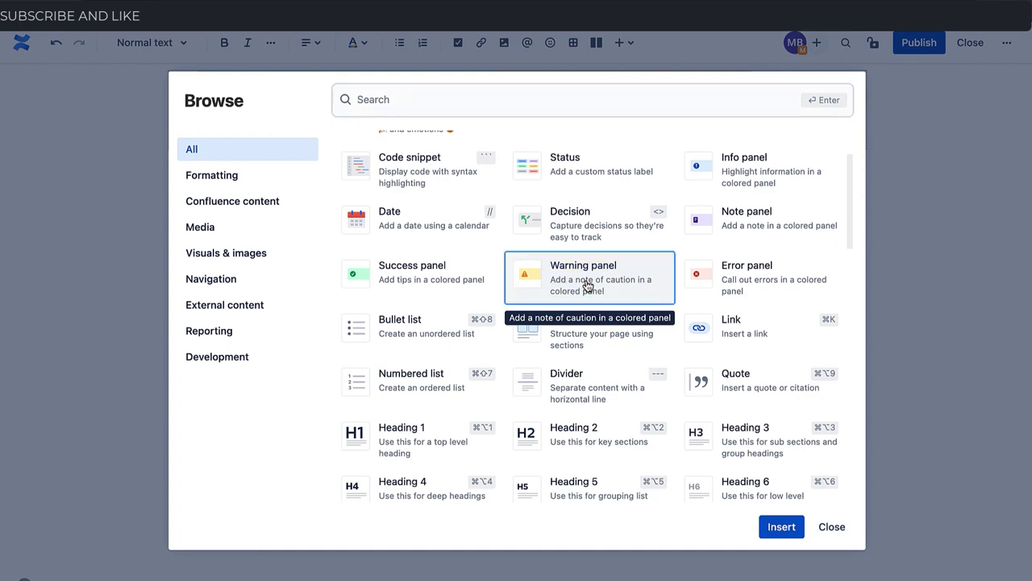
{"action": "left_click", "coordinate": [778, 527]}
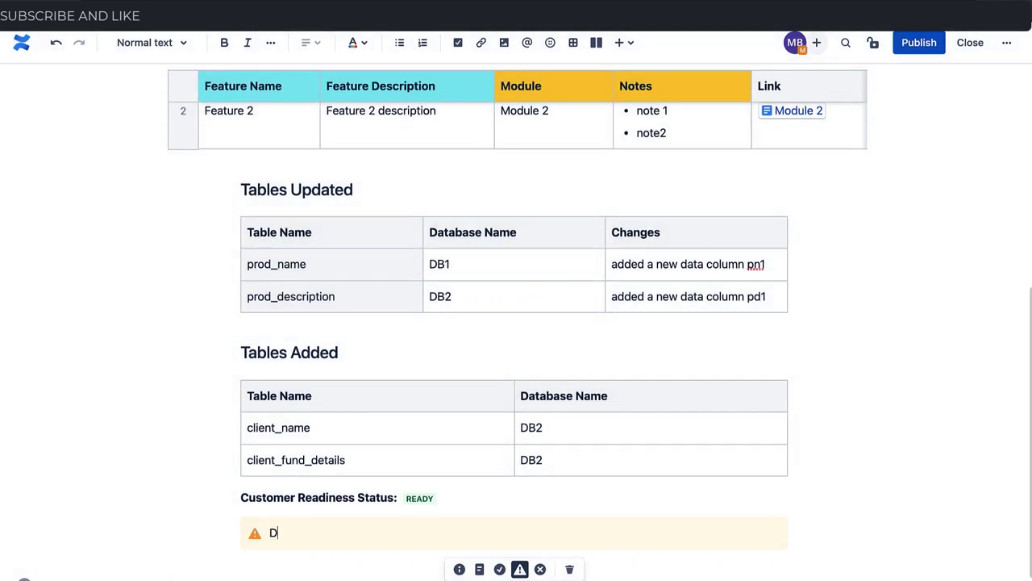
Fill the panel with 'Deployment to be done after the last transaction and have a downtime for at least 2 hours'
{"action": "type", "text": "Deployment to be done after the last trans"}
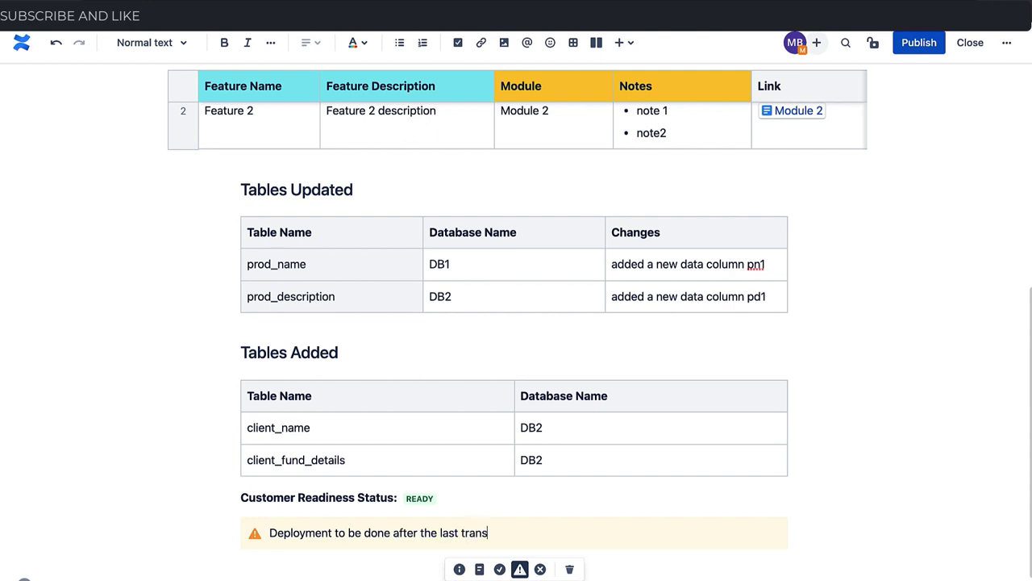
{"action": "type", "text": "ation and have a downtime "}
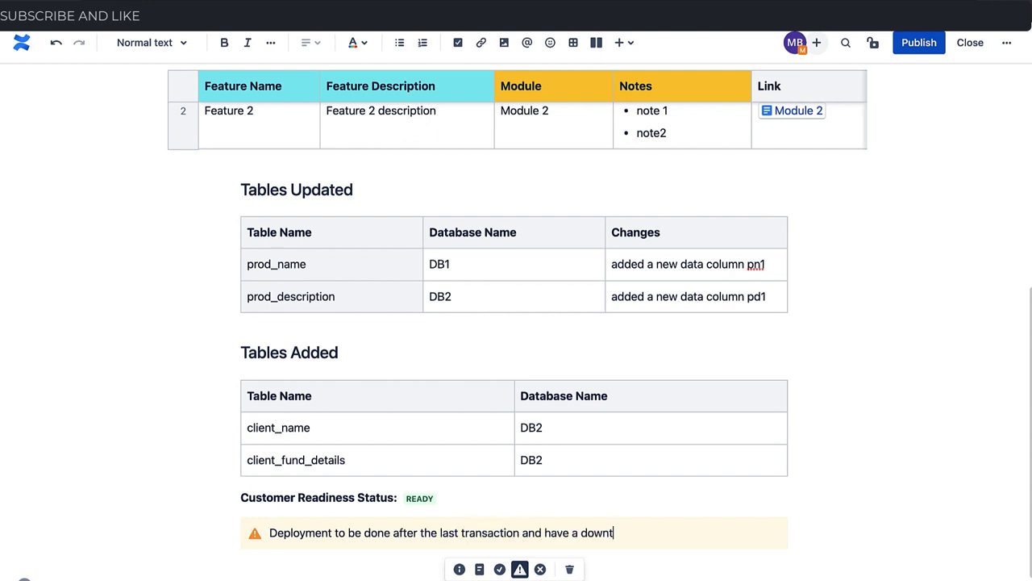
{"action": "type", "text": "for atlease 2 hours"}
{"action": "key", "text": "Left"}
{"action": "key", "text": "Left"}
{"action": "key", "text": "Left"}
{"action": "key", "text": "Left"}
{"action": "key", "text": "Left"}
{"action": "key", "text": "Left"}
{"action": "key", "text": "Left"}
{"action": "key", "text": "Left"}
{"action": "key", "text": "BackSpace"}
{"action": "key", "text": "BackSpace"}
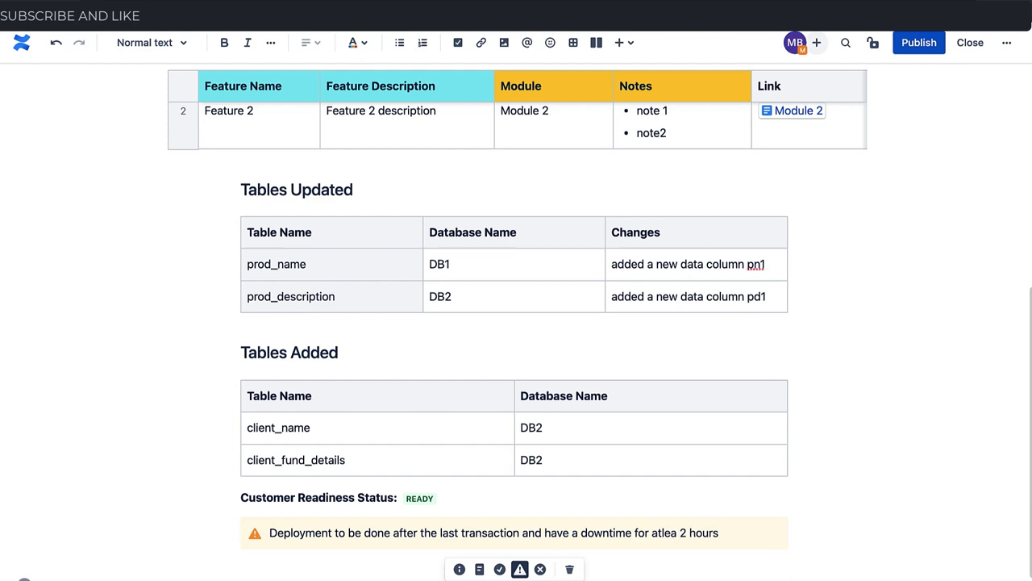
{"action": "type", "text": "st"}
{"action": "key", "text": "Left"}
{"action": "key", "text": "Left"}
{"action": "key", "text": "Left"}
{"action": "key", "text": "Left"}
{"action": "key", "text": "Left"}
{"action": "key", "text": "Down"}
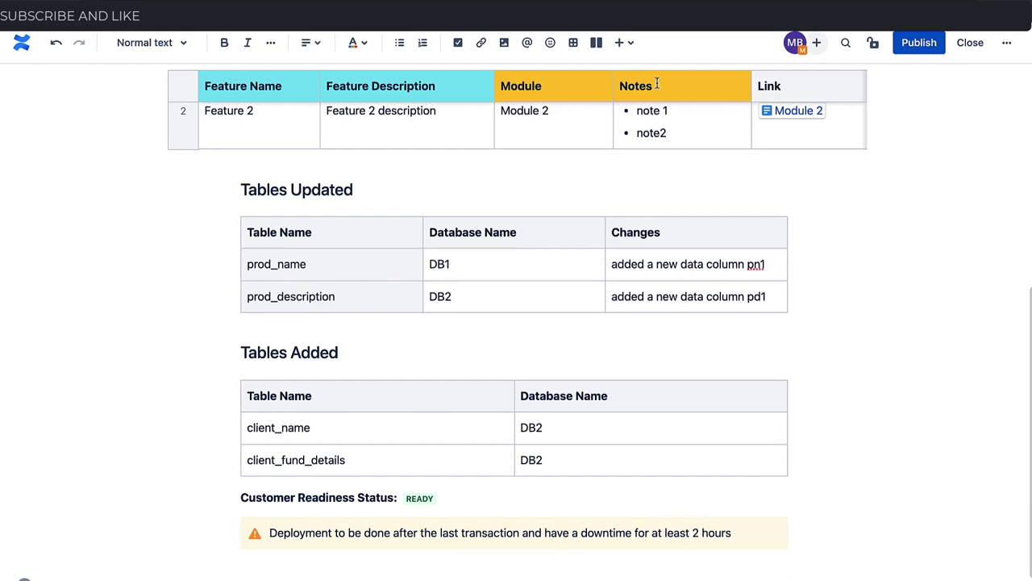
{"action": "left_click", "coordinate": [625, 46]}
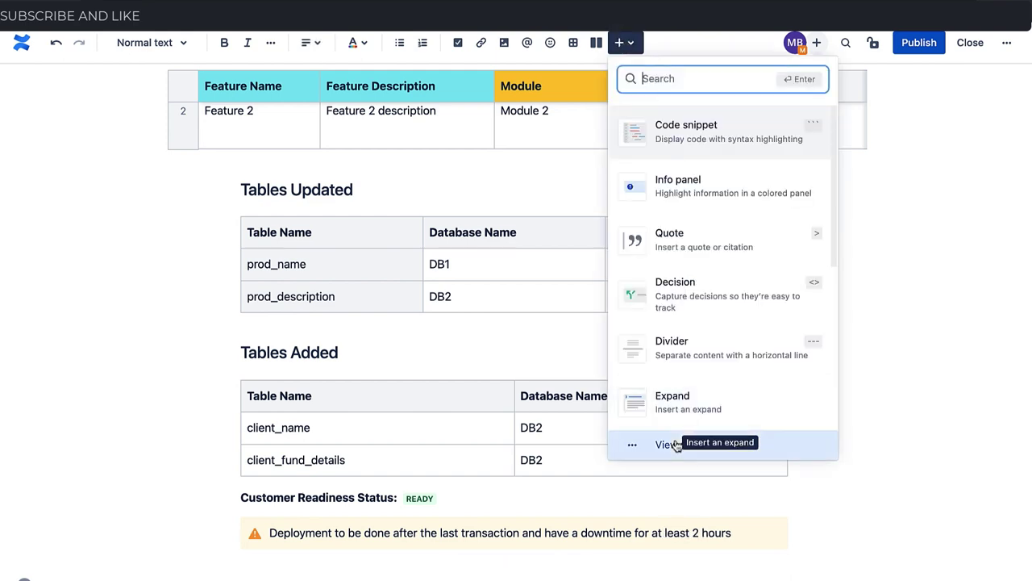
Attach clean water and sanitization.pptx and the CLEAN WATER Word document from the Desktop
{"action": "left_click", "coordinate": [678, 446]}
{"action": "scroll", "coordinate": [493, 406], "scroll_direction": "down", "scroll_amount": 10}
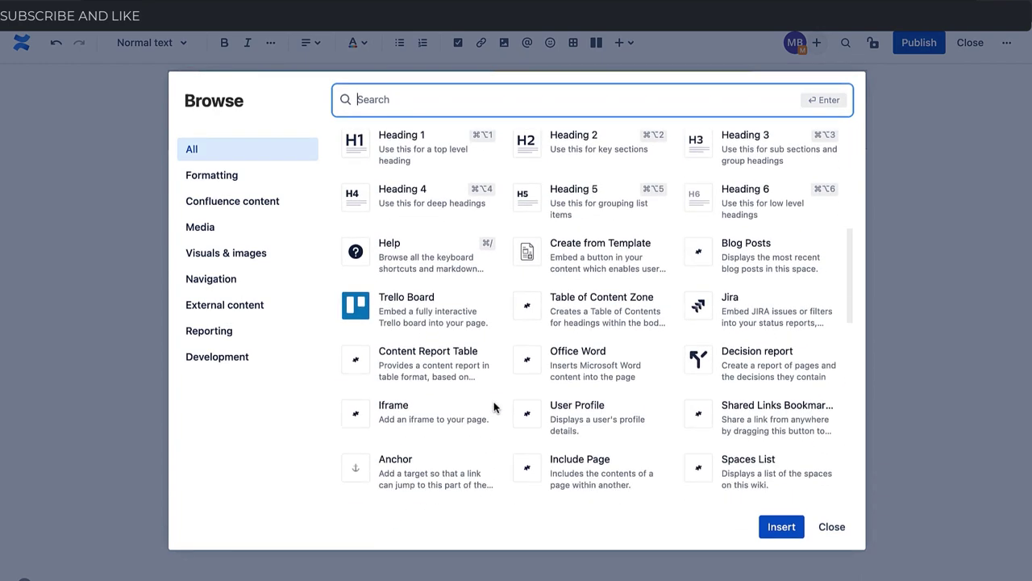
{"action": "scroll", "coordinate": [494, 406], "scroll_direction": "down", "scroll_amount": 6}
{"action": "key", "text": "Escape"}
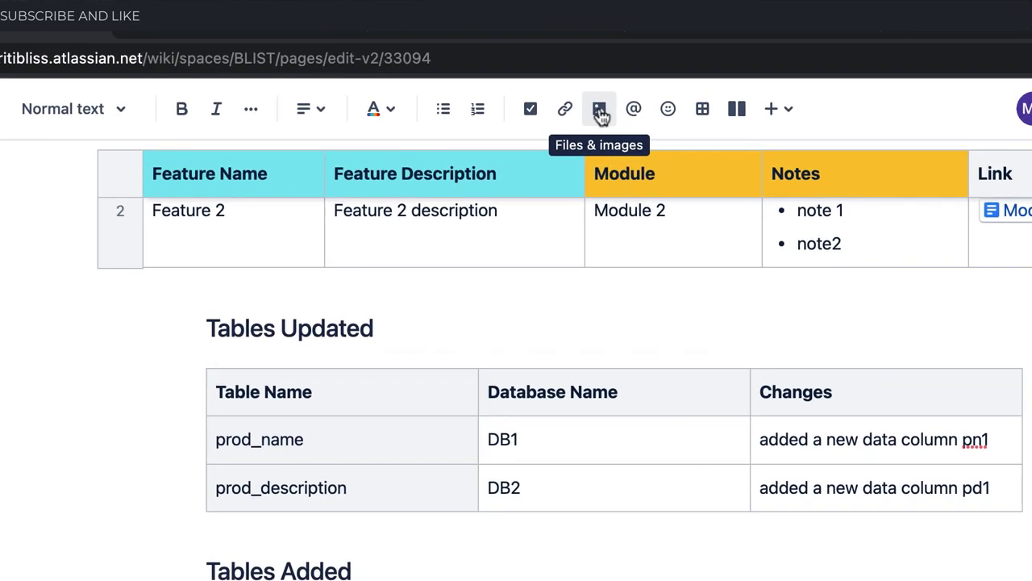
{"action": "left_click", "coordinate": [506, 44]}
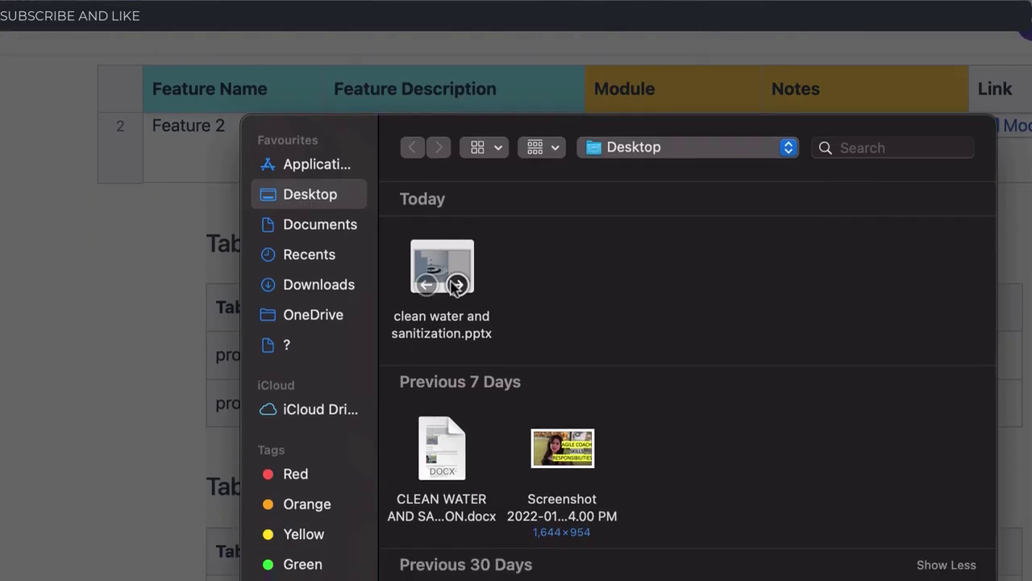
{"action": "left_click", "coordinate": [448, 227]}
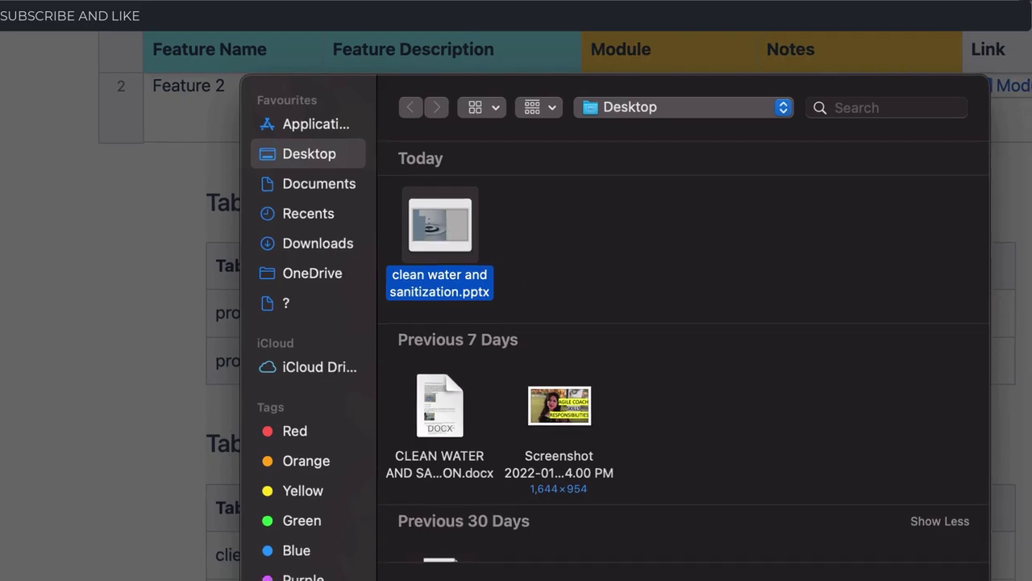
{"action": "left_click", "coordinate": [758, 474]}
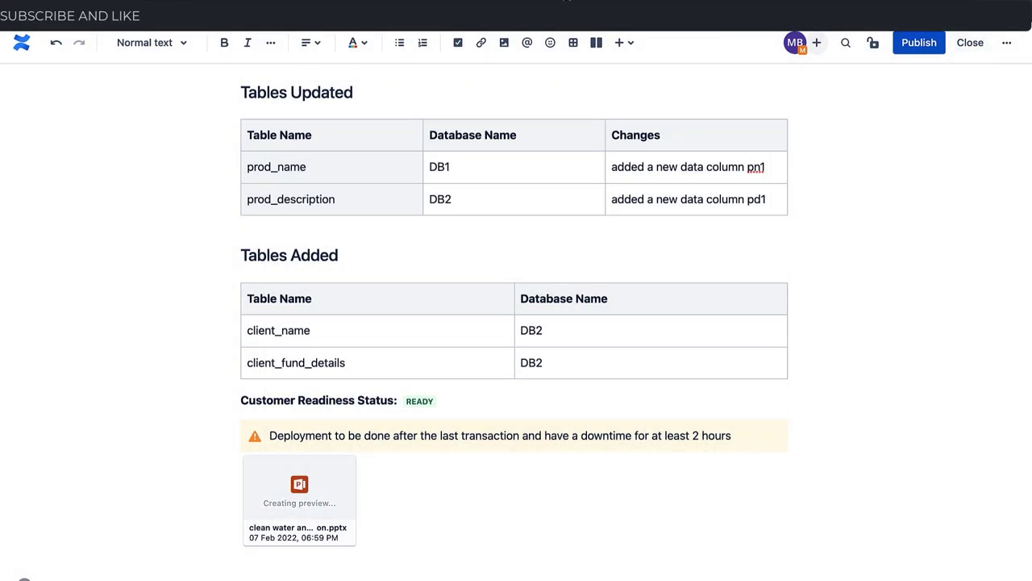
{"action": "left_click", "coordinate": [506, 45]}
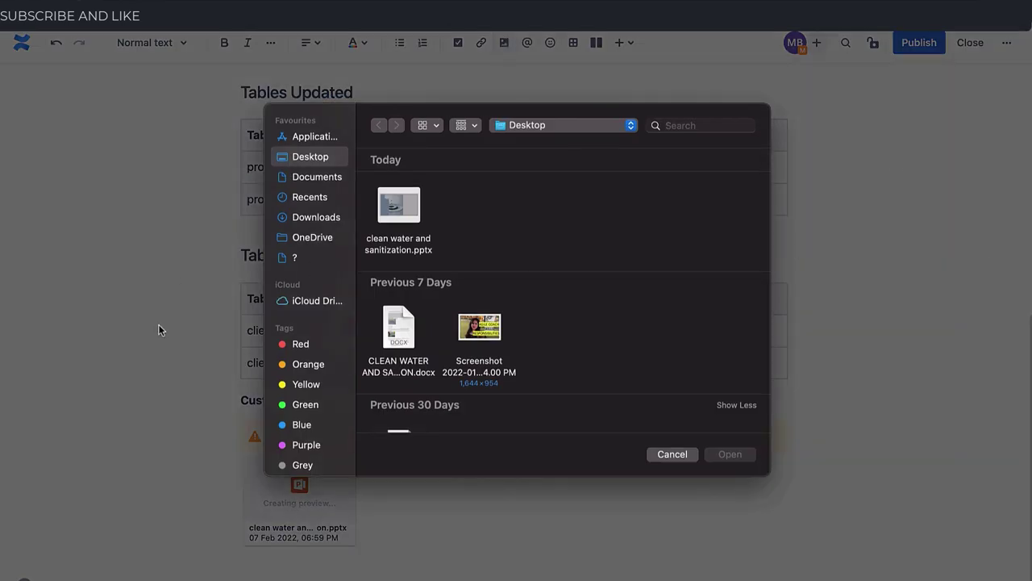
{"action": "left_click", "coordinate": [403, 335]}
{"action": "left_click", "coordinate": [729, 454]}
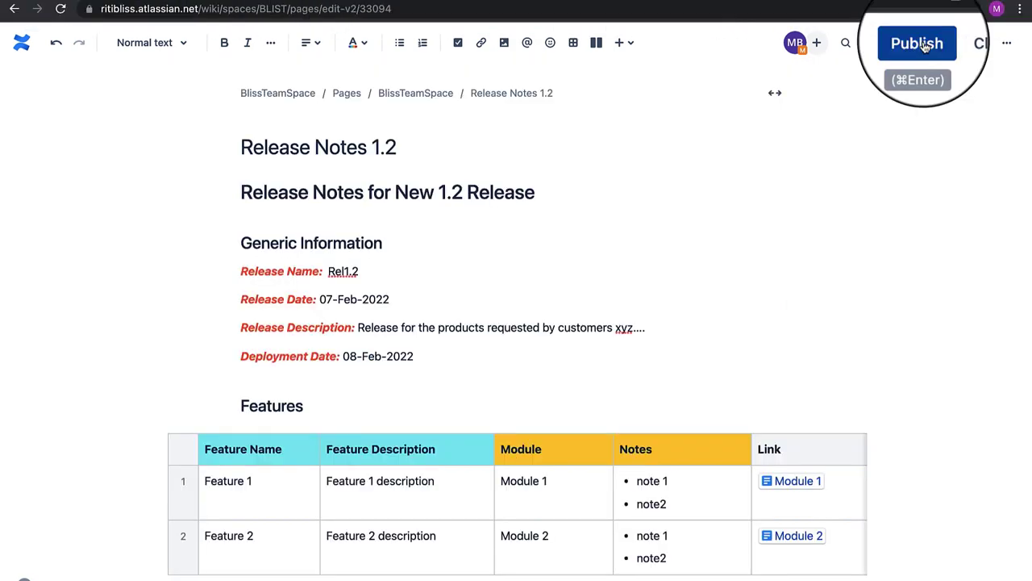
Publish the page as version 3 and view its page history
{"action": "left_click", "coordinate": [925, 46]}
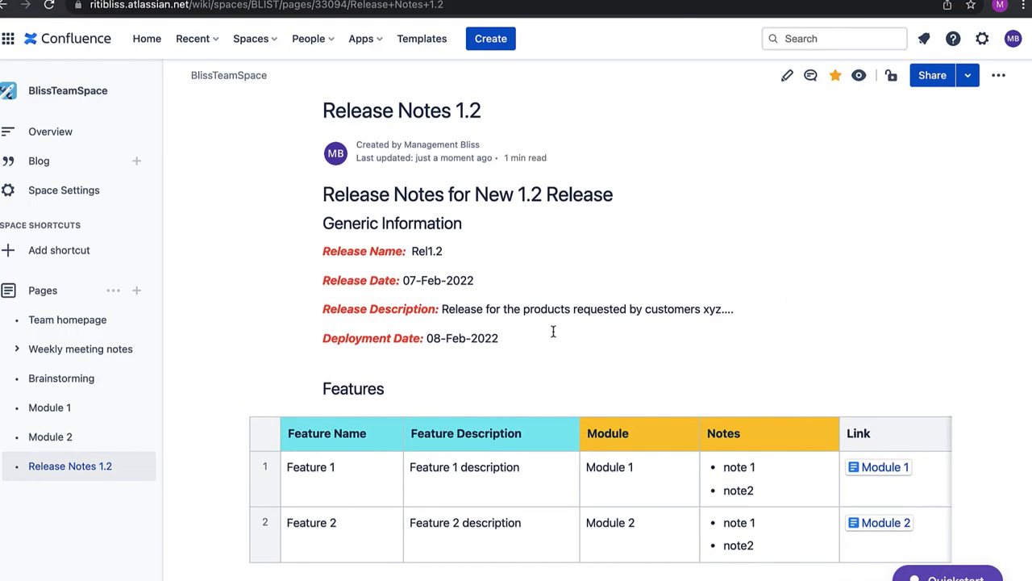
{"action": "left_click", "coordinate": [999, 93]}
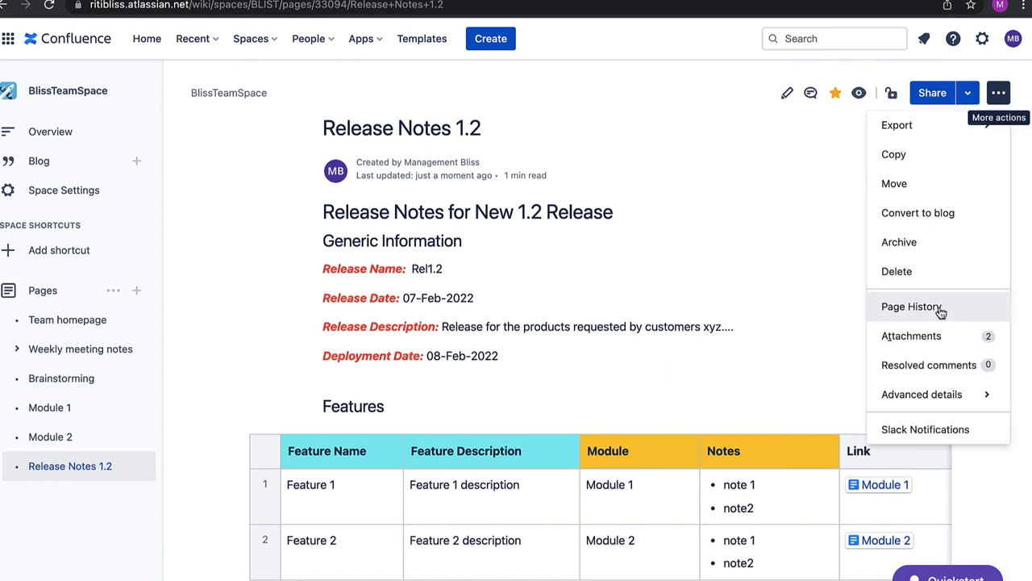
{"action": "left_click", "coordinate": [938, 311]}
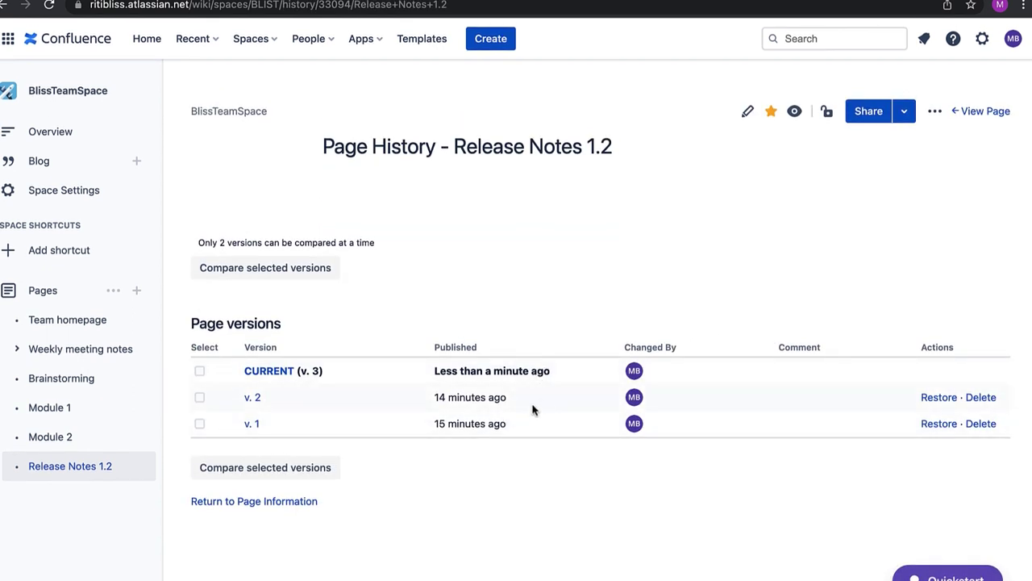
Export the page to PDF, download it, and follow the Module 2 link in the PDF
{"action": "left_click", "coordinate": [934, 111]}
{"action": "mouse_move", "coordinate": [886, 149]}
{"action": "left_click", "coordinate": [683, 177]}
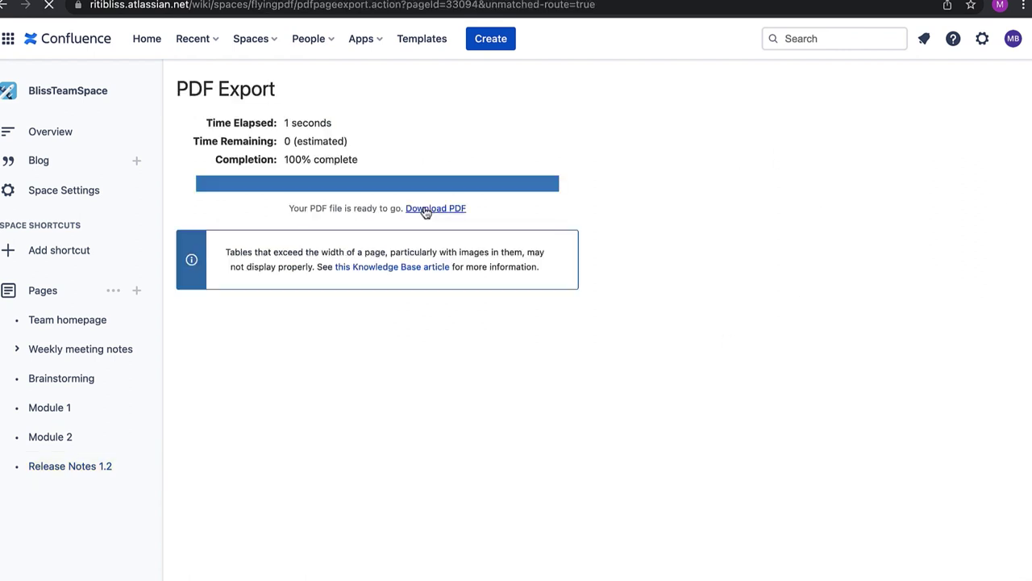
{"action": "left_click", "coordinate": [426, 210]}
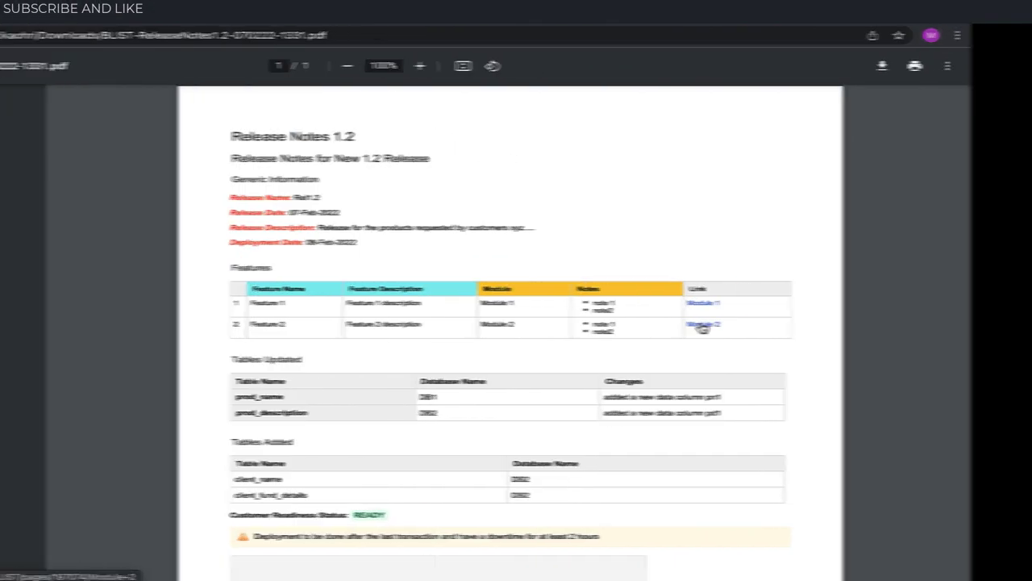
{"action": "left_click", "coordinate": [795, 328]}
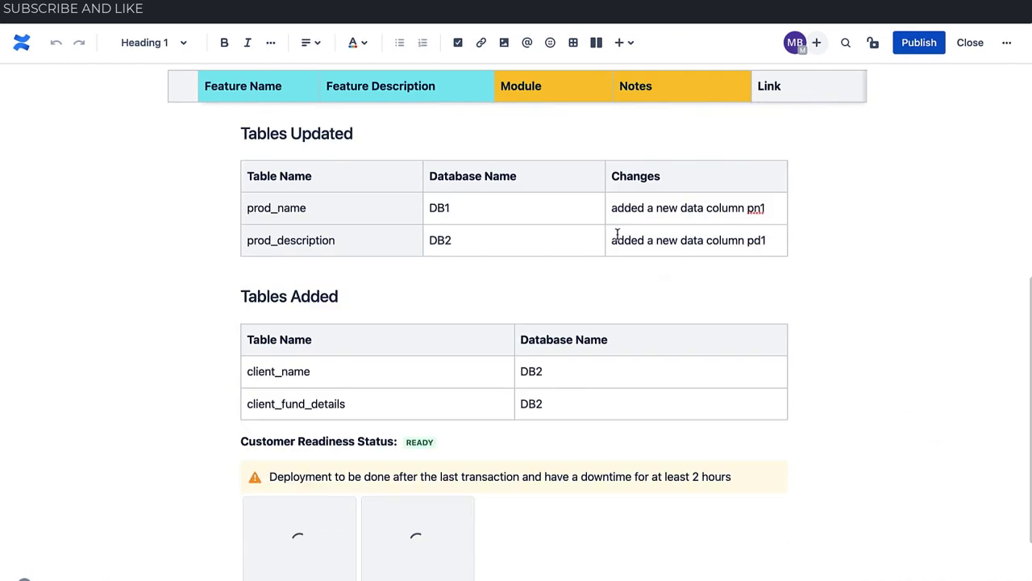
{"action": "scroll", "coordinate": [618, 231], "scroll_direction": "down", "scroll_amount": 2}
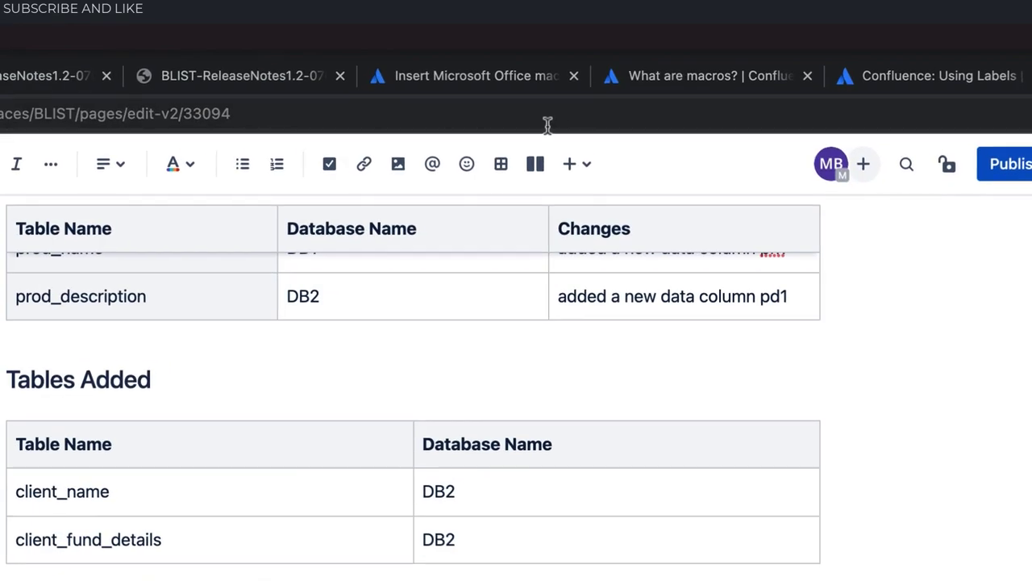
Embed the attached CLEAN WATER AND SANITIZATION docx with the Office Word macro and publish the page
{"action": "scroll", "coordinate": [613, 50], "scroll_direction": "up", "scroll_amount": 1}
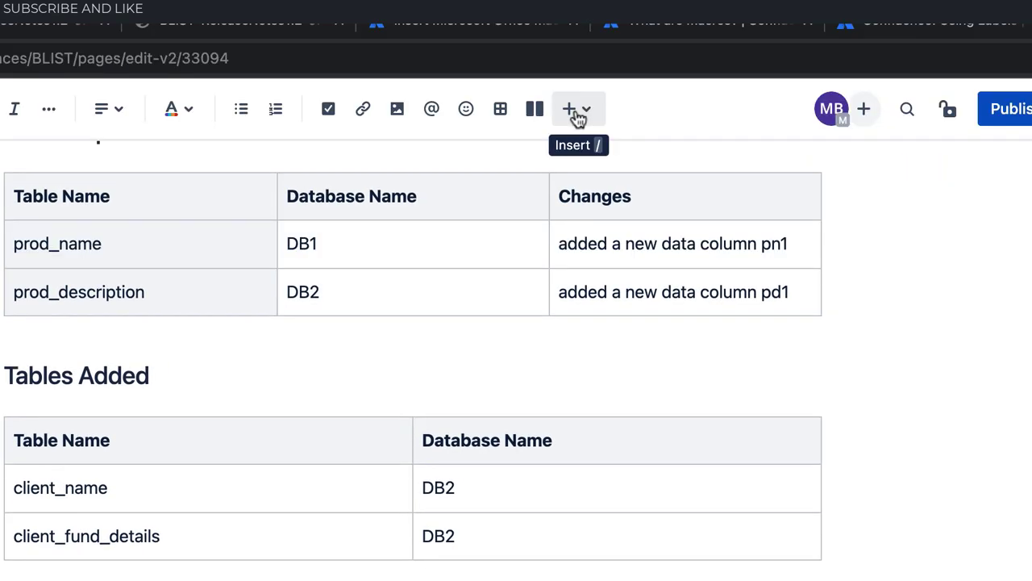
{"action": "left_click", "coordinate": [578, 117]}
{"action": "scroll", "coordinate": [451, 309], "scroll_direction": "down", "scroll_amount": 5}
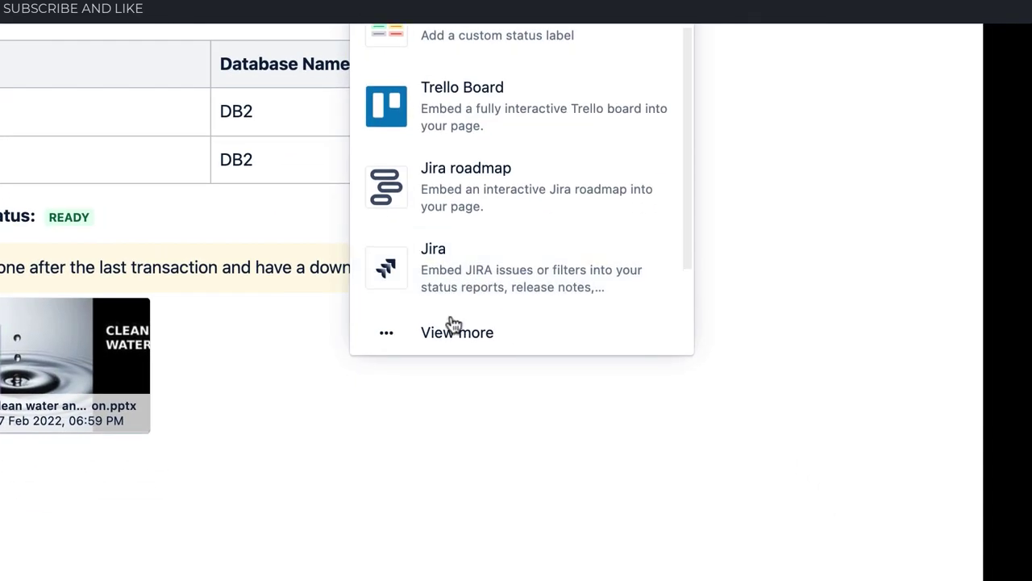
{"action": "left_click", "coordinate": [449, 331]}
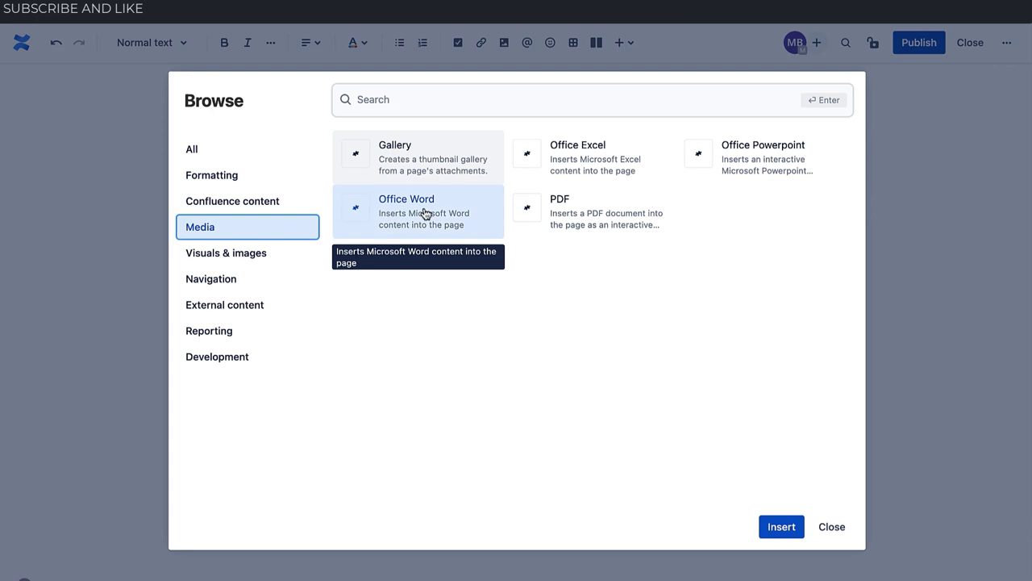
{"action": "left_click", "coordinate": [425, 213]}
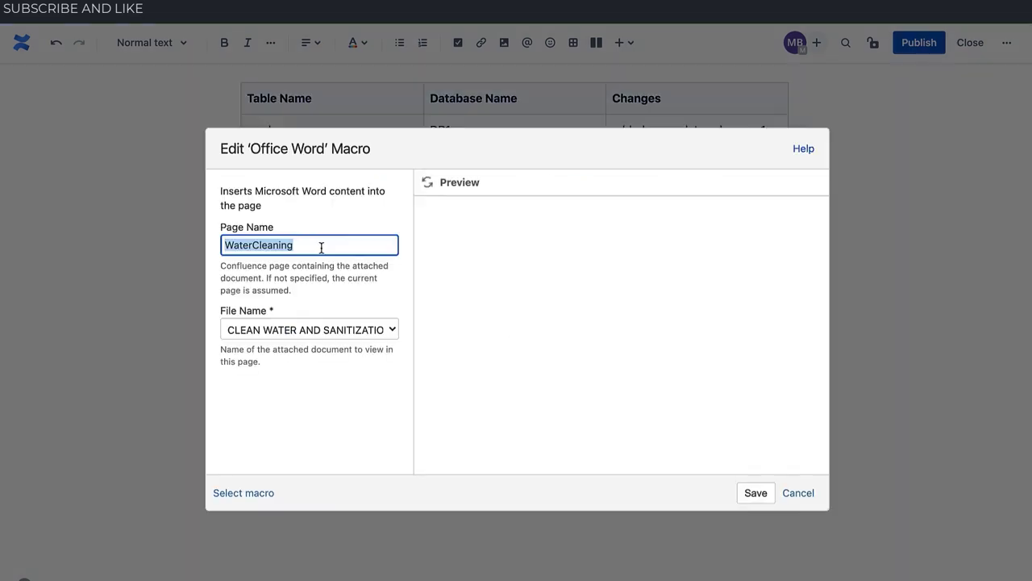
{"action": "left_click", "coordinate": [746, 492]}
{"action": "scroll", "coordinate": [745, 495], "scroll_direction": "down", "scroll_amount": 3}
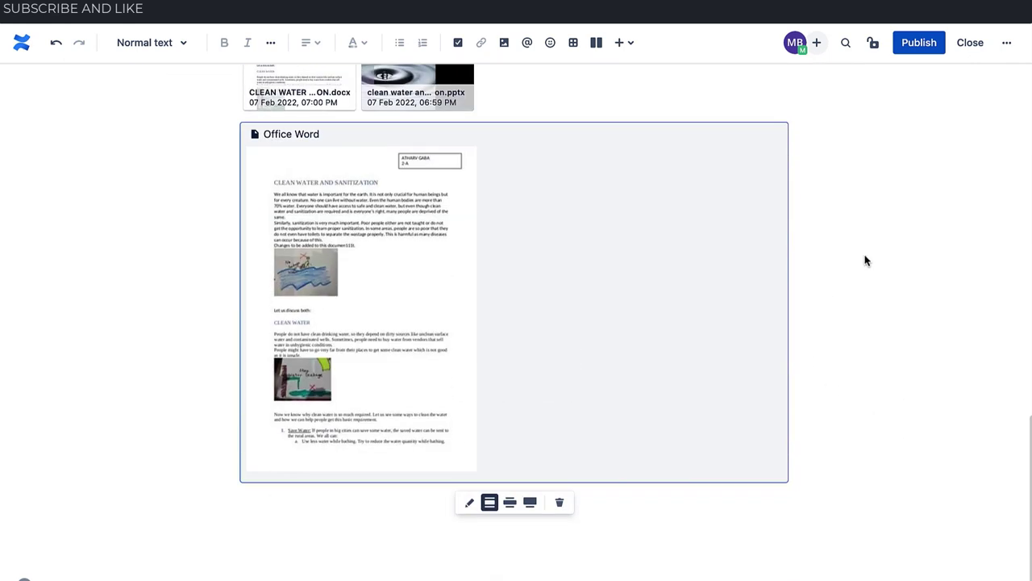
{"action": "left_click", "coordinate": [924, 45]}
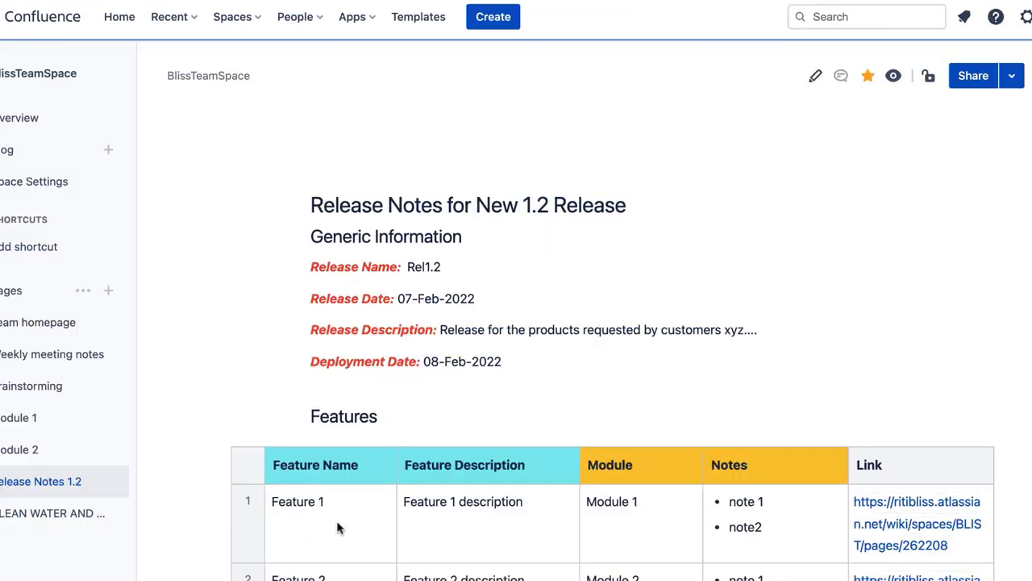
Review the embedded document's water-saving tips and SANITIZATION section, then reopen Release Notes 1.2 for editing
{"action": "scroll", "coordinate": [592, 443], "scroll_direction": "down", "scroll_amount": 10}
{"action": "scroll", "coordinate": [592, 443], "scroll_direction": "down", "scroll_amount": 8}
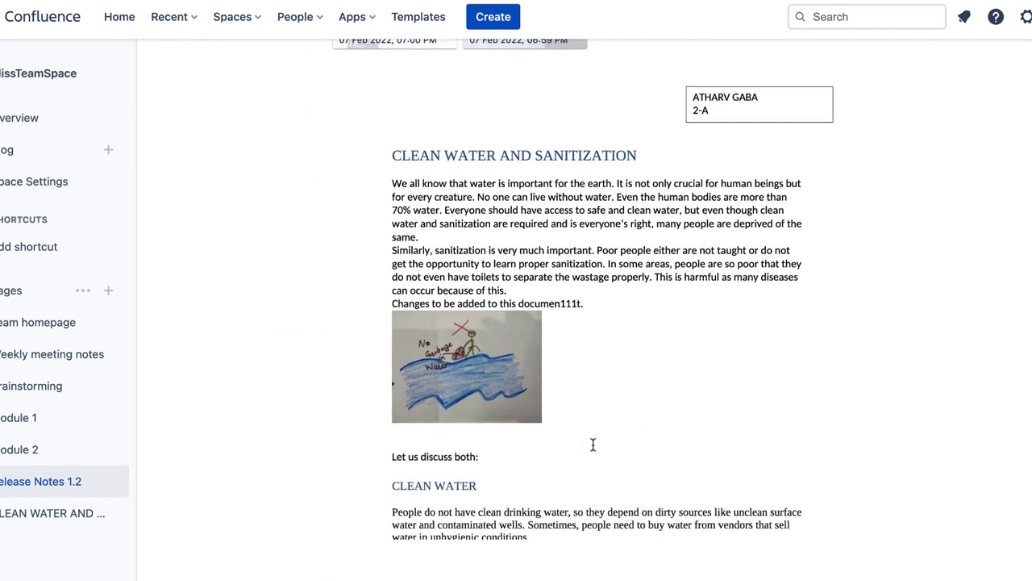
{"action": "scroll", "coordinate": [593, 450], "scroll_direction": "down", "scroll_amount": 10}
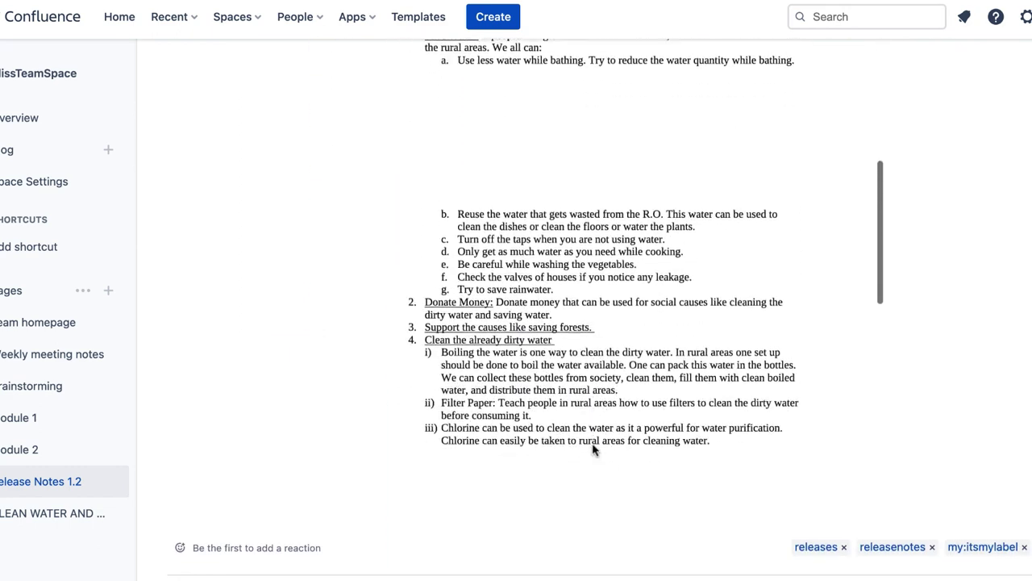
{"action": "scroll", "coordinate": [593, 447], "scroll_direction": "up", "scroll_amount": 15}
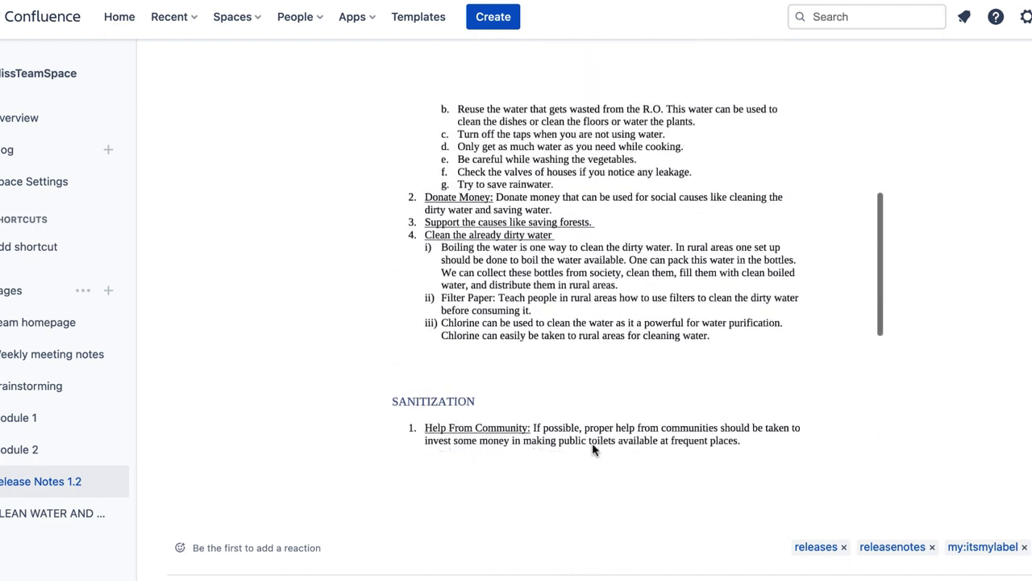
{"action": "scroll", "coordinate": [593, 443], "scroll_direction": "down", "scroll_amount": 12}
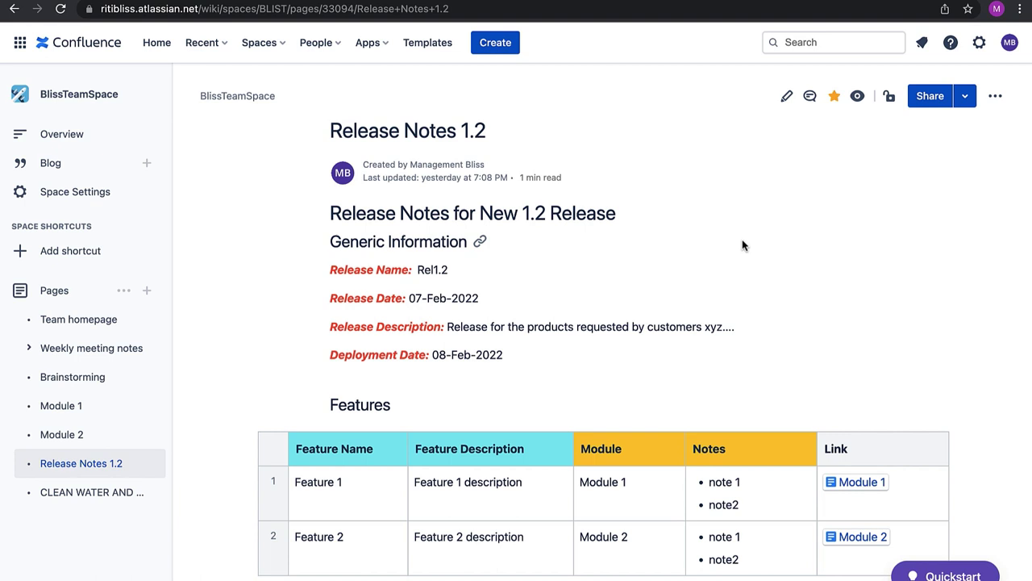
{"action": "key", "text": "e"}
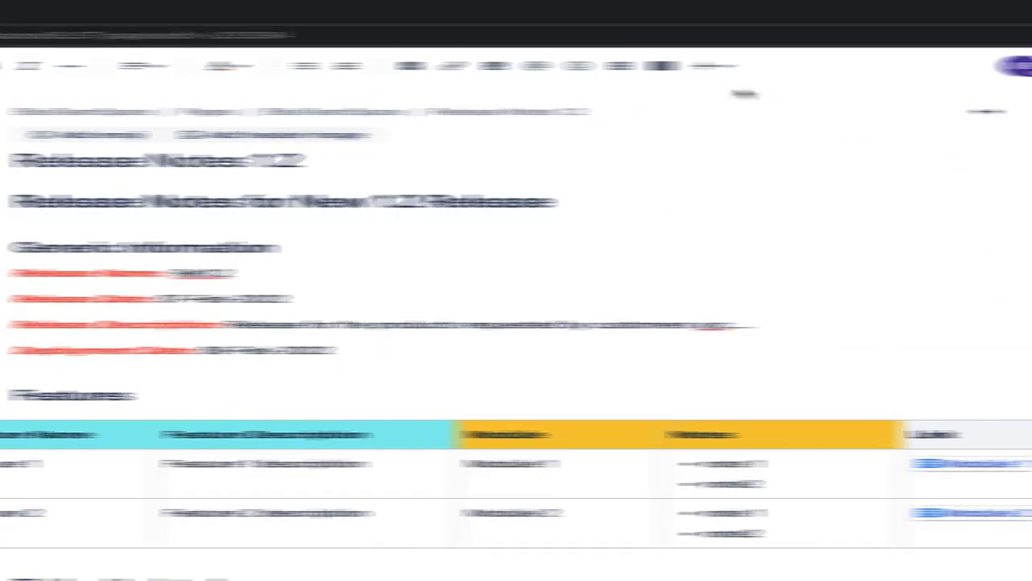
Add a Content by Label macro listing pages labelled module_doc below the Word preview, then publish
{"action": "left_click", "coordinate": [673, 34]}
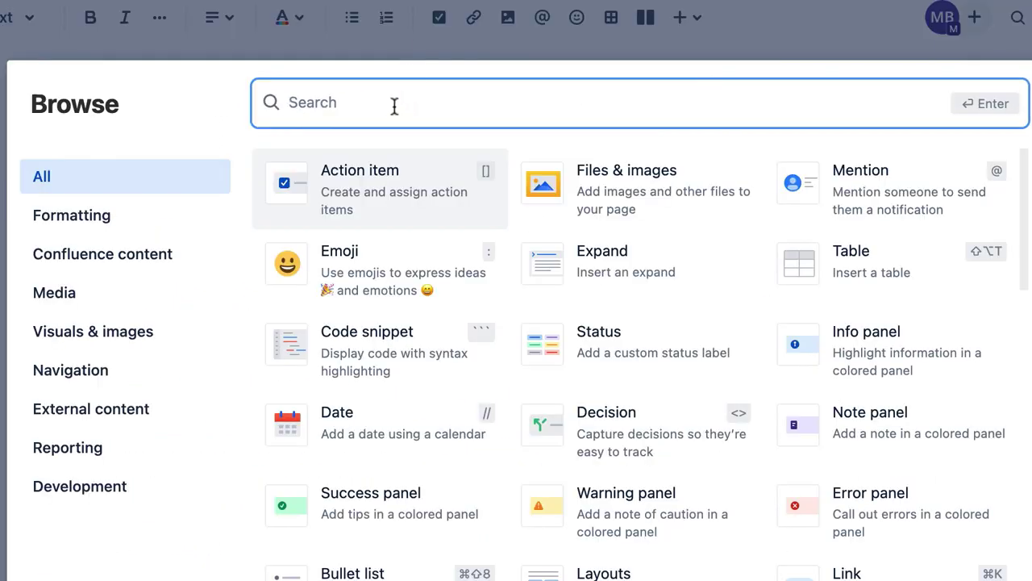
{"action": "type", "text": "content"}
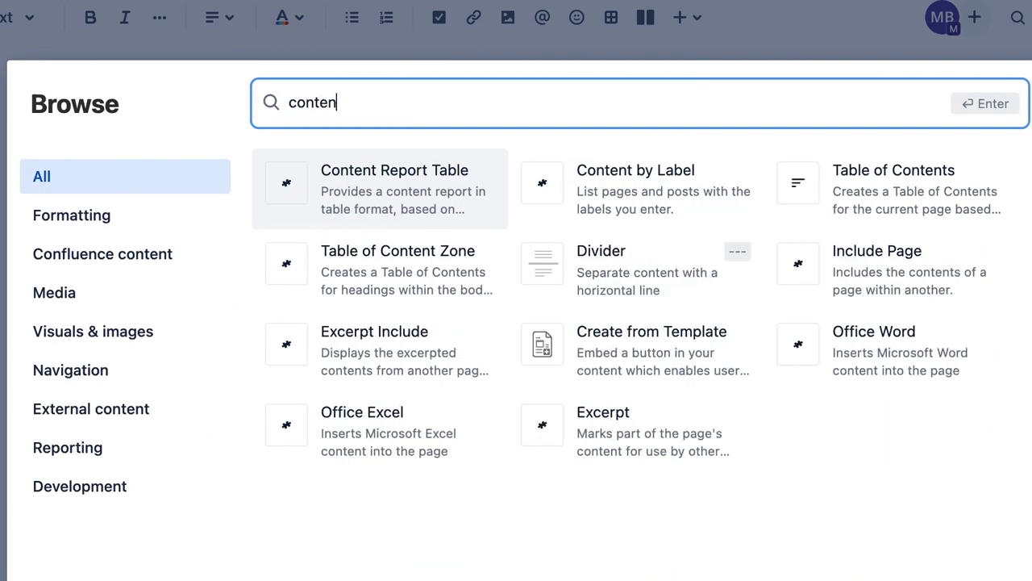
{"action": "type", "text": " by"}
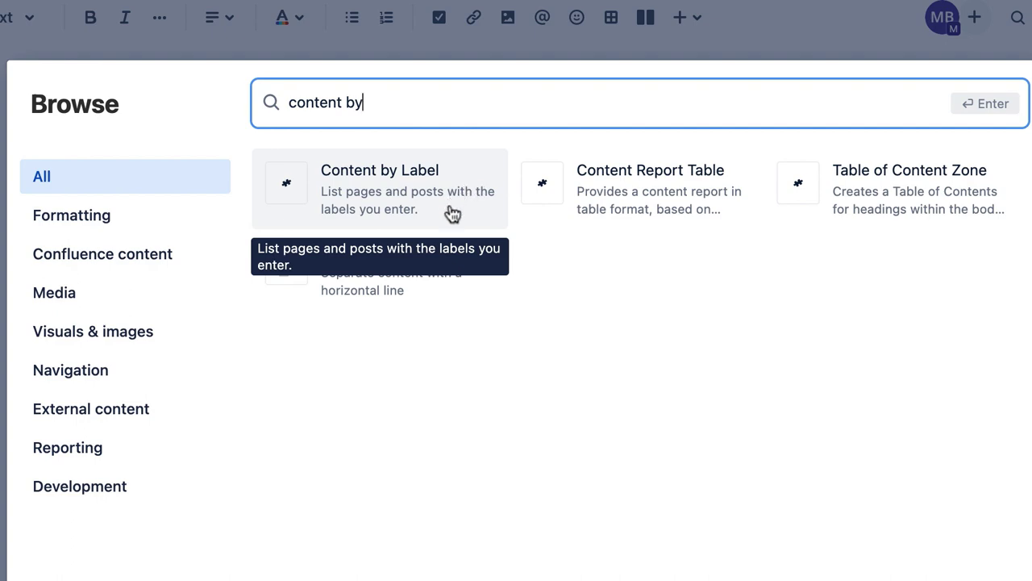
{"action": "left_click", "coordinate": [447, 207]}
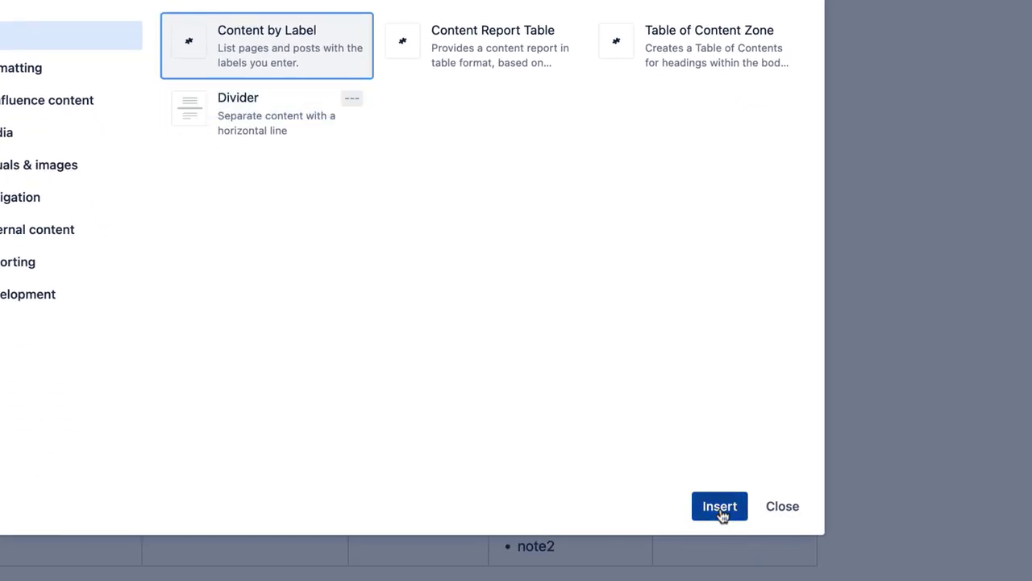
{"action": "left_click", "coordinate": [721, 510]}
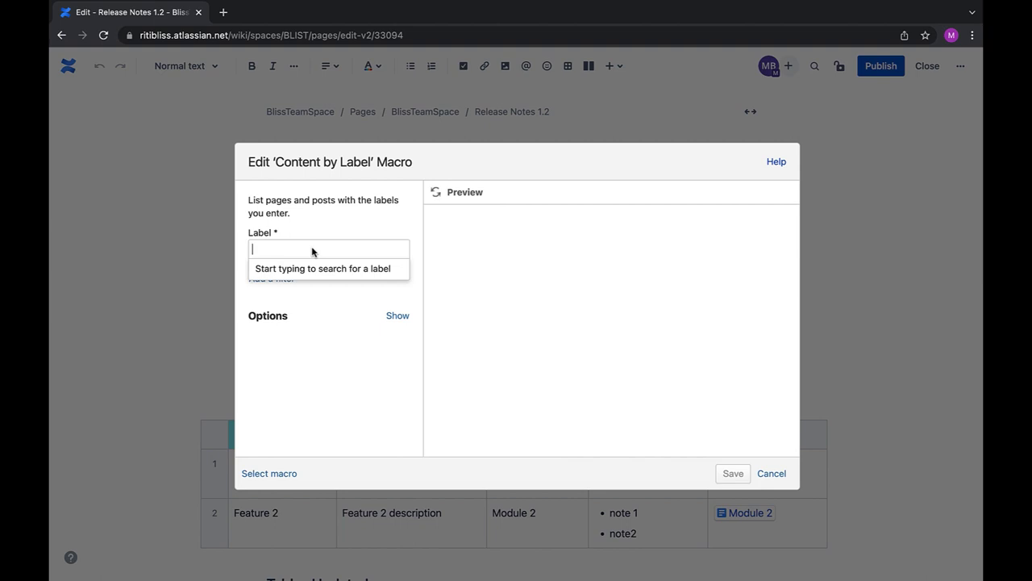
{"action": "type", "text": "module"}
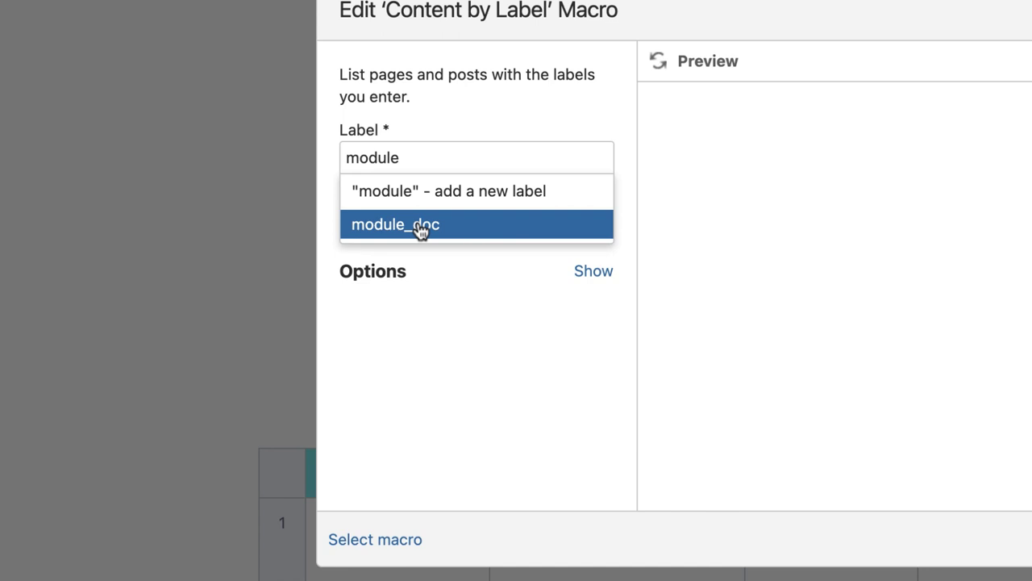
{"action": "left_click", "coordinate": [421, 231]}
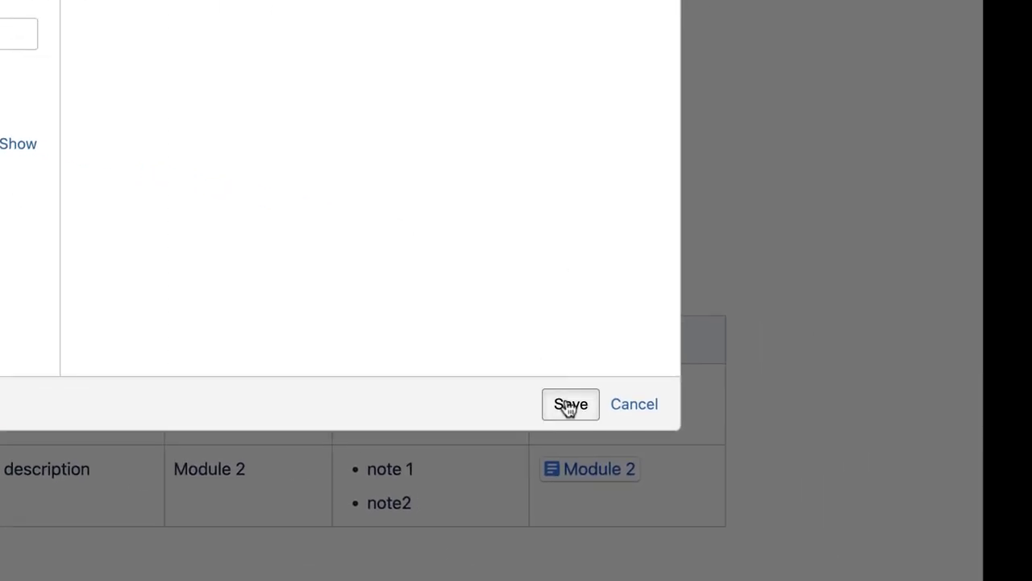
{"action": "left_click", "coordinate": [570, 404]}
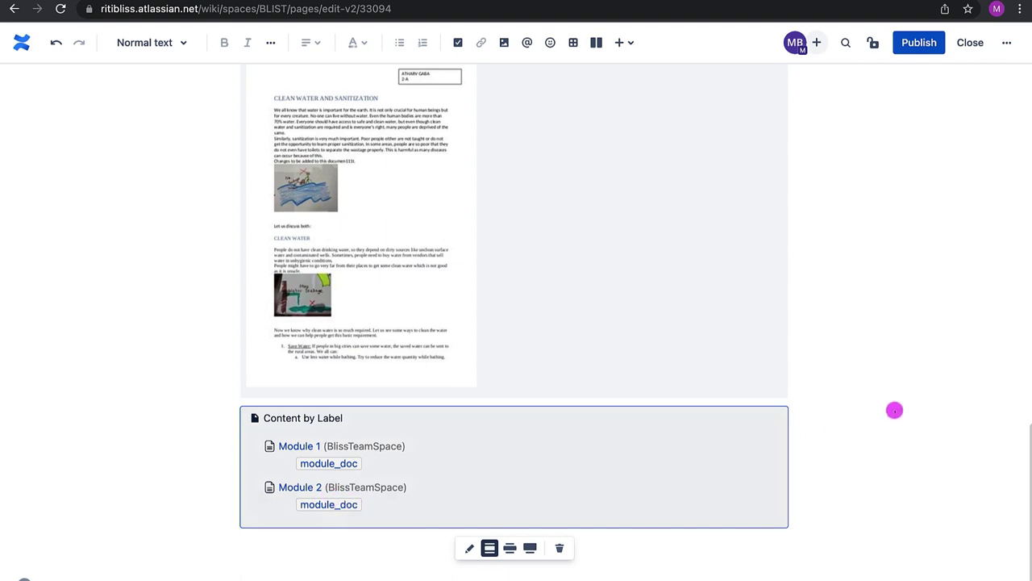
{"action": "scroll", "coordinate": [871, 414], "scroll_direction": "up", "scroll_amount": 20}
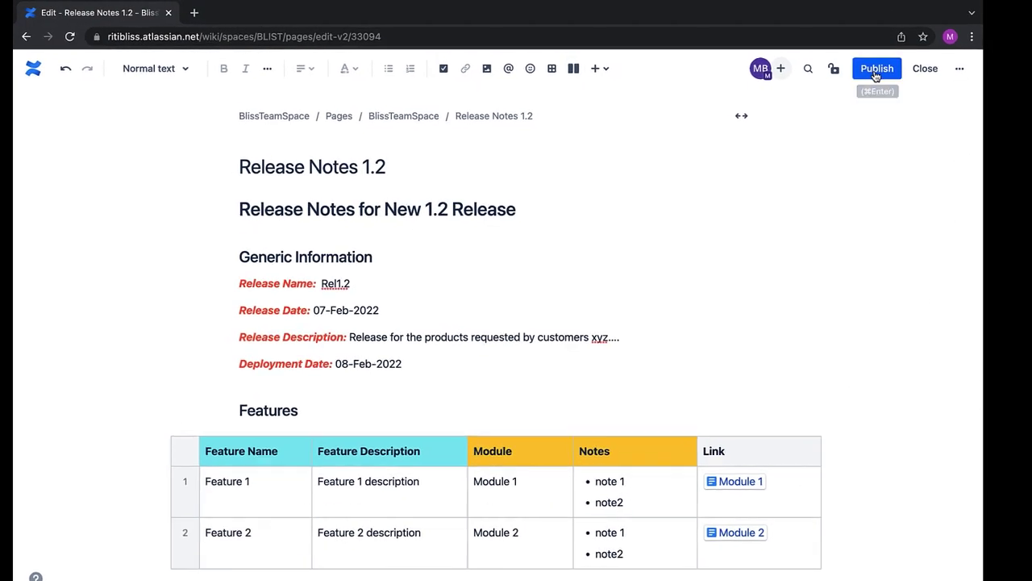
{"action": "left_click", "coordinate": [877, 71]}
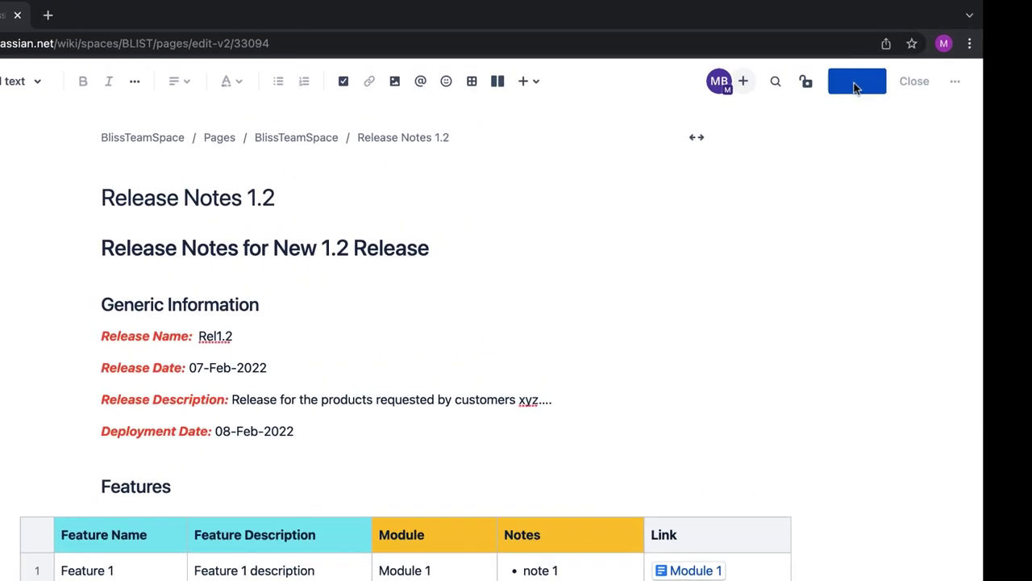
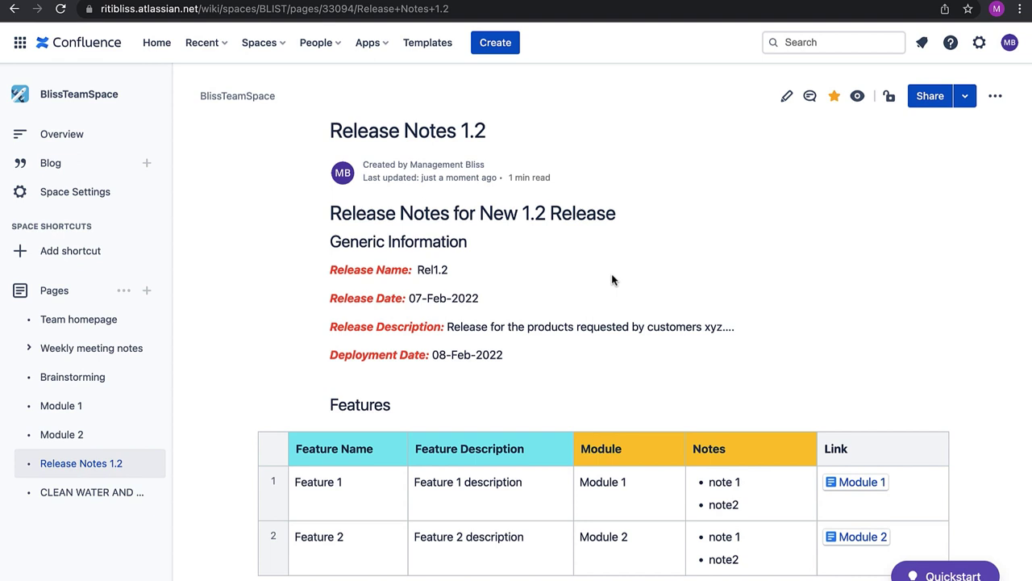
Write the page comment 'Unit Test Cases still Failing' ending with a disappointed-face emoji
{"action": "scroll", "coordinate": [613, 280], "scroll_direction": "down", "scroll_amount": 1}
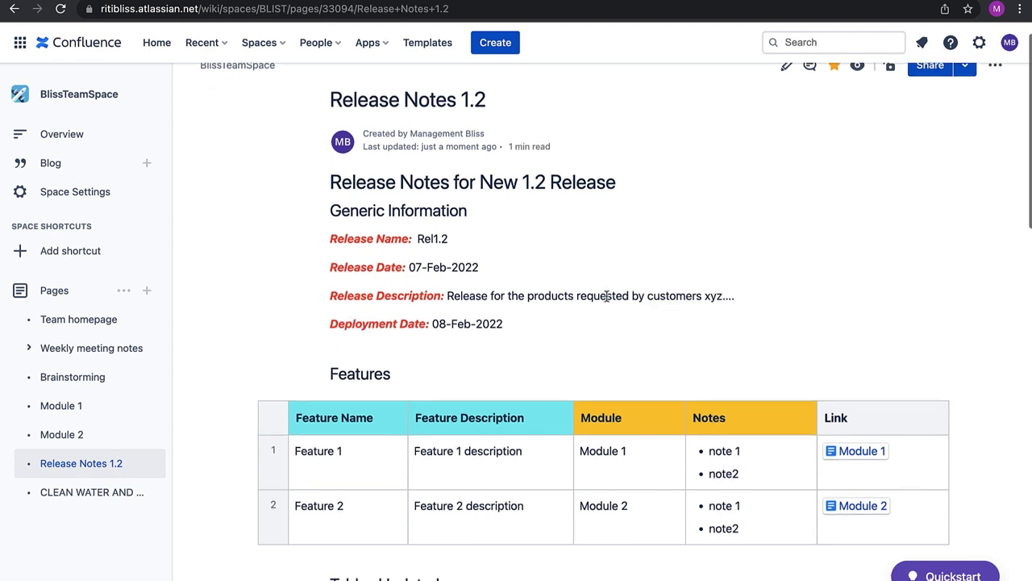
{"action": "scroll", "coordinate": [611, 242], "scroll_direction": "down", "scroll_amount": 4}
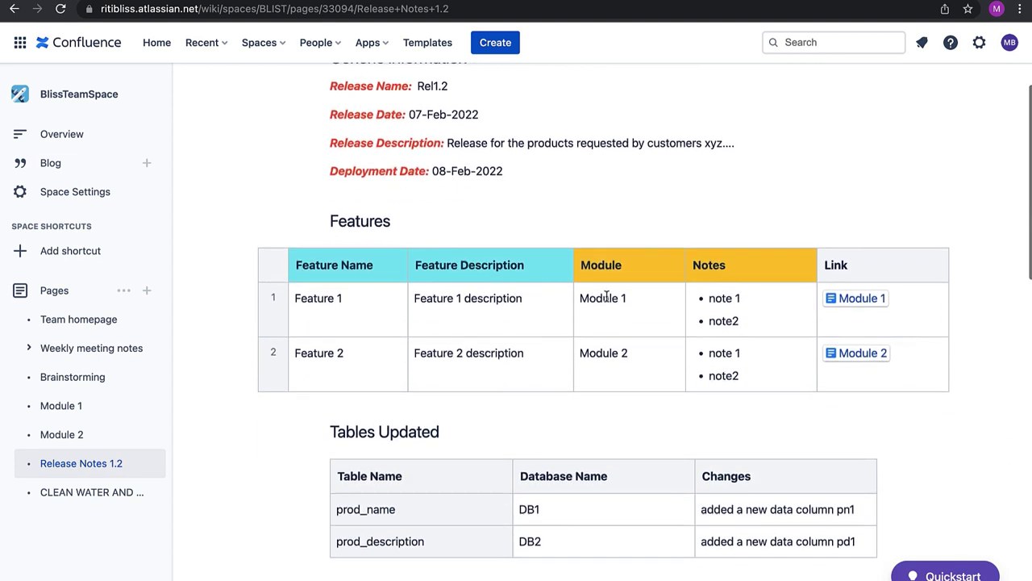
{"action": "scroll", "coordinate": [607, 299], "scroll_direction": "down", "scroll_amount": 4}
{"action": "scroll", "coordinate": [606, 298], "scroll_direction": "down", "scroll_amount": 15}
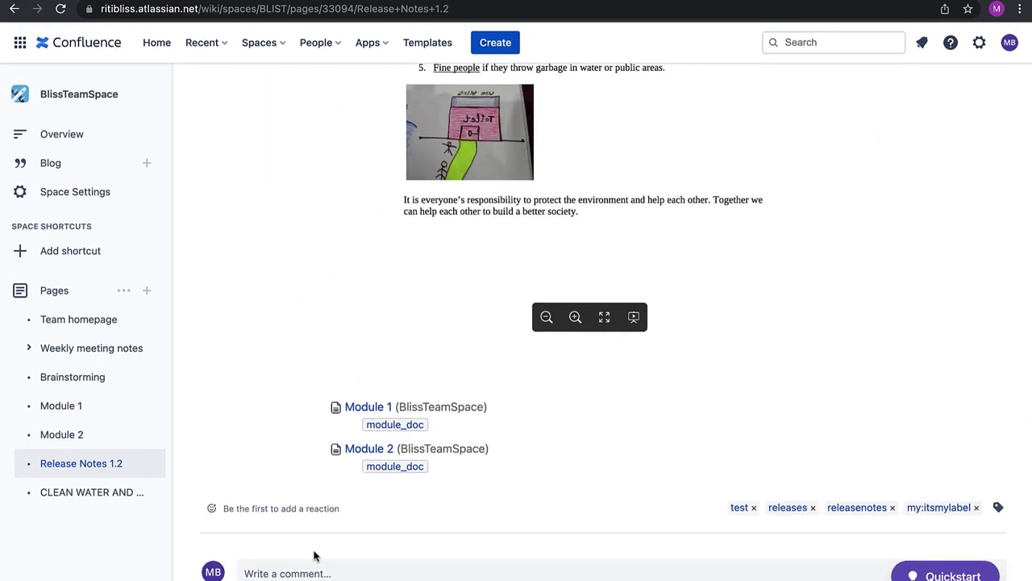
{"action": "left_click", "coordinate": [312, 572]}
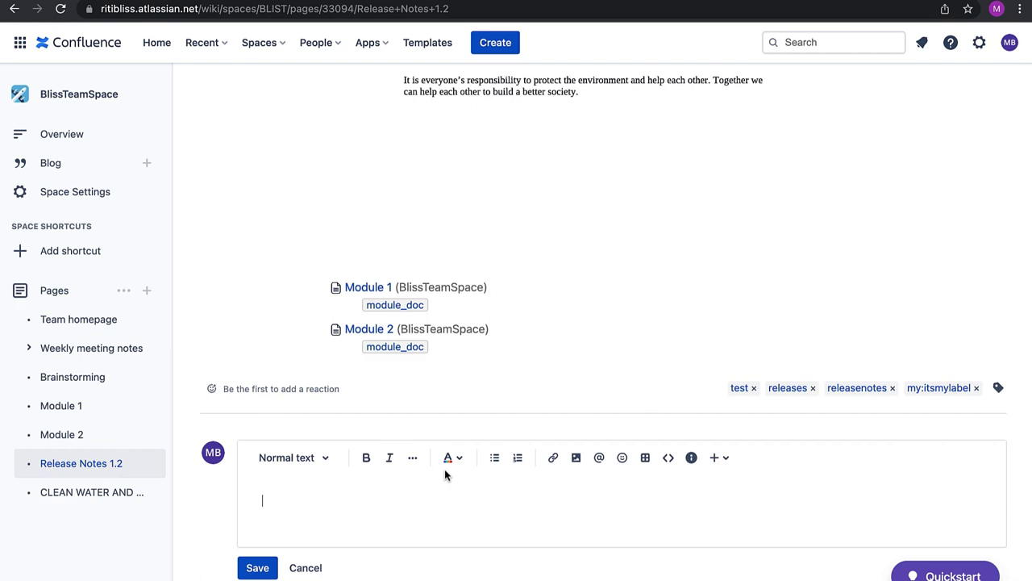
{"action": "type", "text": "Unit Test Cases still Failing :("}
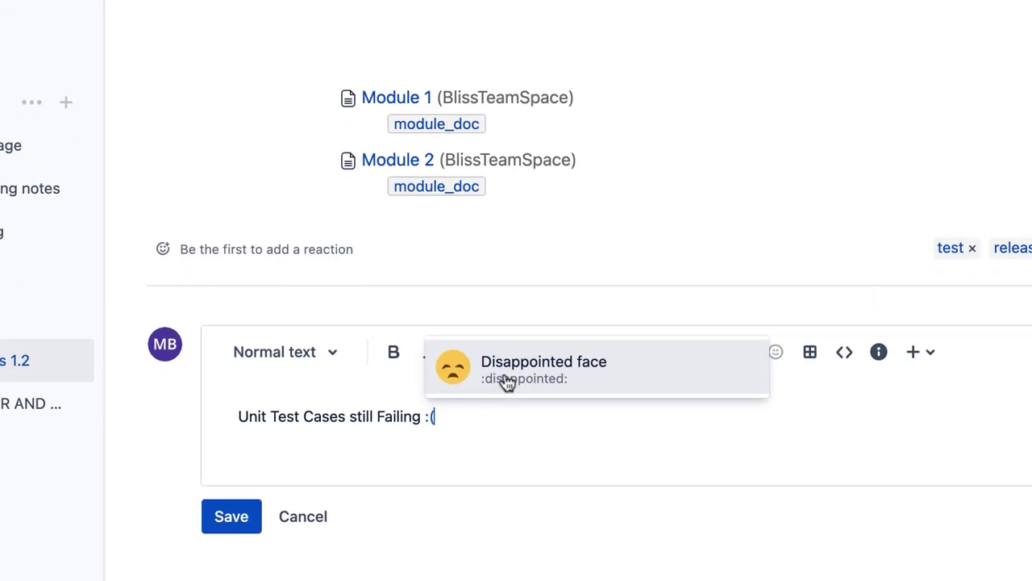
{"action": "left_click", "coordinate": [484, 403]}
Make the comment text red and bold, then save it to Release Notes 1.2
{"action": "left_click_drag", "start_coordinate": [430, 443], "coordinate": [246, 443]}
{"action": "left_click", "coordinate": [499, 386]}
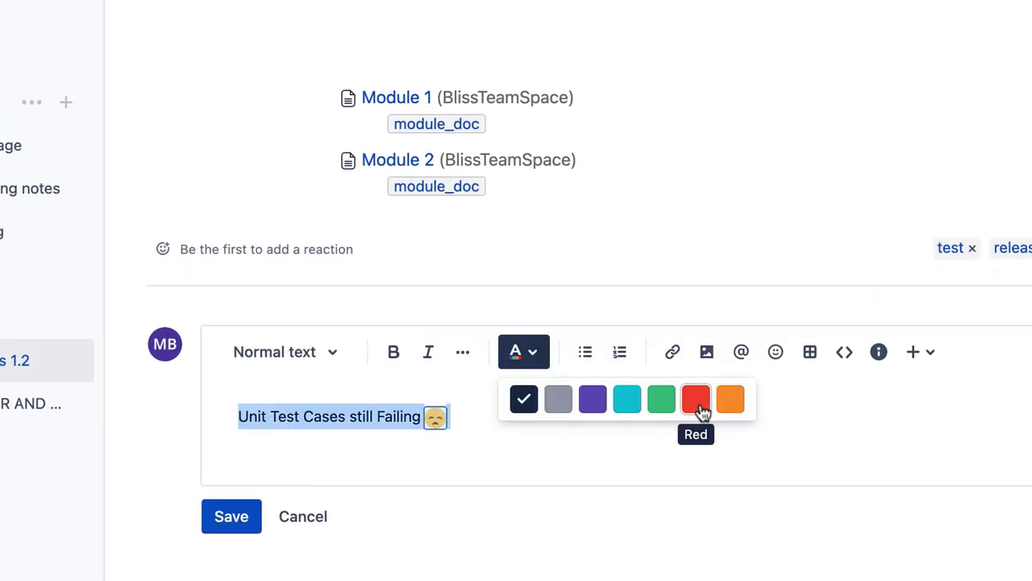
{"action": "left_click", "coordinate": [696, 399]}
{"action": "left_click", "coordinate": [400, 355]}
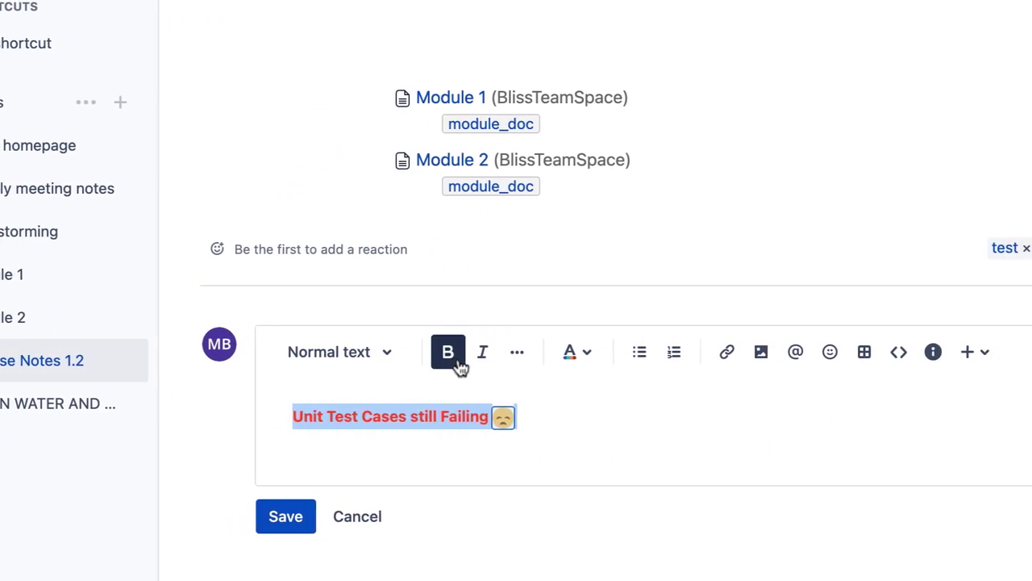
{"action": "left_click", "coordinate": [602, 443]}
{"action": "left_click", "coordinate": [287, 518]}
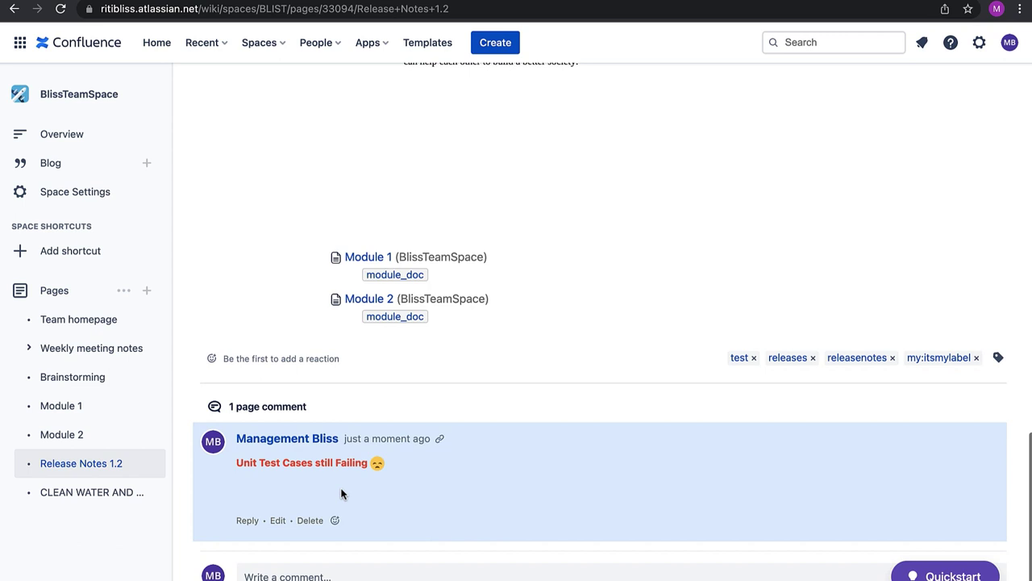
{"action": "scroll", "coordinate": [341, 451], "scroll_direction": "up", "scroll_amount": 15}
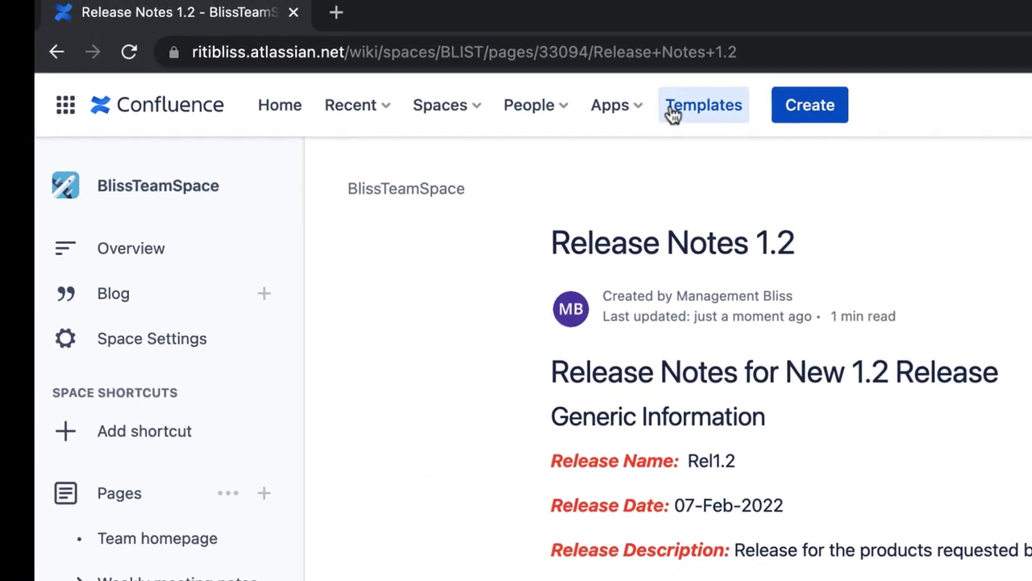
Browse the template gallery's Business strategy, Design, Human resources and Marketing & Sales categories
{"action": "left_click", "coordinate": [811, 123]}
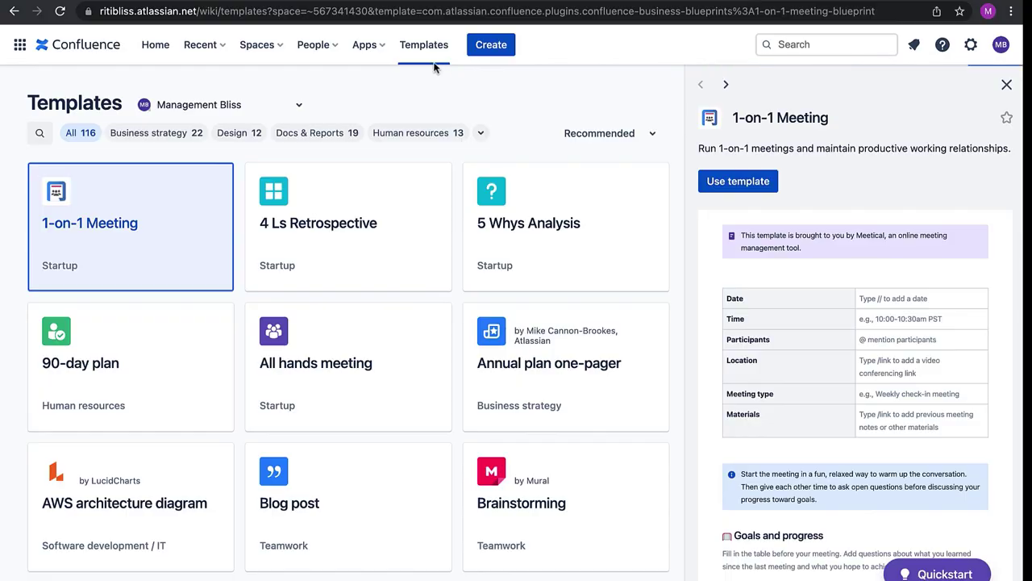
{"action": "mouse_move", "coordinate": [129, 188]}
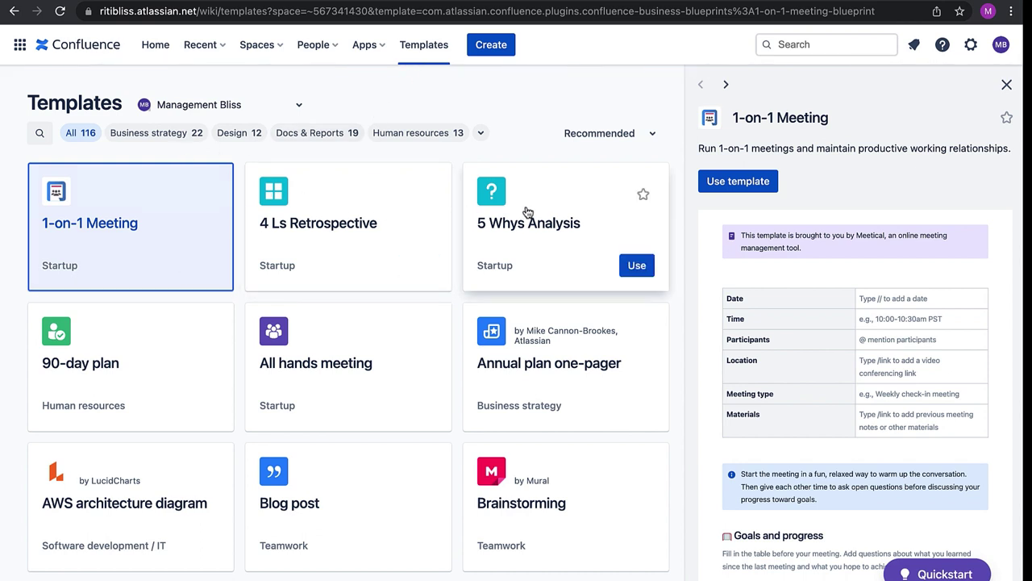
{"action": "left_click", "coordinate": [1006, 85]}
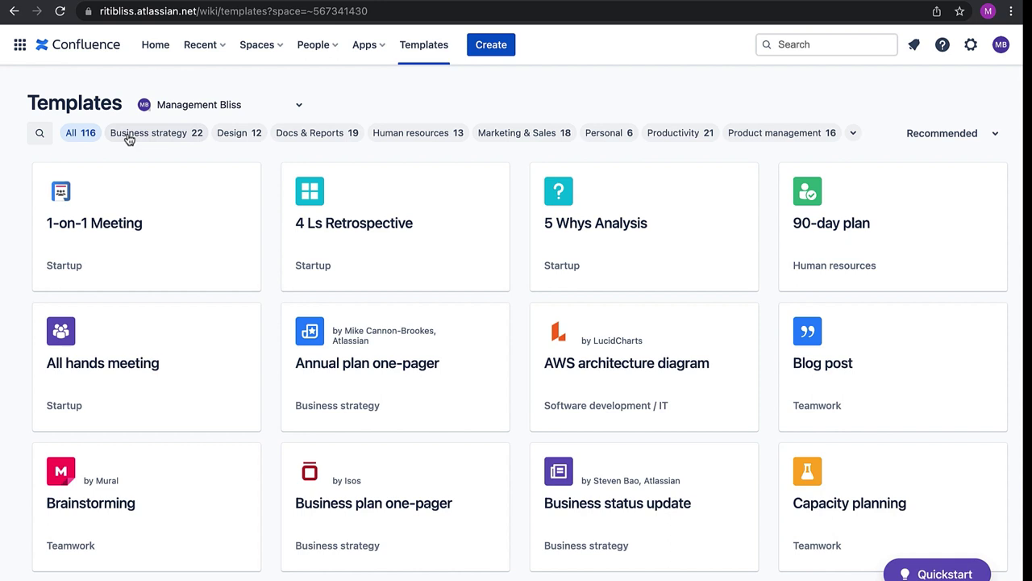
{"action": "left_click", "coordinate": [129, 139]}
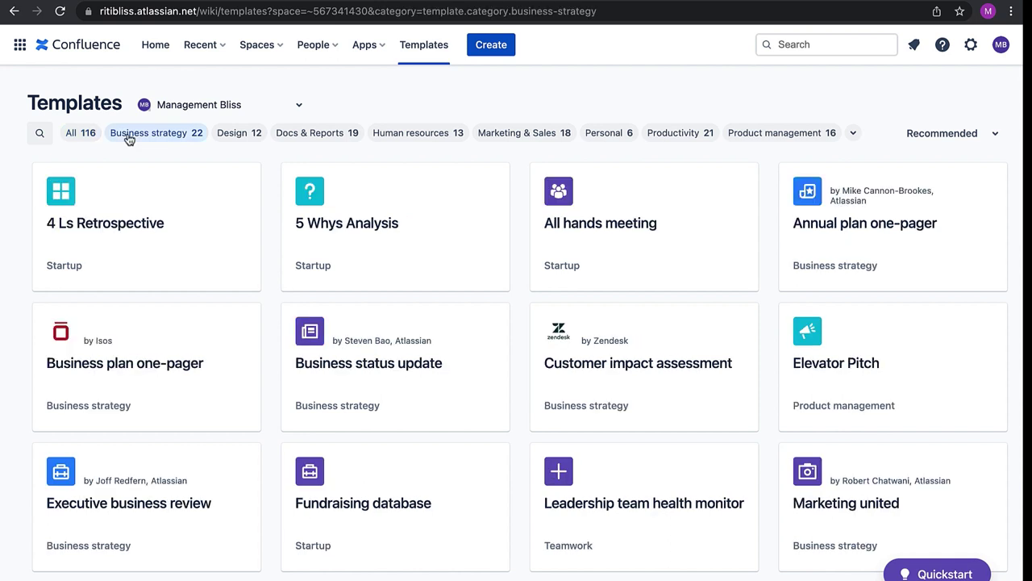
{"action": "left_click", "coordinate": [232, 136]}
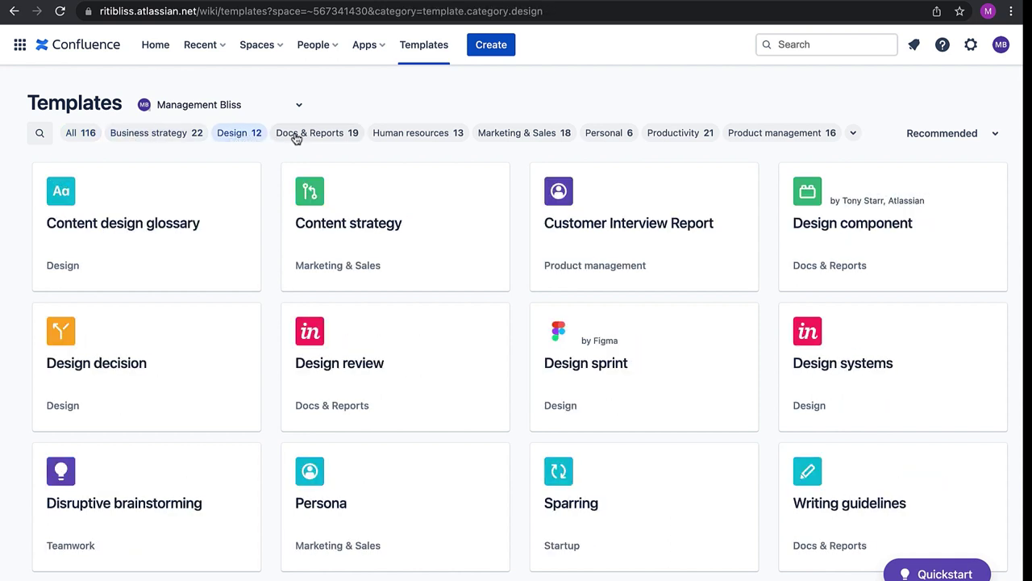
{"action": "left_click", "coordinate": [390, 137]}
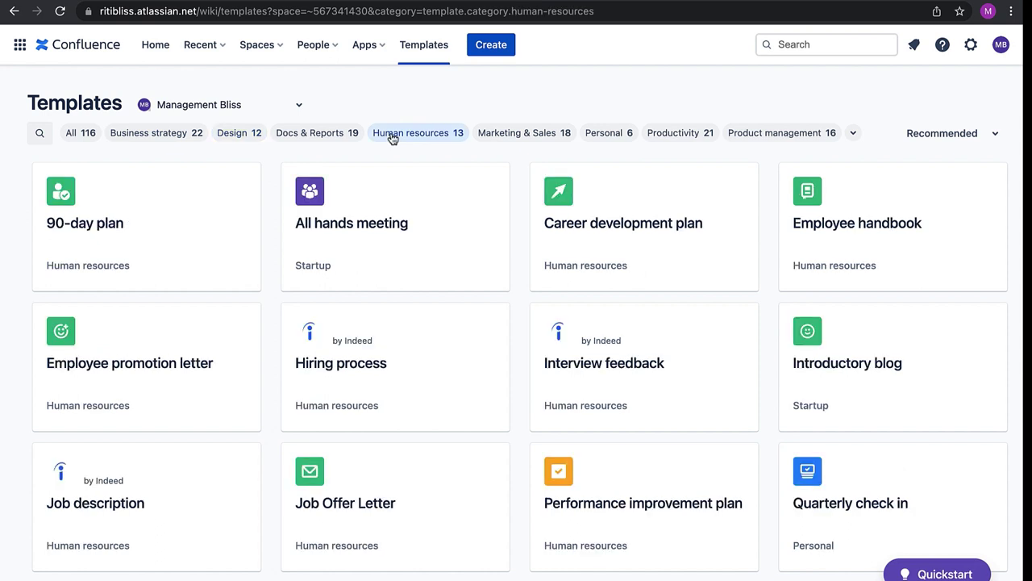
{"action": "mouse_move", "coordinate": [392, 357]}
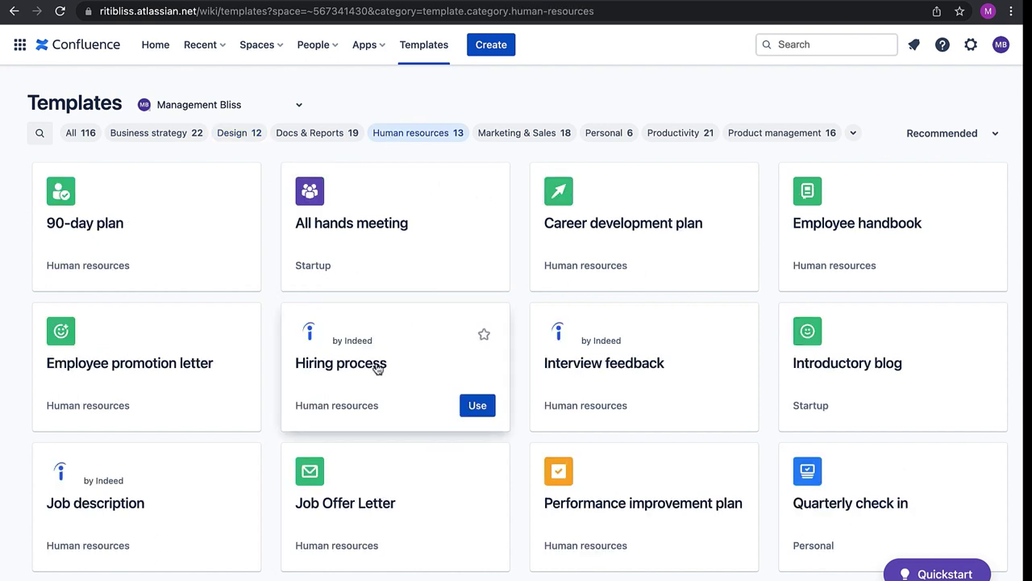
{"action": "mouse_move", "coordinate": [645, 384]}
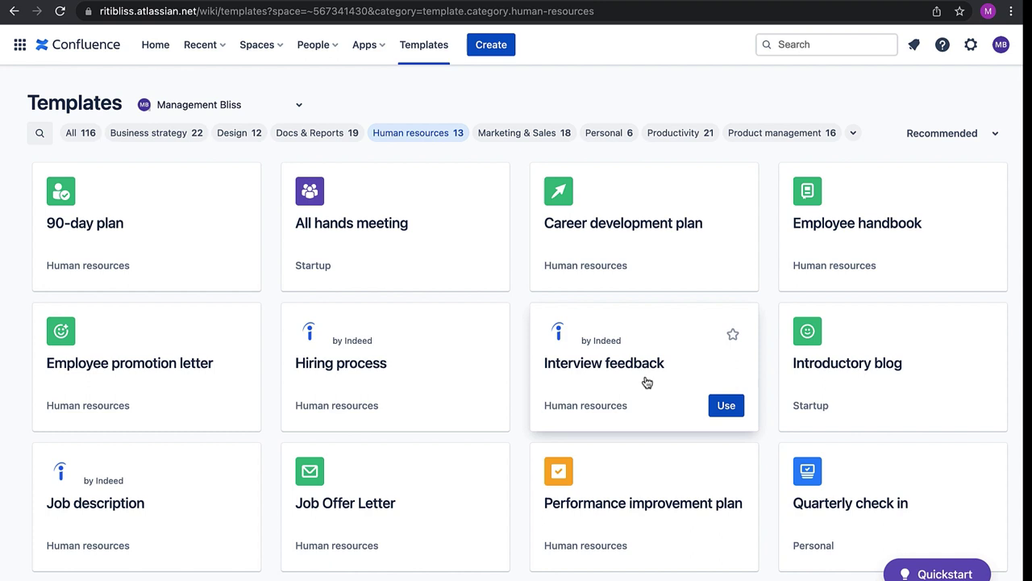
{"action": "left_click", "coordinate": [523, 135]}
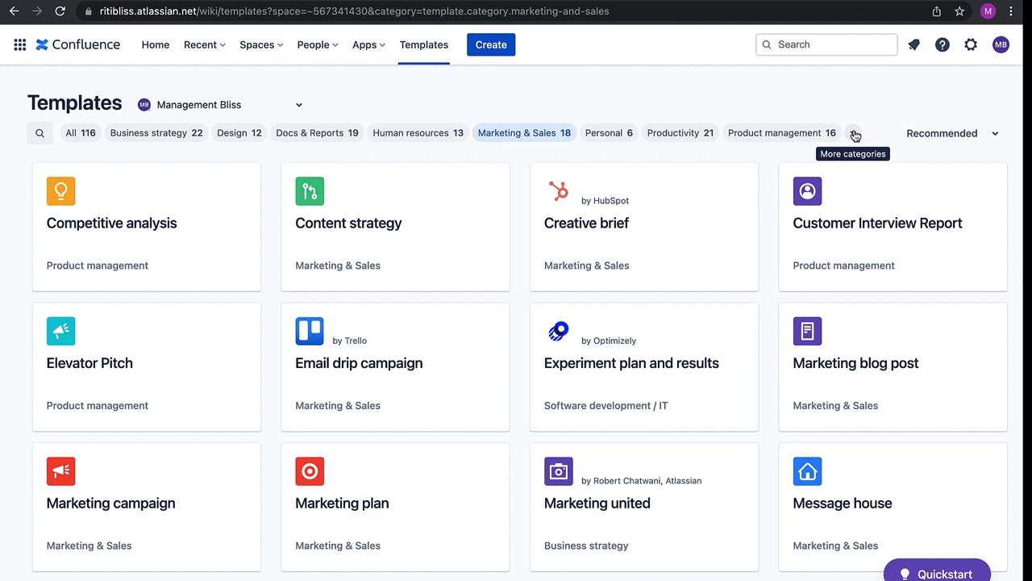
Search templates for 'meeting' and start a new page from Meeting notes
{"action": "left_click", "coordinate": [40, 133]}
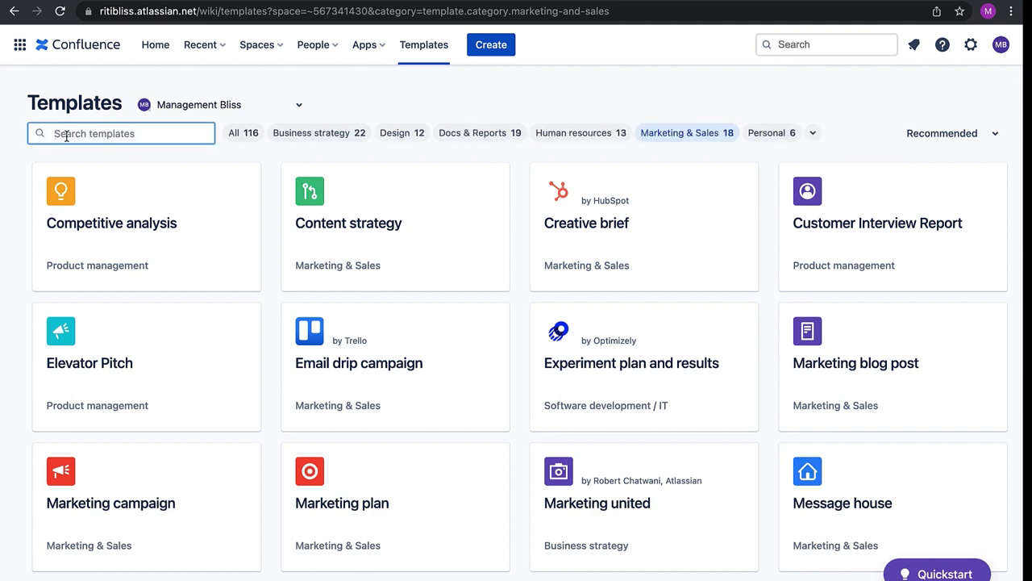
{"action": "type", "text": "meeting"}
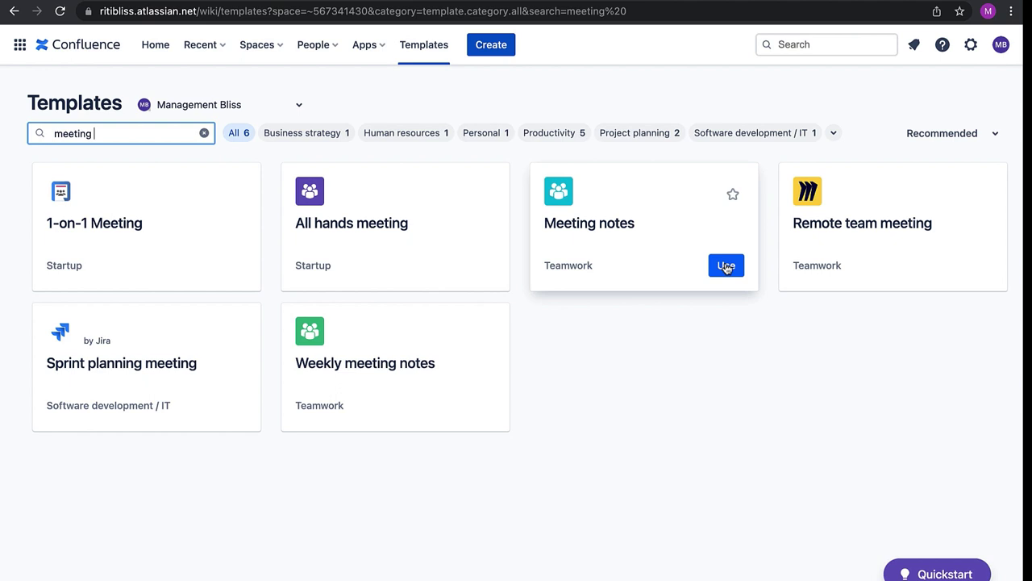
{"action": "left_click", "coordinate": [726, 267]}
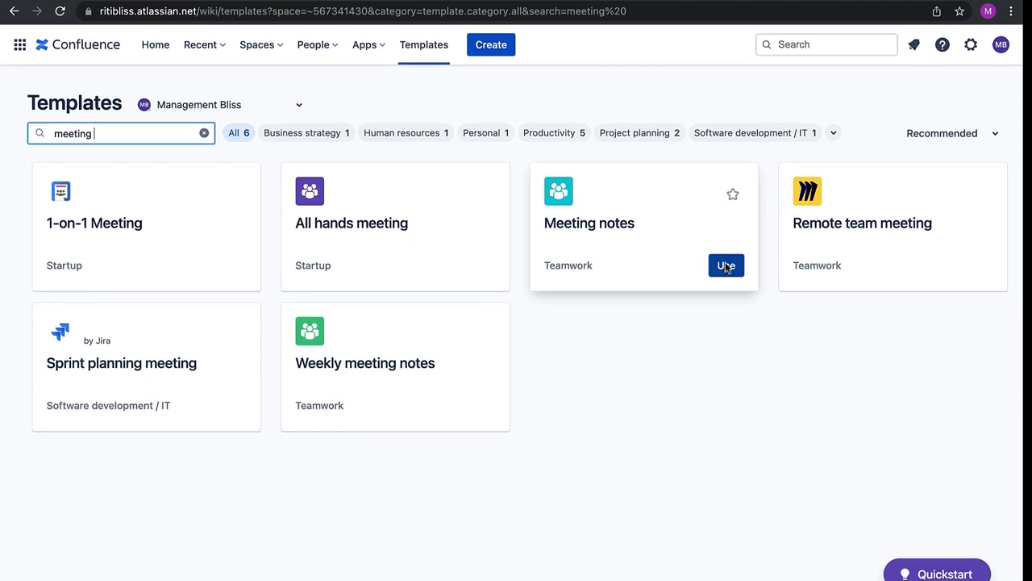
Replace the placeholder participant bullet with a second participant's name
{"action": "scroll", "coordinate": [274, 210], "scroll_direction": "down", "scroll_amount": 1}
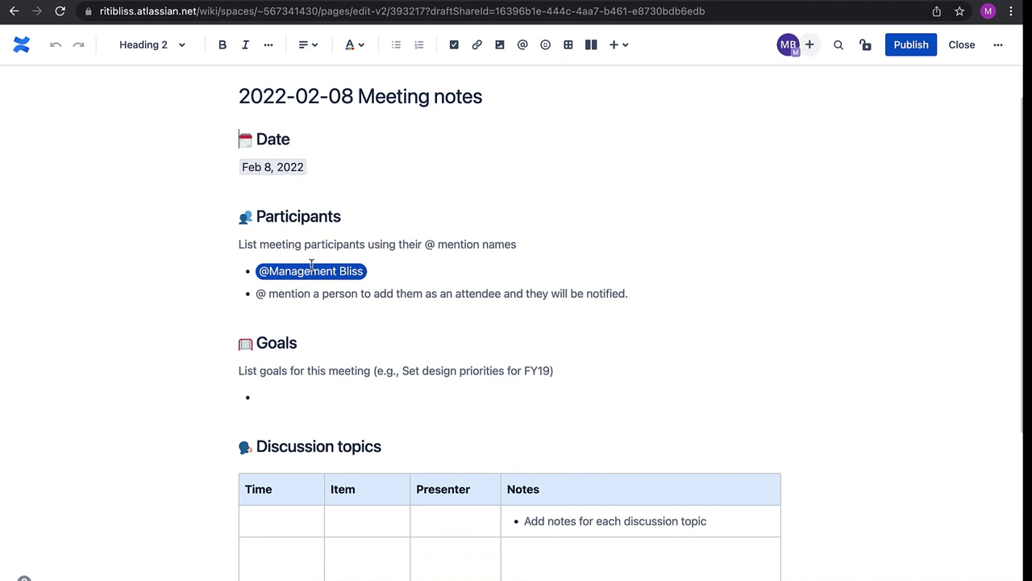
{"action": "scroll", "coordinate": [278, 193], "scroll_direction": "down", "scroll_amount": 1}
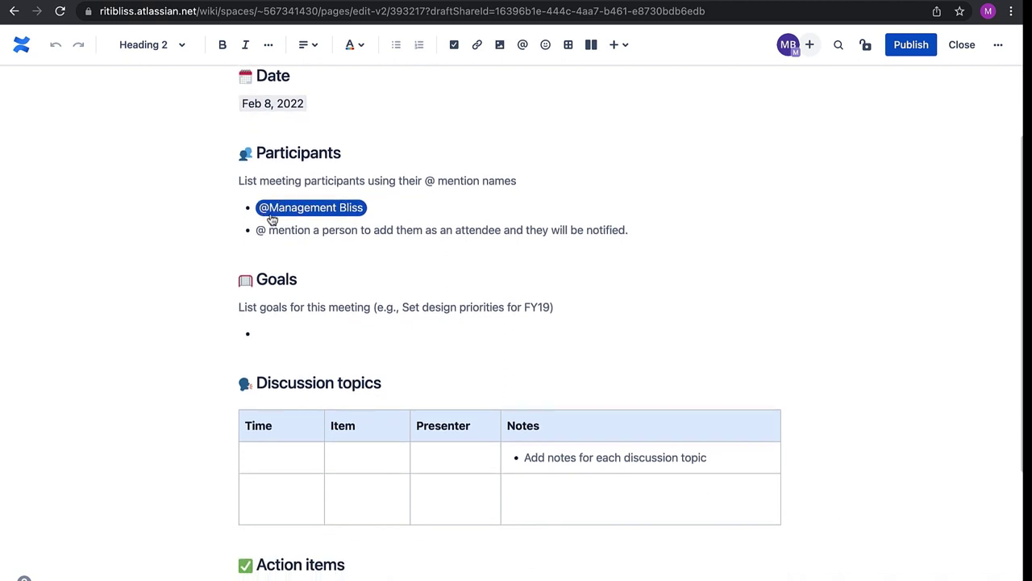
{"action": "left_click_drag", "start_coordinate": [257, 230], "coordinate": [634, 229]}
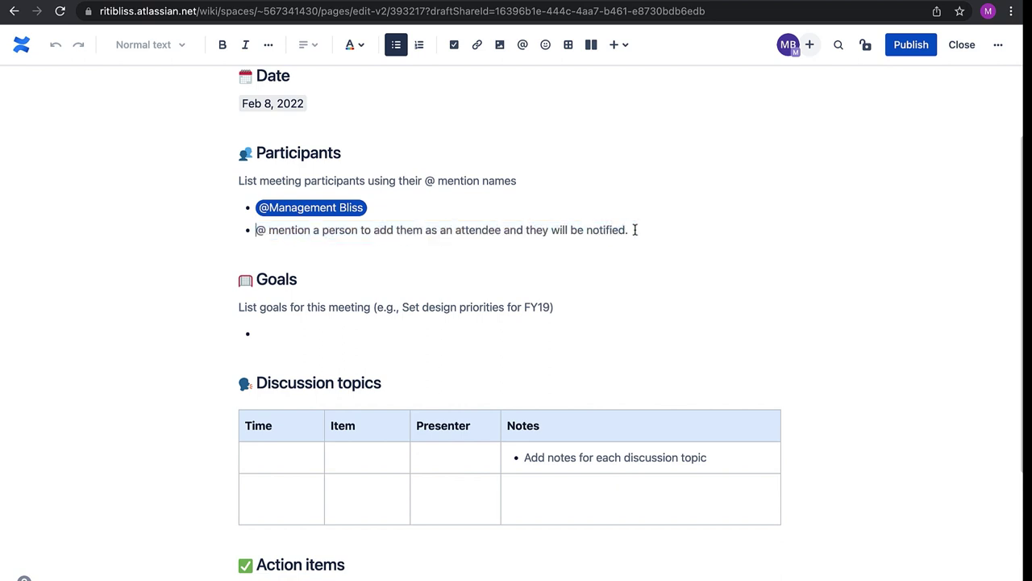
{"action": "key", "text": "BackSpace"}
{"action": "type", "text": "Samantha"}
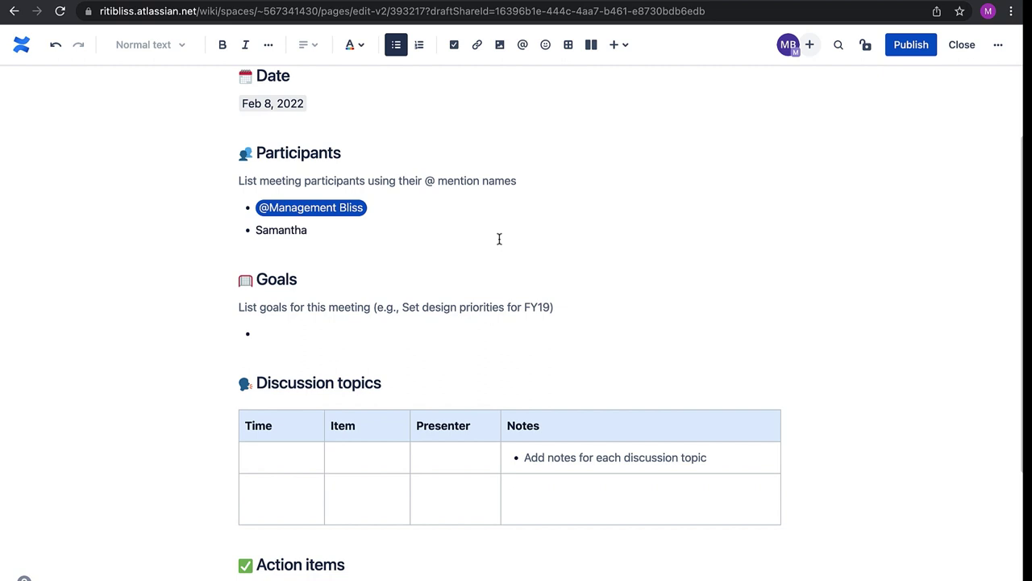
Add the pre-release tasks goal and set the first topic's time to 12:00
{"action": "left_click", "coordinate": [281, 325]}
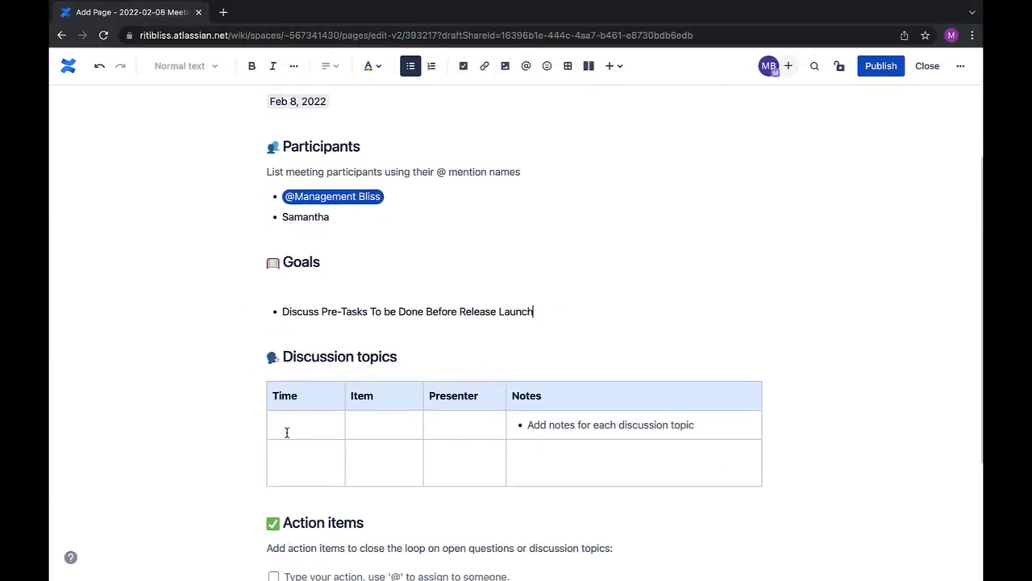
{"action": "scroll", "coordinate": [287, 432], "scroll_direction": "down", "scroll_amount": 3}
{"action": "left_click", "coordinate": [290, 425]}
{"action": "left_click", "coordinate": [333, 425]}
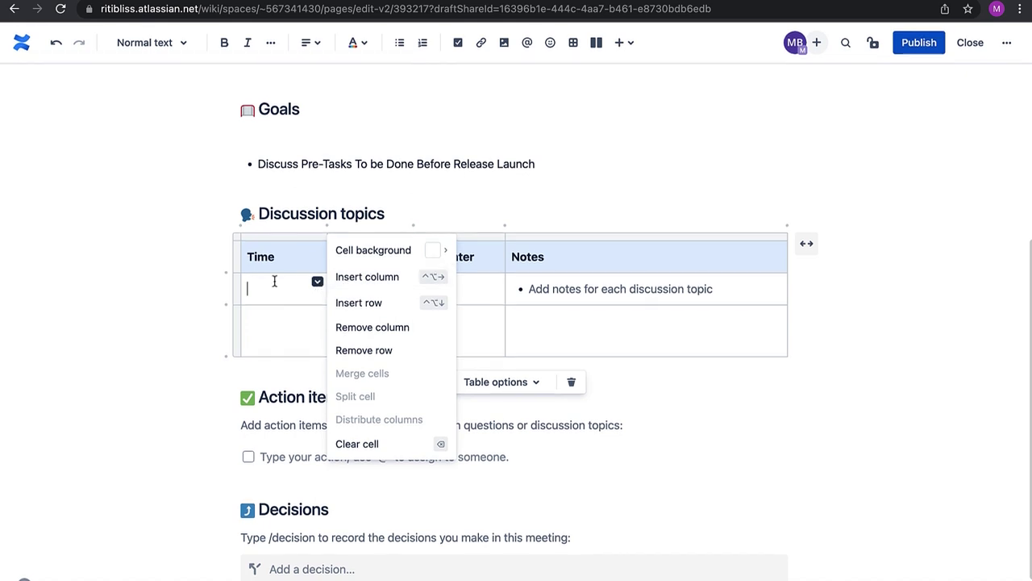
{"action": "left_click", "coordinate": [274, 280]}
{"action": "type", "text": "12:00"}
Fill the first topic row: item Database Cleaning, a presenter, and two 'loren ipsum...' notes
{"action": "left_click", "coordinate": [356, 284]}
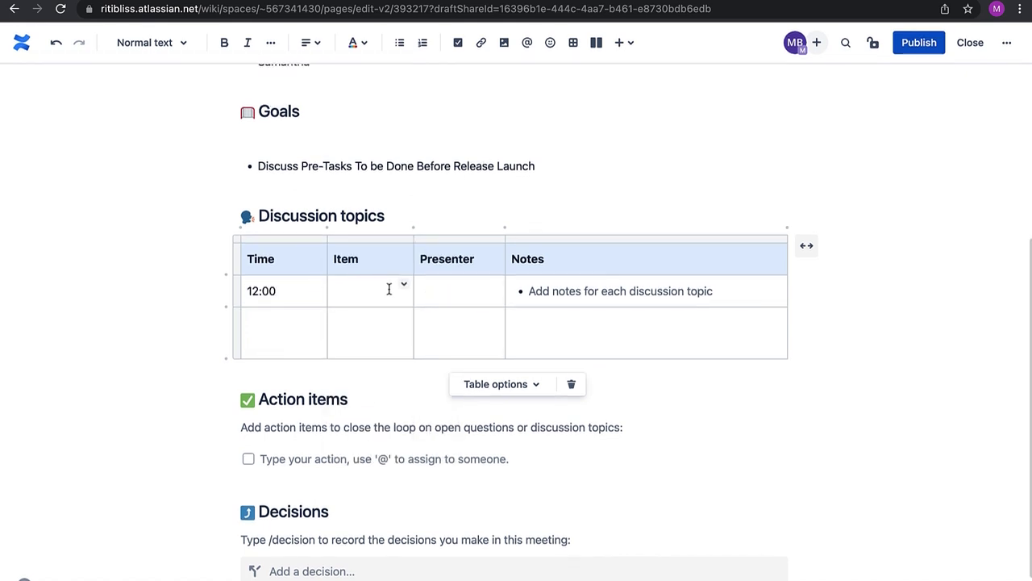
{"action": "type", "text": "Database Cleaning"}
{"action": "key", "text": "Tab"}
{"action": "type", "text": "Betty"}
{"action": "key", "text": "Tab"}
{"action": "type", "text": "loren ipsum..."}
{"action": "key", "text": "Return"}
{"action": "type", "text": "loren ipsum..."}
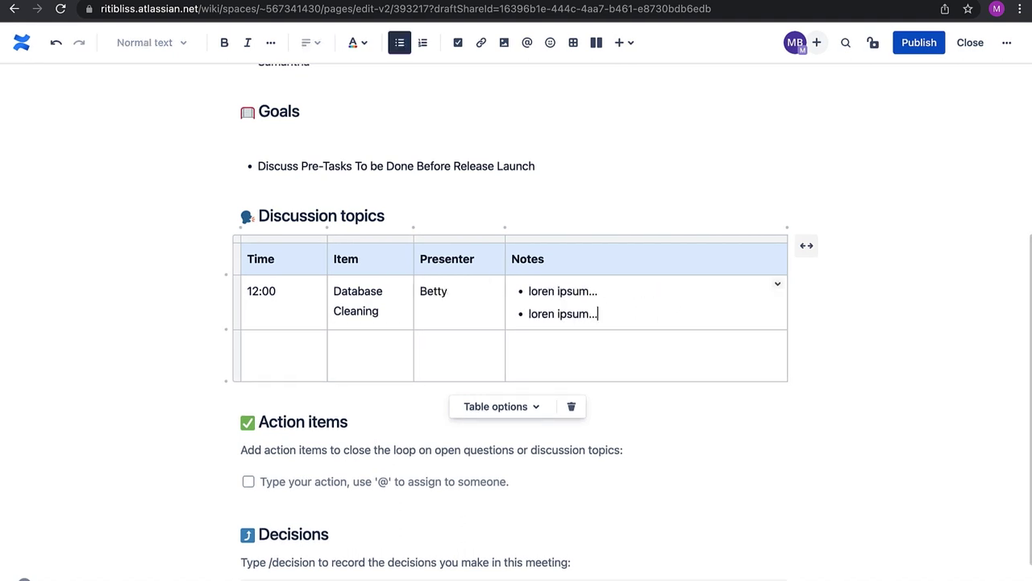
{"action": "scroll", "coordinate": [470, 339], "scroll_direction": "down", "scroll_amount": 2}
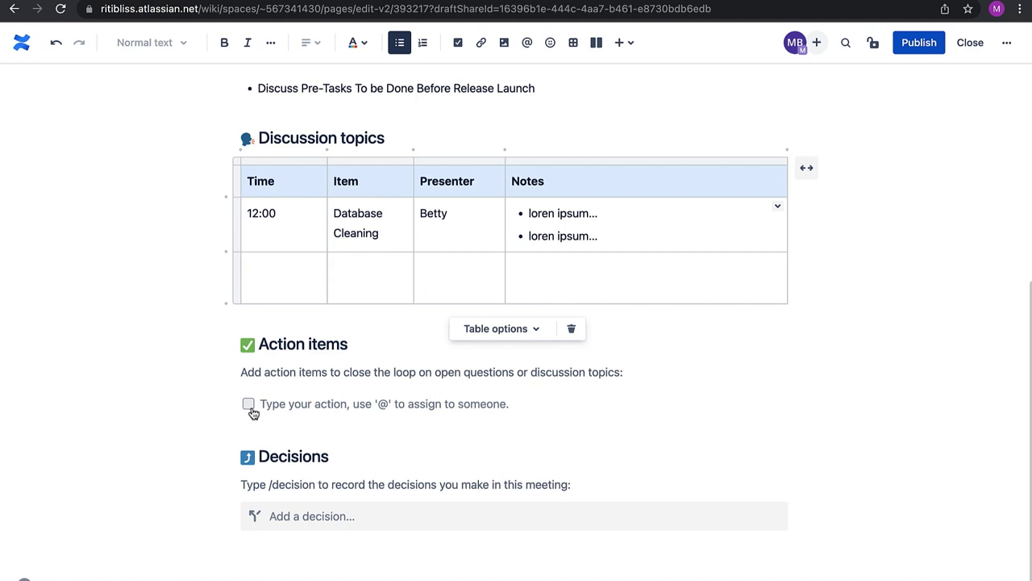
Add a checked action item 'Reboot the server before cleaning the database' with an assignee
{"action": "left_click", "coordinate": [254, 411]}
{"action": "left_click", "coordinate": [250, 407]}
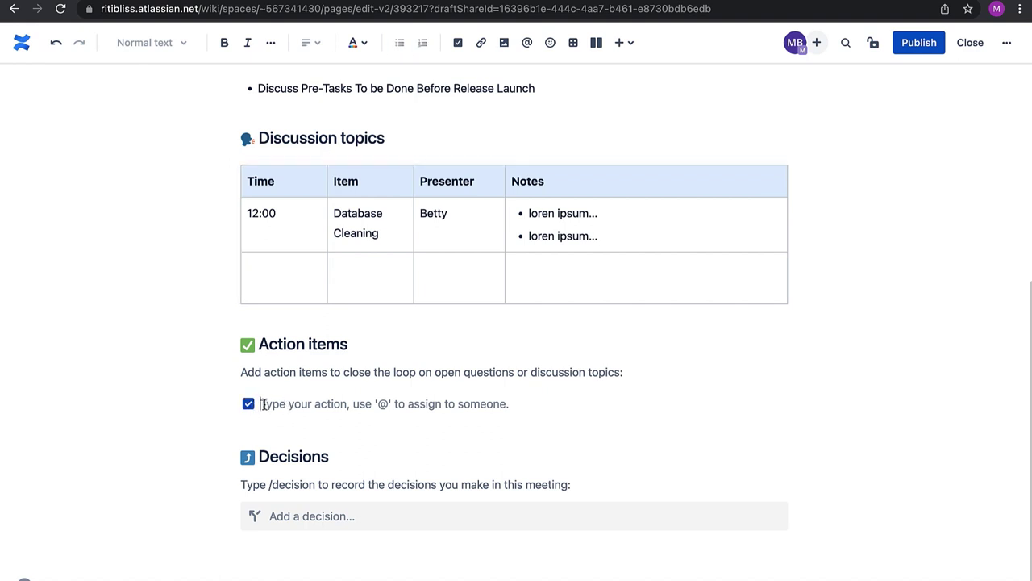
{"action": "type", "text": "Reboot the server before cleaning the"}
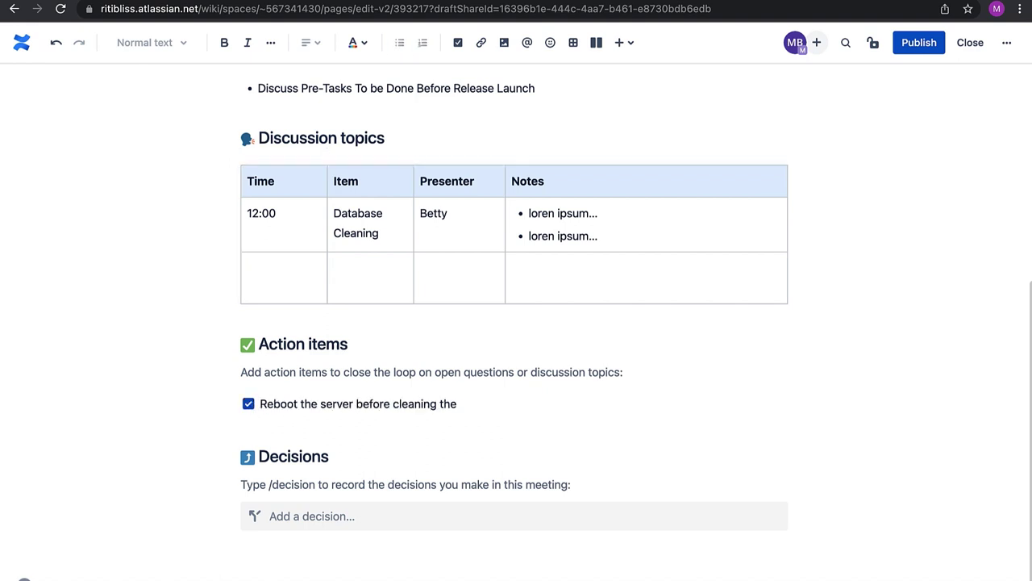
{"action": "type", "text": " database - Sachin"}
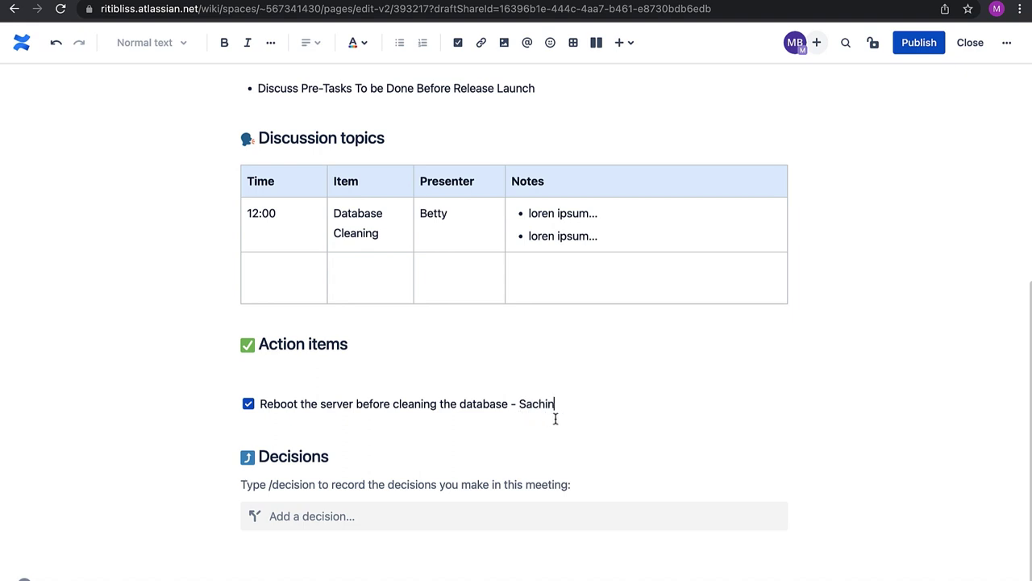
Insert a red NOT STARTED status label after the action item
{"action": "left_click", "coordinate": [625, 44]}
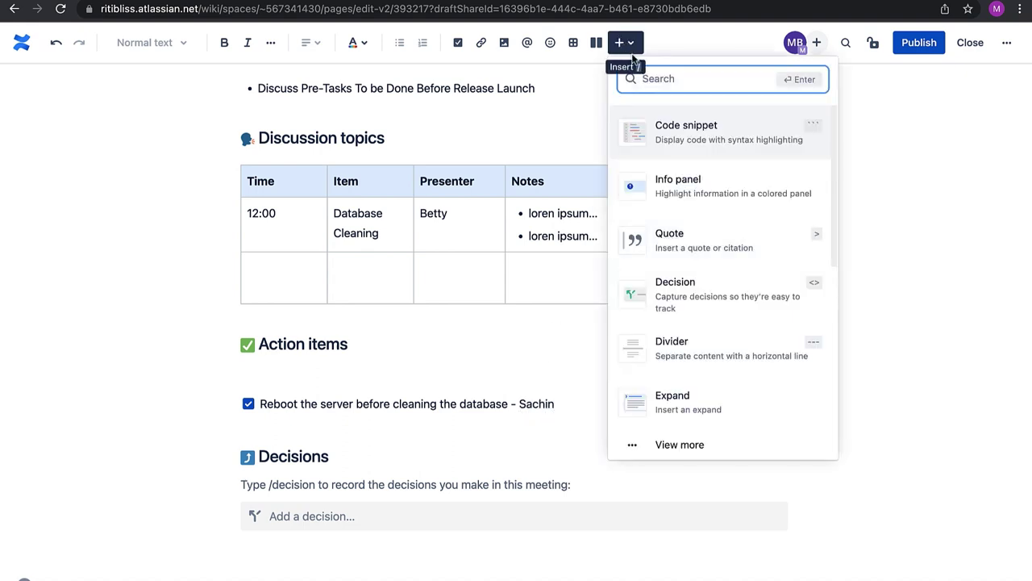
{"action": "type", "text": "sttu"}
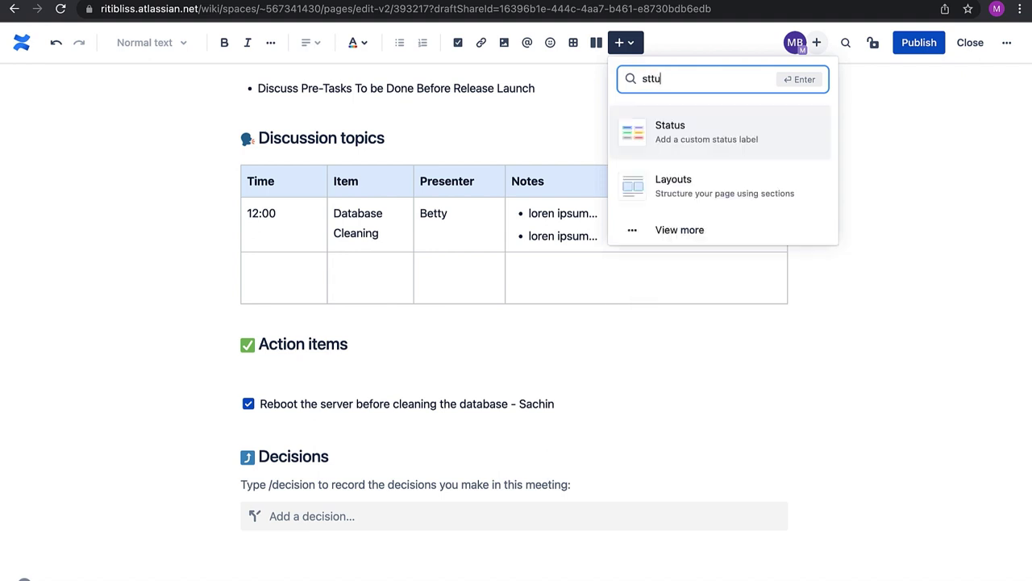
{"action": "key", "text": "Return"}
{"action": "type", "text": "NOT S"}
{"action": "type", "text": "TARTED"}
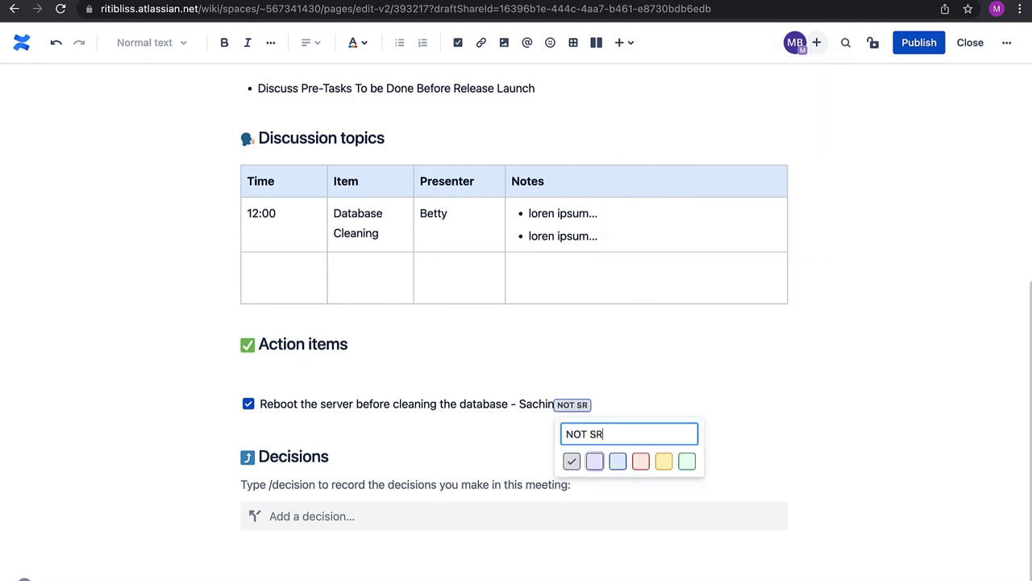
{"action": "left_click", "coordinate": [642, 475]}
{"action": "left_click", "coordinate": [277, 454]}
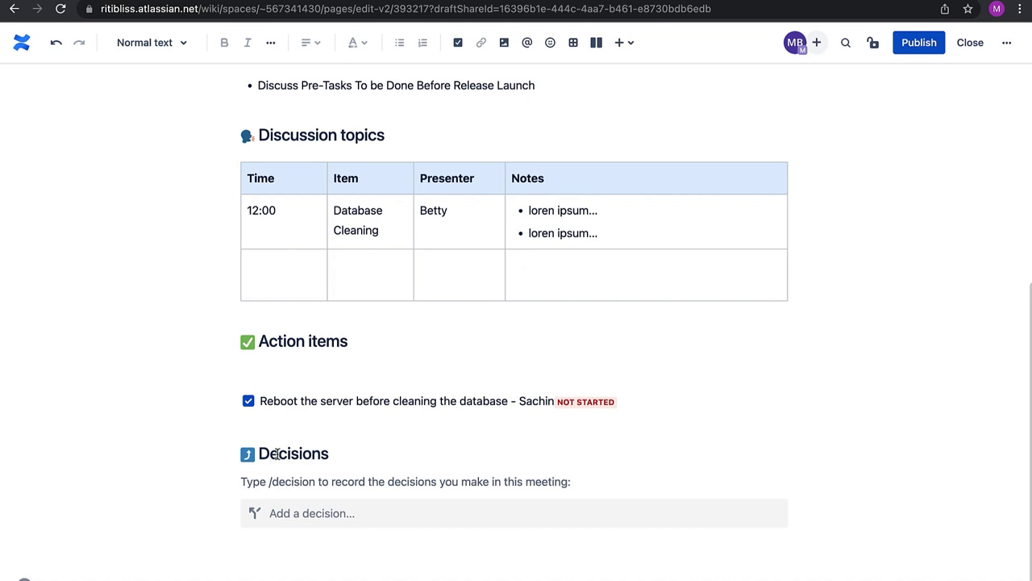
{"action": "left_click", "coordinate": [328, 518]}
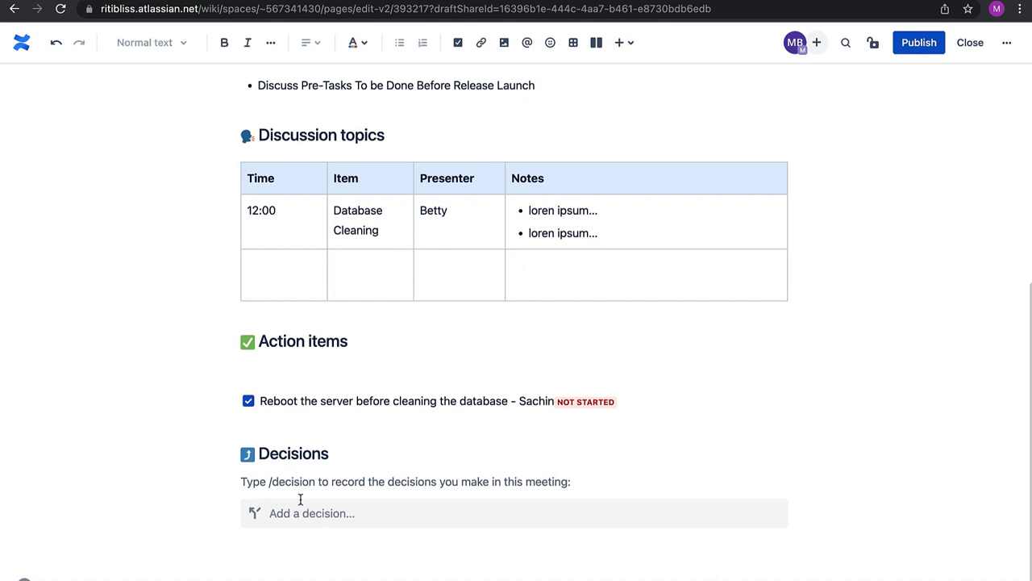
Delete the Decisions section from the meeting page
{"action": "left_click_drag", "start_coordinate": [300, 500], "coordinate": [248, 451]}
{"action": "key", "text": "BackSpace"}
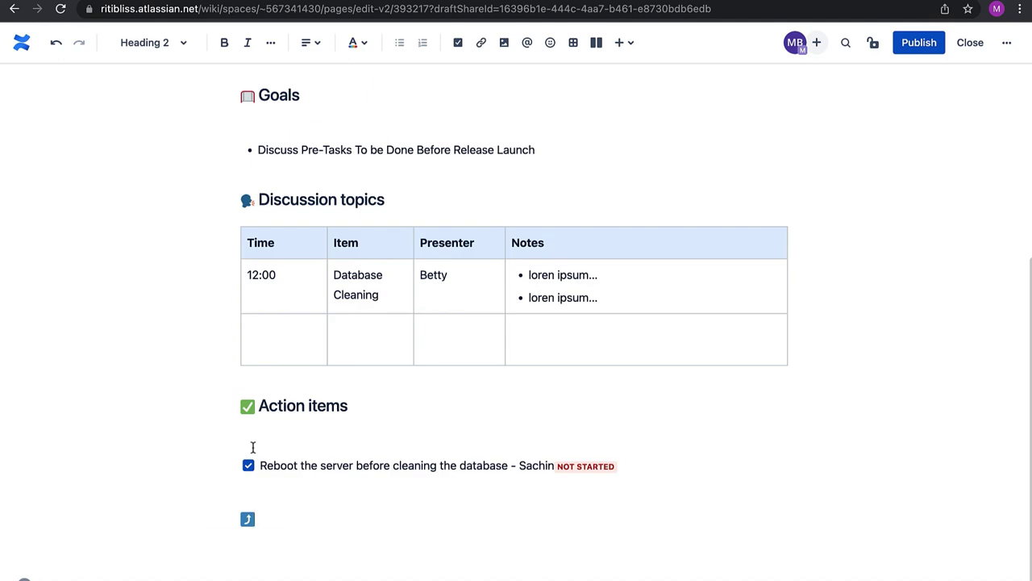
{"action": "scroll", "coordinate": [253, 447], "scroll_direction": "up", "scroll_amount": 4}
Retitle the page '2022-02-08 Minutes of Meeting' and publish it
{"action": "triple_click", "coordinate": [451, 148]}
{"action": "left_click", "coordinate": [513, 156]}
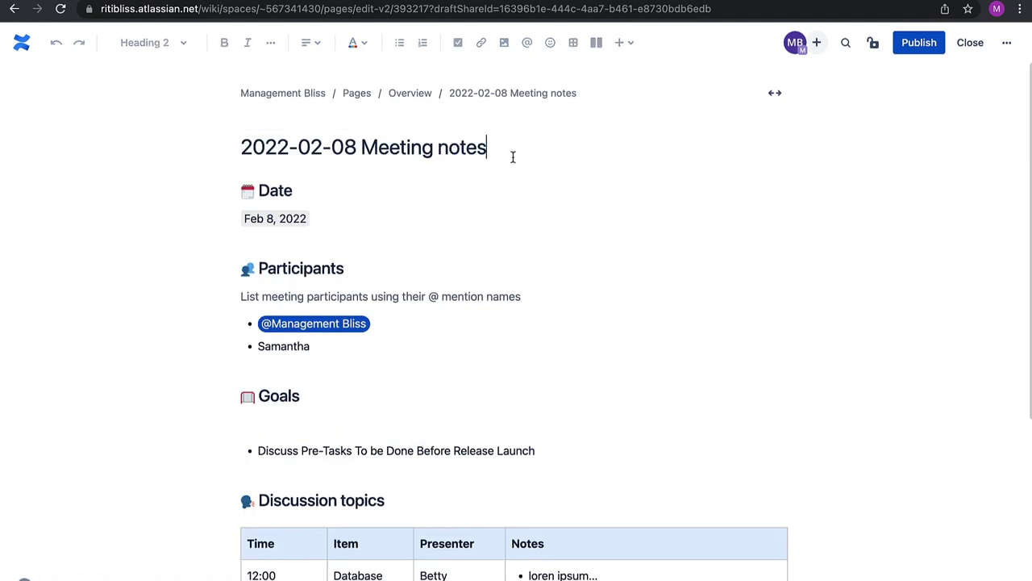
{"action": "key", "text": "alt+BackSpace"}
{"action": "key", "text": "alt+BackSpace"}
{"action": "type", "text": "M"}
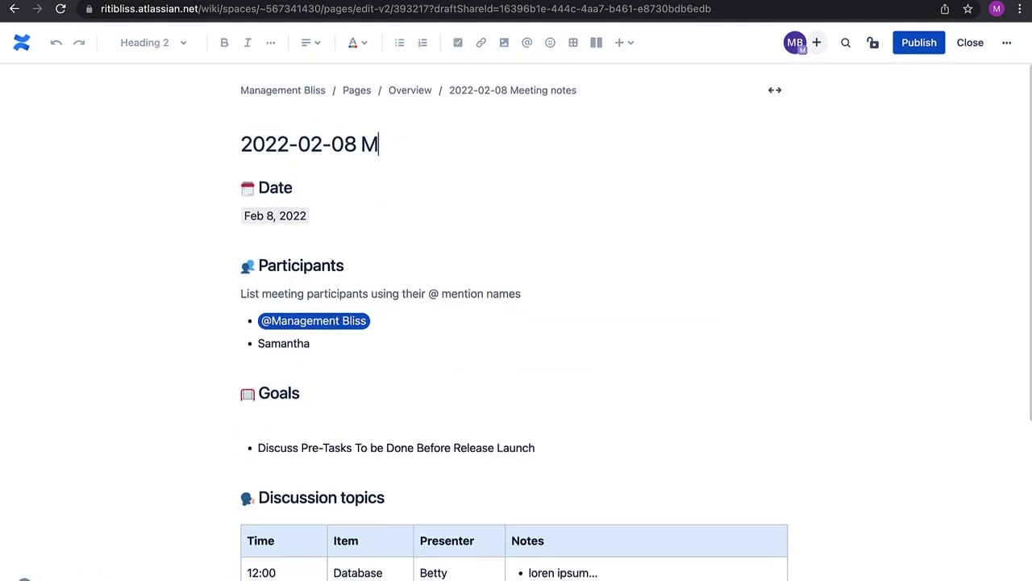
{"action": "type", "text": "inutes of Meeting"}
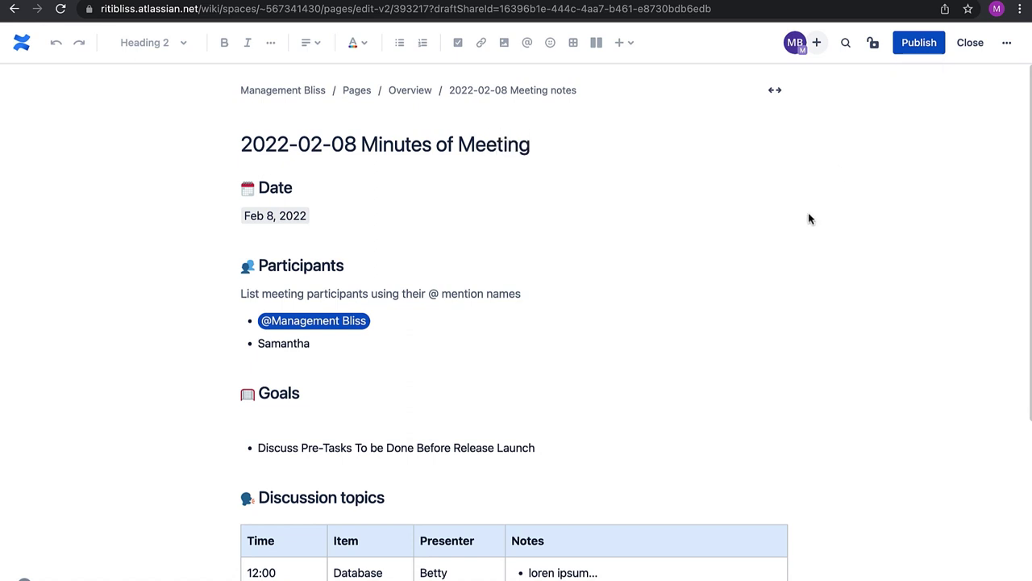
{"action": "left_click", "coordinate": [919, 44]}
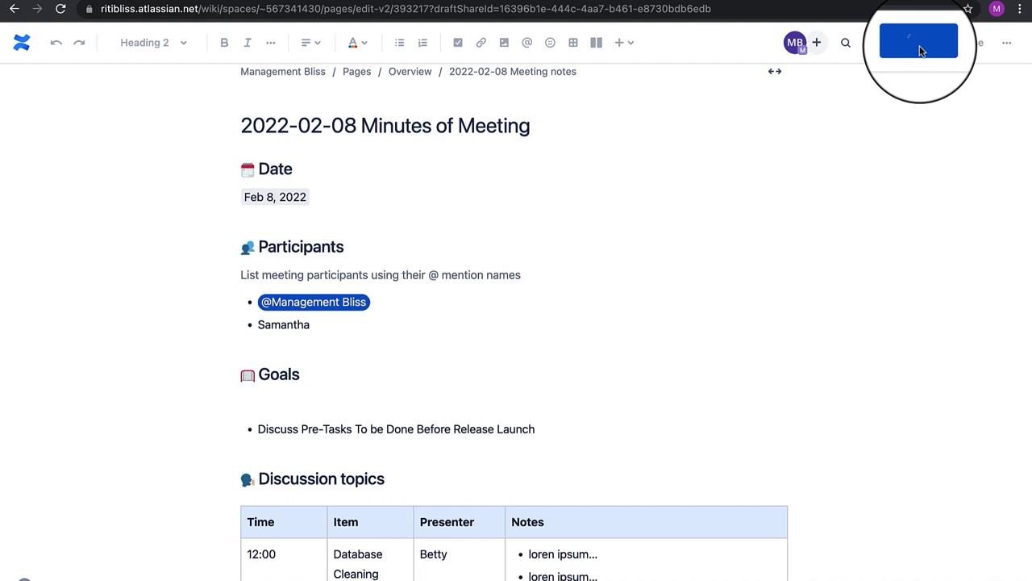
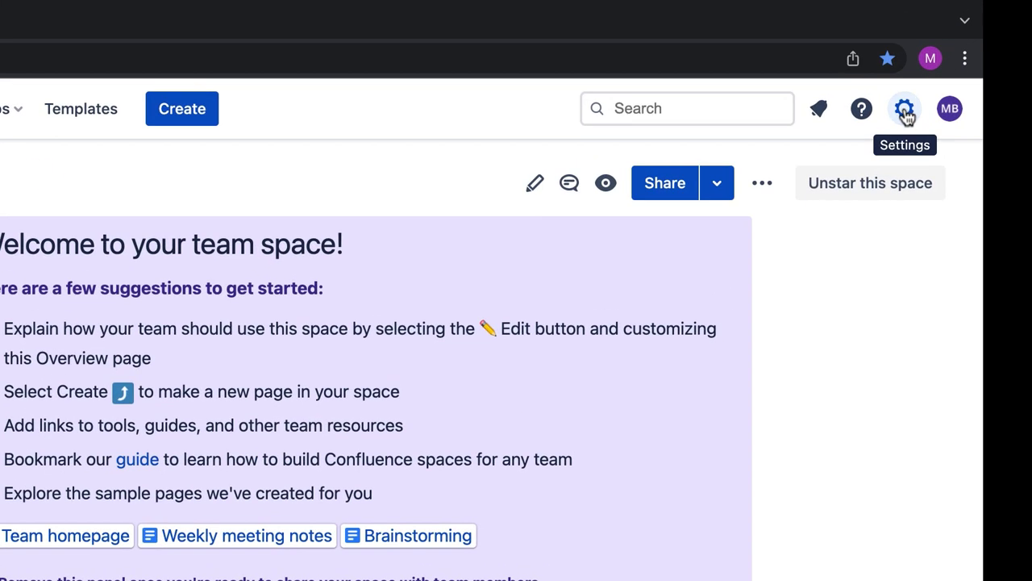
From site settings, open Global Templates and Blueprints and add a new global page template
{"action": "left_click", "coordinate": [978, 46]}
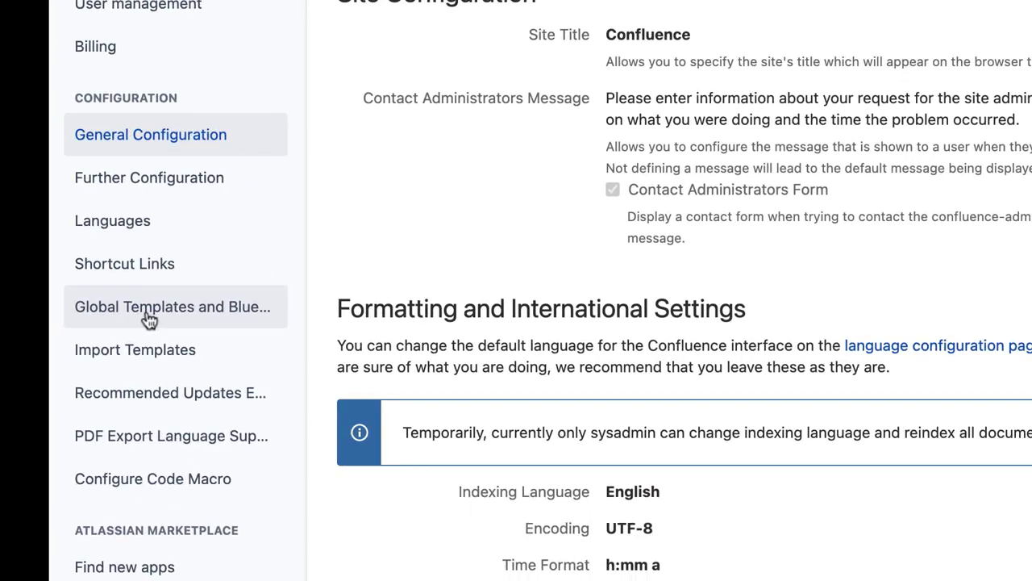
{"action": "left_click", "coordinate": [149, 320]}
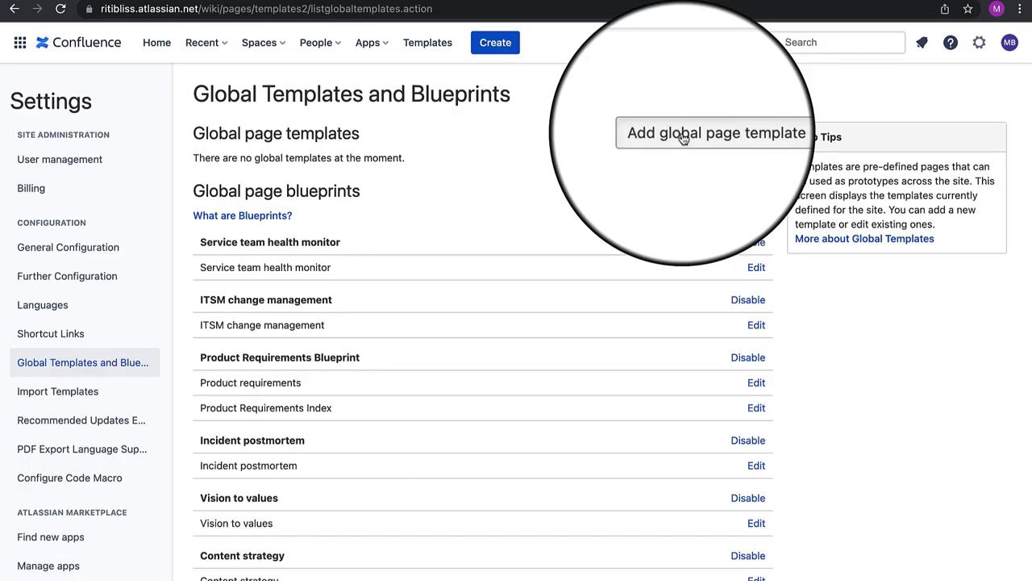
{"action": "left_click", "coordinate": [682, 139]}
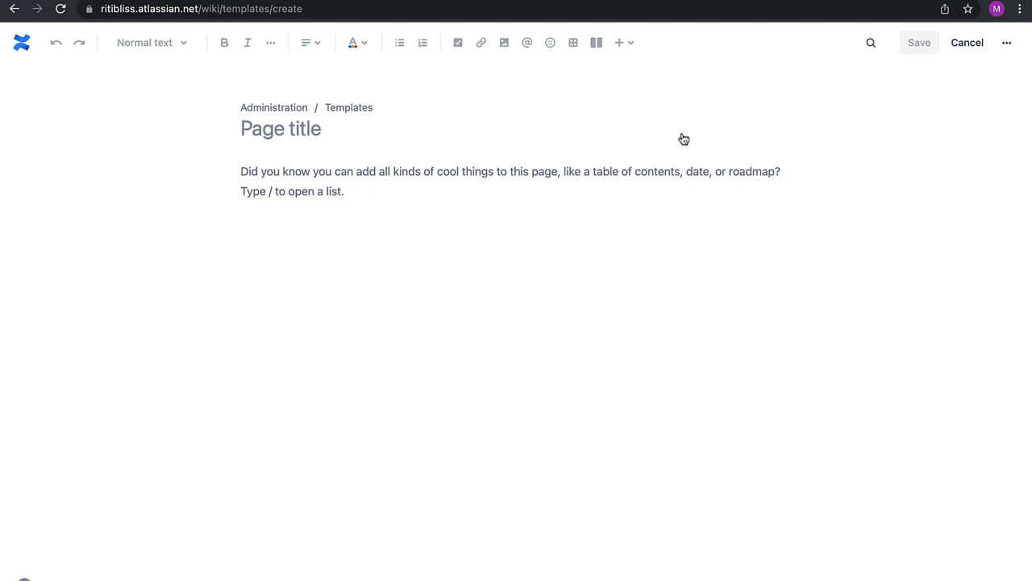
Title the template Knowledge Sharing Template and add a Heading 1 'New Joiner Training'
{"action": "type", "text": "Know"}
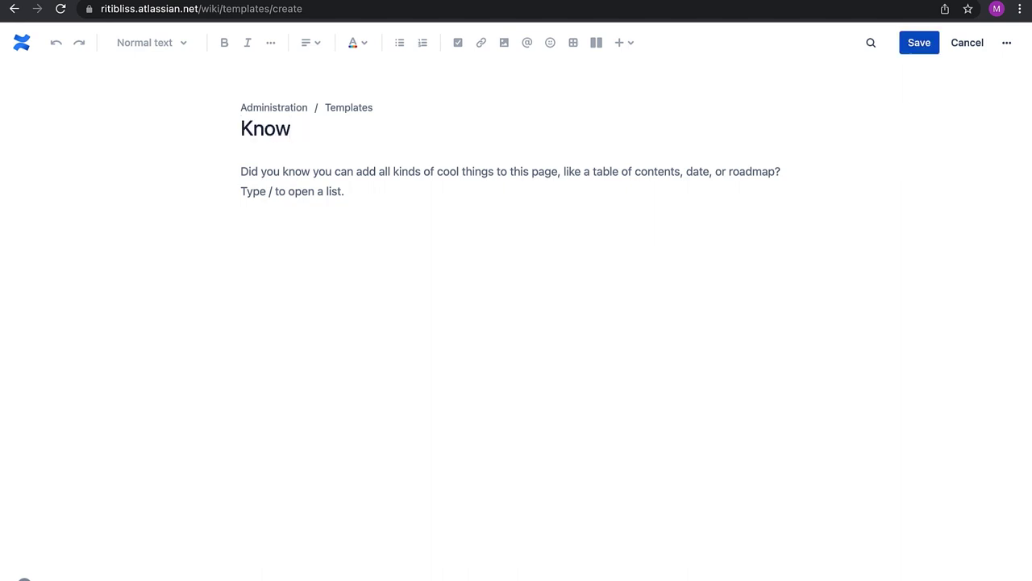
{"action": "type", "text": "ledge Sharing Template"}
{"action": "key", "text": "Return"}
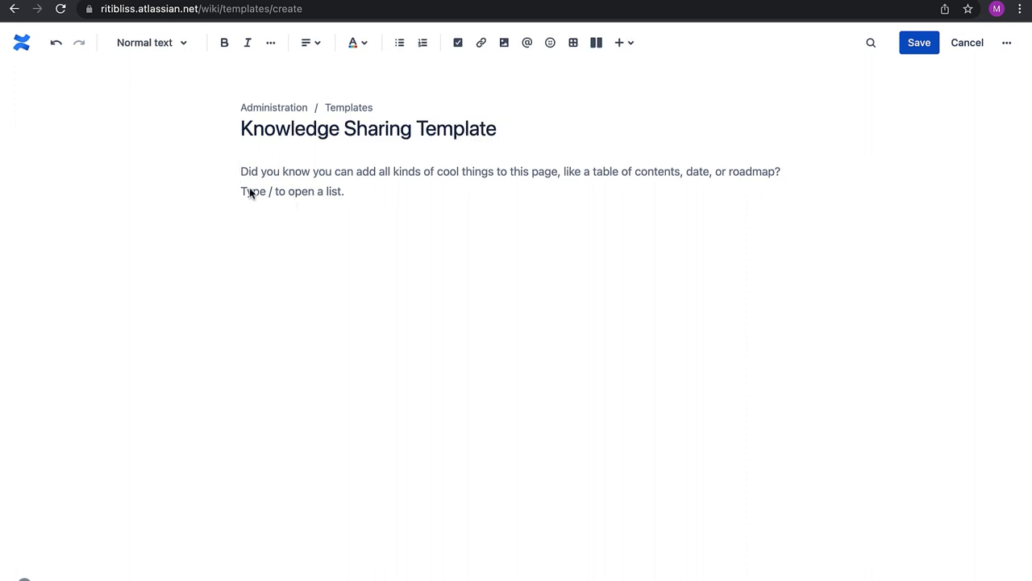
{"action": "left_click", "coordinate": [184, 43]}
{"action": "left_click", "coordinate": [158, 109]}
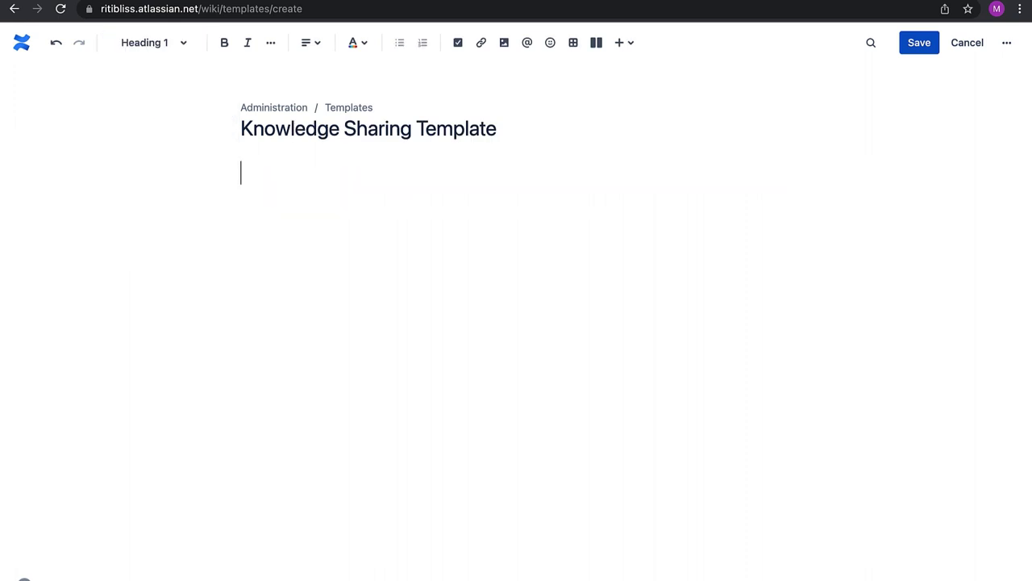
{"action": "type", "text": "New Joiner Training"}
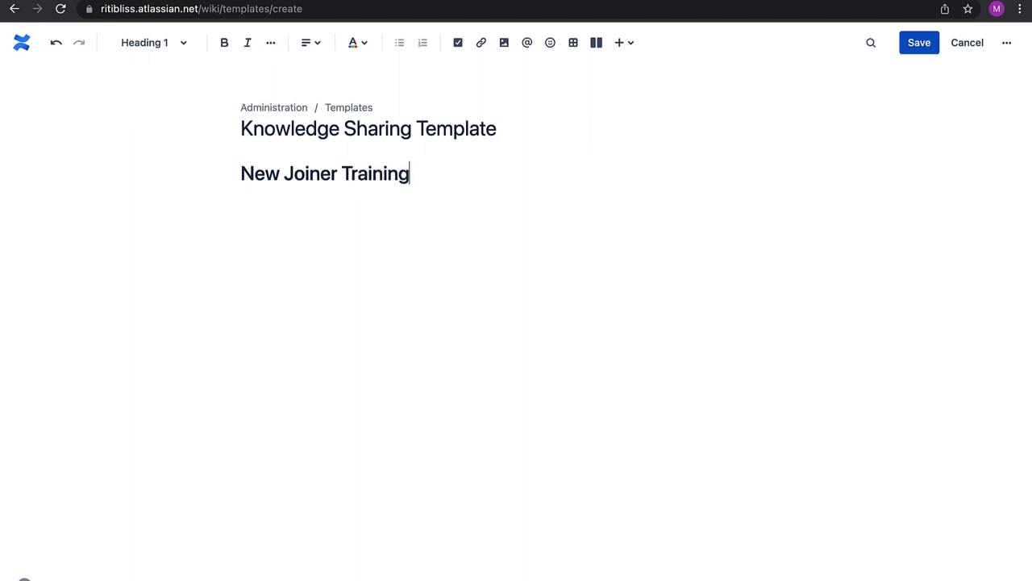
{"action": "key", "text": "Return"}
Add a bold purple 'Date' label below the heading
{"action": "type", "text": "Date:"}
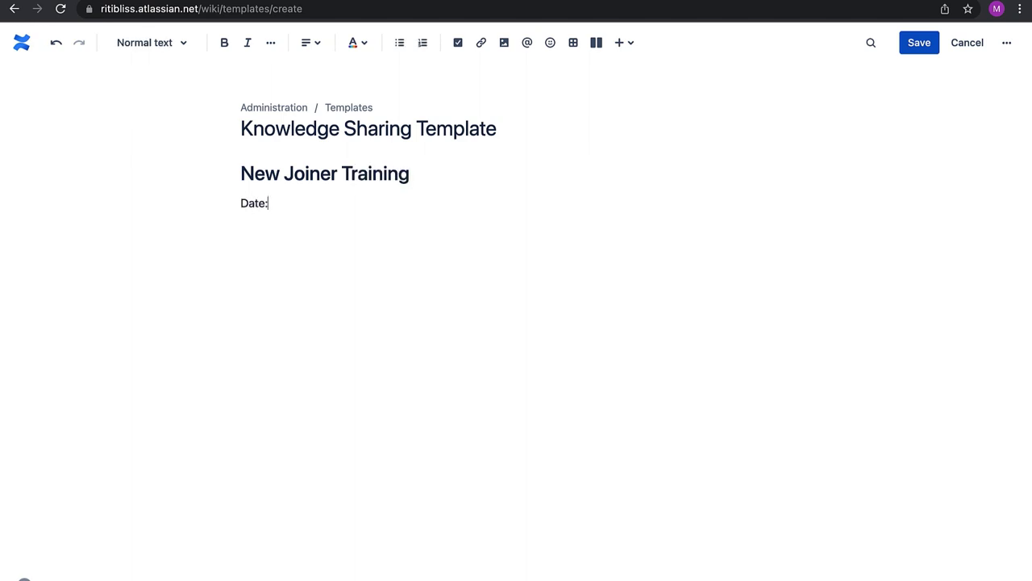
{"action": "key", "text": "shift+Home"}
{"action": "left_click", "coordinate": [226, 44]}
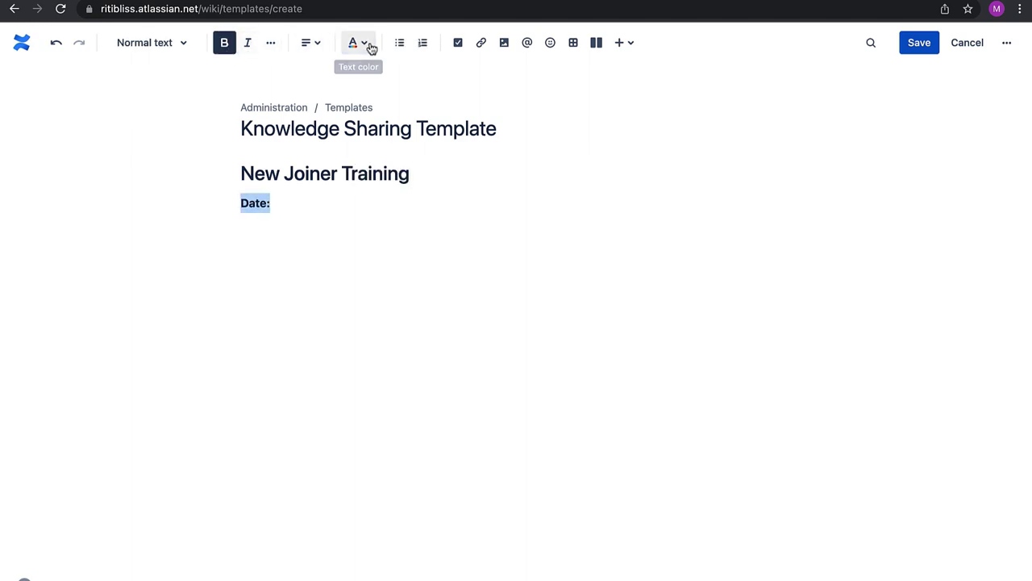
{"action": "left_click", "coordinate": [363, 43]}
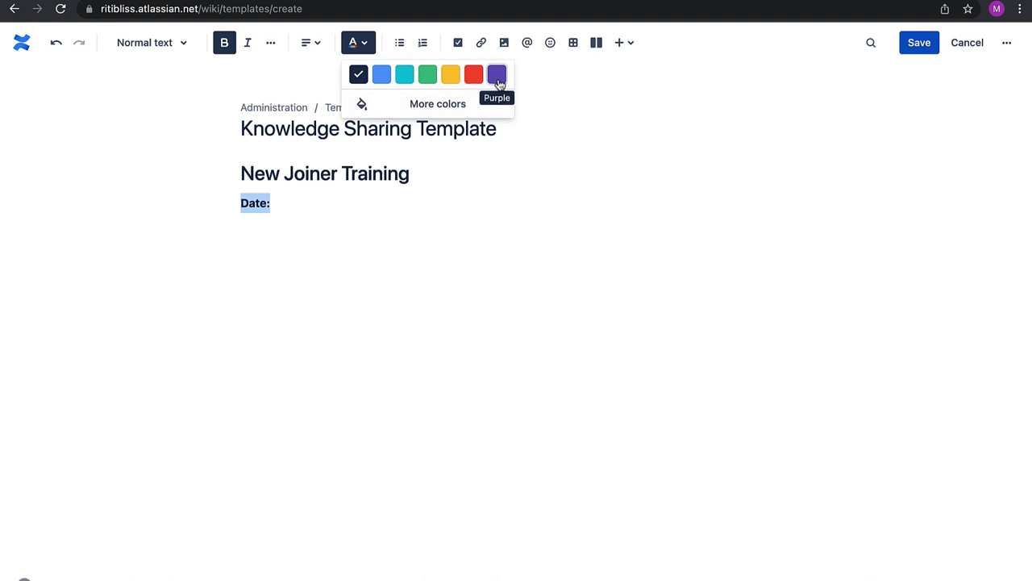
{"action": "left_click", "coordinate": [496, 74]}
{"action": "left_click", "coordinate": [280, 206]}
Add a bold purple "Trainer's Name:" label, then a 'Trainees Name:' line beneath it
{"action": "key", "text": "Return"}
{"action": "type", "text": "Trai"}
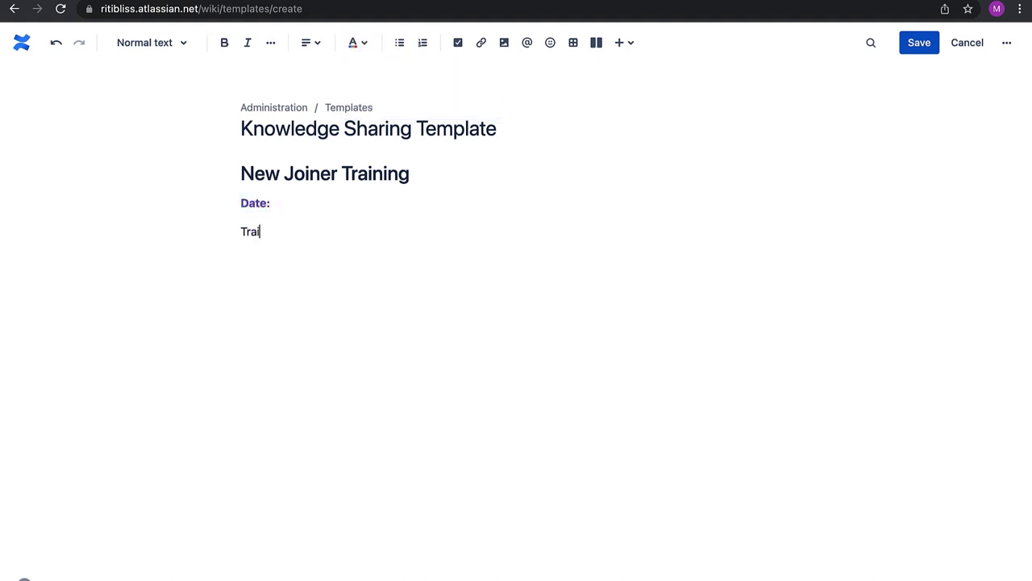
{"action": "type", "text": "ner's Name:"}
{"action": "left_click", "coordinate": [277, 232]}
{"action": "type", "text": "'"}
{"action": "left_click_drag", "start_coordinate": [328, 233], "coordinate": [238, 237]}
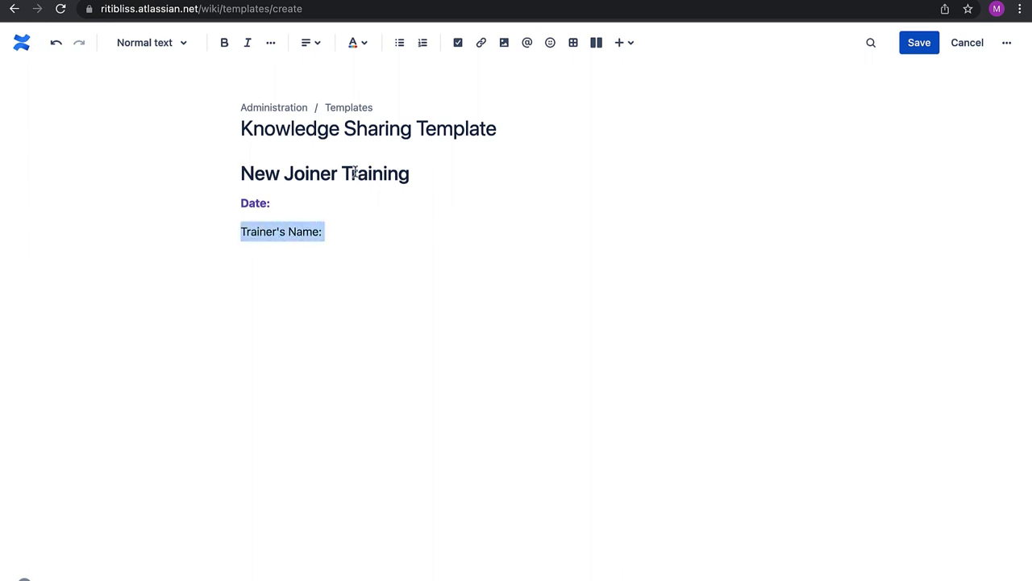
{"action": "left_click", "coordinate": [359, 44]}
{"action": "left_click", "coordinate": [496, 75]}
{"action": "left_click", "coordinate": [224, 42]}
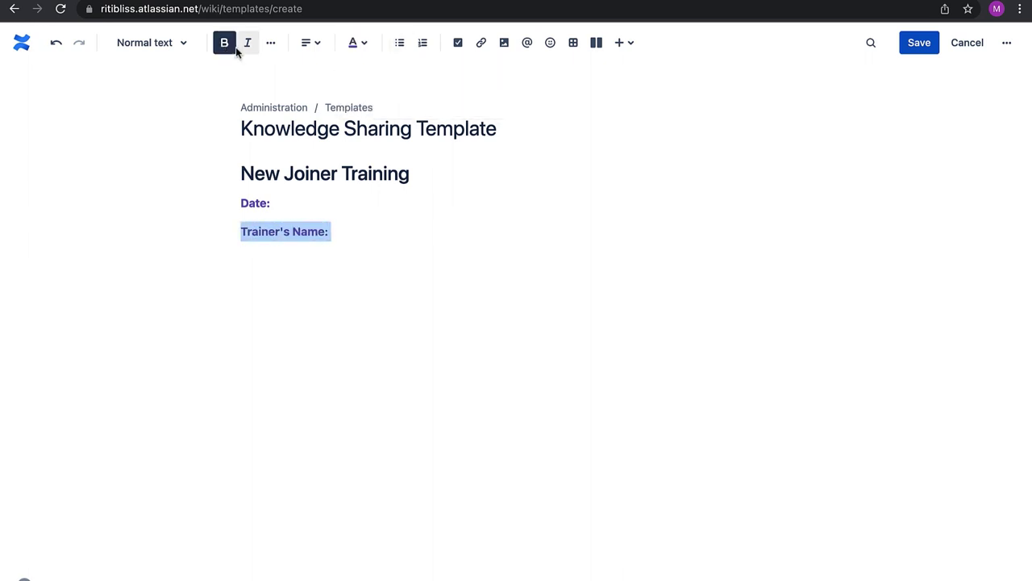
{"action": "key", "text": "Right"}
{"action": "key", "text": "Return"}
{"action": "type", "text": "Trainees Name:"}
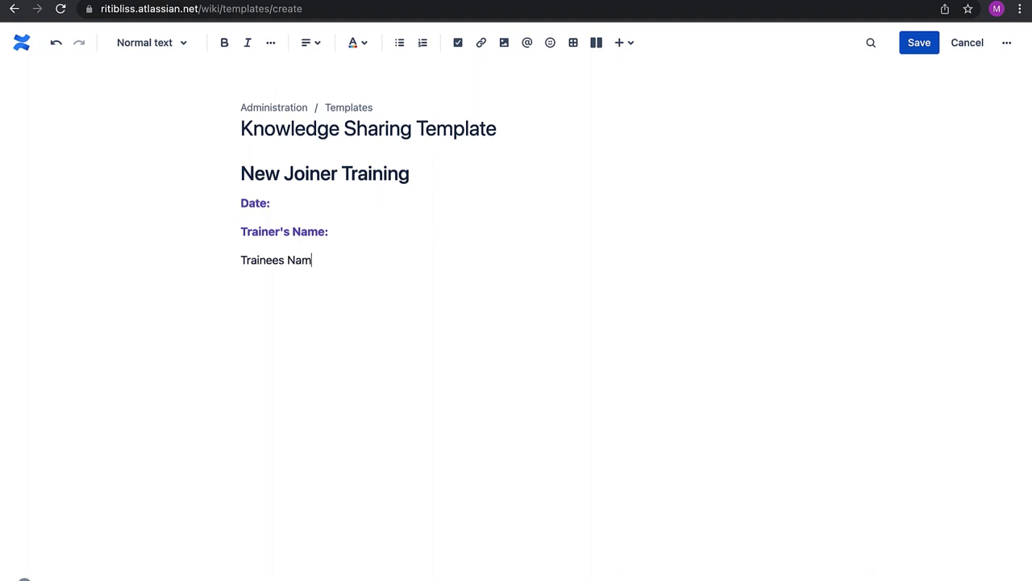
{"action": "key", "text": "Return"}
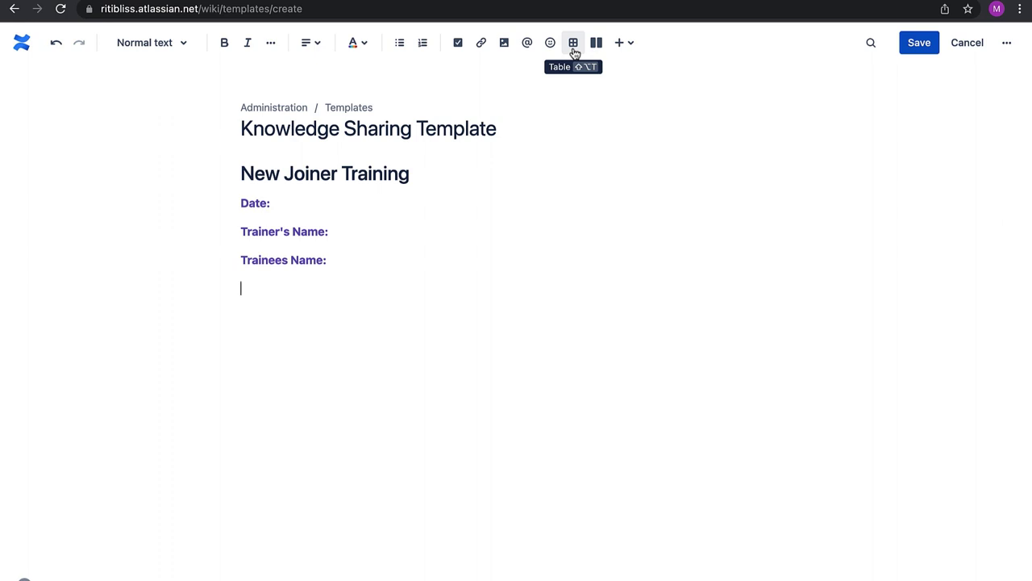
Insert a table headed Module Name, Time, Notes and Links to documentation
{"action": "left_click", "coordinate": [574, 45]}
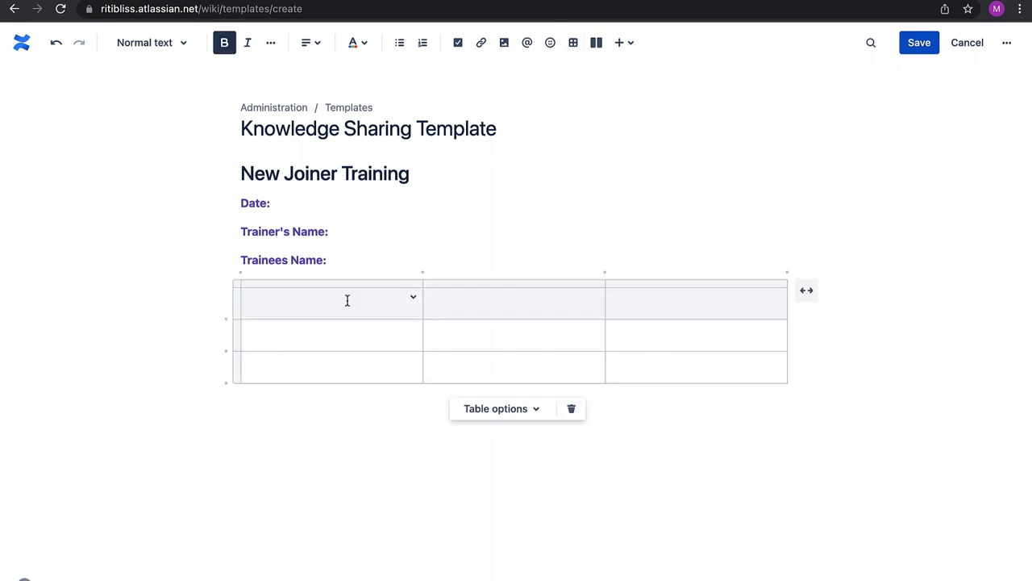
{"action": "type", "text": "Module Name "}
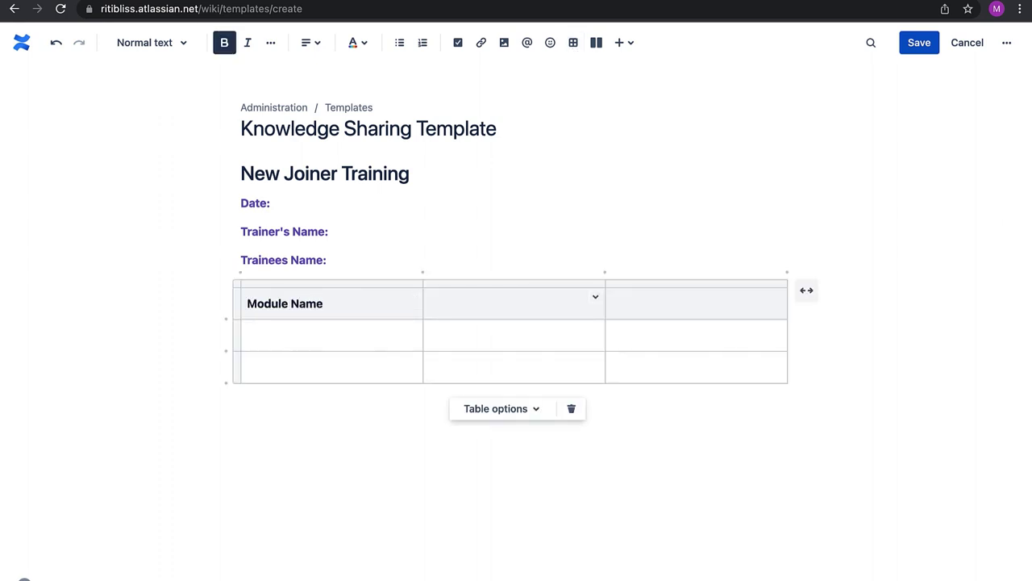
{"action": "type", "text": "Time"}
{"action": "key", "text": "Tab"}
{"action": "type", "text": "Notes"}
{"action": "left_click", "coordinate": [788, 271]}
{"action": "type", "text": "Link"}
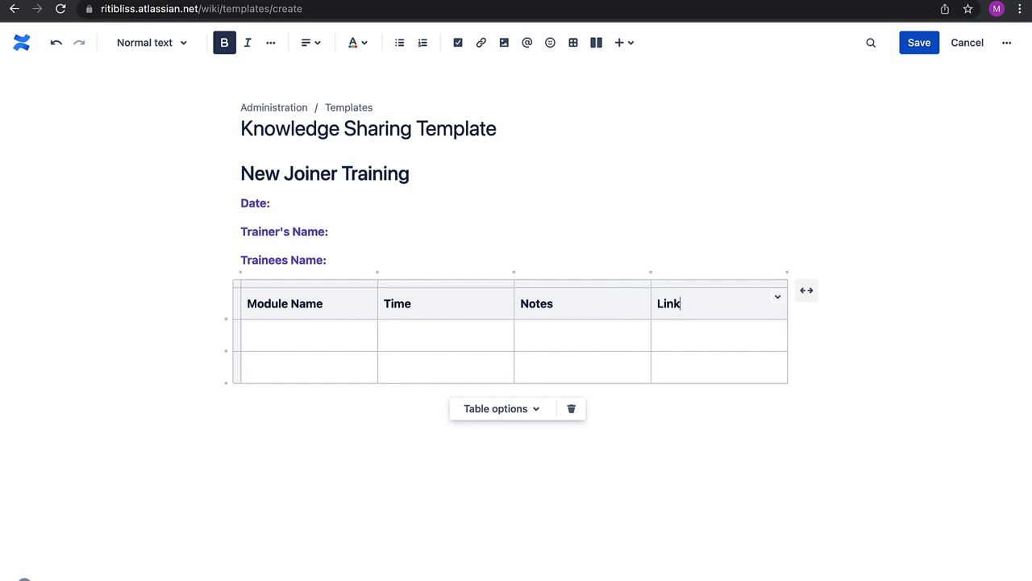
{"action": "type", "text": "s to documentation"}
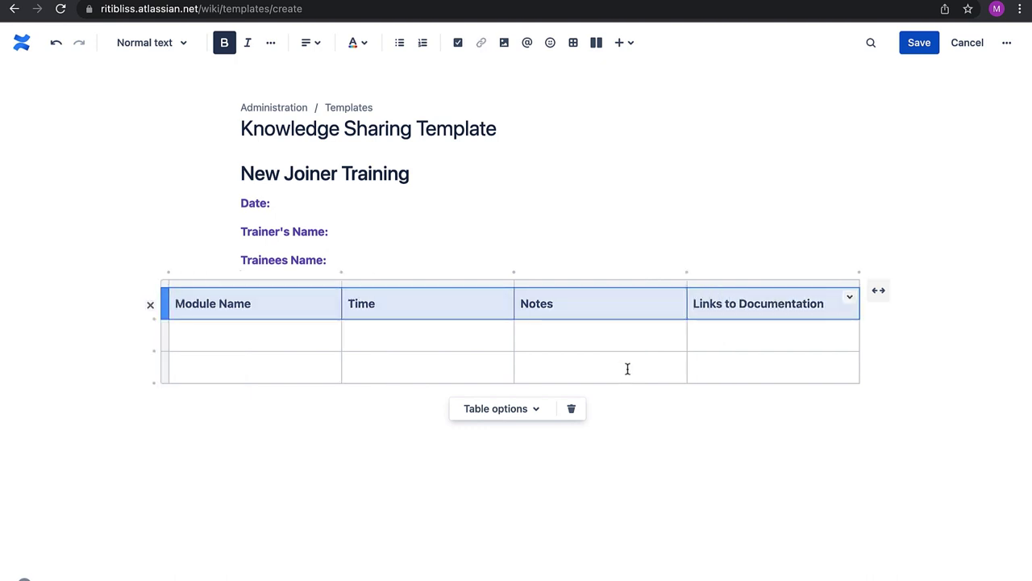
{"action": "left_click", "coordinate": [475, 267]}
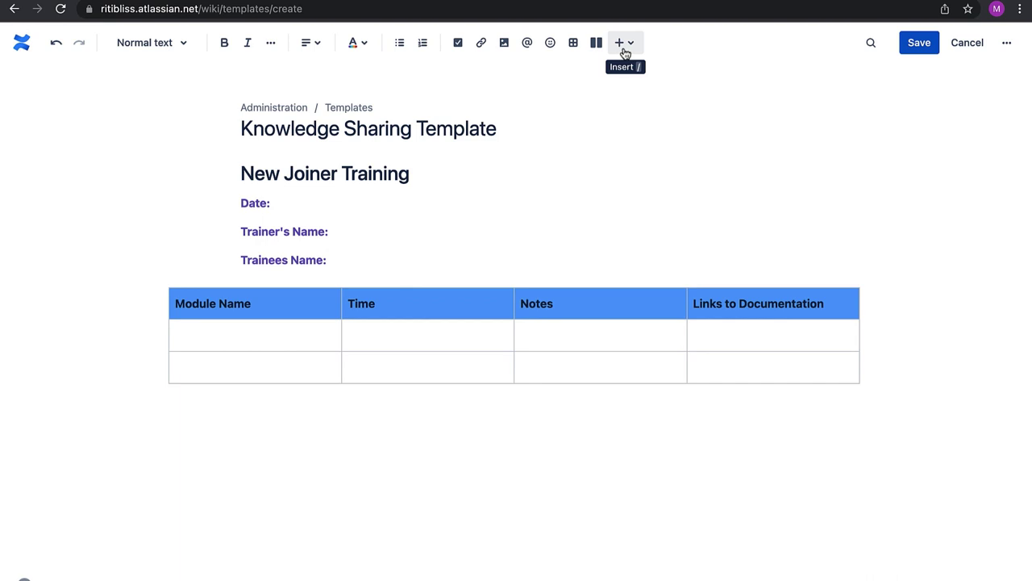
Insert an expand section titled Additional Notes below the table and save the template
{"action": "left_click", "coordinate": [625, 44]}
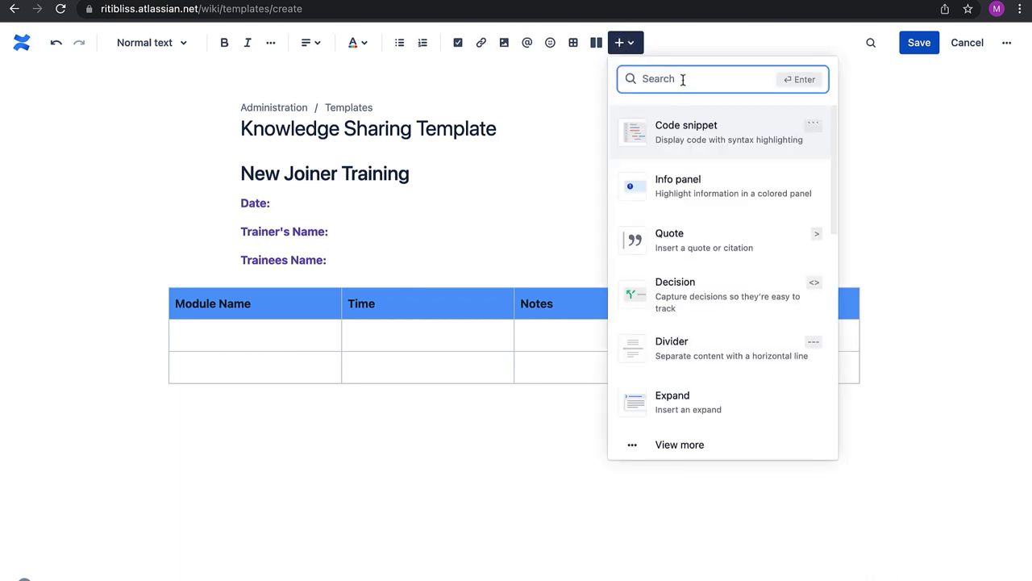
{"action": "type", "text": "expa"}
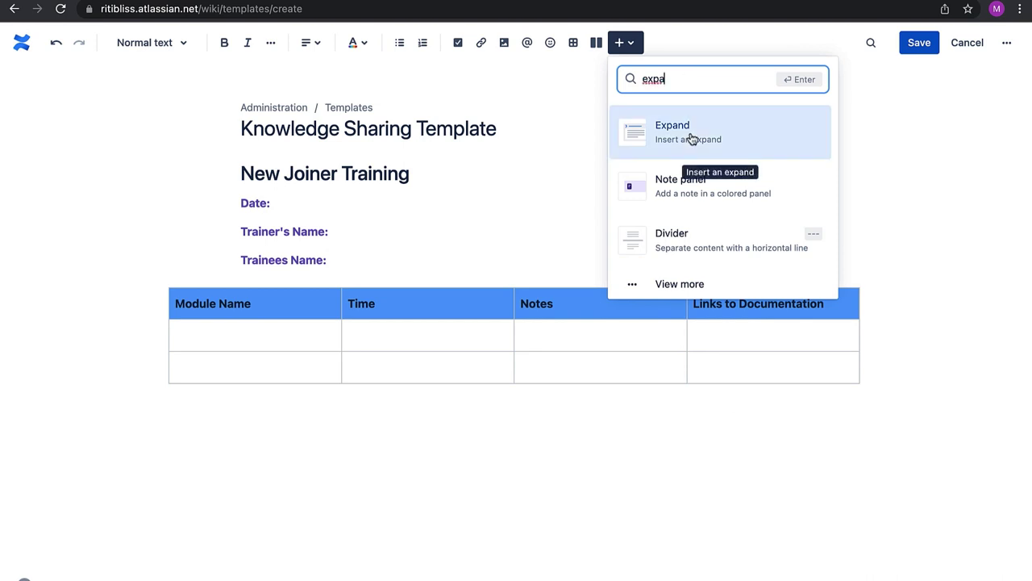
{"action": "left_click", "coordinate": [692, 139]}
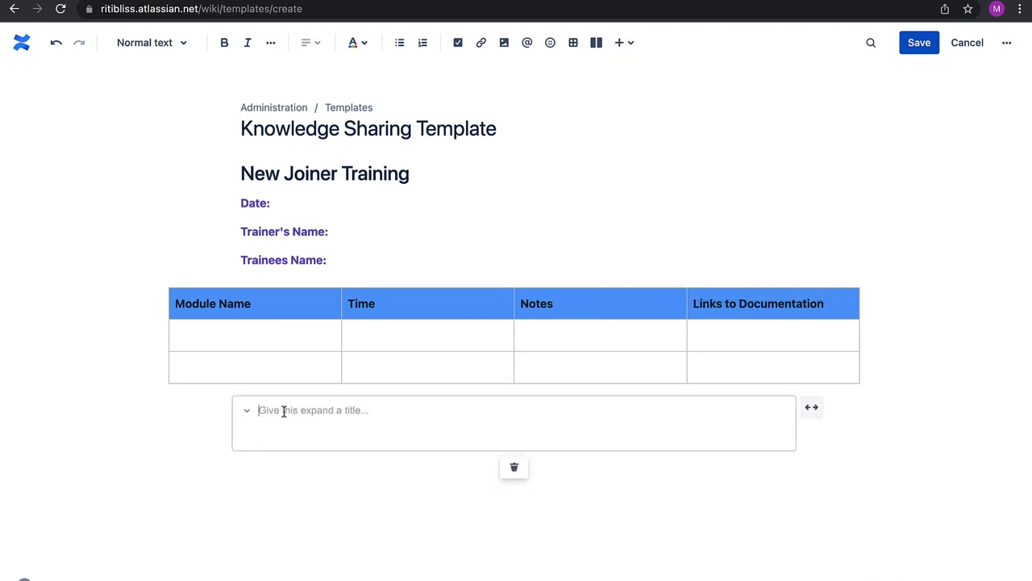
{"action": "type", "text": "Additio"}
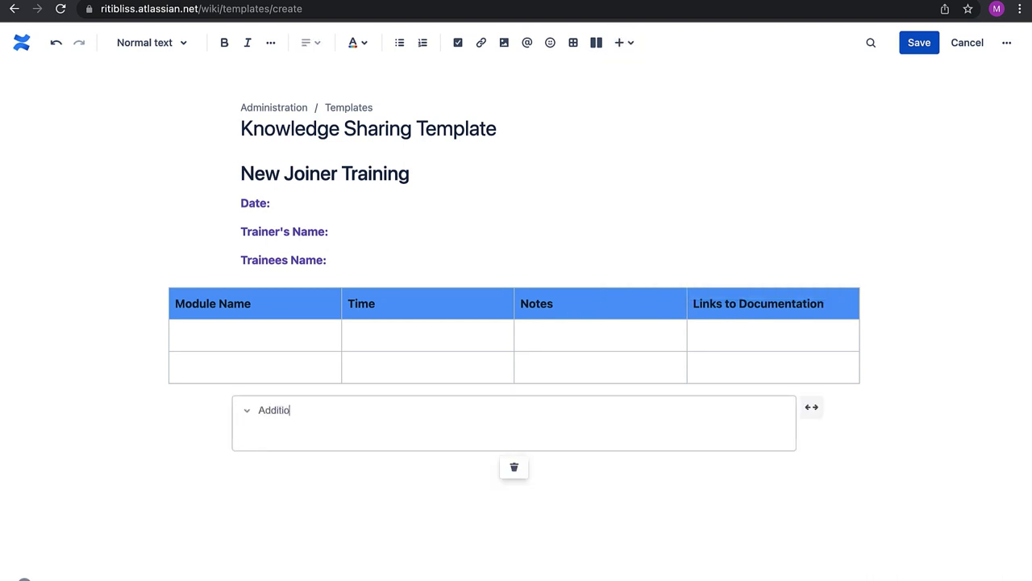
{"action": "type", "text": "nal Notes"}
{"action": "left_click", "coordinate": [324, 430]}
{"action": "left_click", "coordinate": [368, 493]}
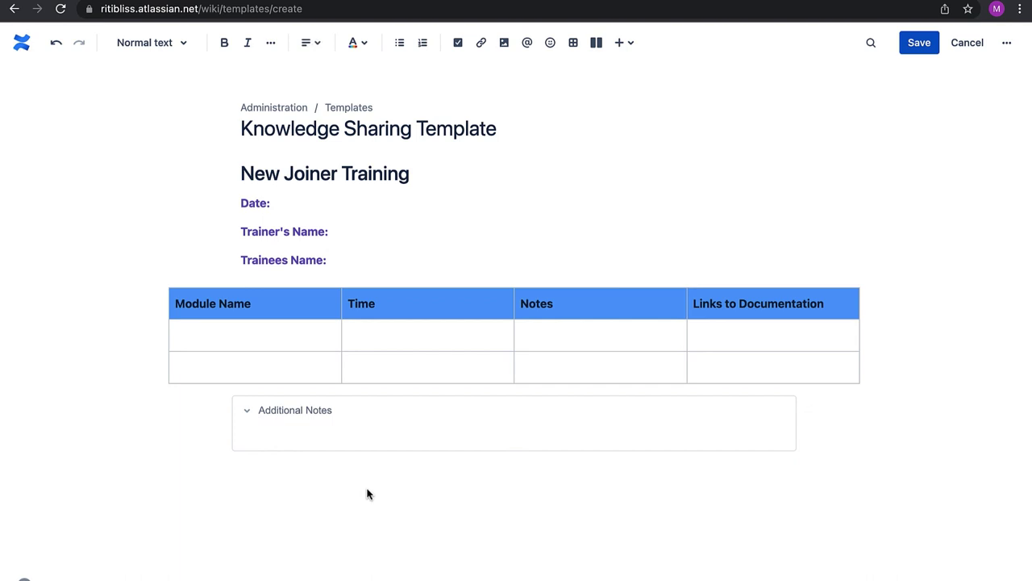
{"action": "left_click", "coordinate": [919, 42]}
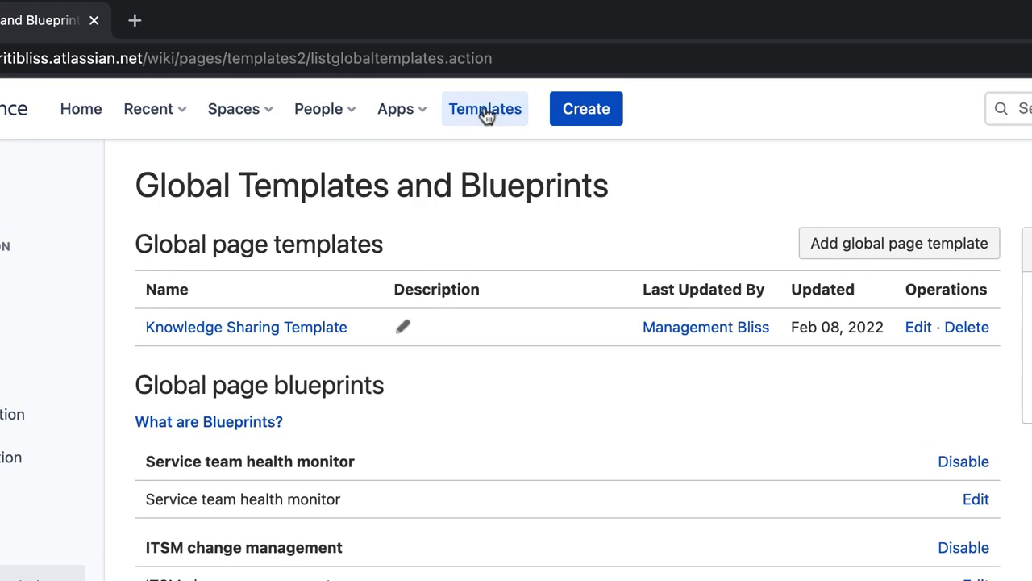
Search the templates gallery for 'knowledge' and create a page from Knowledge Sharing Template
{"action": "left_click", "coordinate": [486, 115]}
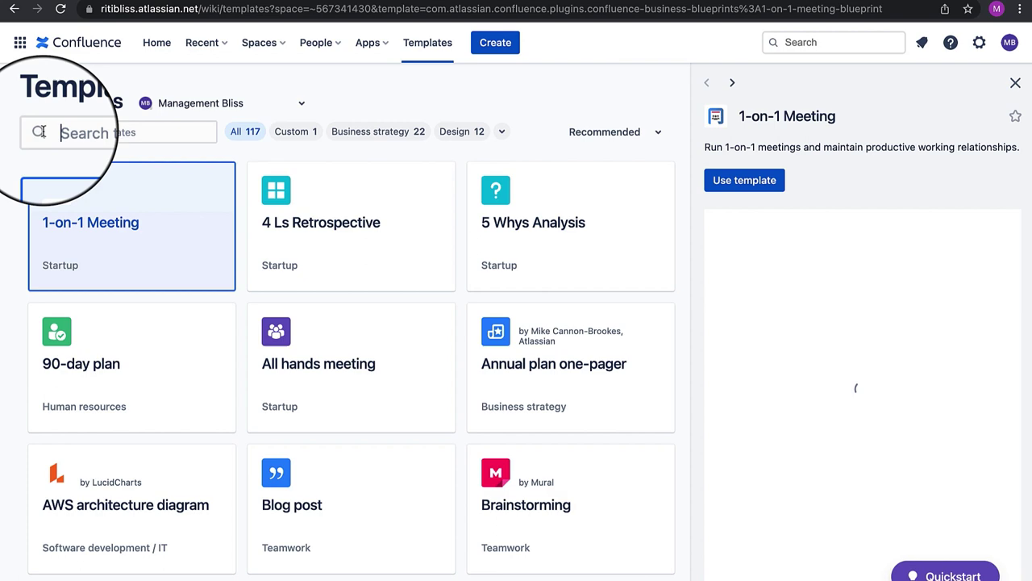
{"action": "left_click", "coordinate": [42, 131]}
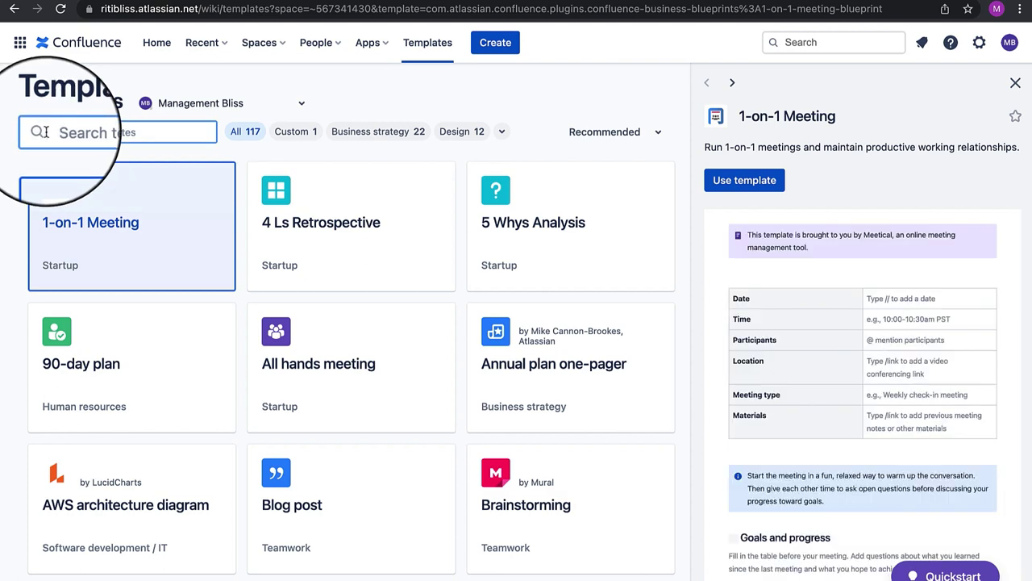
{"action": "type", "text": "knowledge"}
{"action": "mouse_move", "coordinate": [134, 233]}
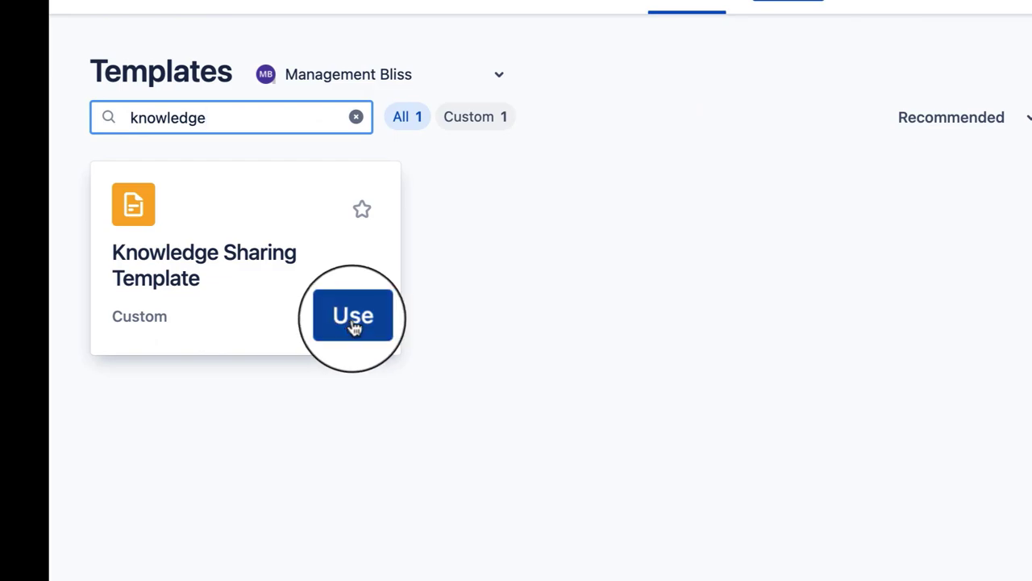
{"action": "left_click", "coordinate": [353, 318]}
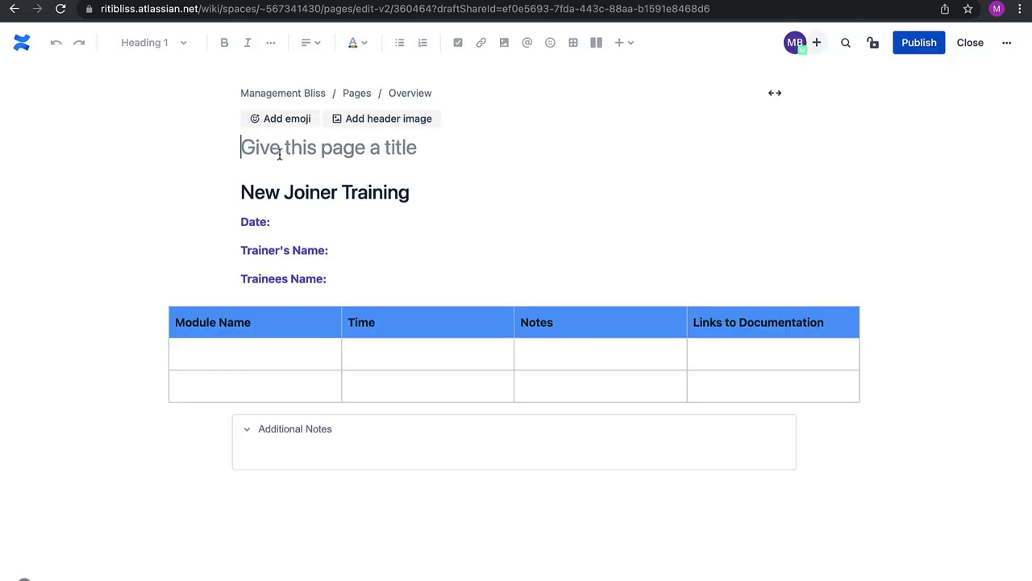
Title the page 'Training For Betty' with date 08-Feb-22, trainer Samantha and trainee Betty
{"action": "type", "text": "Training "}
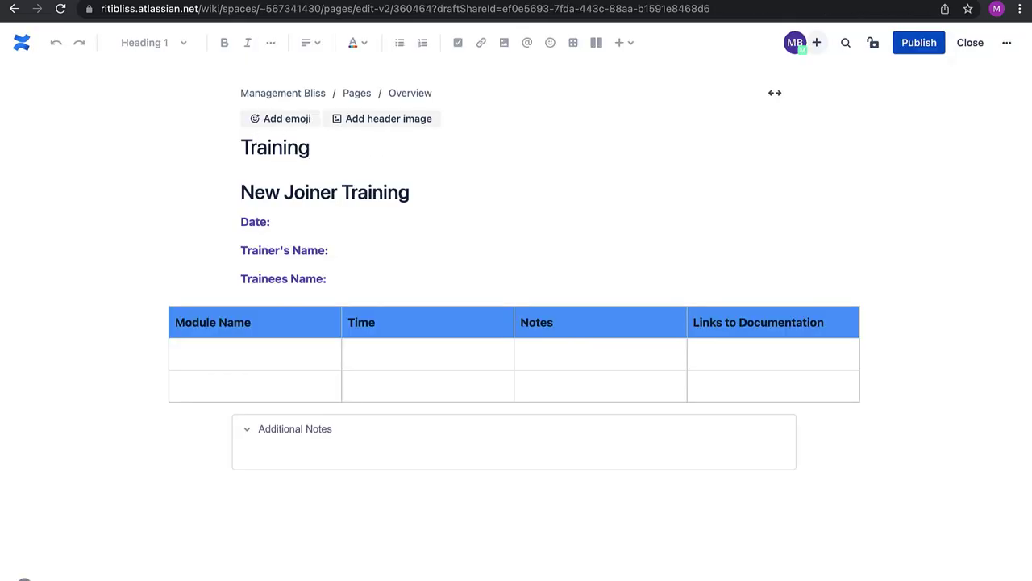
{"action": "type", "text": "For Betty"}
{"action": "left_click", "coordinate": [295, 223]}
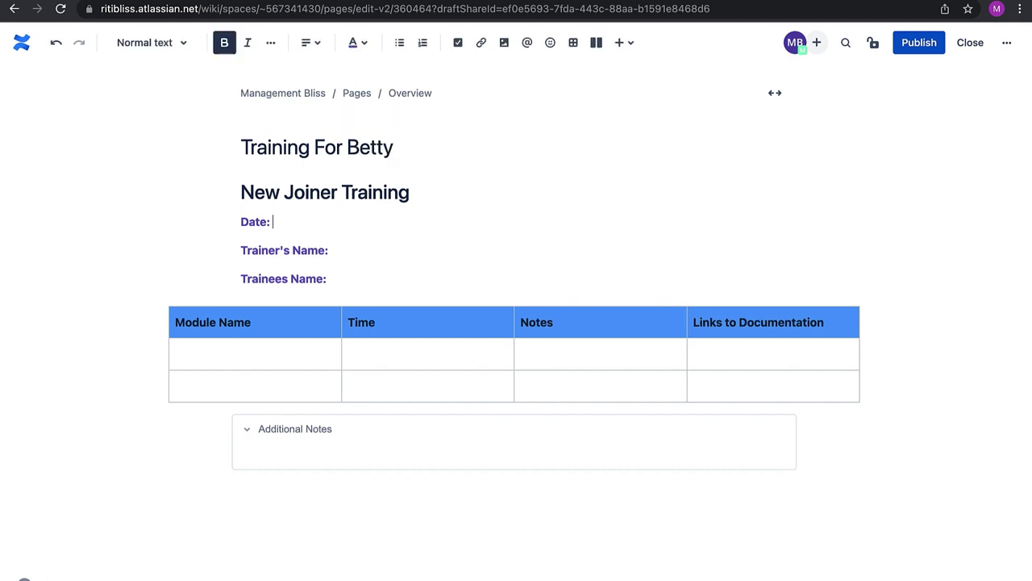
{"action": "type", "text": "08-Feb-22"}
{"action": "left_click", "coordinate": [330, 251]}
{"action": "type", "text": "Samantha"}
{"action": "left_click", "coordinate": [327, 278]}
{"action": "type", "text": "Be"}
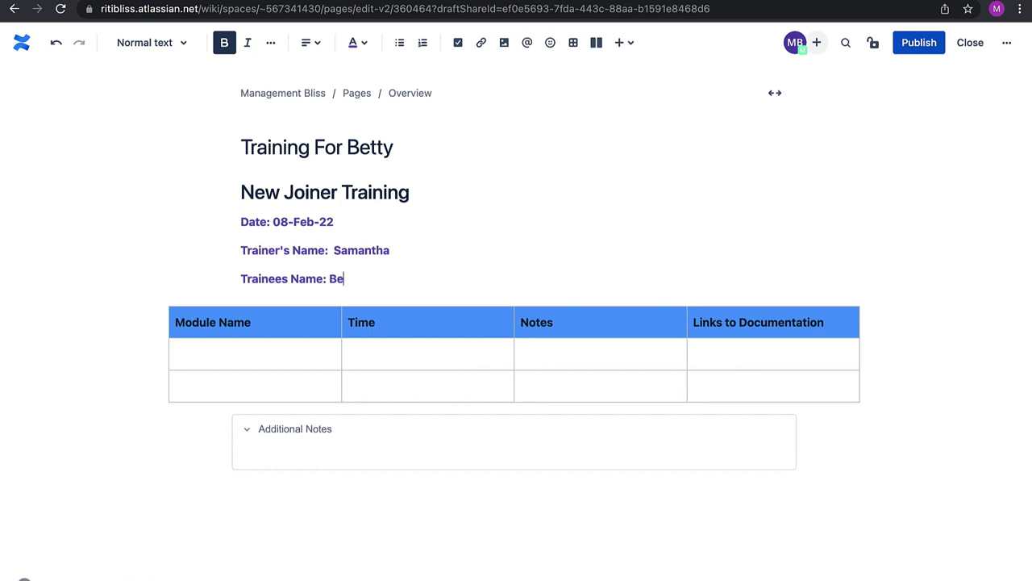
{"action": "type", "text": "tty"}
Fill the Security row (11:00 a.m., 'Module is tricky', Overview link) and add the practice-exercises note
{"action": "left_click", "coordinate": [242, 353]}
{"action": "type", "text": "Secu"}
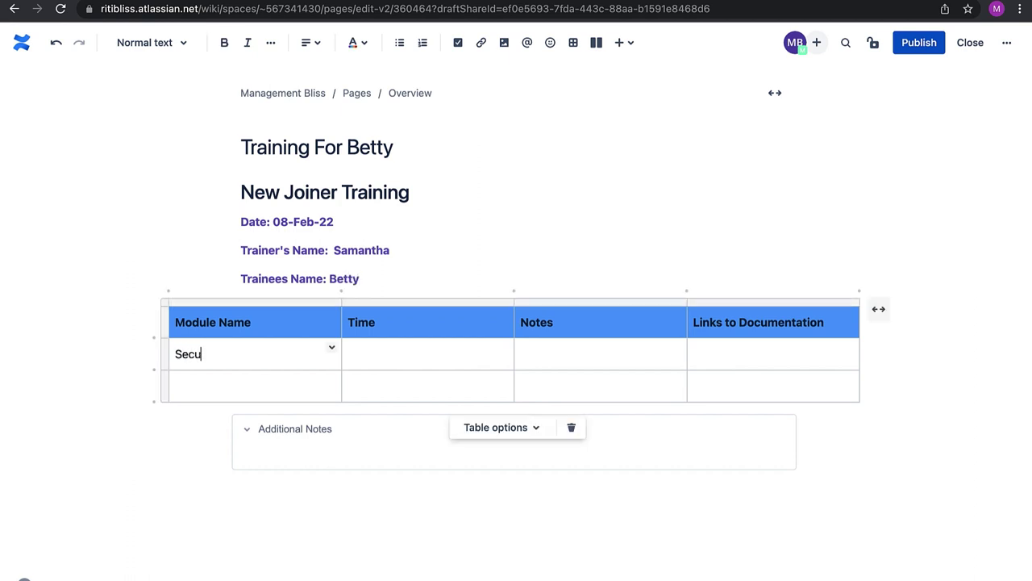
{"action": "type", "text": "rity"}
{"action": "left_click", "coordinate": [348, 353]}
{"action": "type", "text": "11:00 a.m."}
{"action": "left_click", "coordinate": [521, 353]}
{"action": "type", "text": "Mo"}
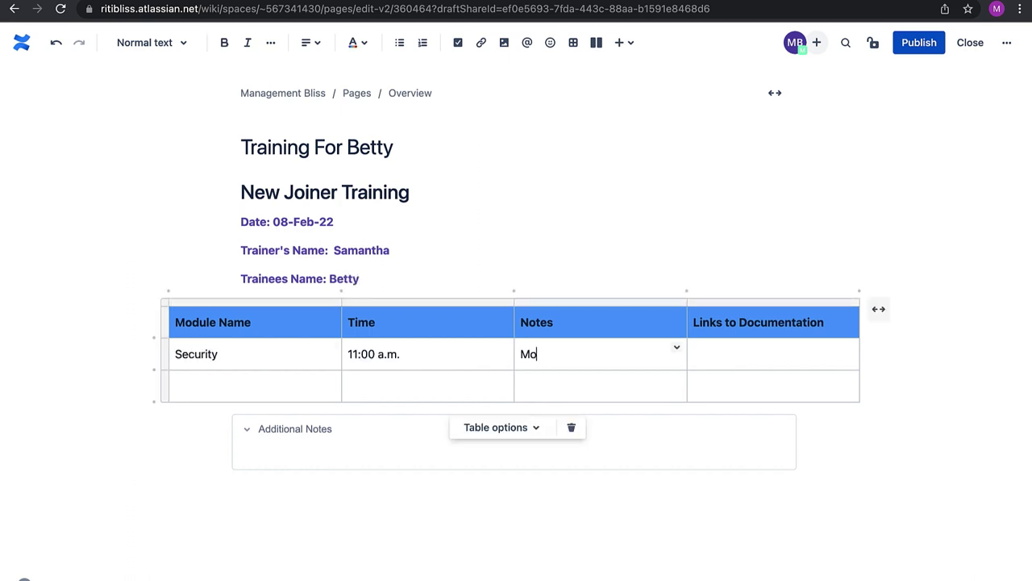
{"action": "type", "text": "dule is tricky"}
{"action": "left_click", "coordinate": [714, 345]}
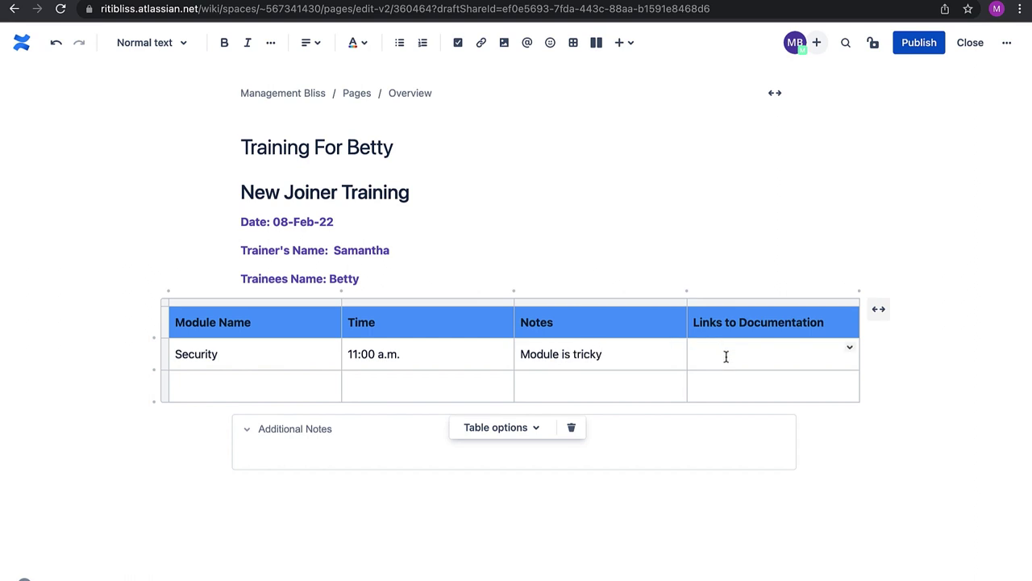
{"action": "left_click", "coordinate": [481, 46]}
{"action": "left_click", "coordinate": [726, 212]}
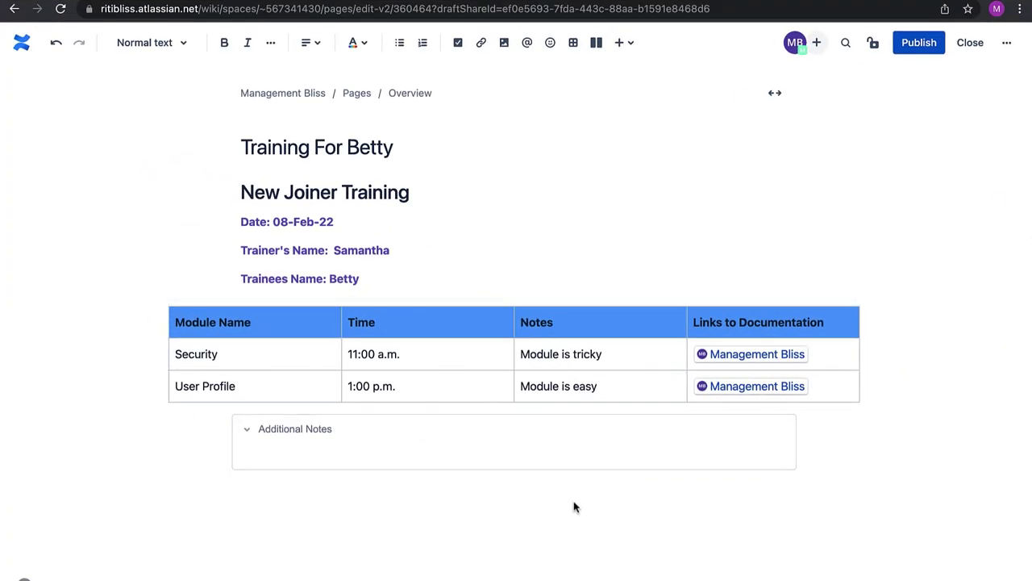
{"action": "left_click", "coordinate": [352, 457]}
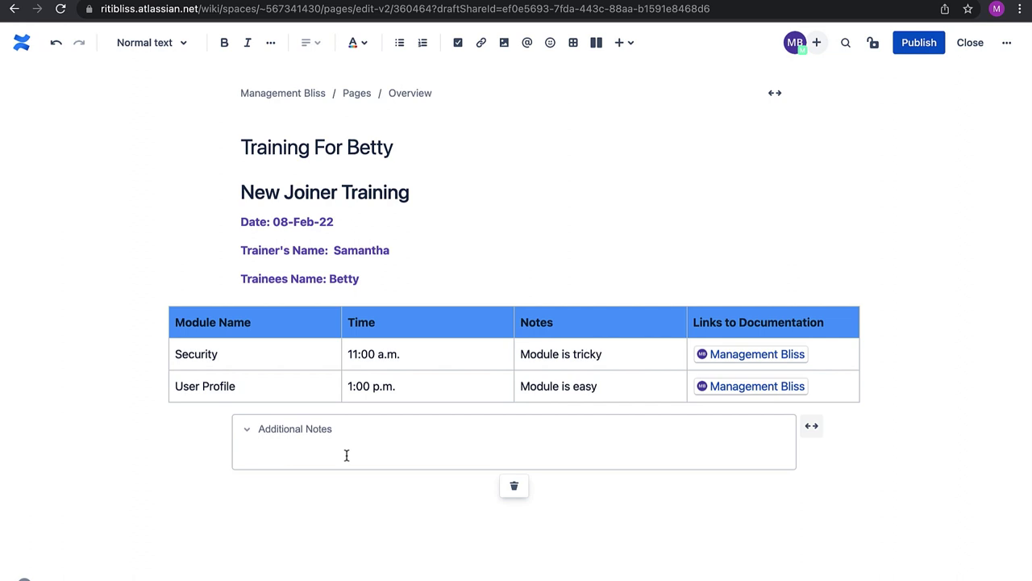
{"action": "type", "text": "Please post the "}
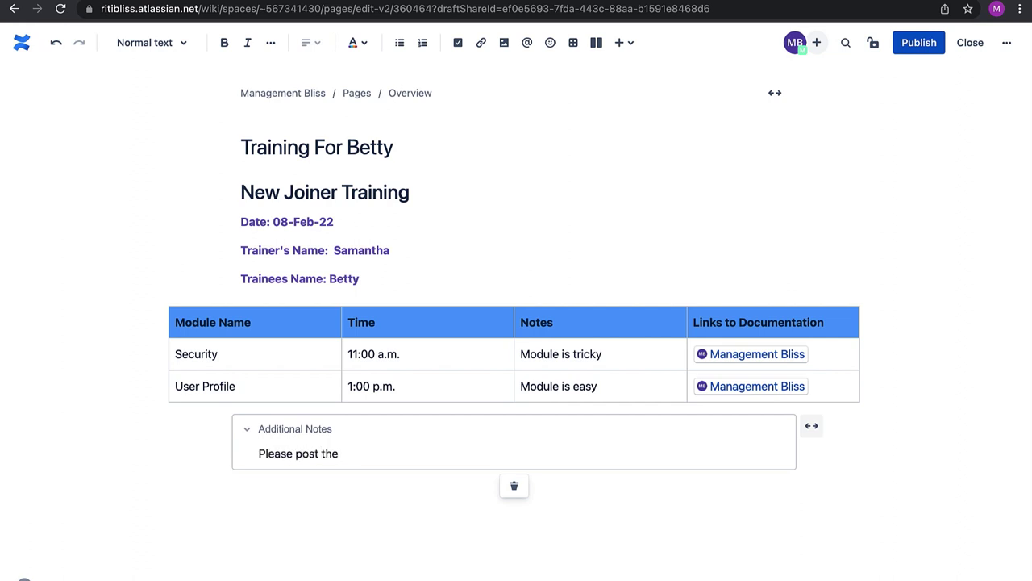
{"action": "type", "text": "practice exce"}
{"action": "type", "text": "rises."}
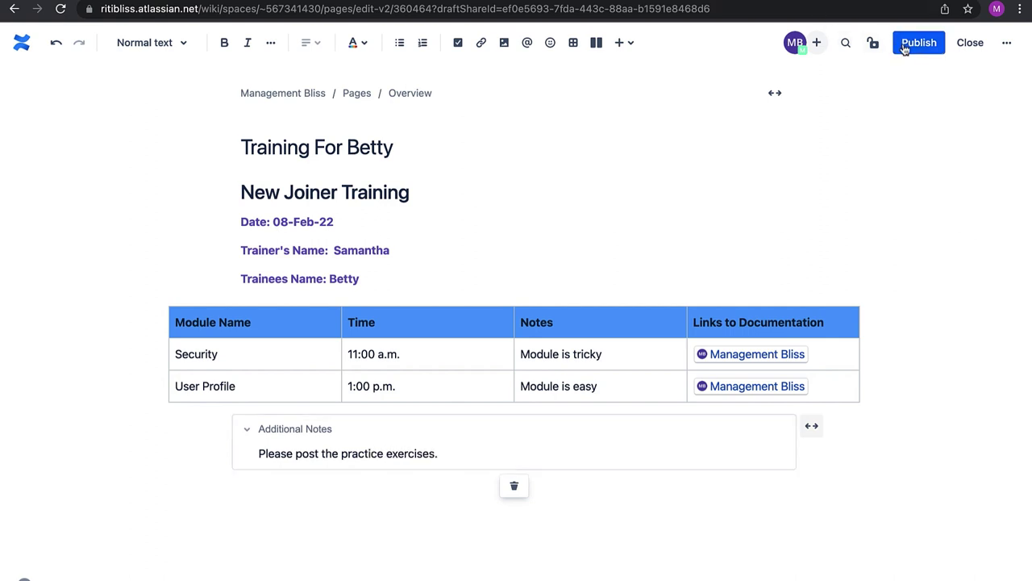
Publish Training For Betty and switch to the BlissTeamSpace space
{"action": "left_click", "coordinate": [919, 43]}
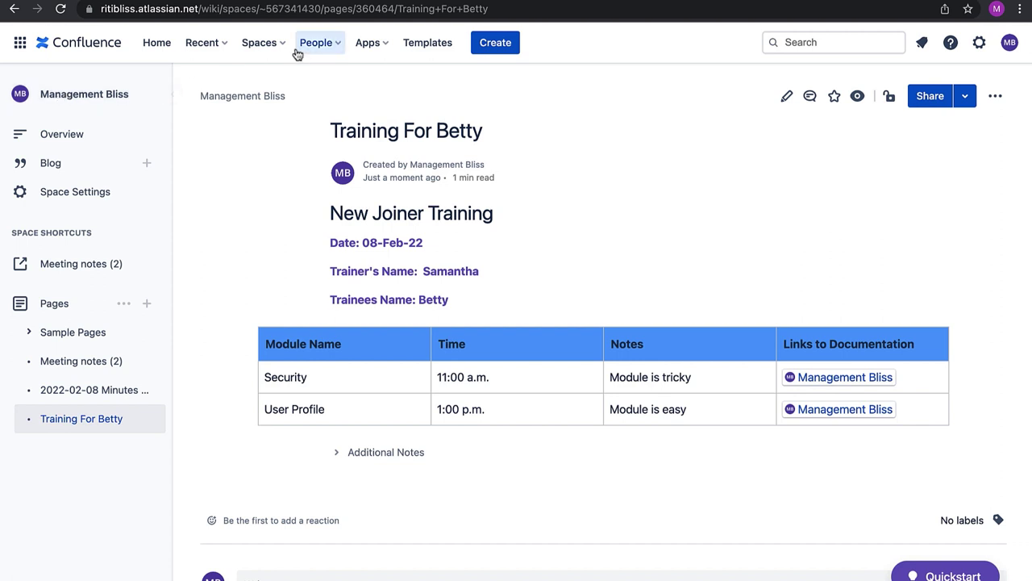
{"action": "left_click", "coordinate": [266, 44]}
{"action": "left_click", "coordinate": [301, 101]}
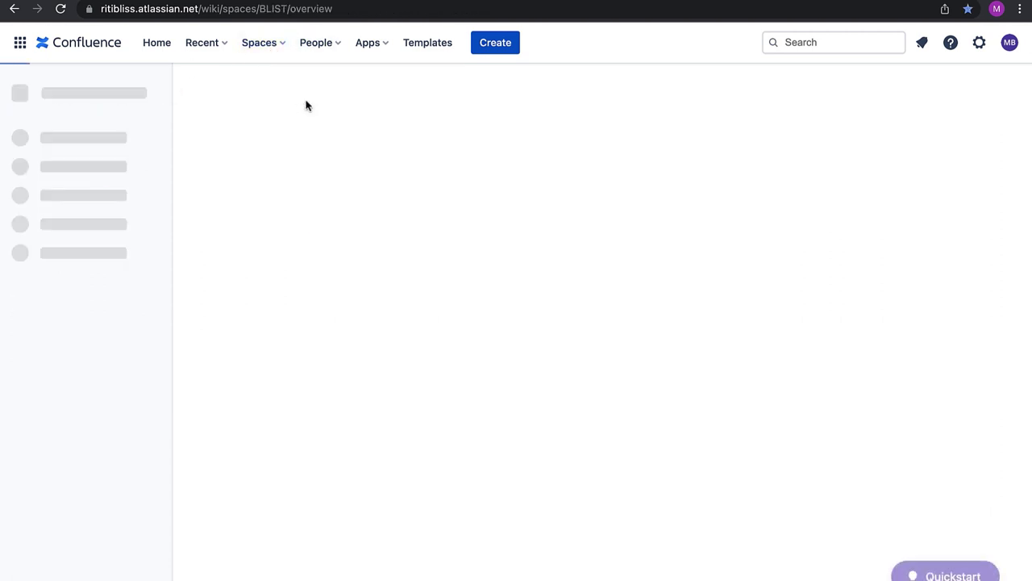
Open the site administration settings from BlissTeamSpace and scroll the admin sidebar to Look and Feel
{"action": "left_click_drag", "start_coordinate": [200, 95], "coordinate": [343, 98]}
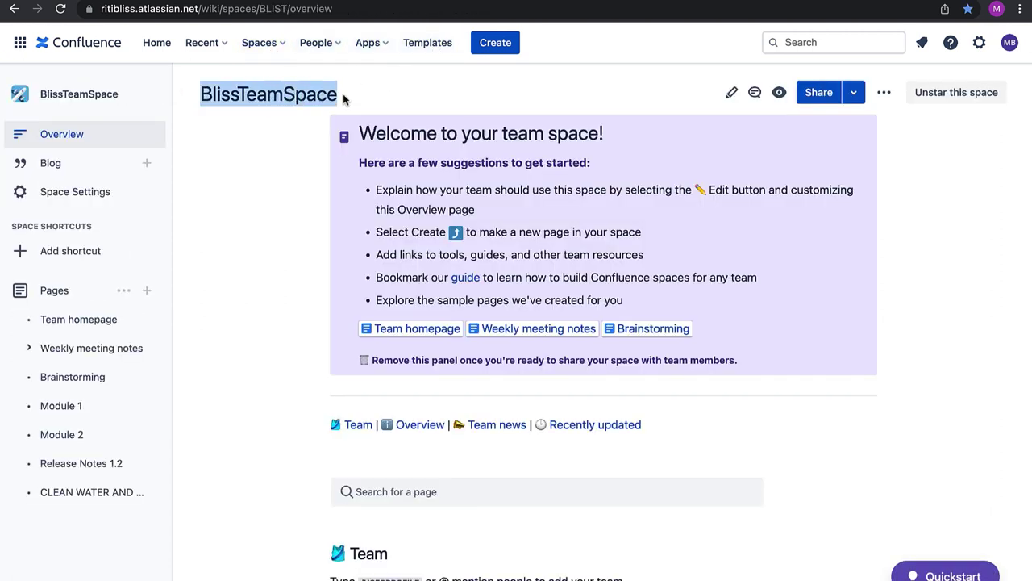
{"action": "left_click", "coordinate": [203, 168]}
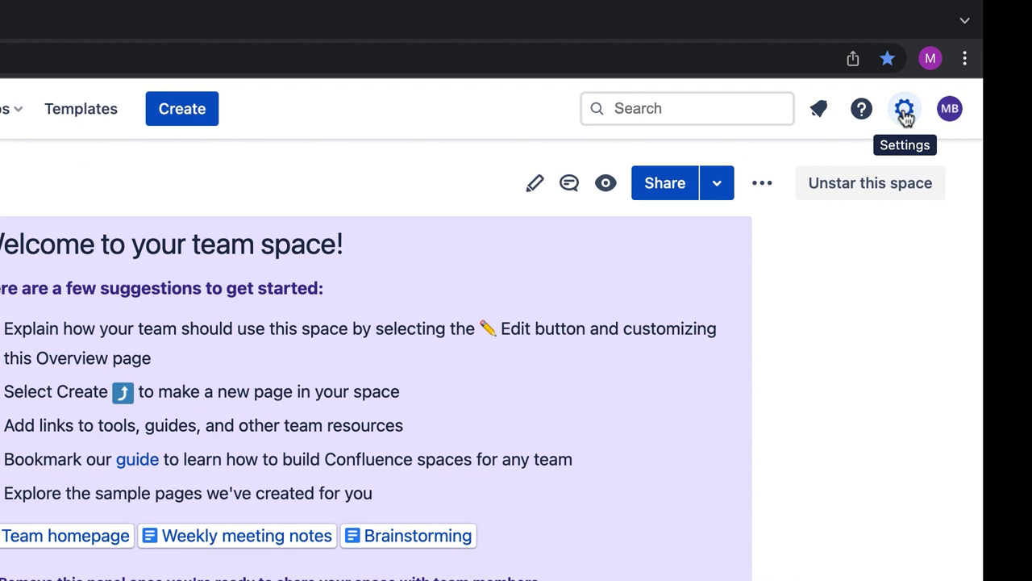
{"action": "left_click", "coordinate": [905, 111]}
{"action": "scroll", "coordinate": [15, 369], "scroll_direction": "down", "scroll_amount": 5}
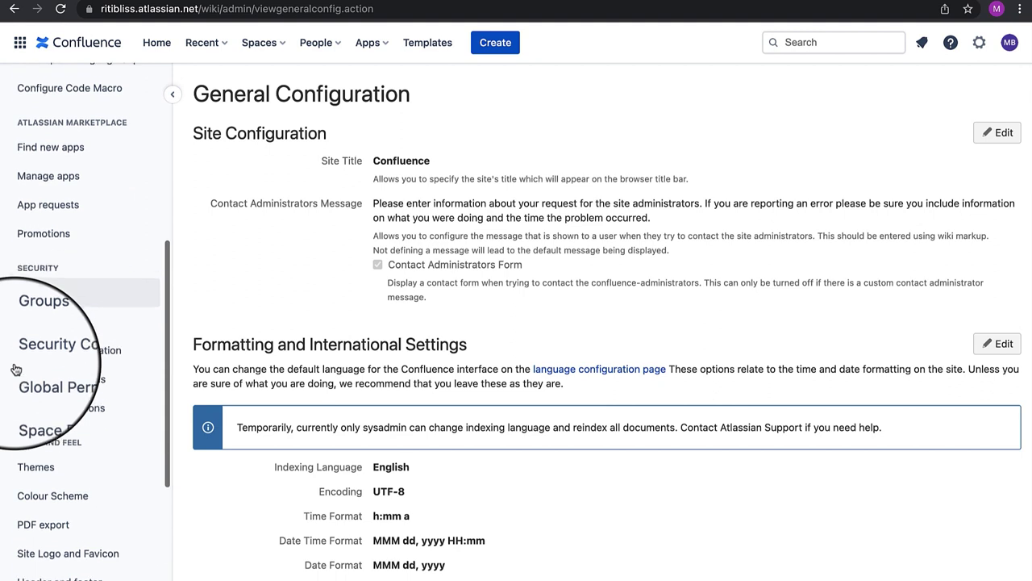
{"action": "scroll", "coordinate": [15, 370], "scroll_direction": "down", "scroll_amount": 6}
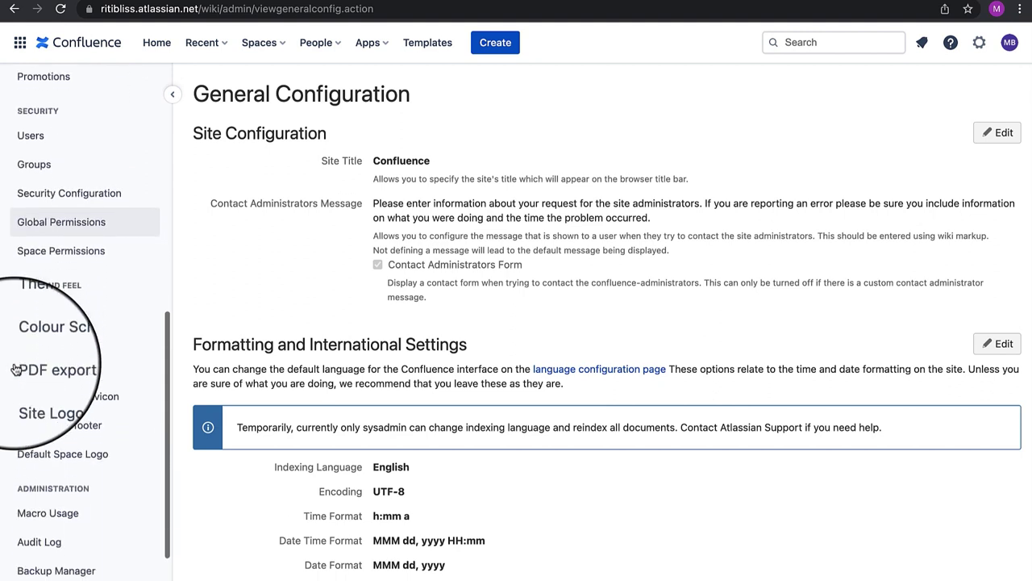
{"action": "scroll", "coordinate": [64, 307], "scroll_direction": "up", "scroll_amount": 2}
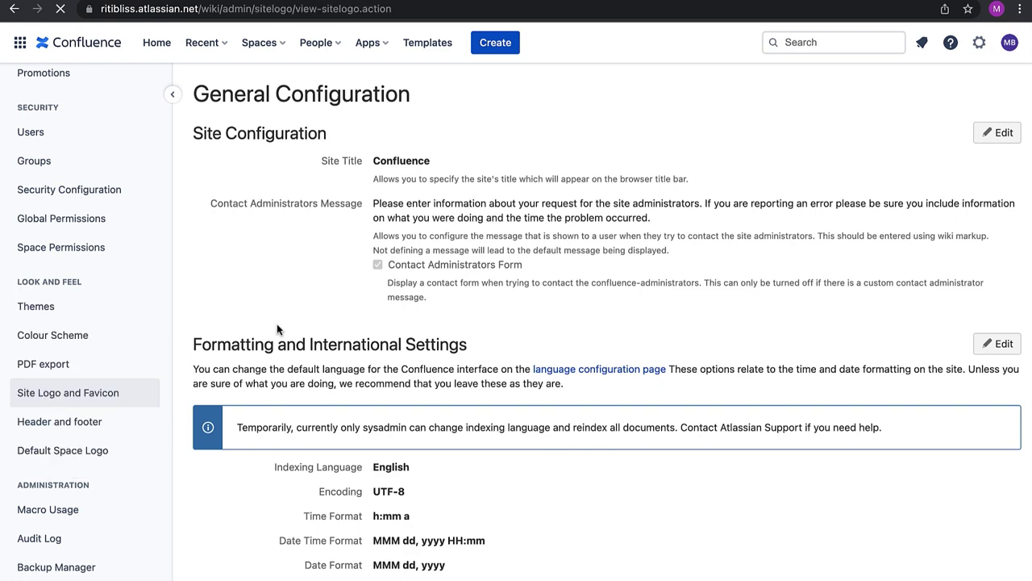
Rename the site Management Bliss, upload a screenshot as the logo, show logo and title, and save
{"action": "double_click", "coordinate": [321, 200]}
{"action": "type", "text": "Management Bliss"}
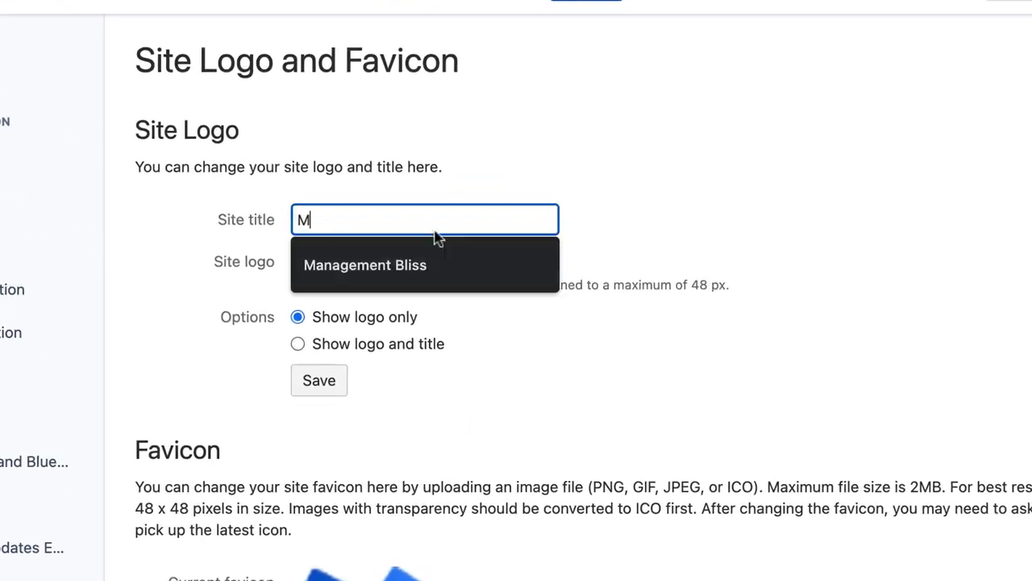
{"action": "left_click", "coordinate": [426, 267]}
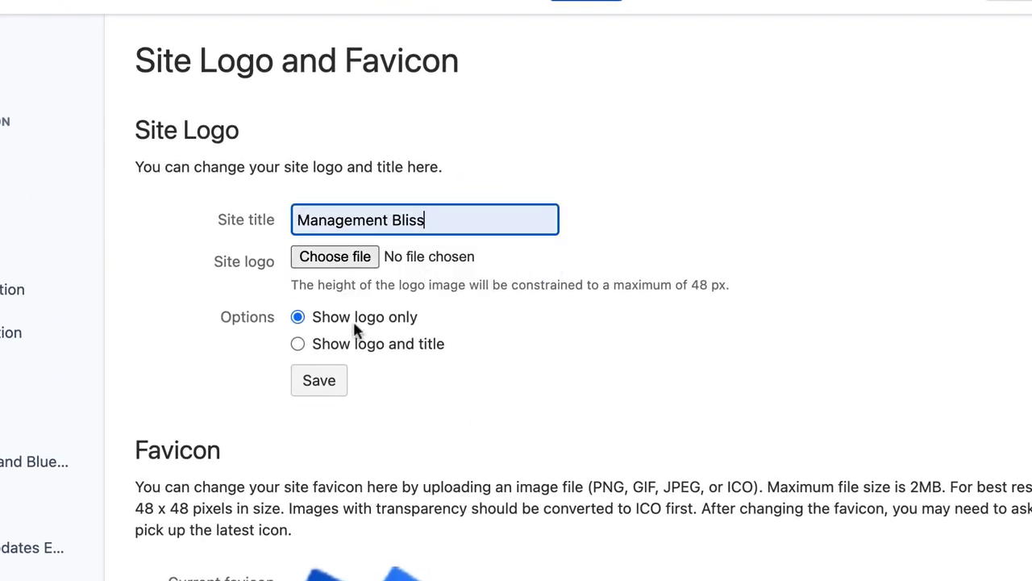
{"action": "left_click", "coordinate": [333, 240]}
{"action": "left_click", "coordinate": [380, 295]}
{"action": "left_click", "coordinate": [759, 477]}
{"action": "left_click", "coordinate": [352, 306]}
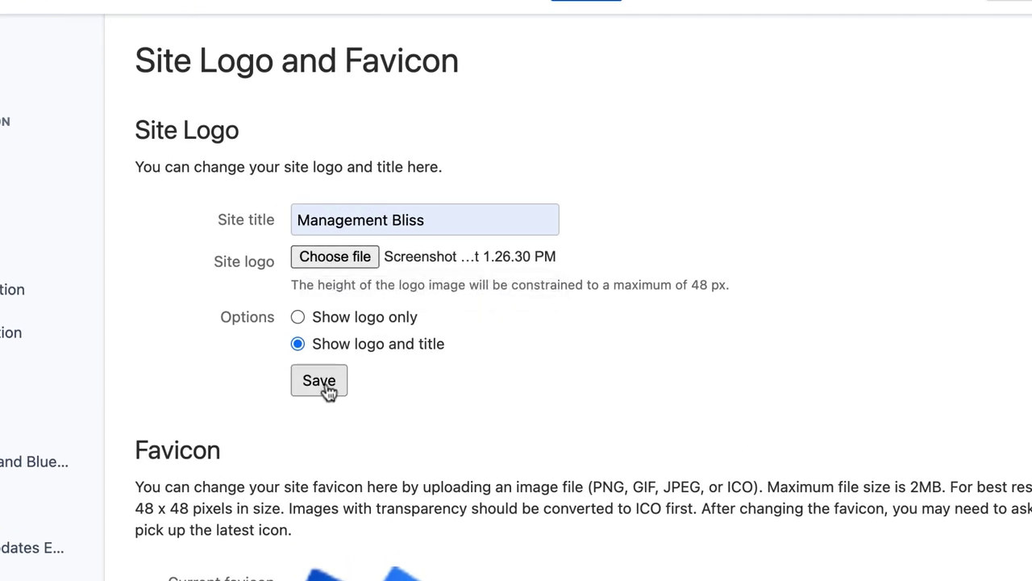
{"action": "left_click", "coordinate": [323, 390]}
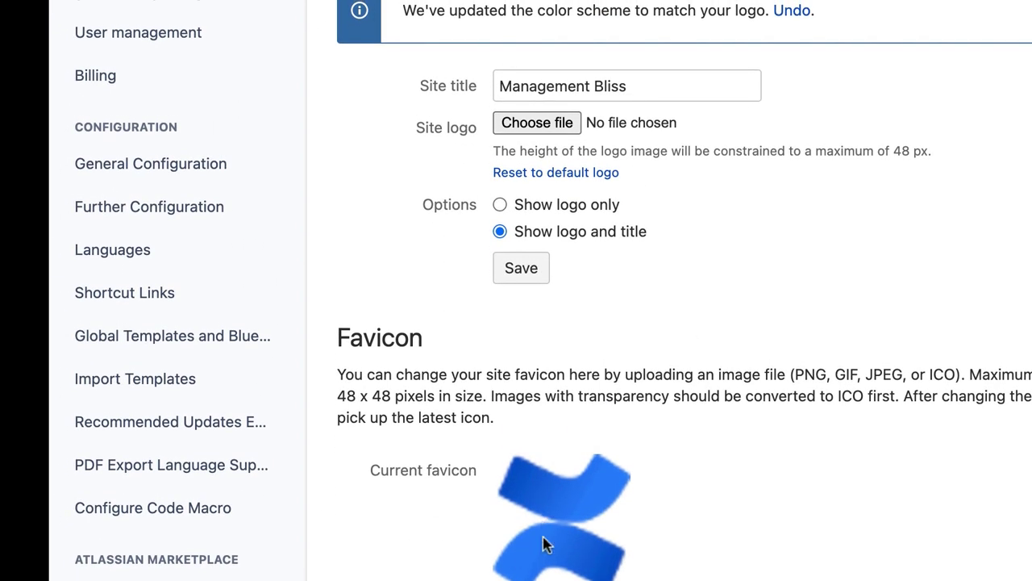
{"action": "scroll", "coordinate": [794, 564], "scroll_direction": "down", "scroll_amount": 2}
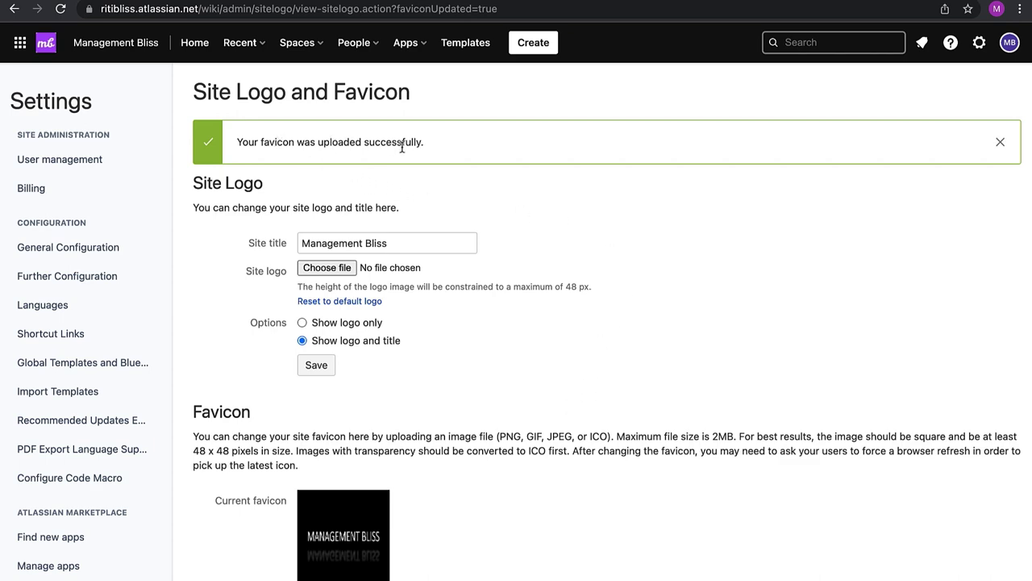
{"action": "scroll", "coordinate": [202, 306], "scroll_direction": "down", "scroll_amount": 1}
{"action": "scroll", "coordinate": [203, 307], "scroll_direction": "up", "scroll_amount": 1}
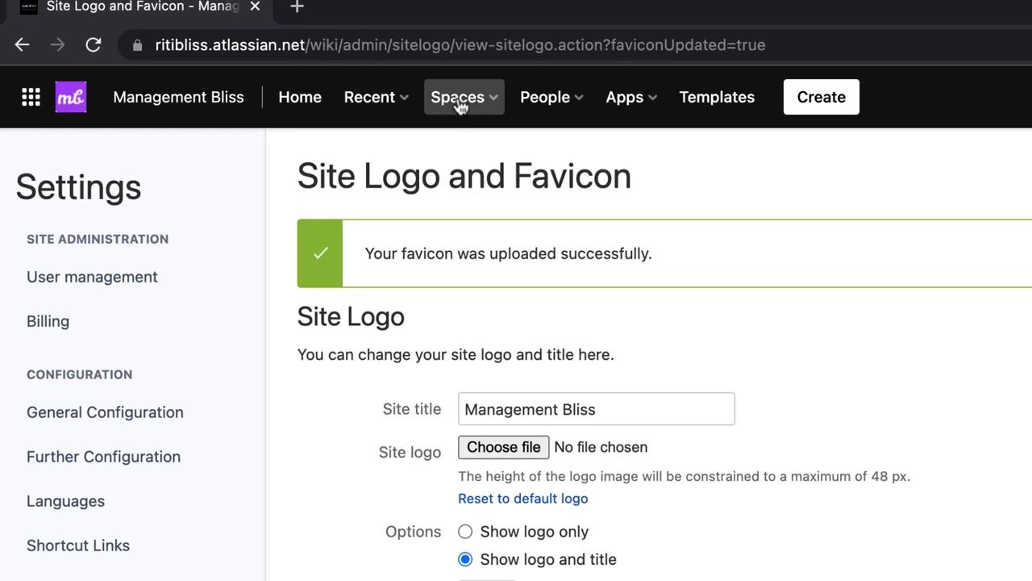
Go to the BlissTeamSpace overview via the Spaces menu
{"action": "left_click", "coordinate": [457, 103]}
{"action": "left_click", "coordinate": [512, 193]}
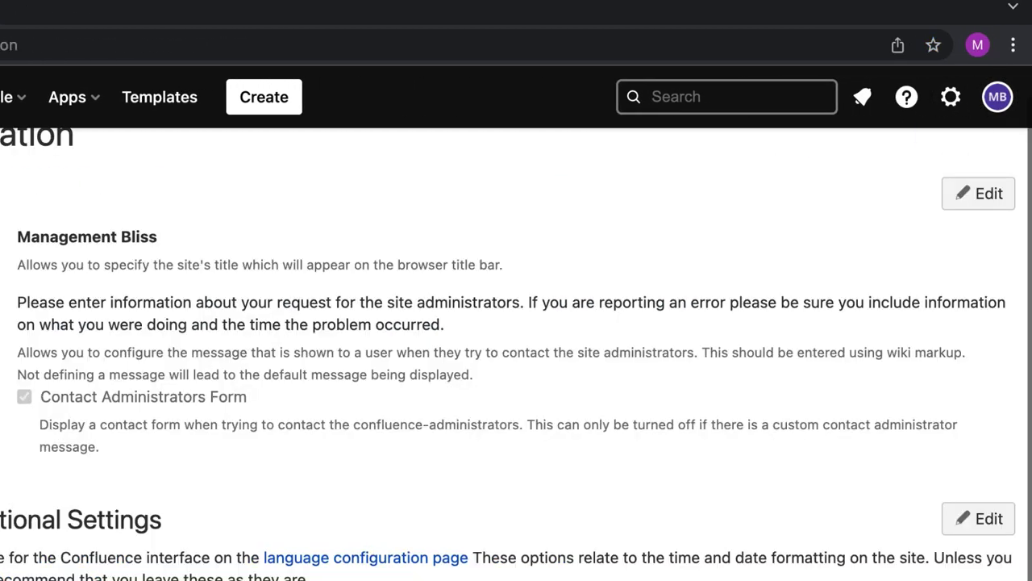
{"action": "scroll", "coordinate": [516, 355], "scroll_direction": "up", "scroll_amount": 1}
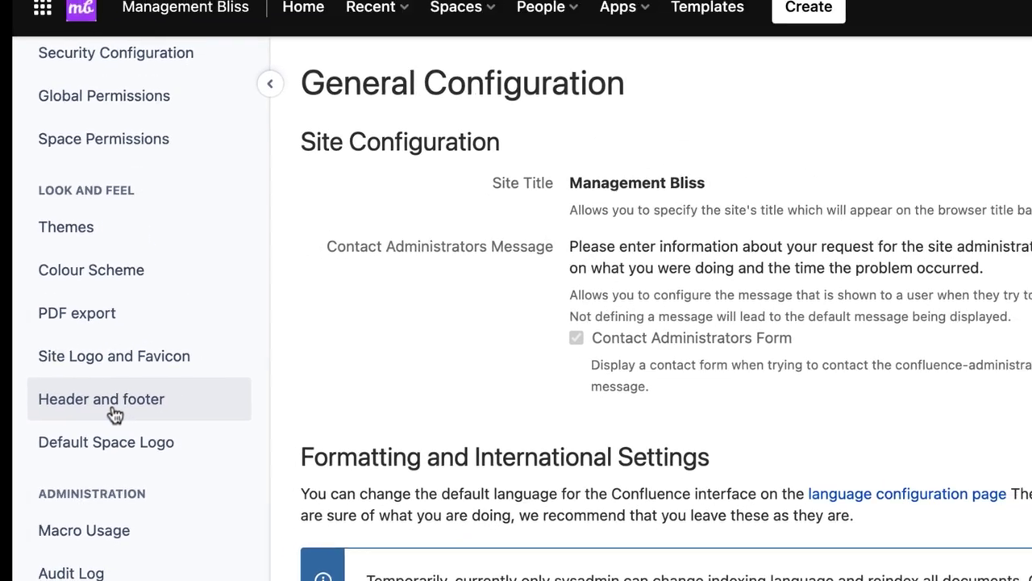
{"action": "left_click", "coordinate": [129, 248]}
{"action": "type", "text": "Managent B"}
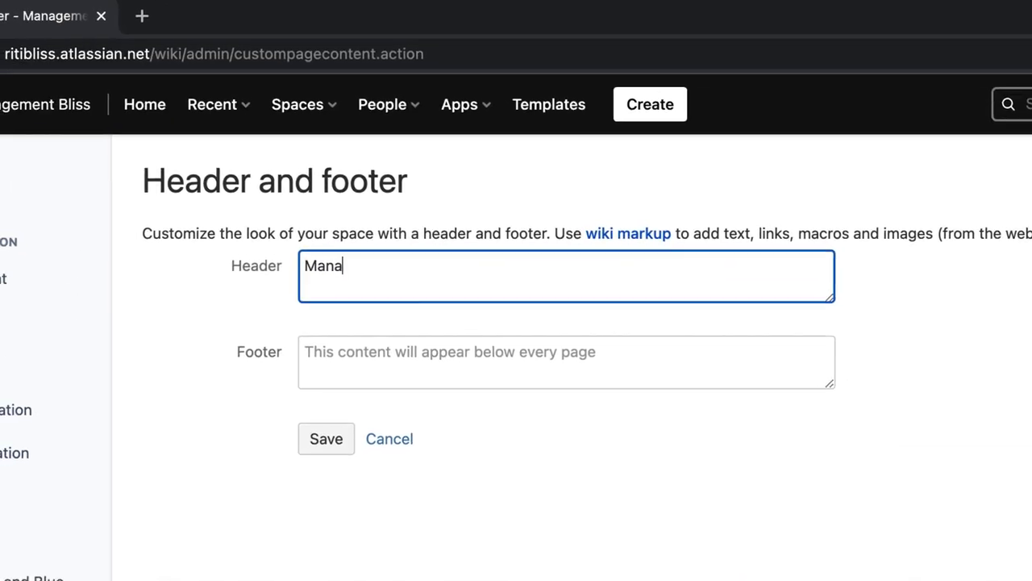
{"action": "type", "text": "liss"}
{"action": "left_click", "coordinate": [549, 265]}
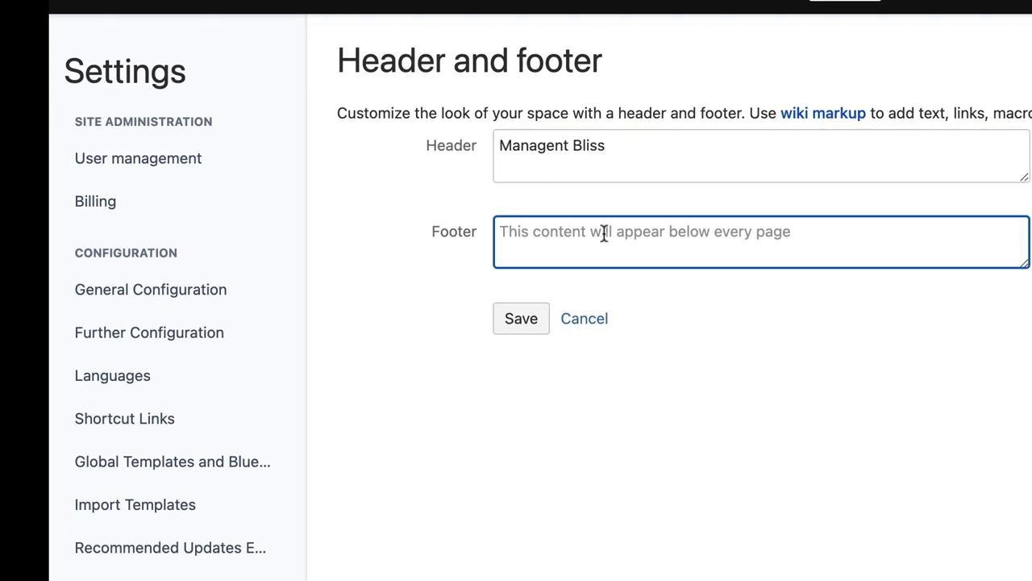
{"action": "type", "text": "@2022 www.managementbliss.com"}
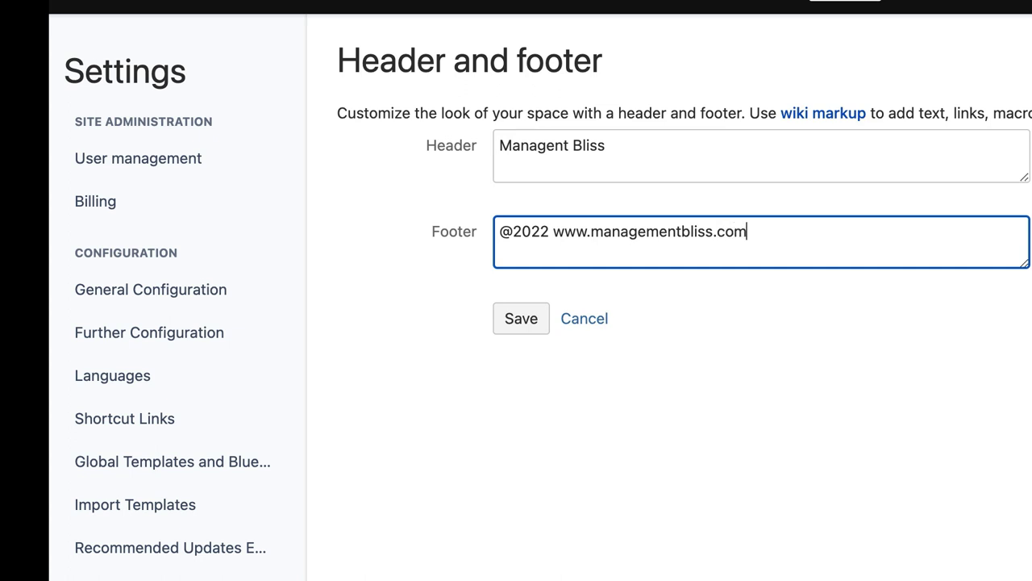
{"action": "left_click", "coordinate": [507, 326]}
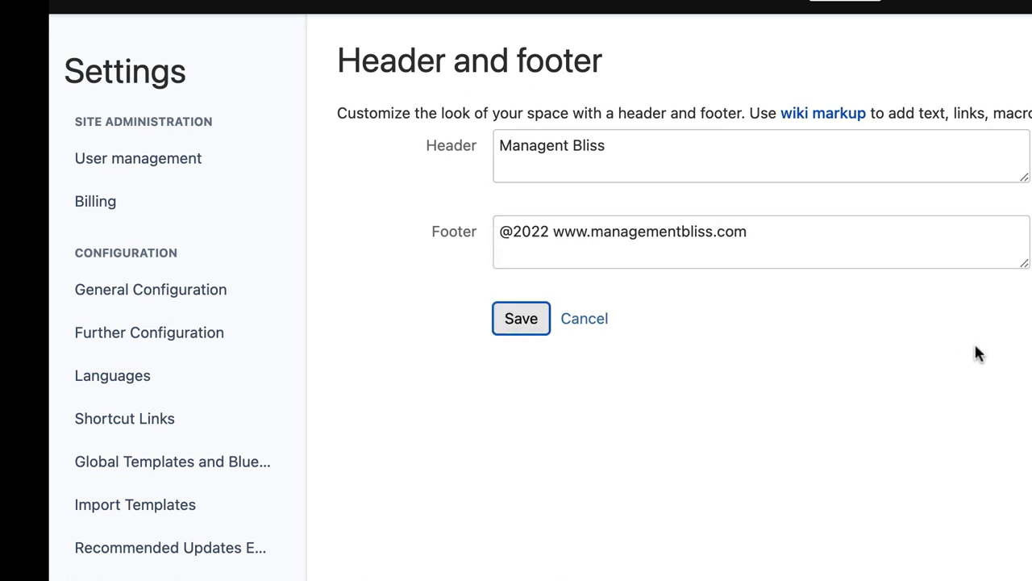
{"action": "left_click", "coordinate": [486, 50]}
{"action": "left_click", "coordinate": [532, 134]}
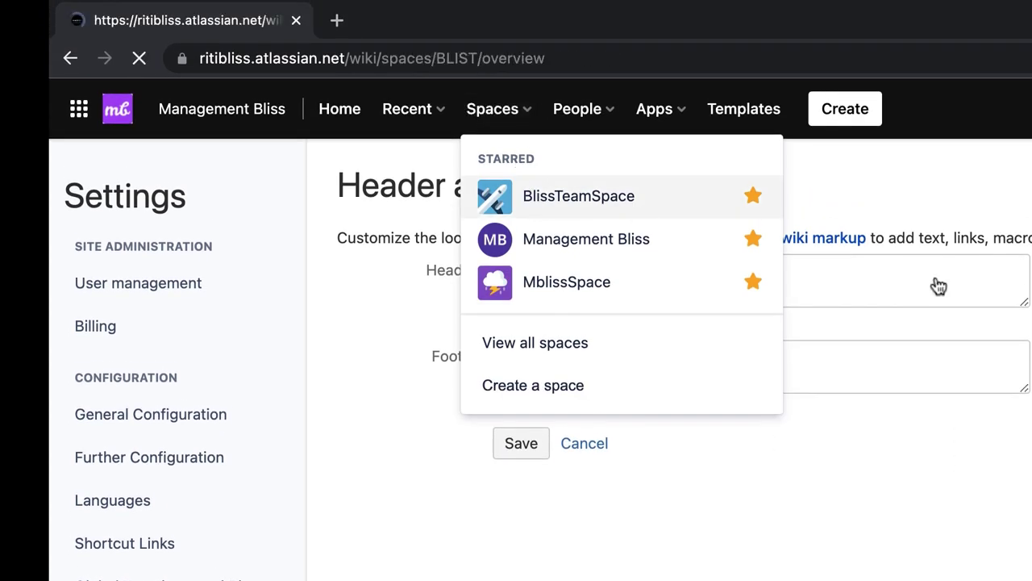
Open Release Notes 1.2 and select its header and footer copyright text
{"action": "mouse_move", "coordinate": [63, 459]}
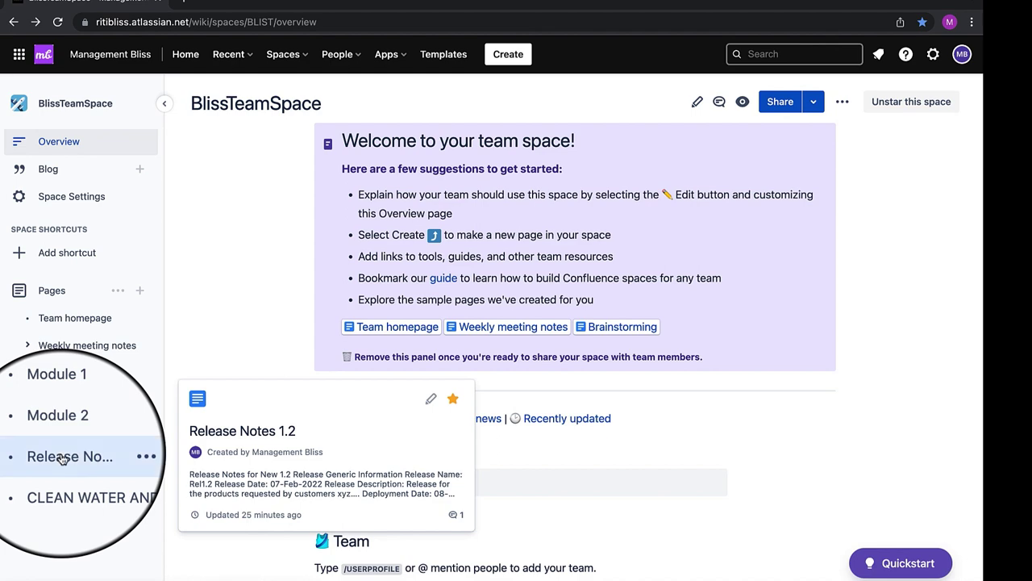
{"action": "left_click", "coordinate": [63, 458]}
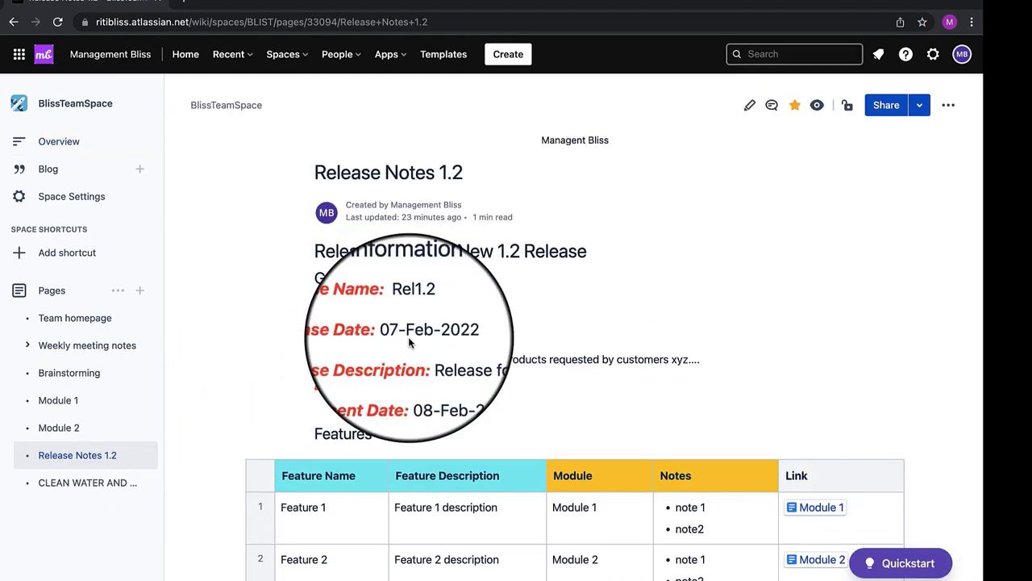
{"action": "left_click_drag", "start_coordinate": [542, 141], "coordinate": [609, 141]}
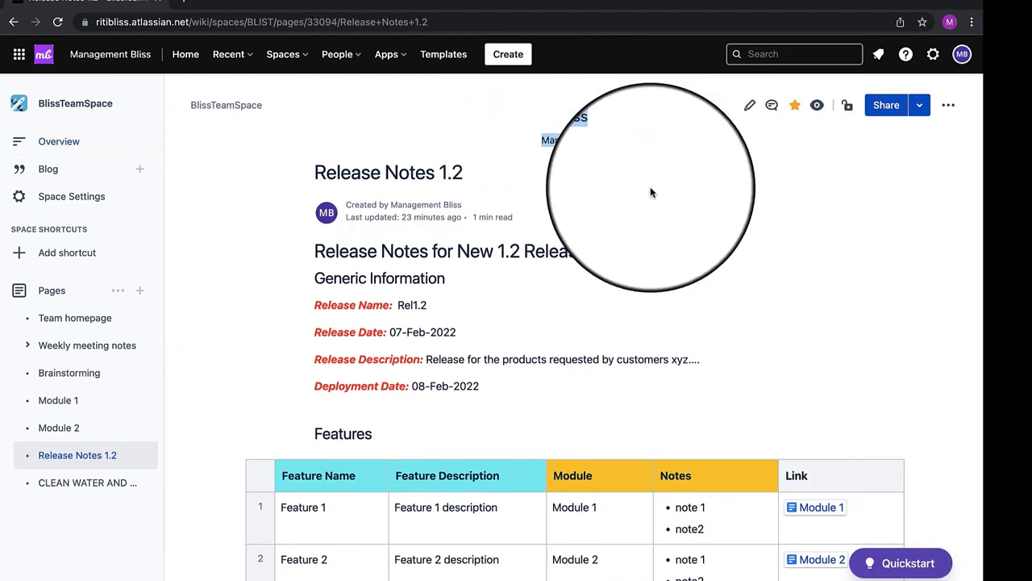
{"action": "scroll", "coordinate": [646, 236], "scroll_direction": "down", "scroll_amount": 1}
{"action": "scroll", "coordinate": [647, 236], "scroll_direction": "down", "scroll_amount": 20}
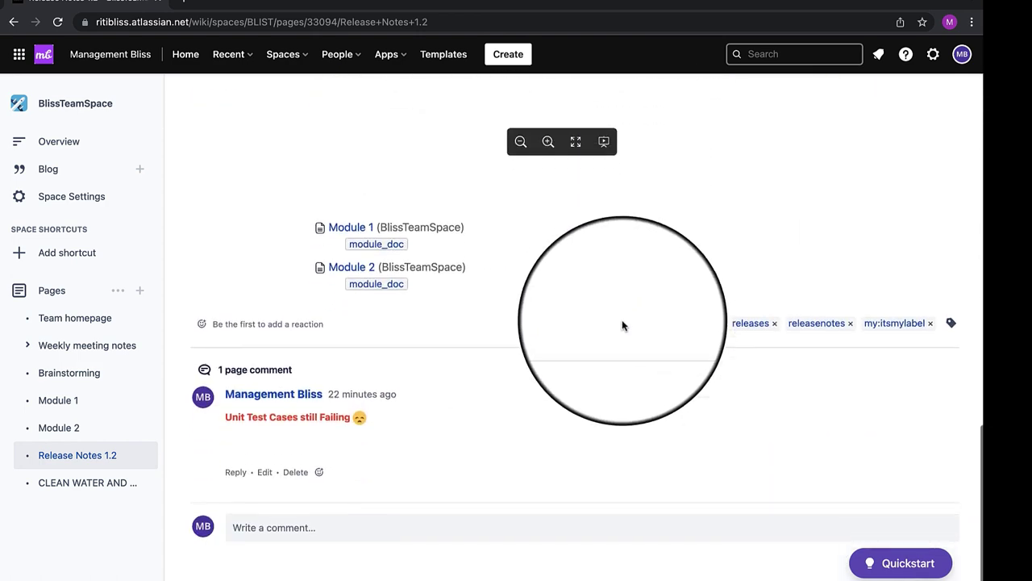
{"action": "left_click_drag", "start_coordinate": [655, 568], "coordinate": [496, 567]}
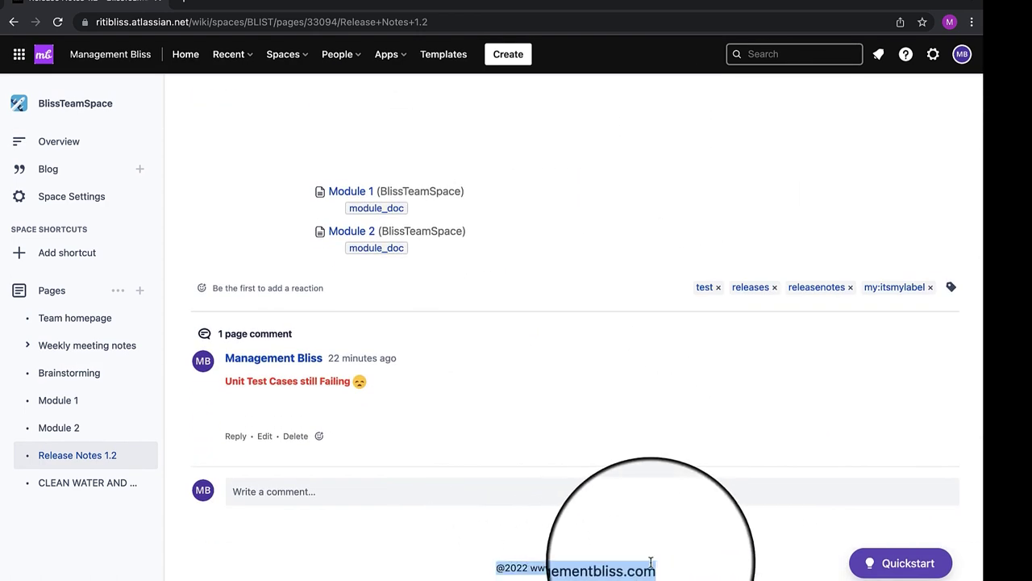
{"action": "scroll", "coordinate": [651, 562], "scroll_direction": "up", "scroll_amount": 20}
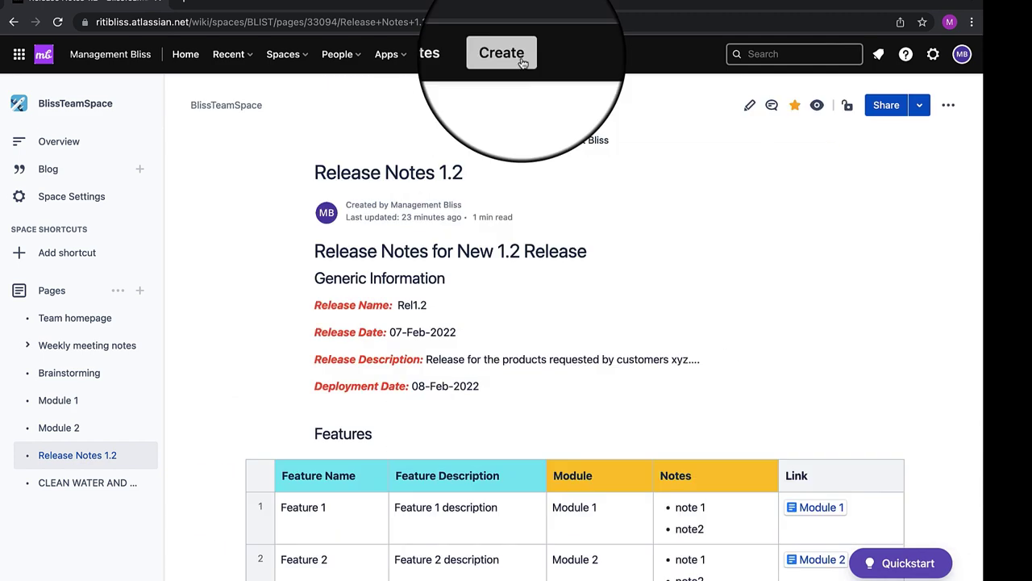
Publish a new page titled TEST PAGE with body 'test data page', then check its header and footer
{"action": "left_click", "coordinate": [508, 54]}
{"action": "type", "text": "T"}
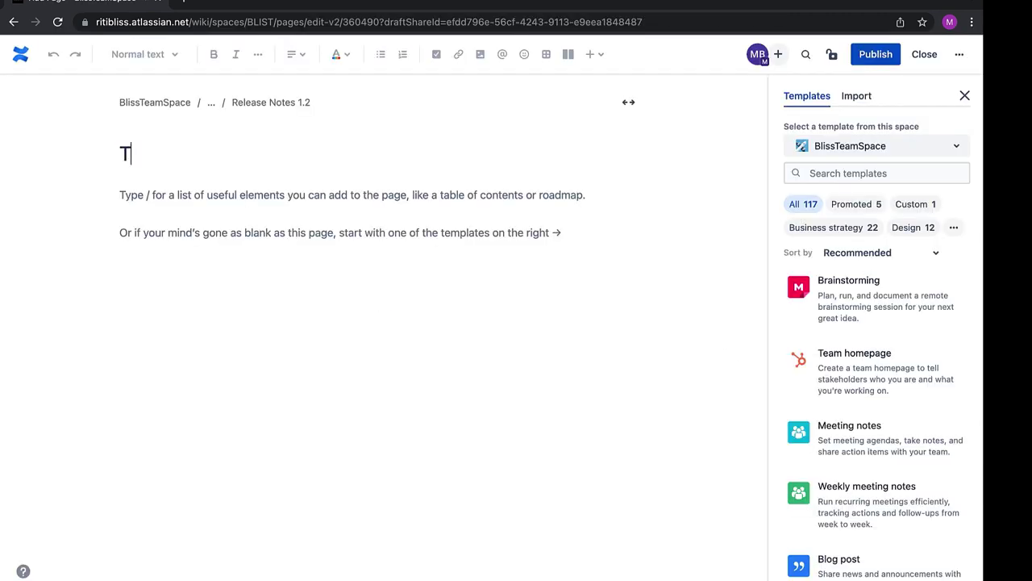
{"action": "type", "text": "EST PAGE"}
{"action": "key", "text": "Return"}
{"action": "type", "text": "test data"}
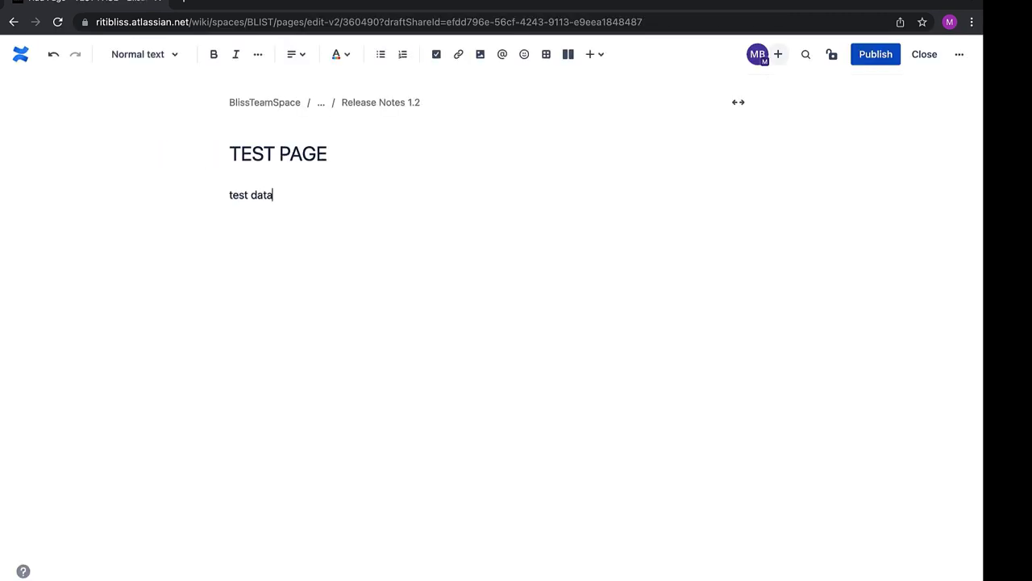
{"action": "type", "text": " page"}
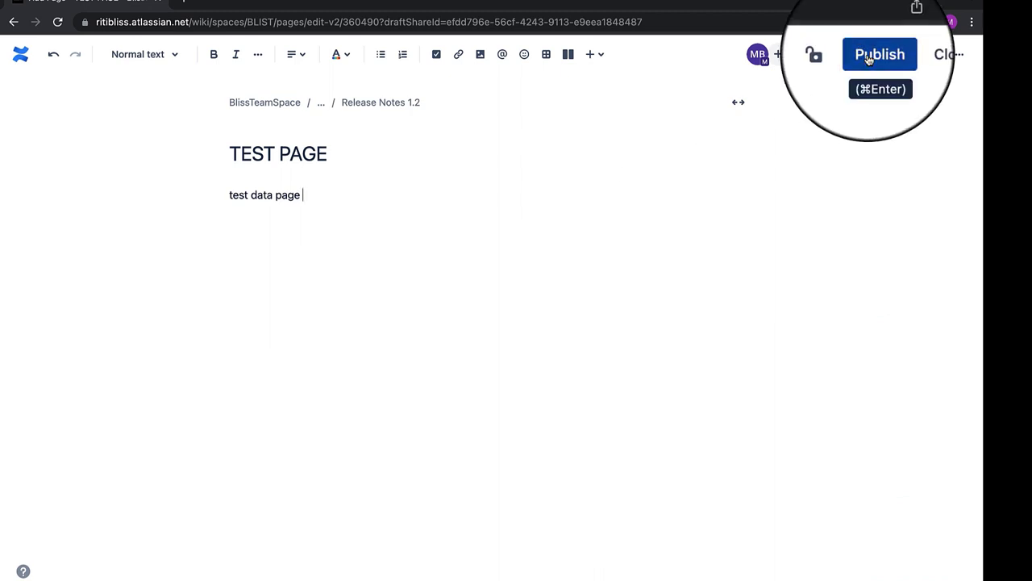
{"action": "left_click", "coordinate": [876, 54]}
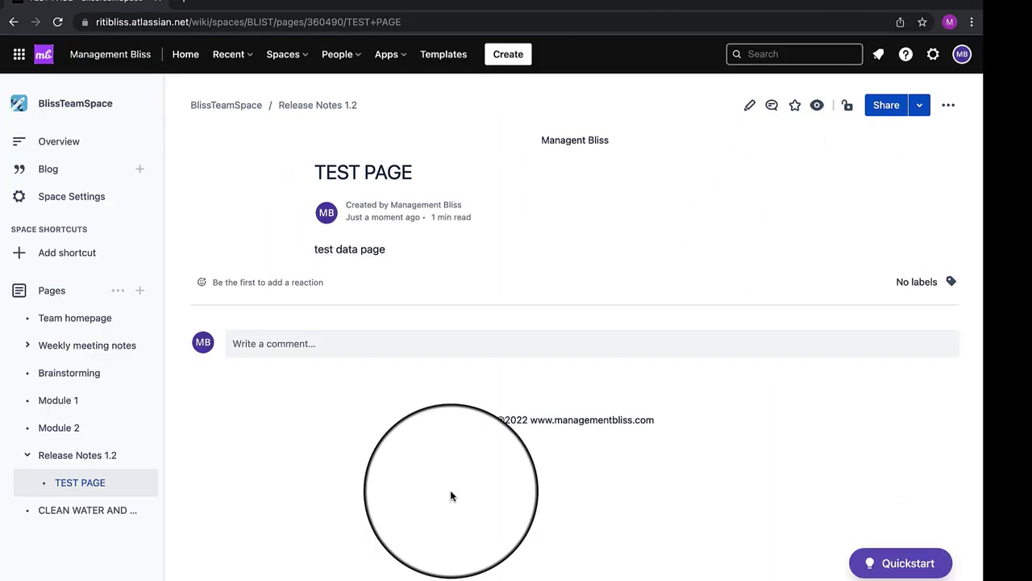
{"action": "left_click_drag", "start_coordinate": [542, 141], "coordinate": [632, 146]}
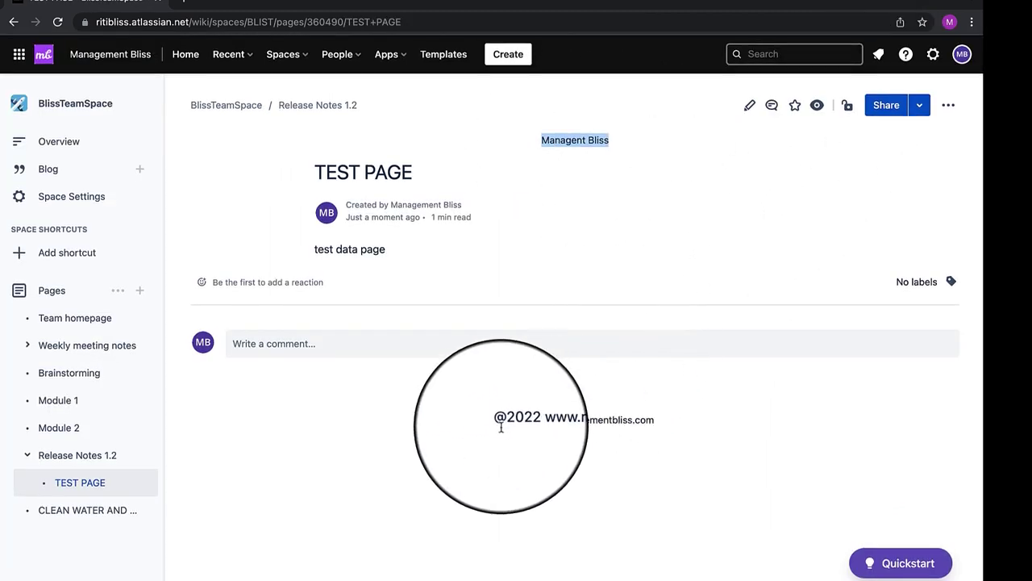
{"action": "left_click_drag", "start_coordinate": [495, 420], "coordinate": [691, 434]}
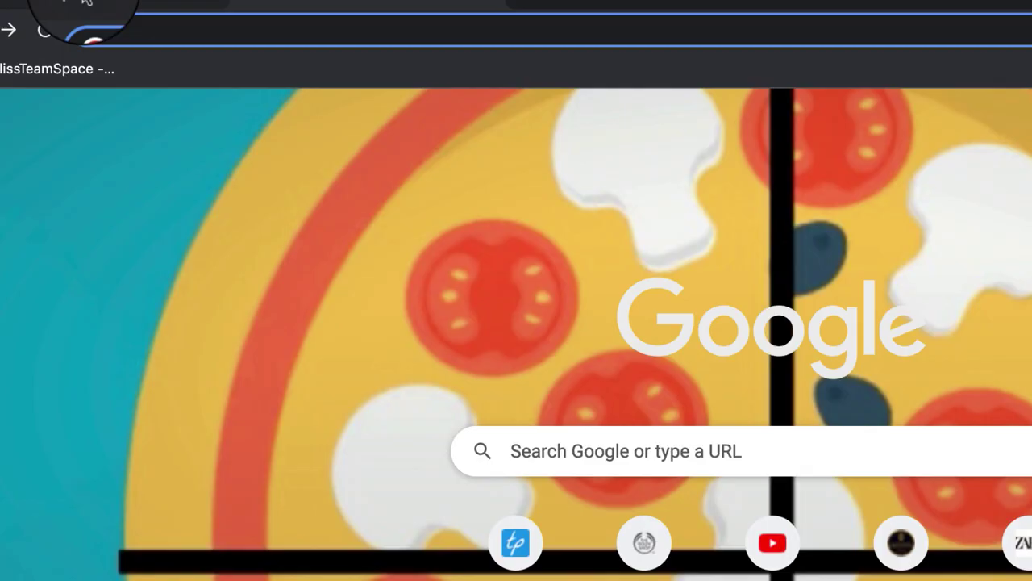
From the BlissTeamSpace tab, go via Spaces to Management Bliss and open Training For Betty
{"action": "left_click", "coordinate": [49, 6]}
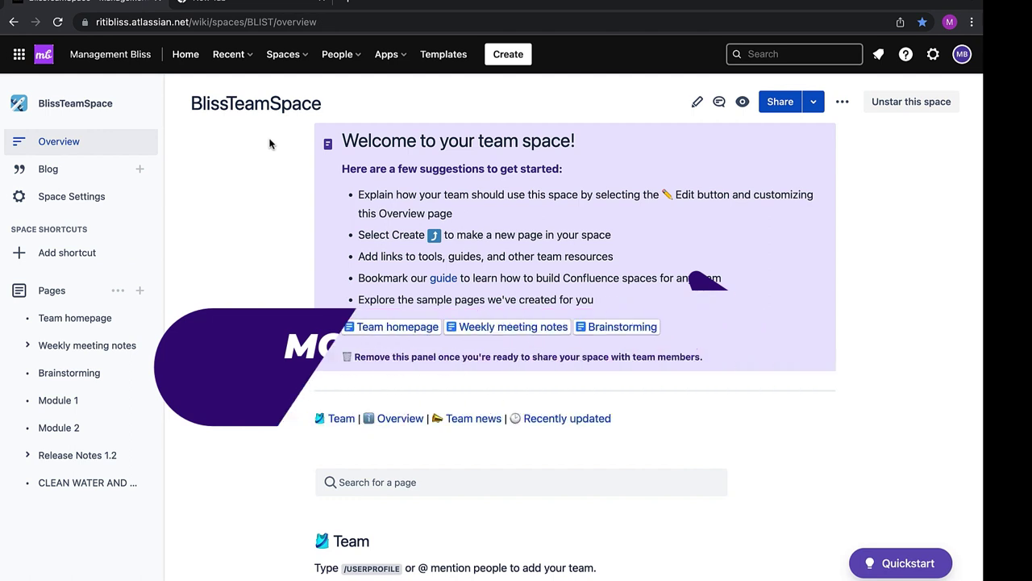
{"action": "left_click", "coordinate": [234, 57]}
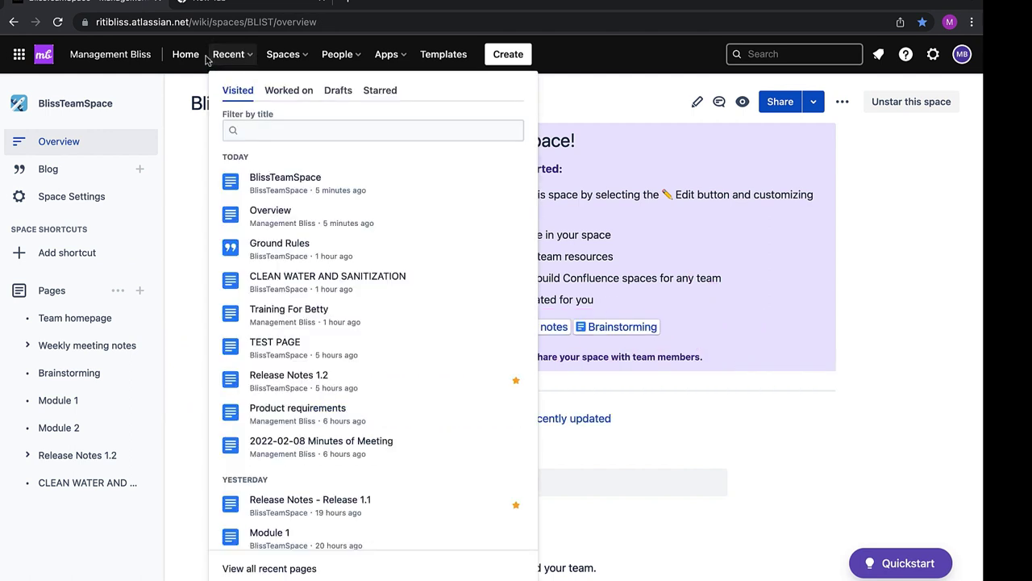
{"action": "left_click", "coordinate": [283, 54]}
{"action": "left_click", "coordinate": [325, 141]}
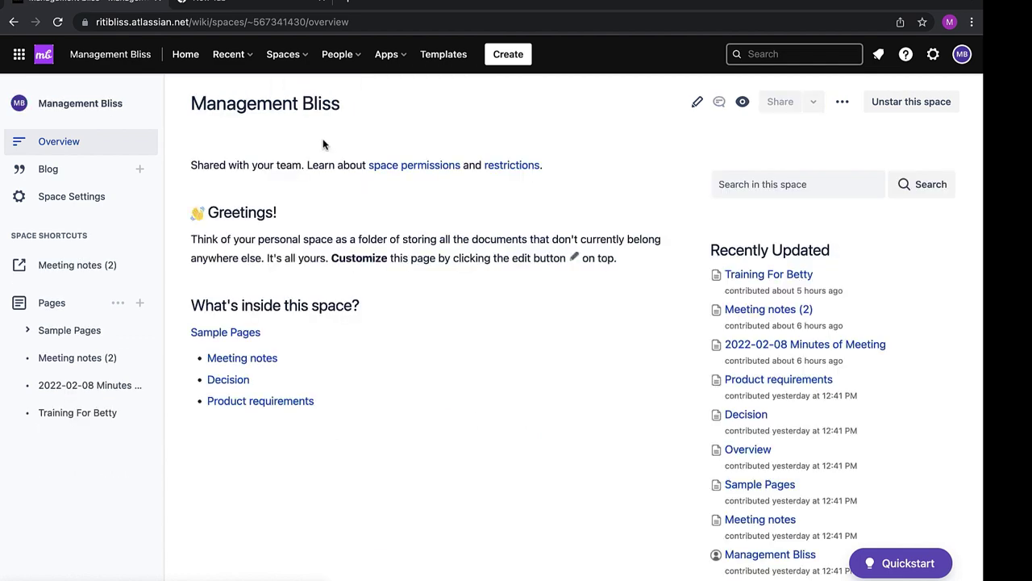
{"action": "left_click", "coordinate": [91, 414]}
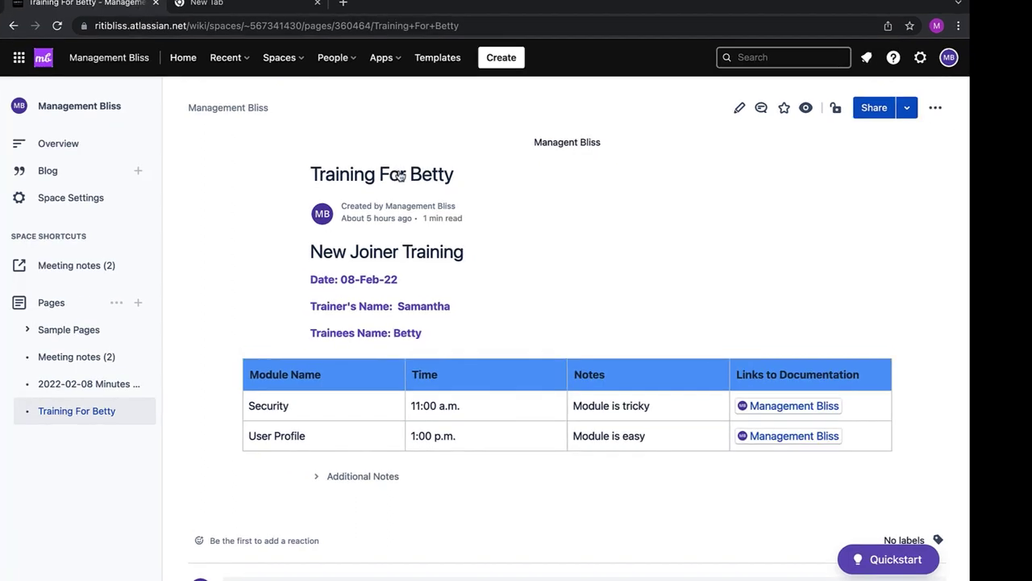
Start moving the page, choosing BlissTeamSpace as destination and placing it as the last child
{"action": "left_click", "coordinate": [937, 110]}
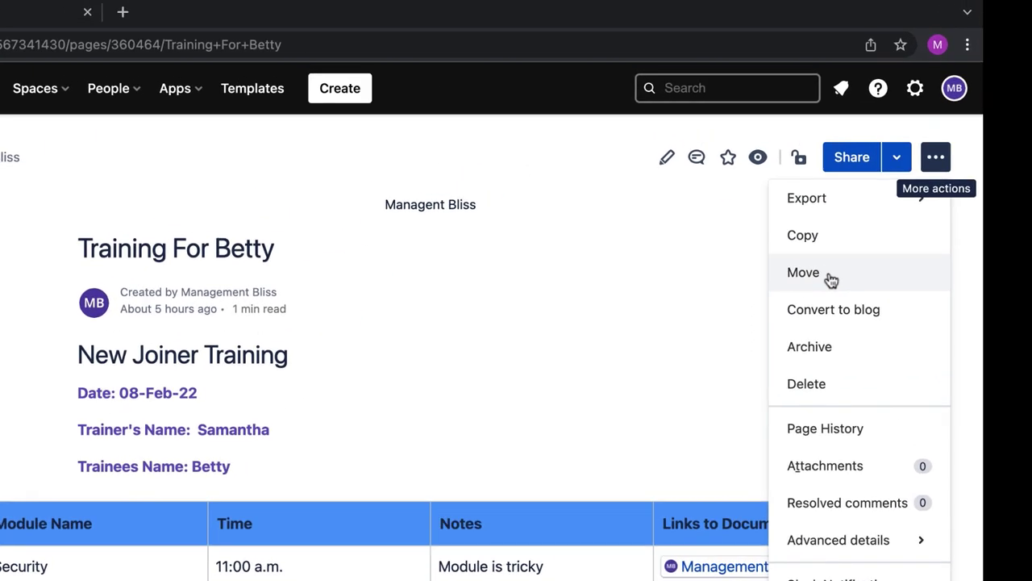
{"action": "left_click", "coordinate": [775, 322]}
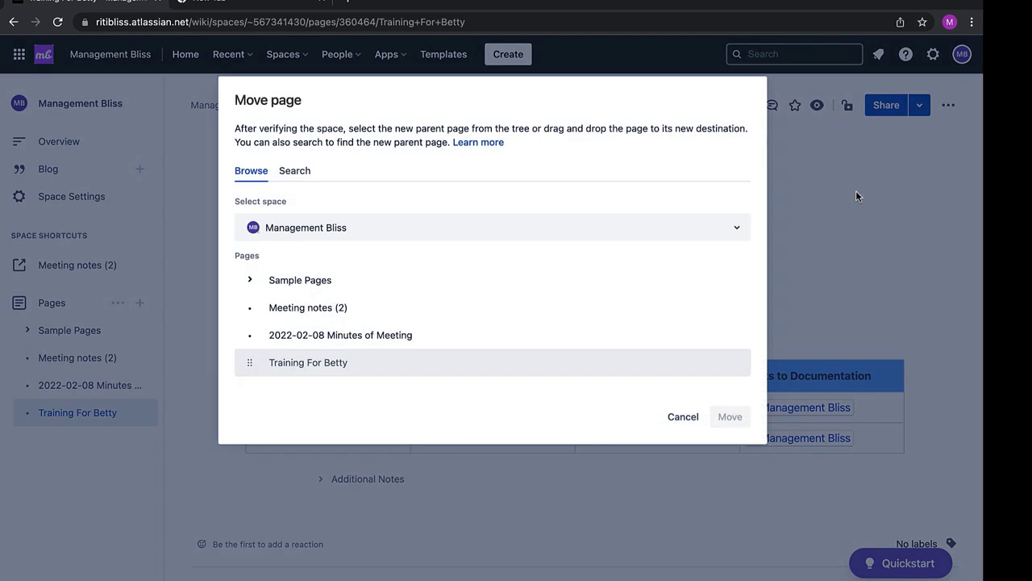
{"action": "left_click", "coordinate": [356, 237]}
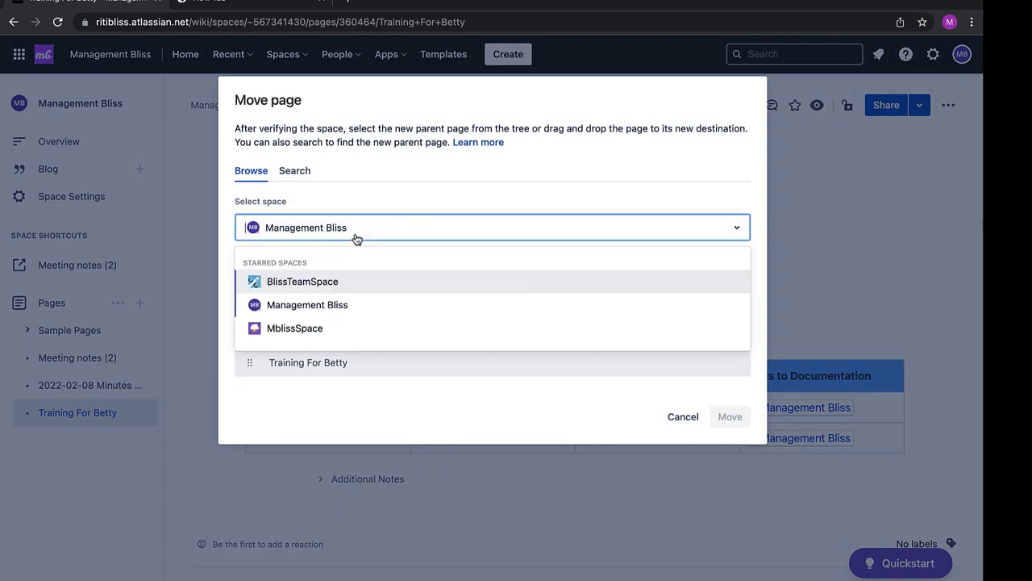
{"action": "left_click", "coordinate": [332, 283]}
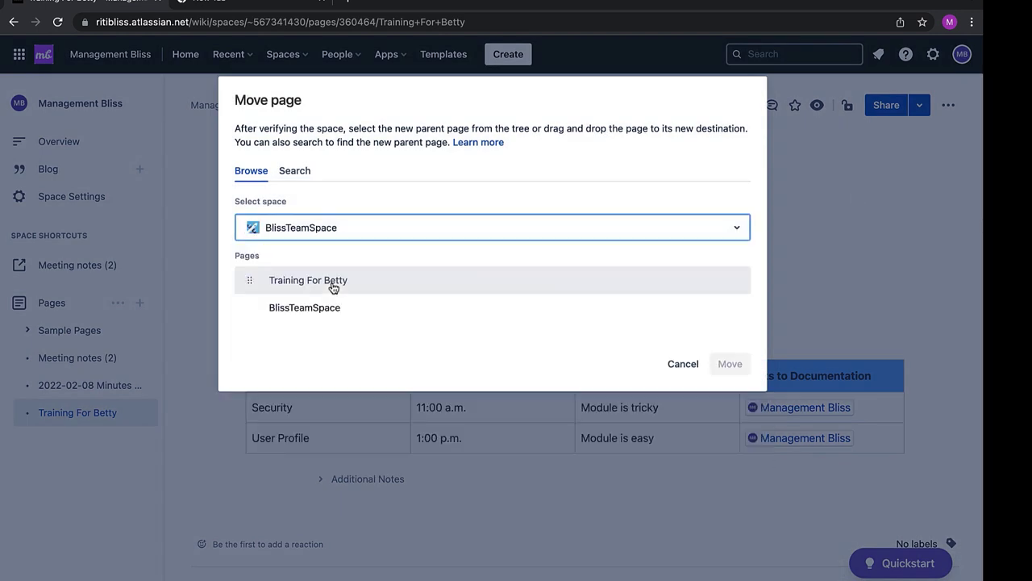
{"action": "left_click", "coordinate": [248, 308]}
{"action": "left_click", "coordinate": [249, 310]}
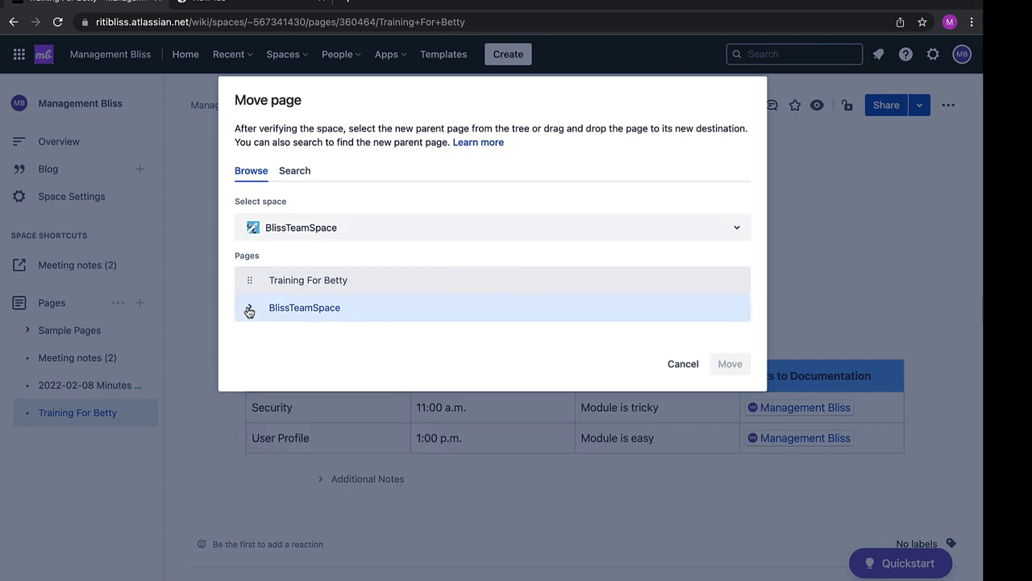
{"action": "left_click", "coordinate": [249, 310]}
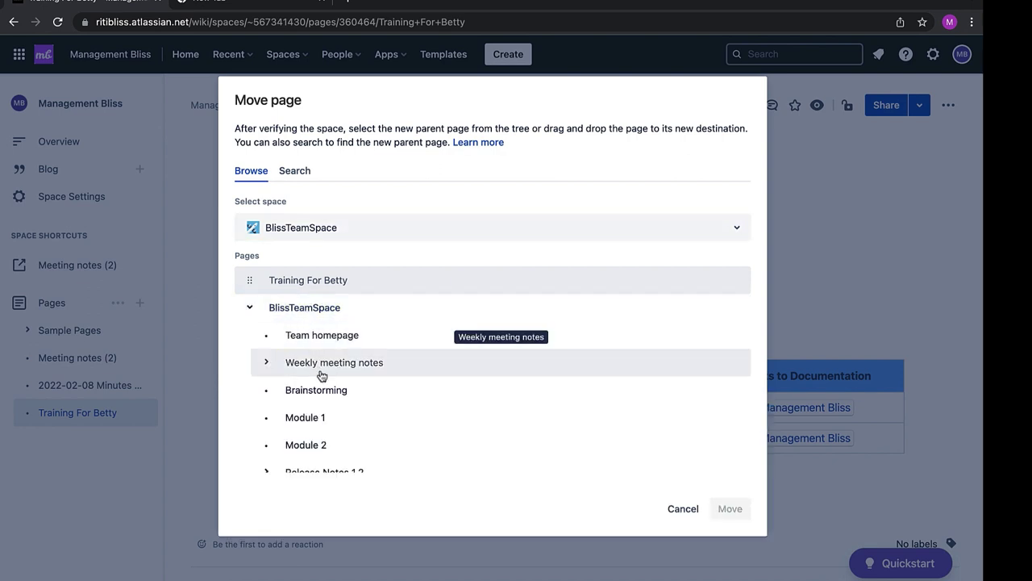
{"action": "left_click", "coordinate": [360, 316]}
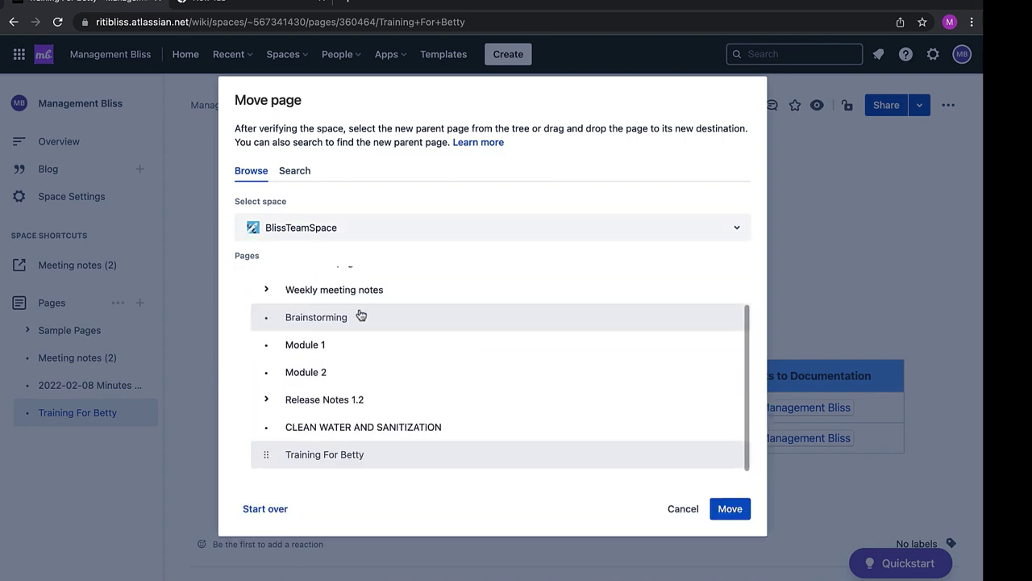
Confirm the move and review the relocated Training For Betty page
{"action": "scroll", "coordinate": [361, 316], "scroll_direction": "up", "scroll_amount": 2}
{"action": "scroll", "coordinate": [361, 316], "scroll_direction": "down", "scroll_amount": 2}
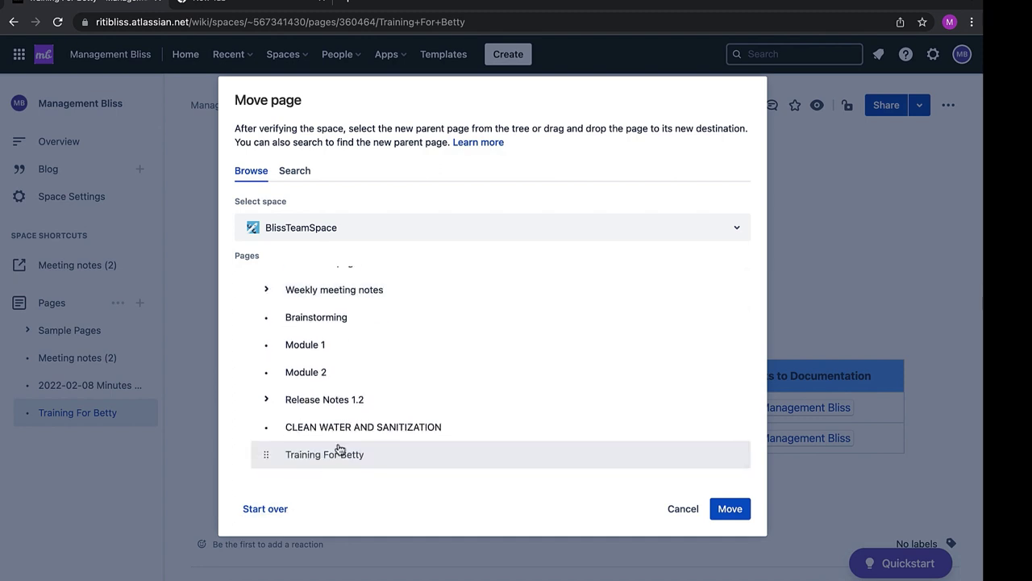
{"action": "scroll", "coordinate": [293, 296], "scroll_direction": "down", "scroll_amount": 1}
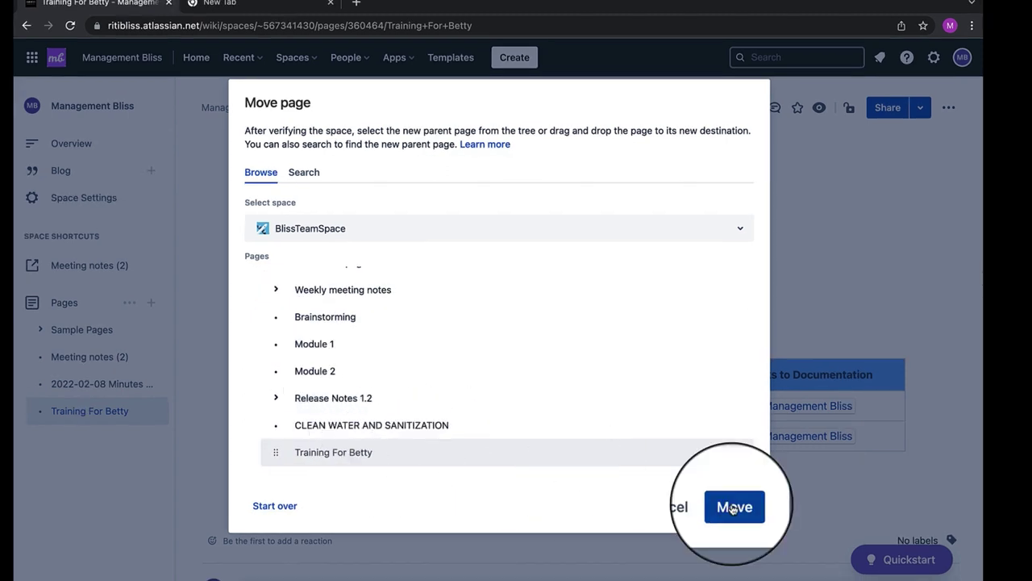
{"action": "left_click", "coordinate": [733, 507]}
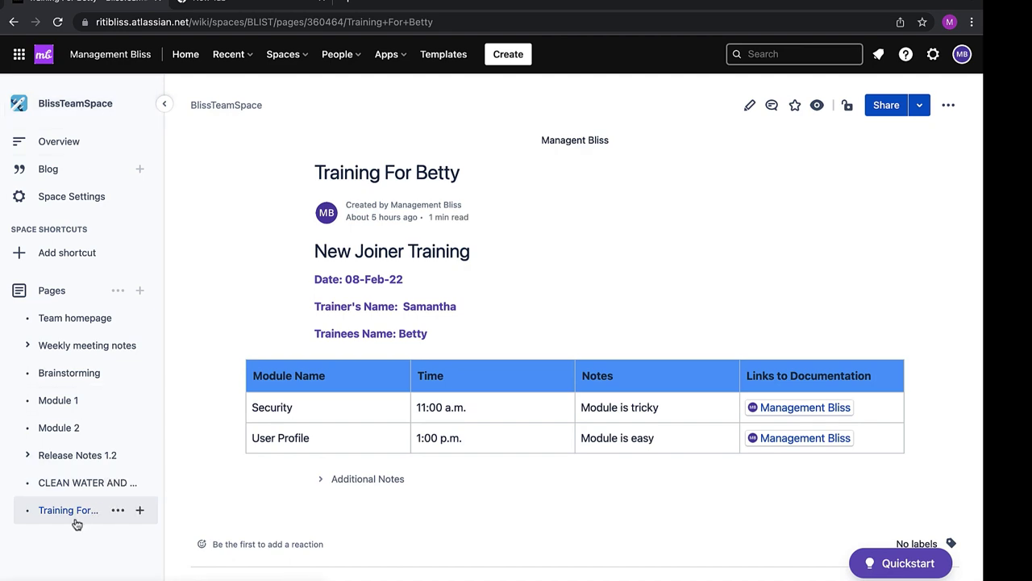
{"action": "mouse_move", "coordinate": [92, 522]}
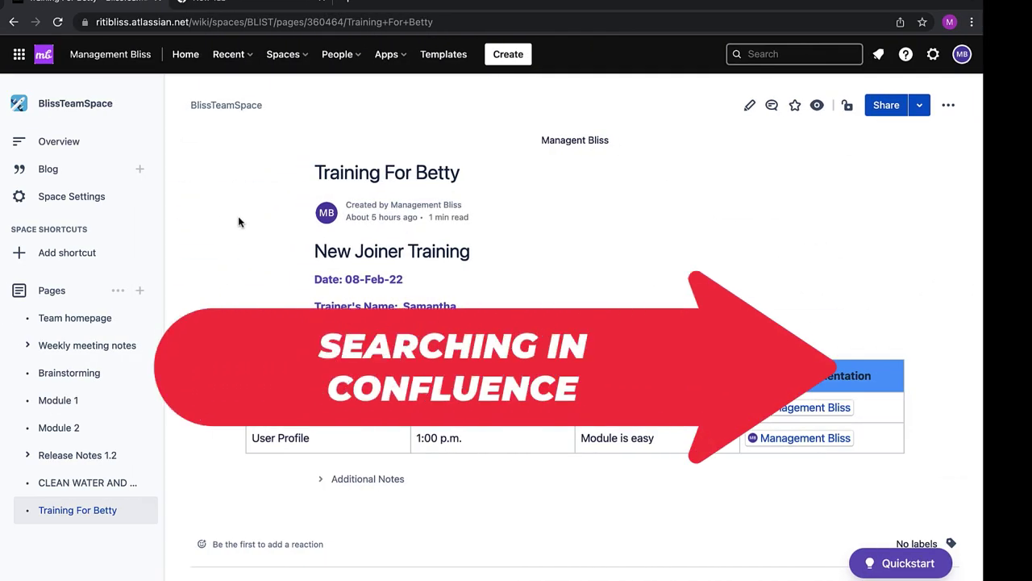
{"action": "scroll", "coordinate": [234, 161], "scroll_direction": "down", "scroll_amount": 1}
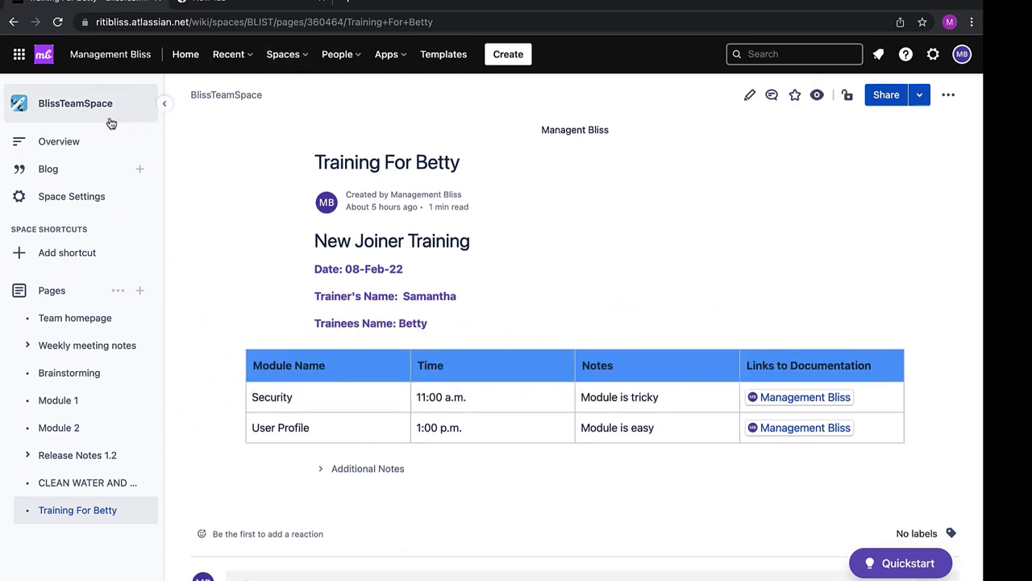
Search 'Release N' from the BlissTeamSpace overview and read through Release Notes 1.2
{"action": "left_click", "coordinate": [81, 105]}
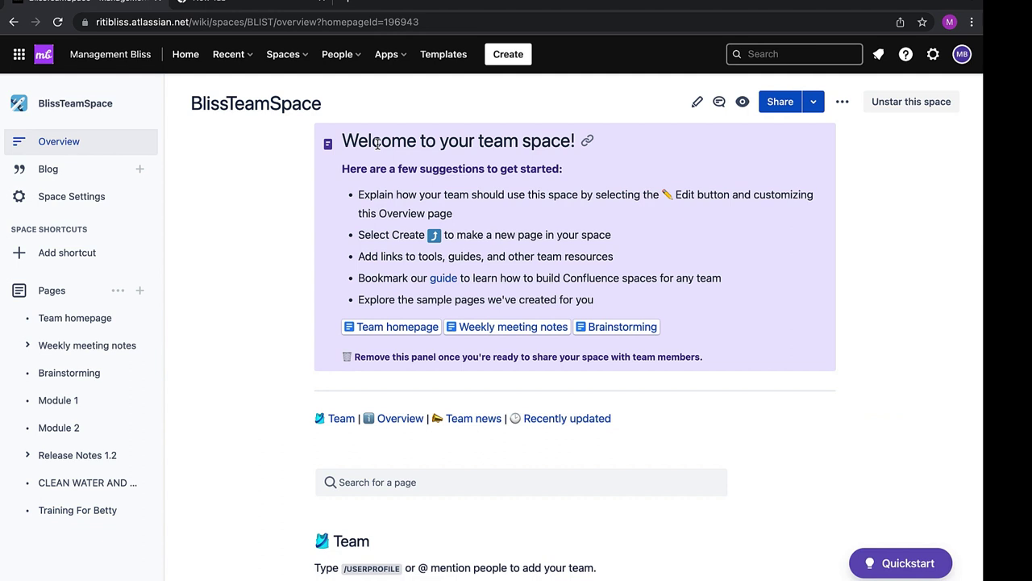
{"action": "key", "text": "slash"}
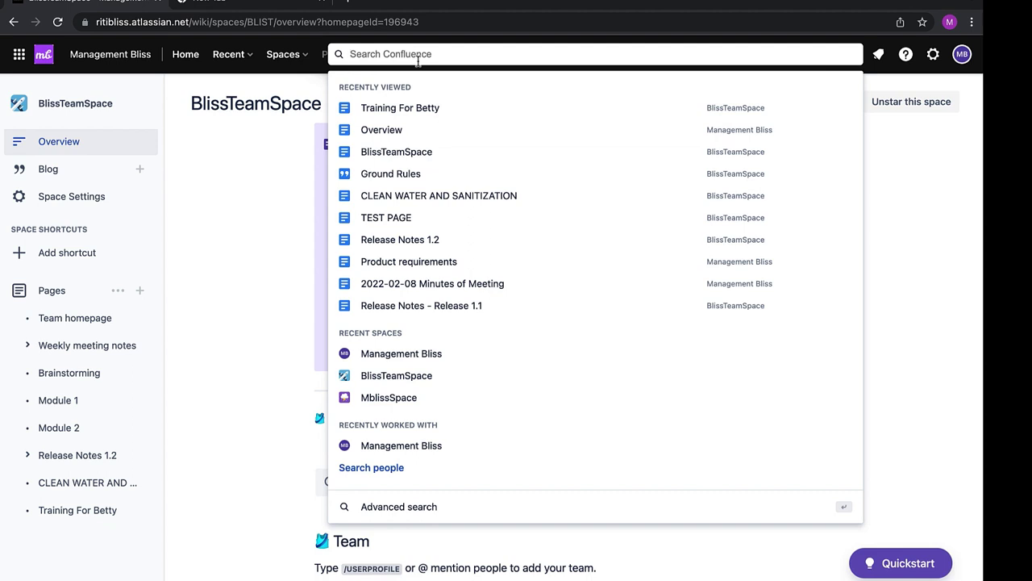
{"action": "type", "text": "Release"}
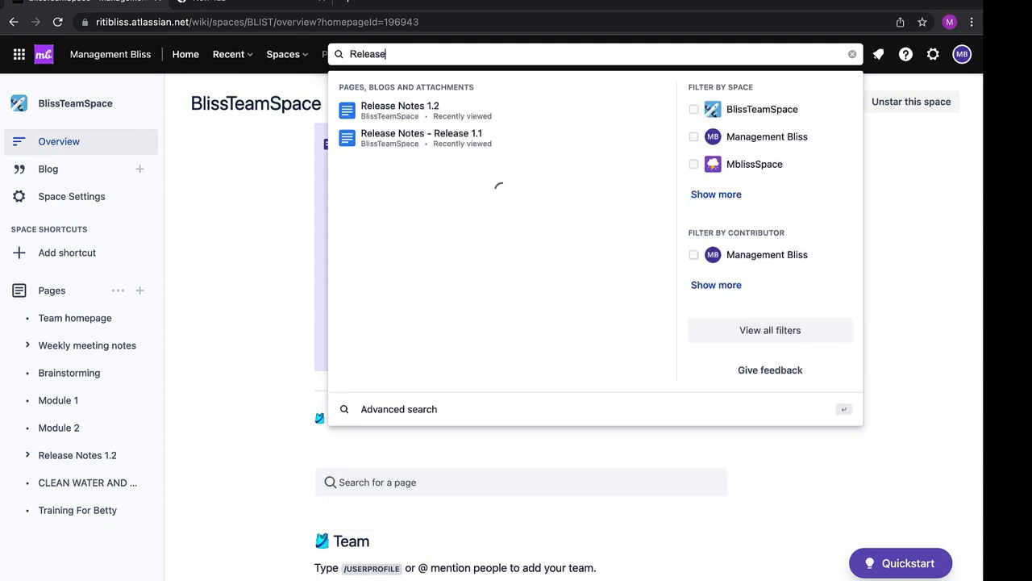
{"action": "type", "text": " No"}
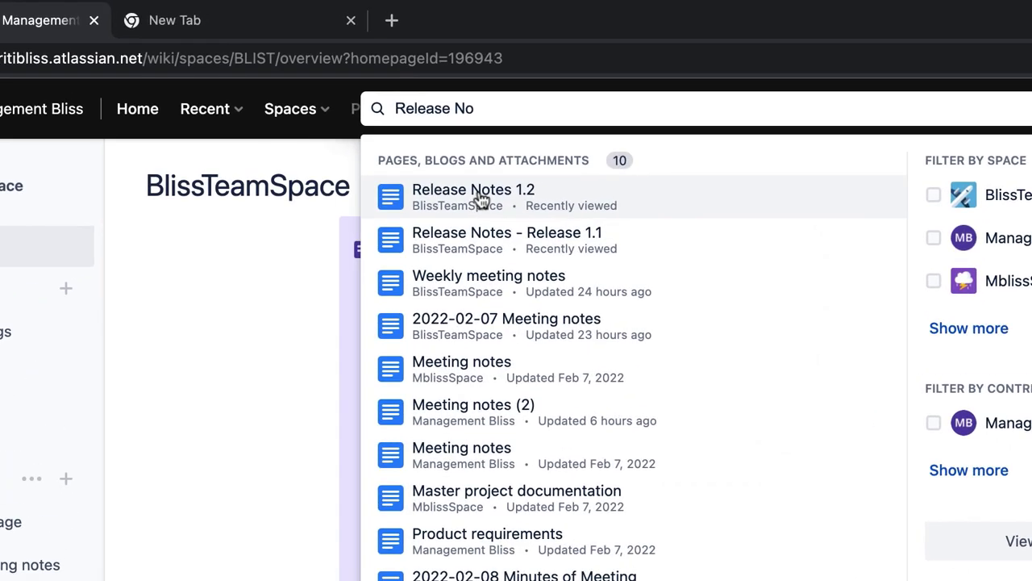
{"action": "left_click", "coordinate": [481, 200]}
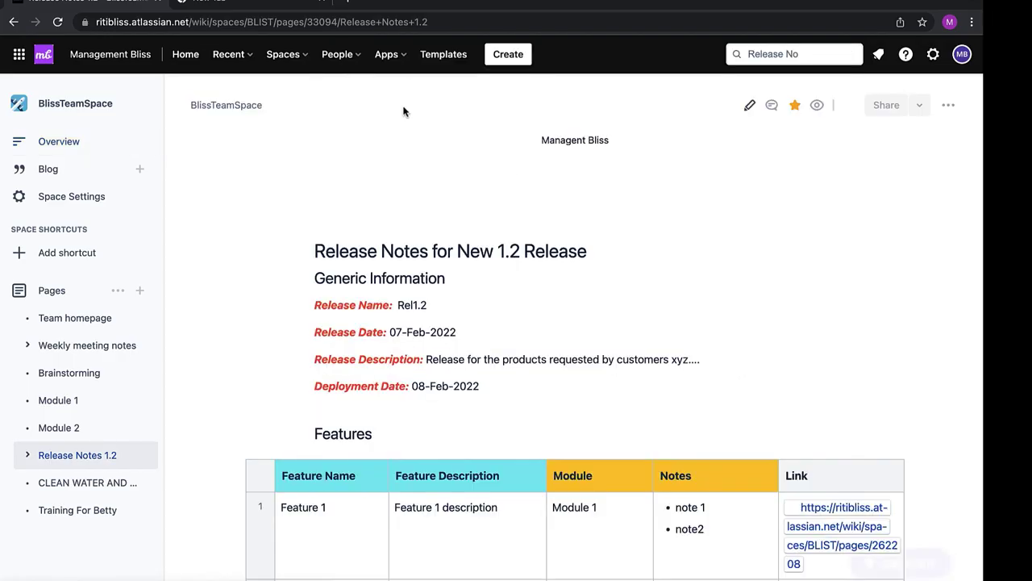
{"action": "scroll", "coordinate": [502, 208], "scroll_direction": "down", "scroll_amount": 10}
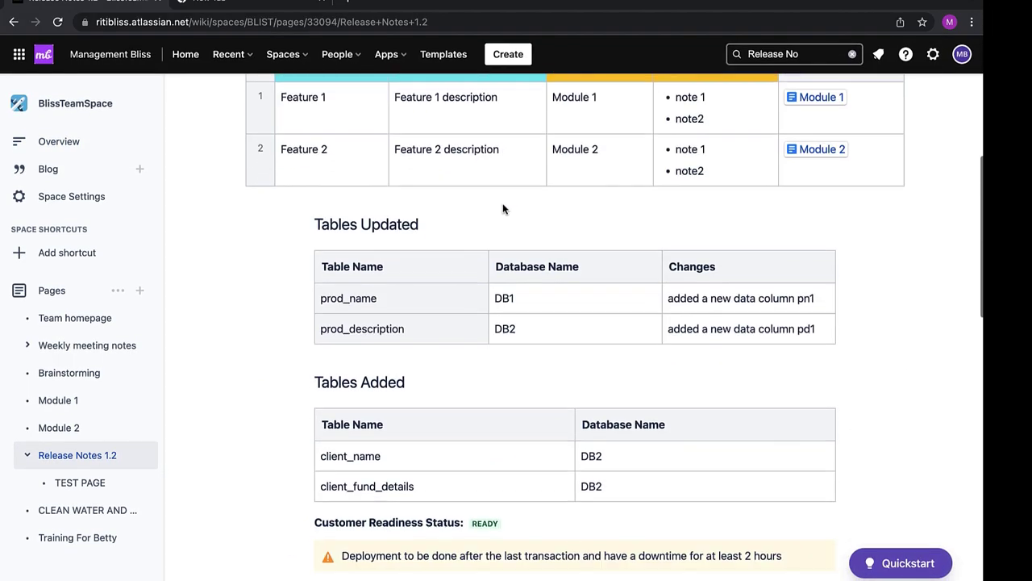
{"action": "scroll", "coordinate": [502, 207], "scroll_direction": "down", "scroll_amount": 15}
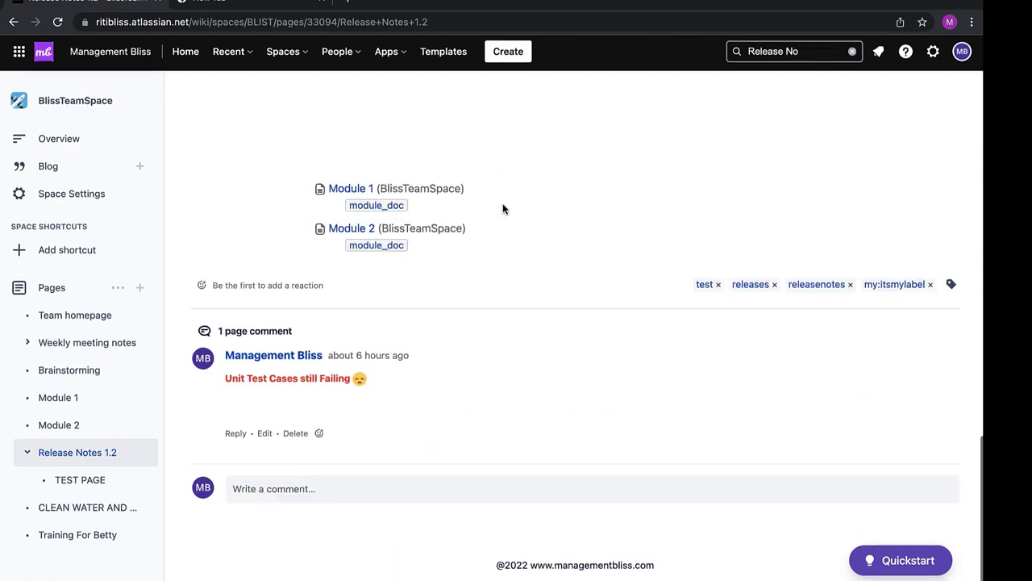
{"action": "scroll", "coordinate": [503, 207], "scroll_direction": "up", "scroll_amount": 20}
{"action": "scroll", "coordinate": [503, 207], "scroll_direction": "up", "scroll_amount": 5}
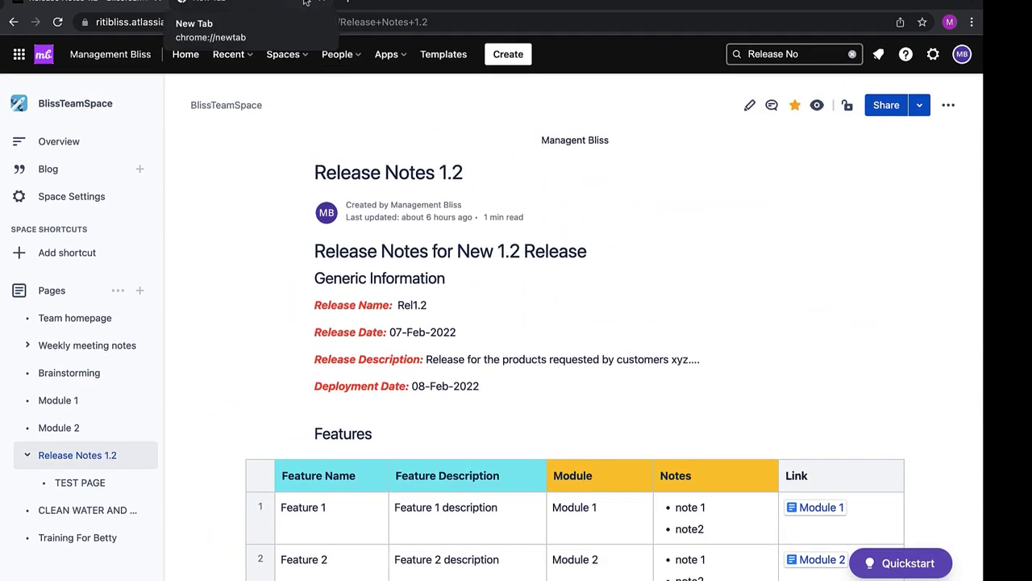
{"action": "left_click", "coordinate": [749, 57]}
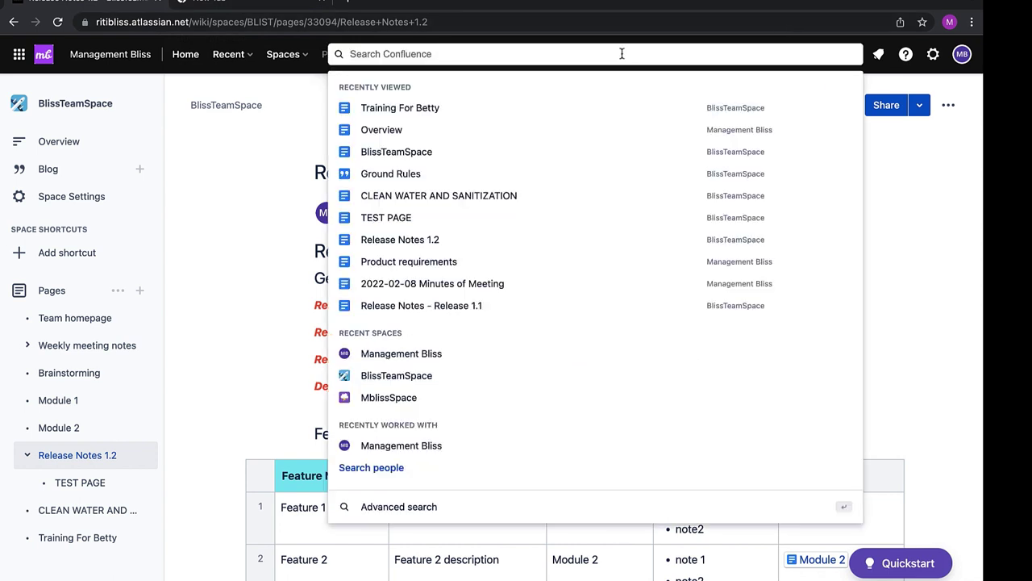
Run an advanced search for 'Release' limited to the BlissTeamSpace space
{"action": "left_click", "coordinate": [372, 514]}
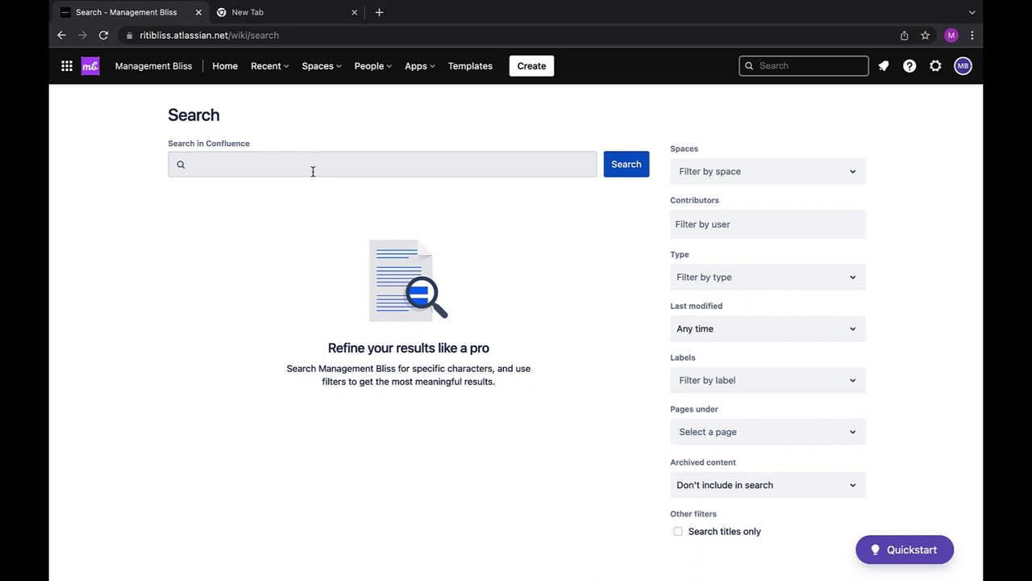
{"action": "left_click", "coordinate": [313, 171]}
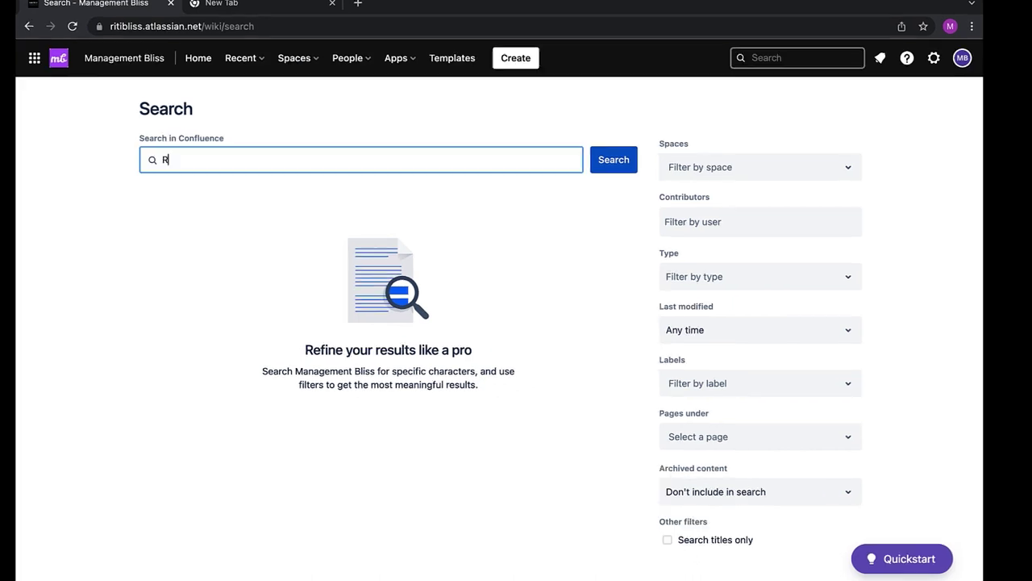
{"action": "type", "text": "Release"}
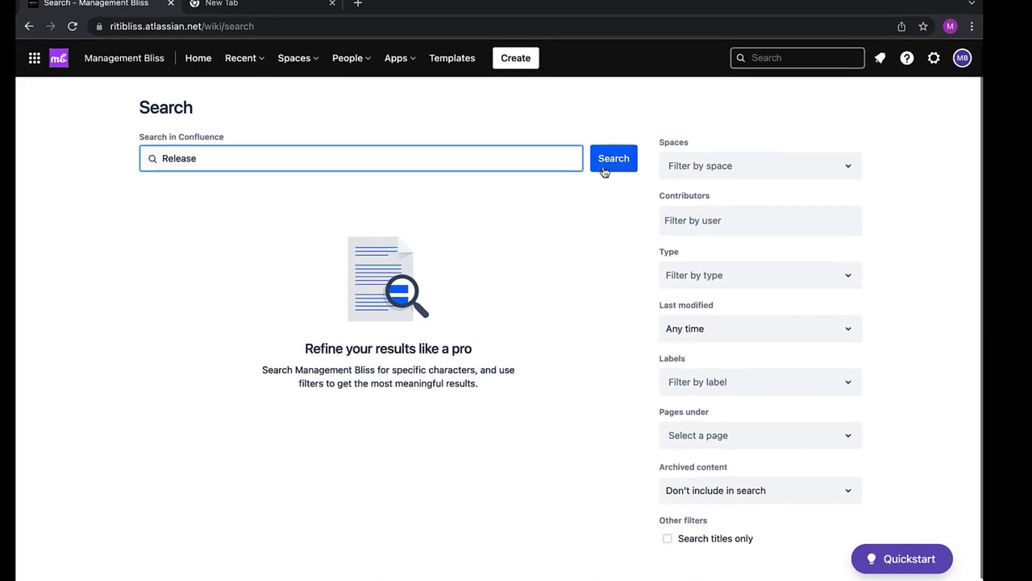
{"action": "left_click", "coordinate": [611, 168]}
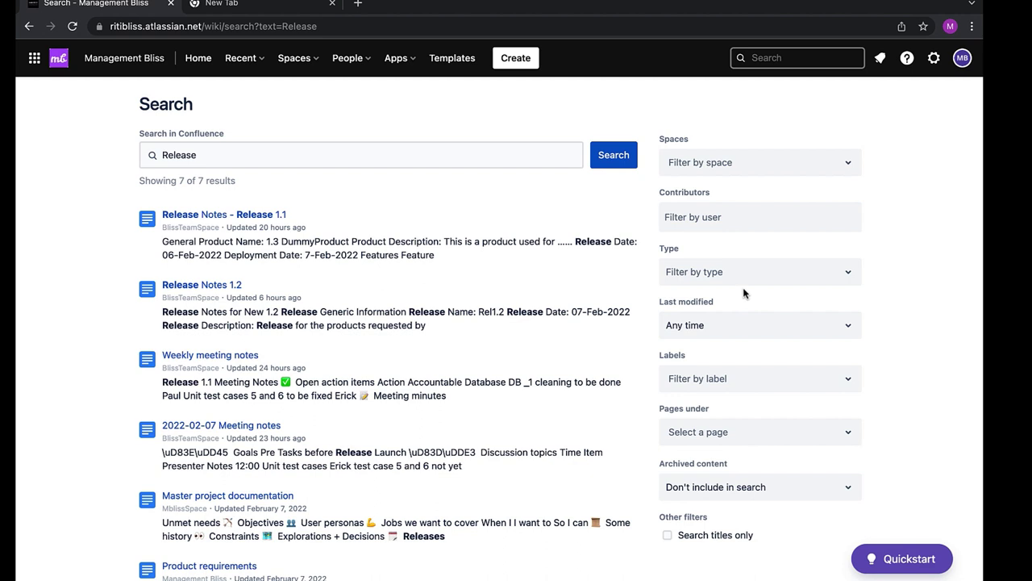
{"action": "left_click", "coordinate": [754, 167]}
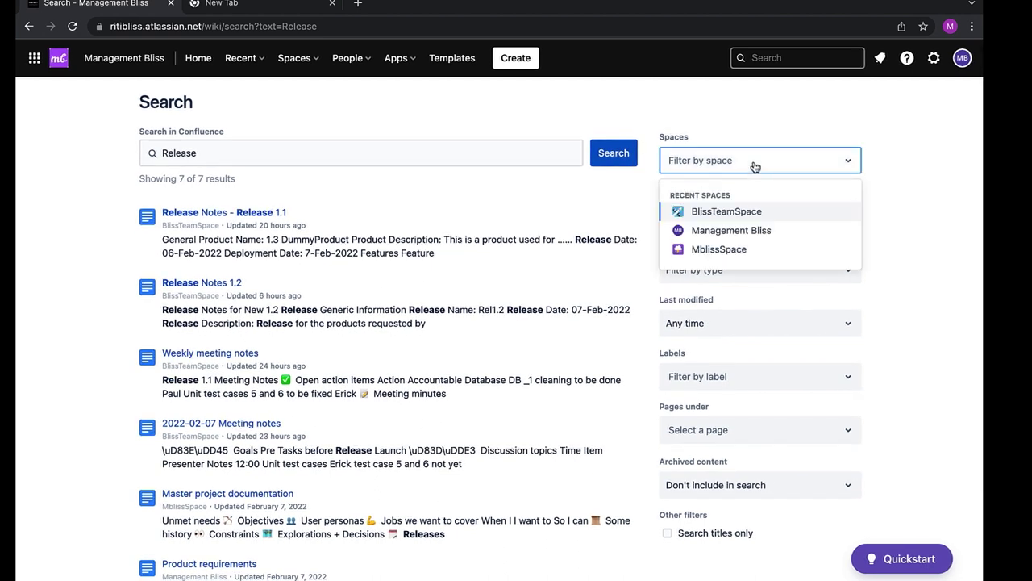
{"action": "left_click", "coordinate": [730, 215]}
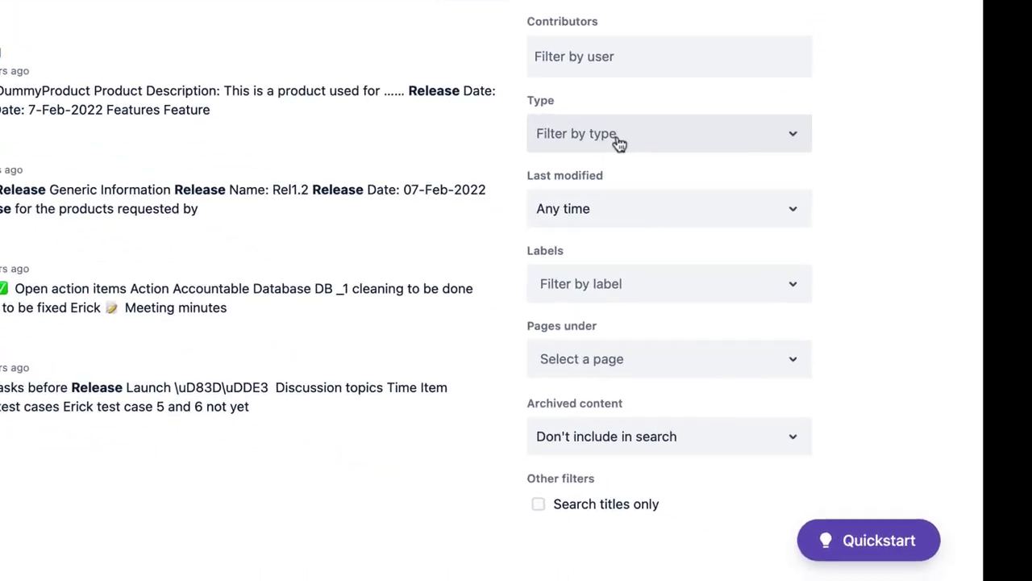
Restrict the results to Type: Pages, then clear the Type filter again
{"action": "left_click", "coordinate": [619, 143]}
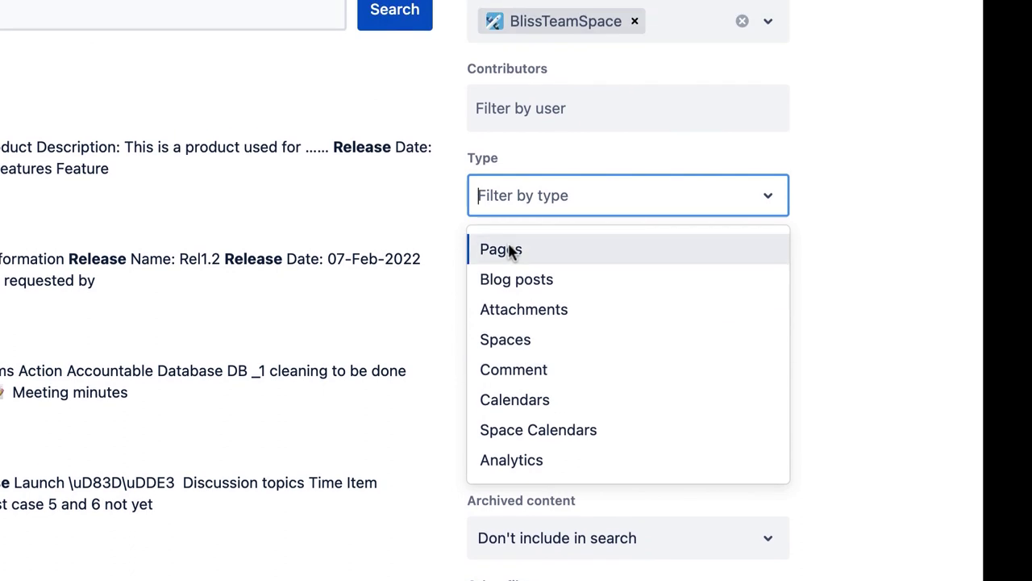
{"action": "left_click", "coordinate": [509, 251]}
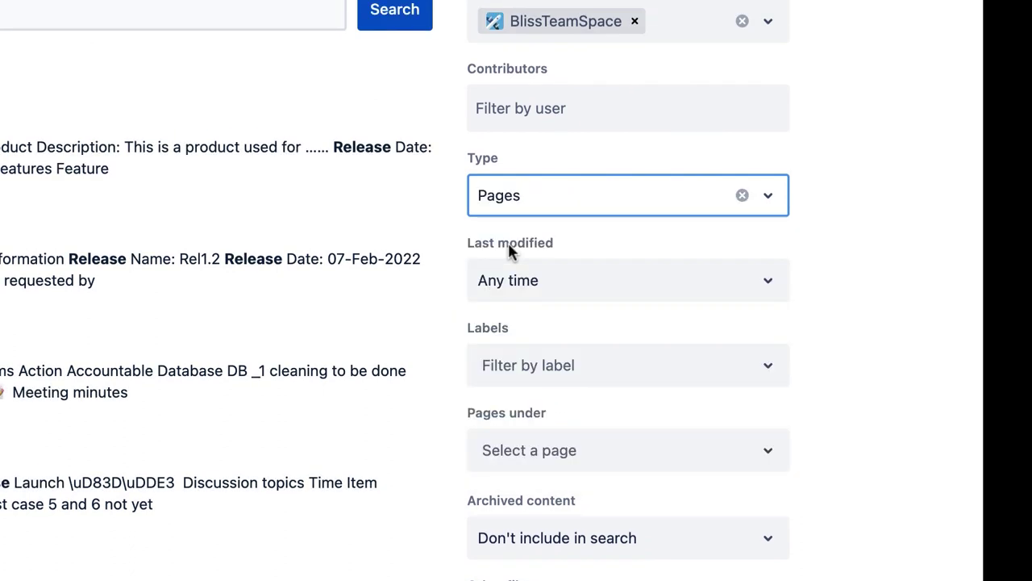
{"action": "left_click", "coordinate": [533, 208]}
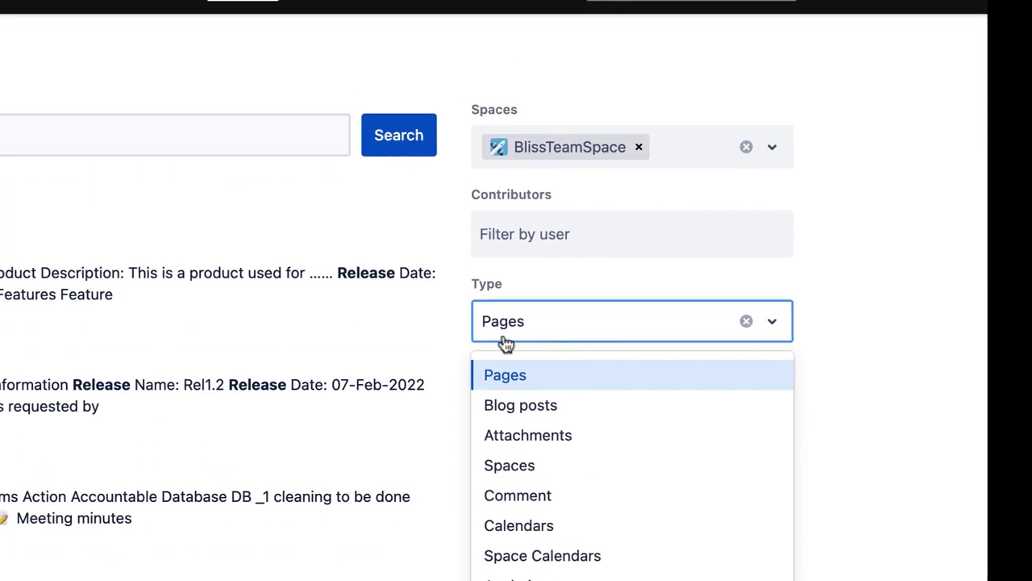
{"action": "left_click", "coordinate": [538, 208]}
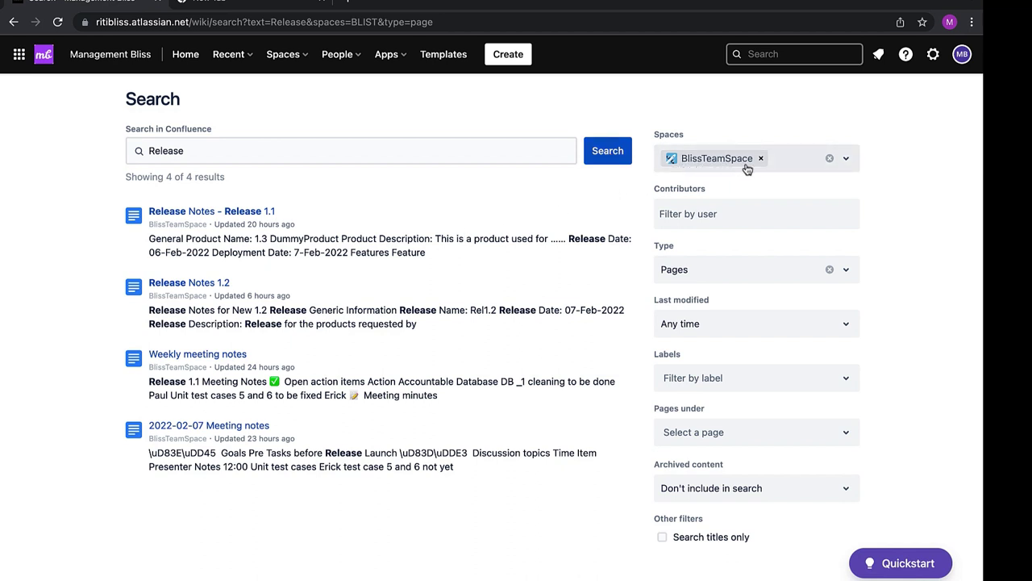
{"action": "left_click", "coordinate": [830, 269]}
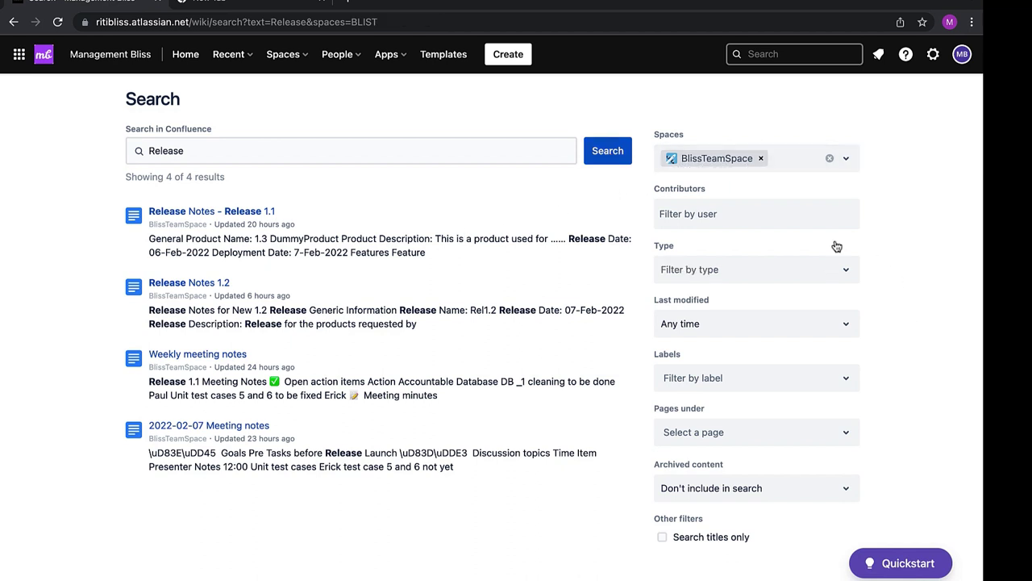
{"action": "scroll", "coordinate": [730, 375], "scroll_direction": "down", "scroll_amount": 1}
{"action": "scroll", "coordinate": [727, 377], "scroll_direction": "up", "scroll_amount": 1}
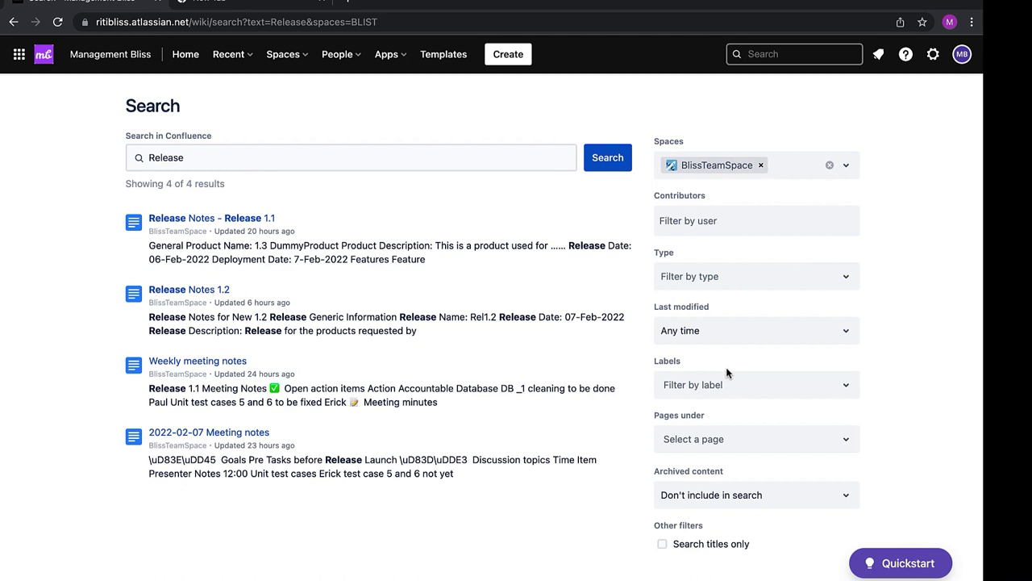
Filter the results by the module_doc label, then remove that label filter
{"action": "scroll", "coordinate": [720, 381], "scroll_direction": "down", "scroll_amount": 1}
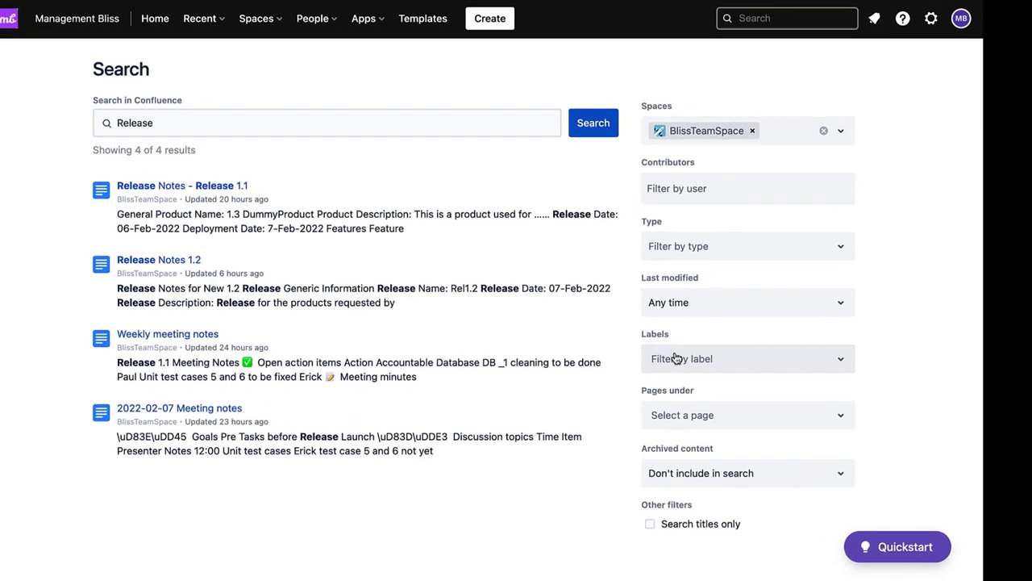
{"action": "left_click", "coordinate": [680, 361]}
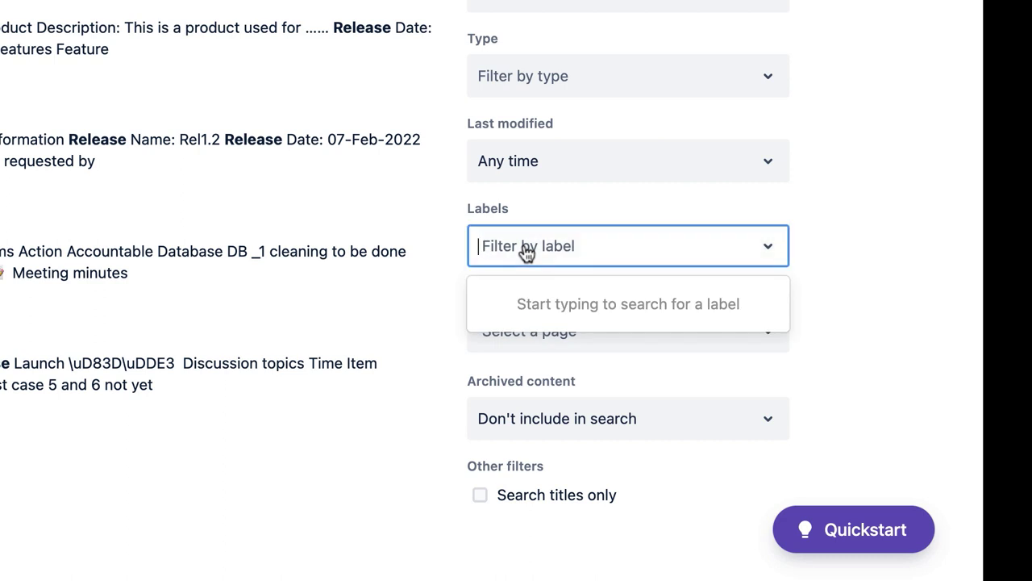
{"action": "type", "text": "module"}
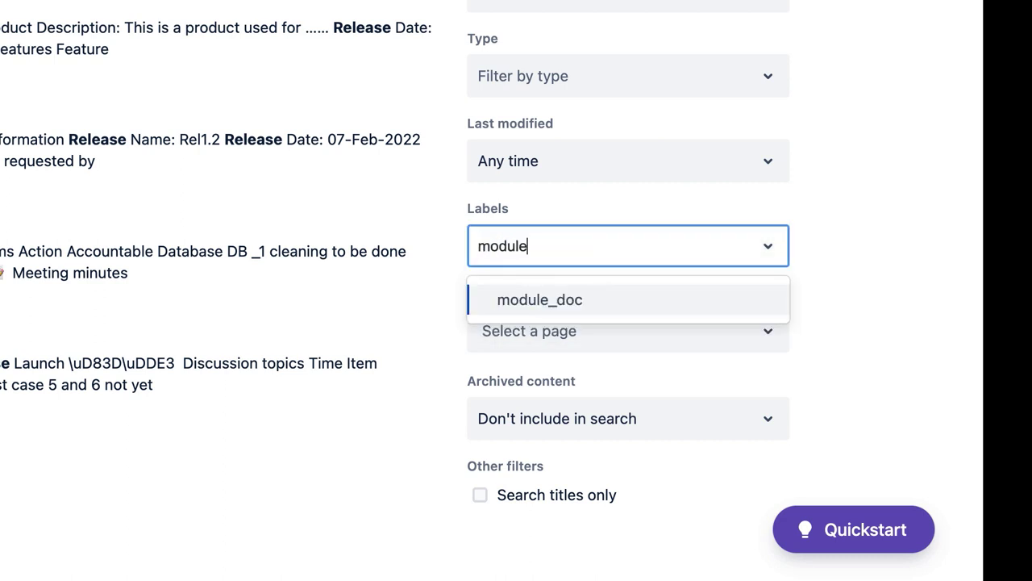
{"action": "type", "text": "_"}
{"action": "left_click", "coordinate": [542, 300]}
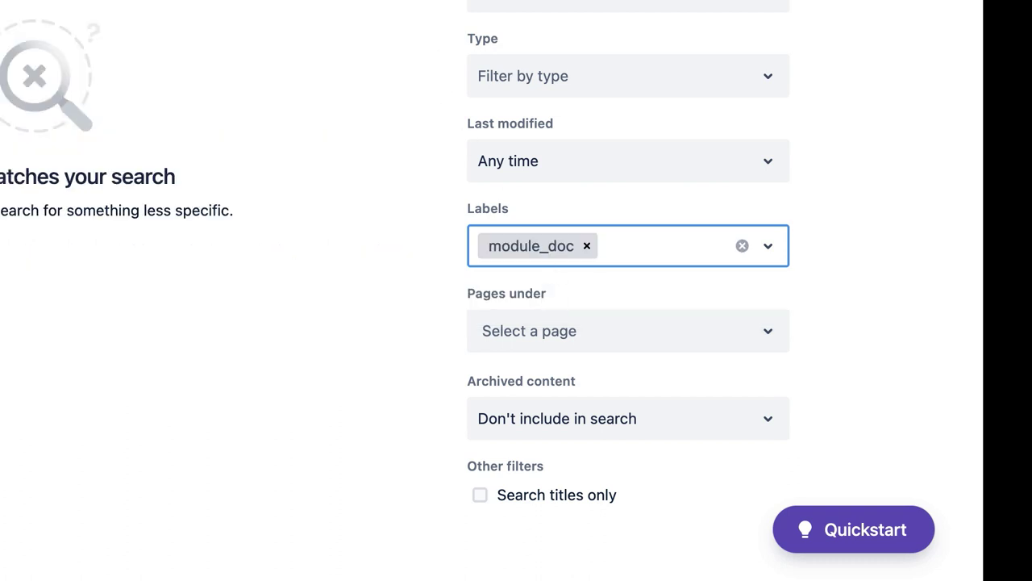
{"action": "left_click", "coordinate": [607, 156]}
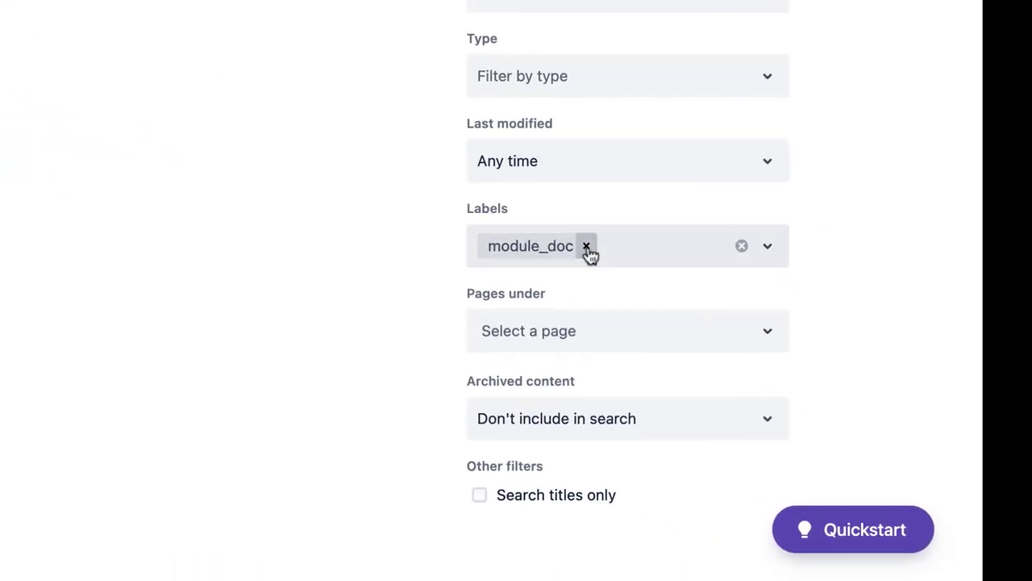
{"action": "left_click", "coordinate": [586, 246]}
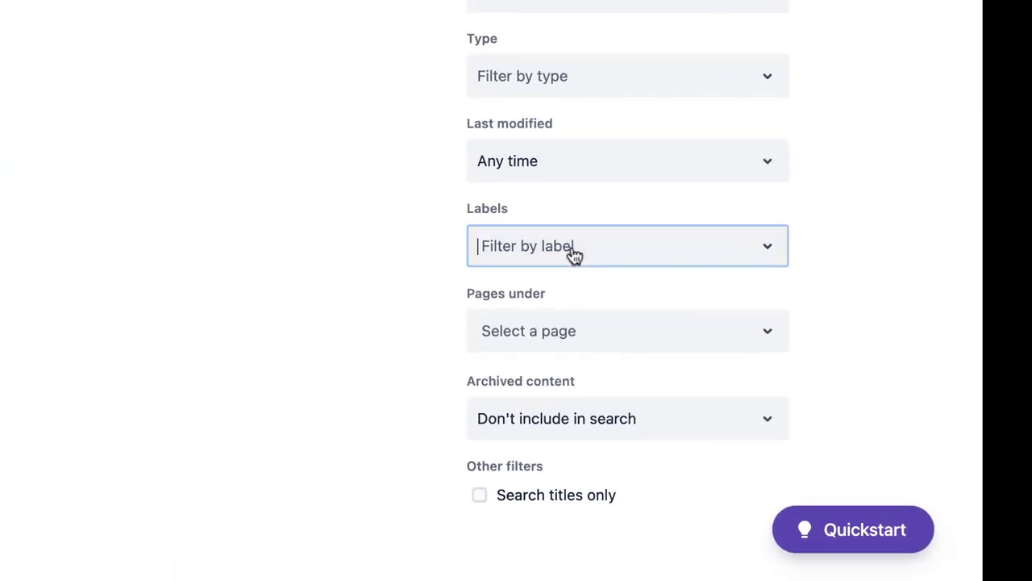
Filter by the test label to find Release Notes 1.2, then return to the Home dashboard
{"action": "type", "text": "ye"}
{"action": "key", "text": "BackSpace"}
{"action": "key", "text": "BackSpace"}
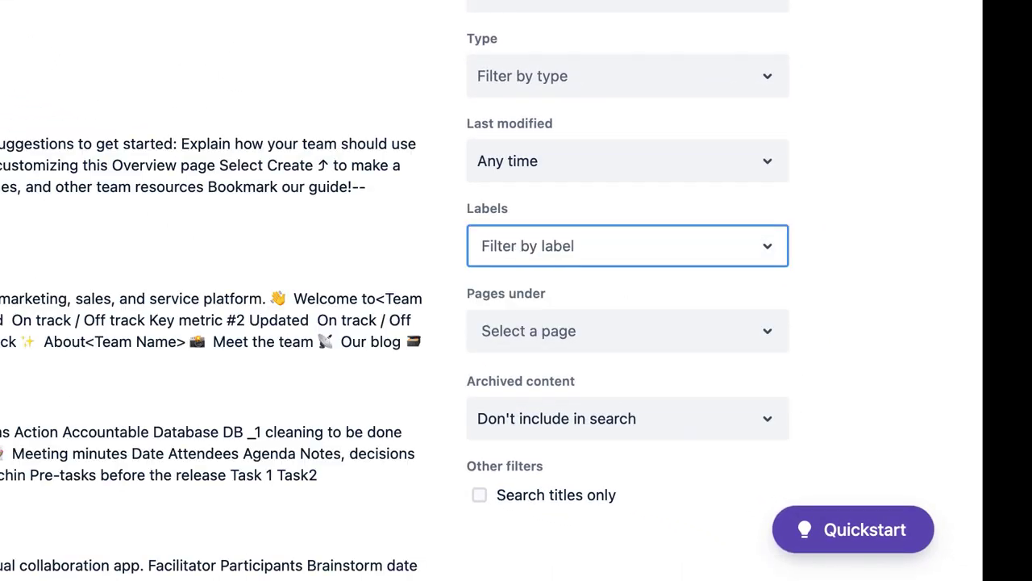
{"action": "type", "text": "test"}
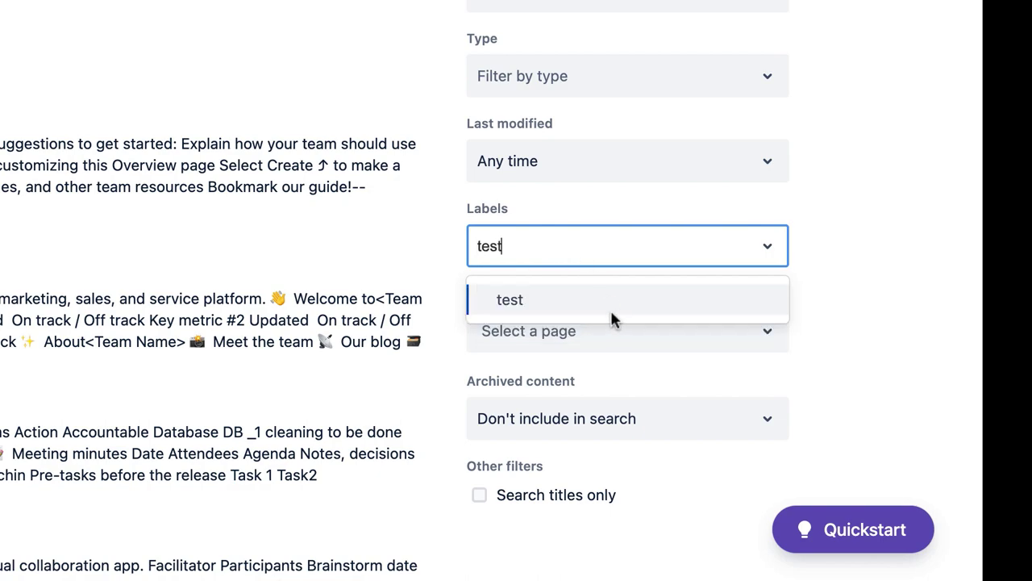
{"action": "left_click", "coordinate": [593, 308]}
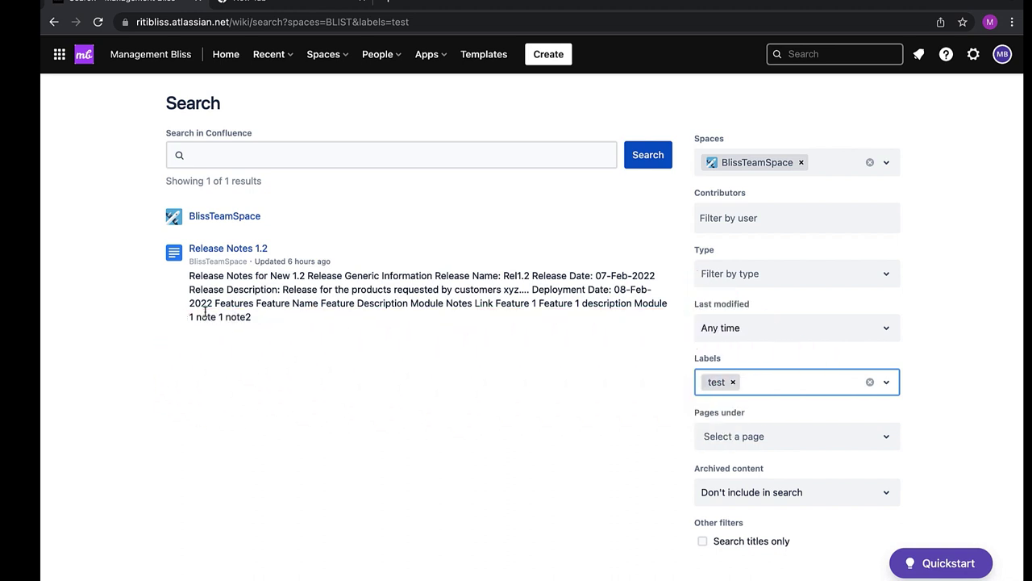
{"action": "left_click", "coordinate": [225, 56]}
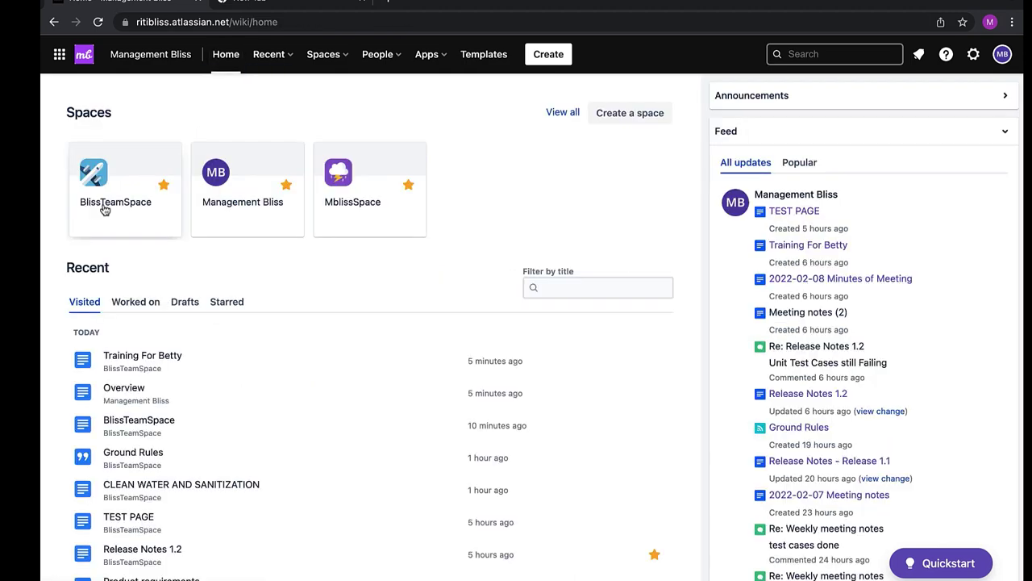
{"action": "left_click", "coordinate": [104, 209]}
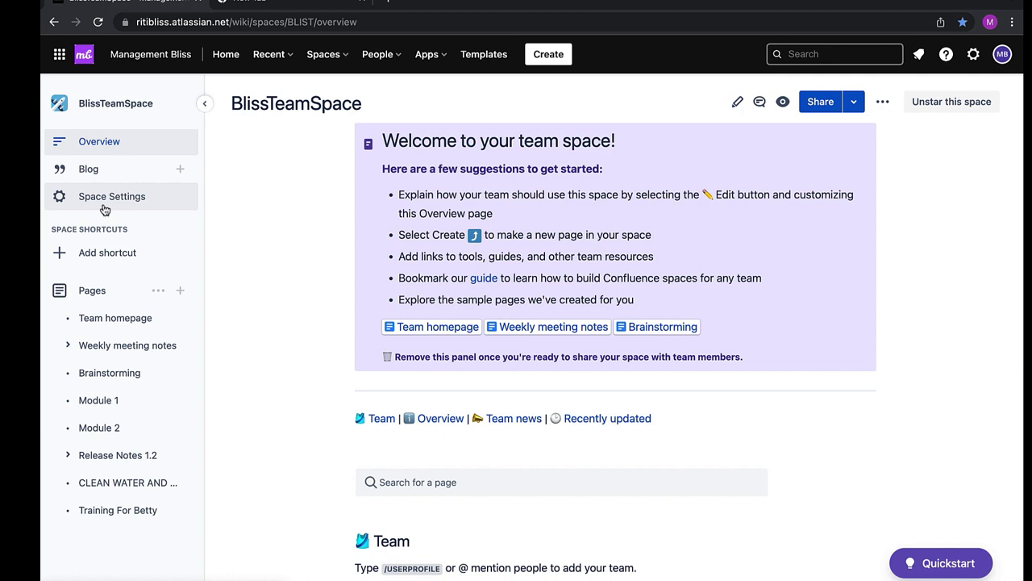
{"action": "scroll", "coordinate": [266, 238], "scroll_direction": "down", "scroll_amount": 1}
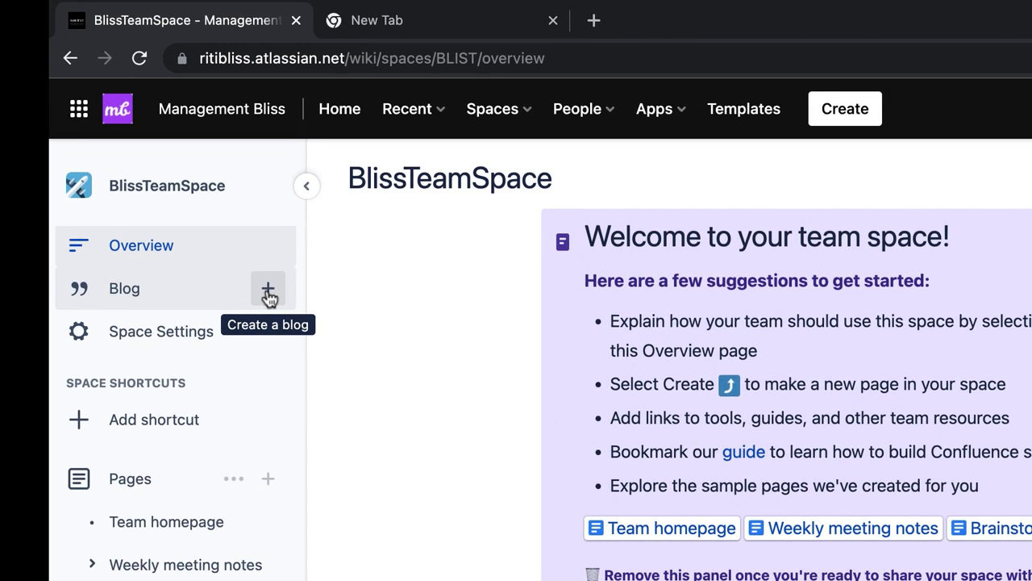
Start a new blog post titled 'Sprint Closure Report - 31/Jan/22 to 11/Feb/22'
{"action": "left_click", "coordinate": [267, 292]}
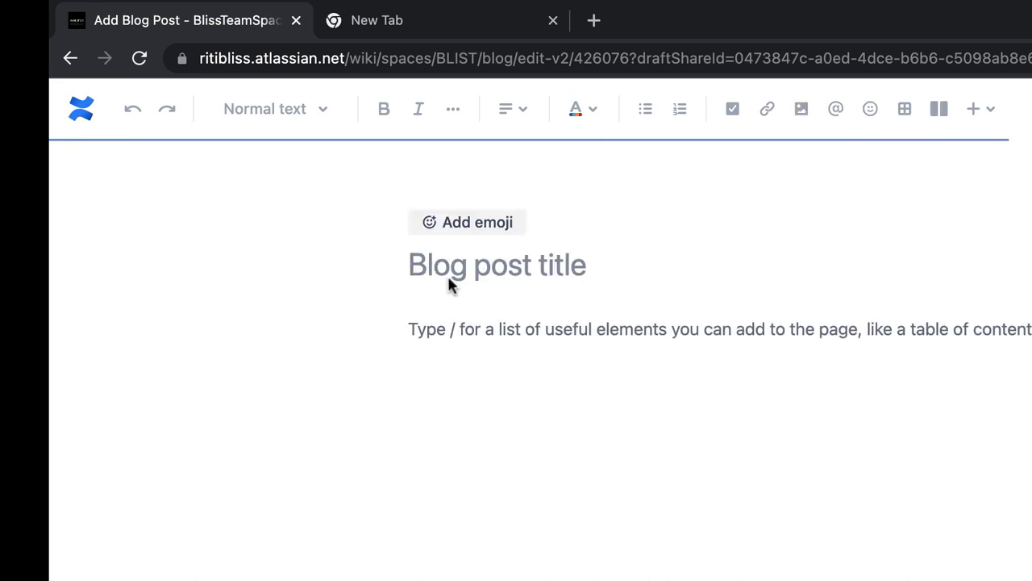
{"action": "left_click", "coordinate": [477, 271]}
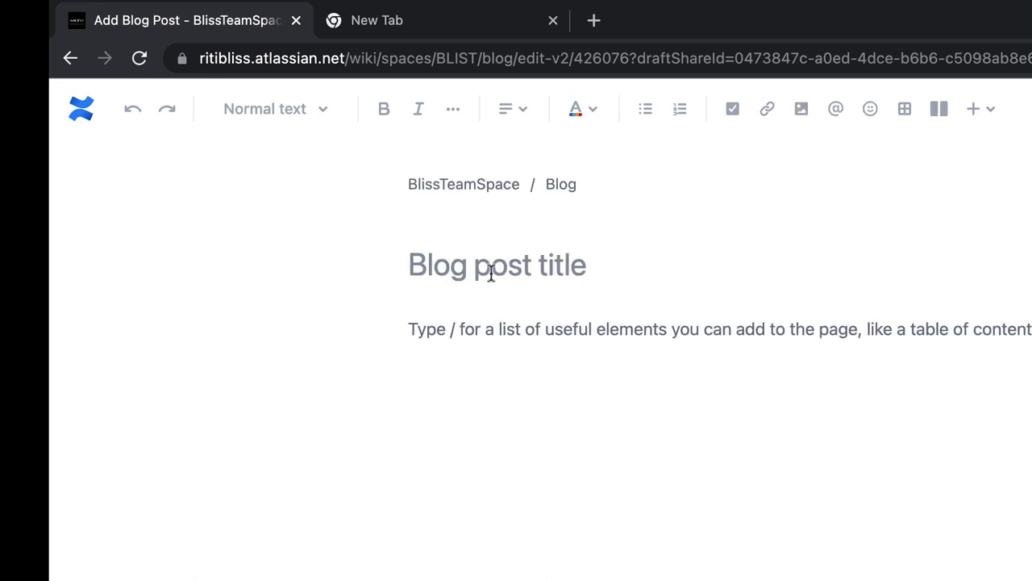
{"action": "type", "text": "Sprint Cl"}
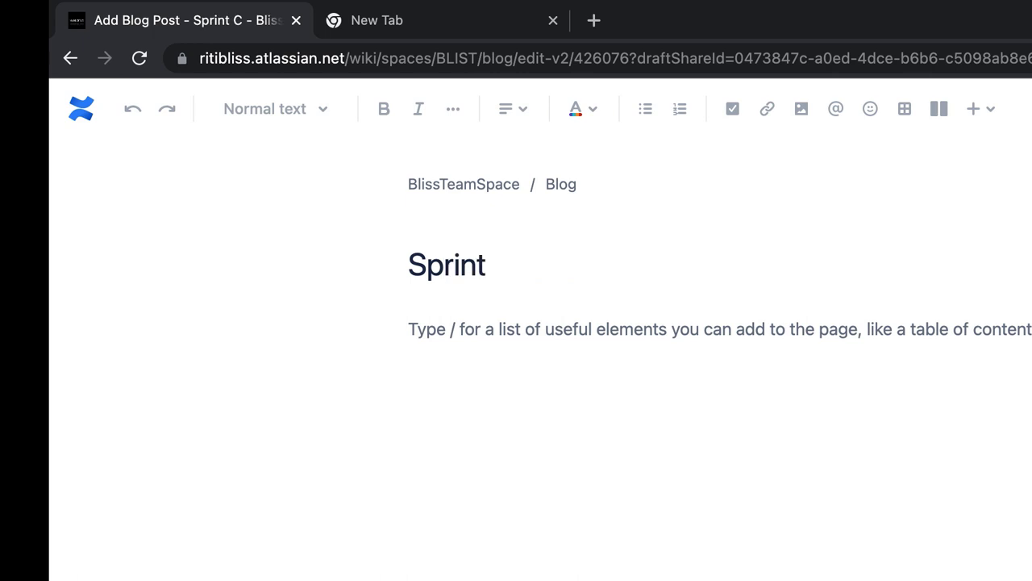
{"action": "type", "text": "osure Repor"}
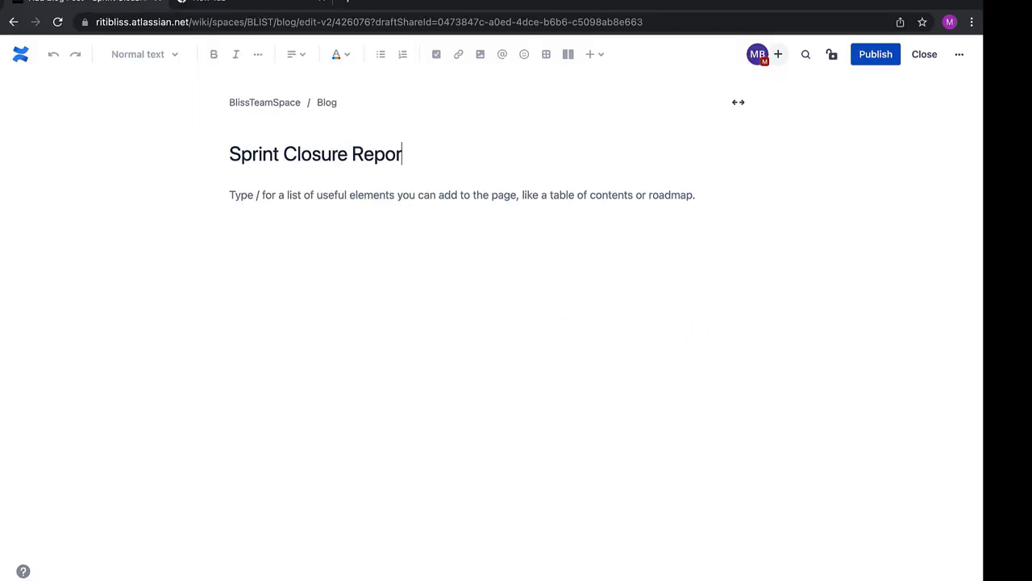
{"action": "type", "text": "t - 31"}
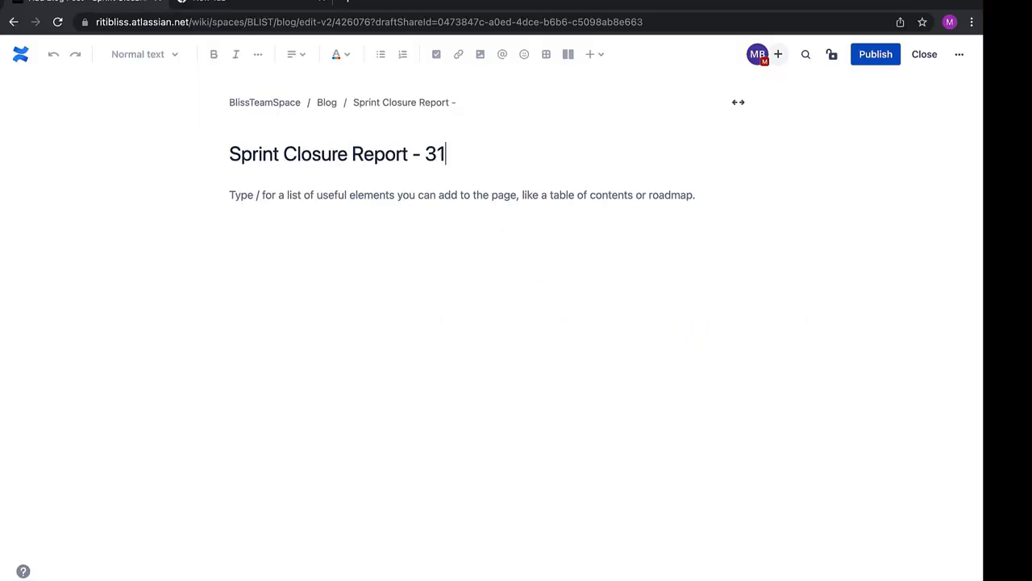
{"action": "type", "text": "/Jan/22 to 11"}
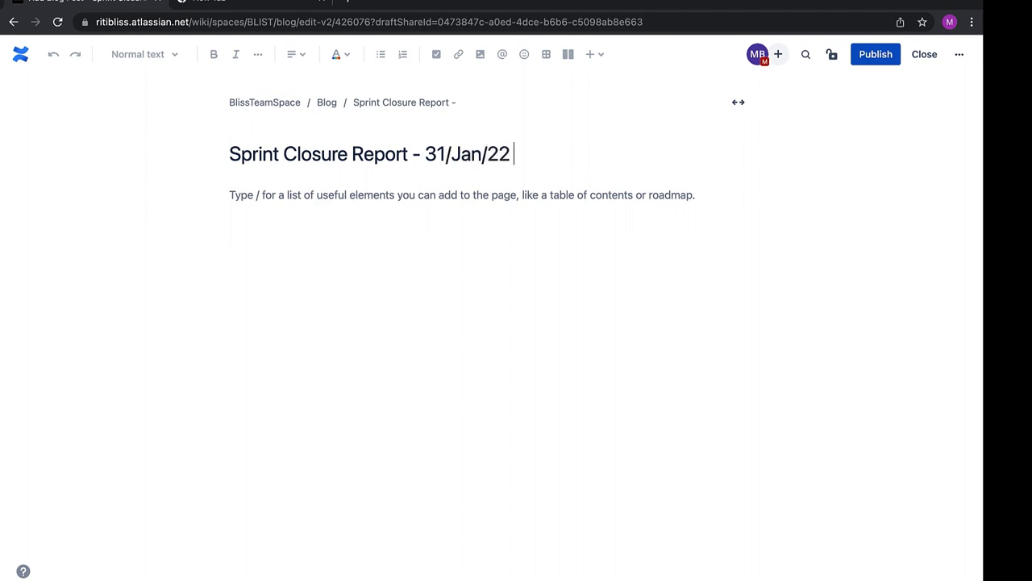
{"action": "type", "text": "/Feb/22"}
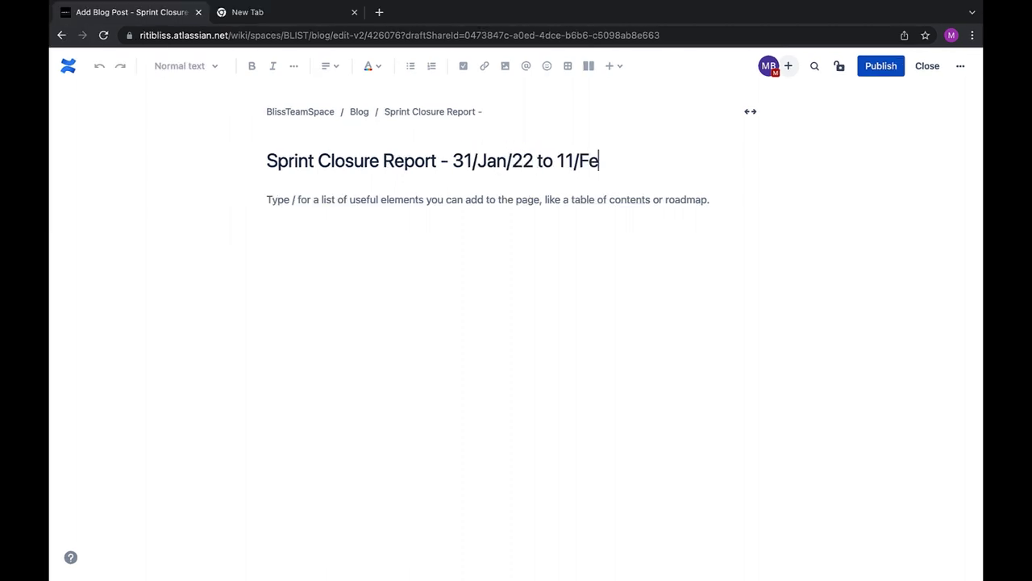
Write TEAM:, ACHIEVEMENTS: and RISKS: lines in the body and insert a 3×3 table
{"action": "left_click", "coordinate": [386, 196]}
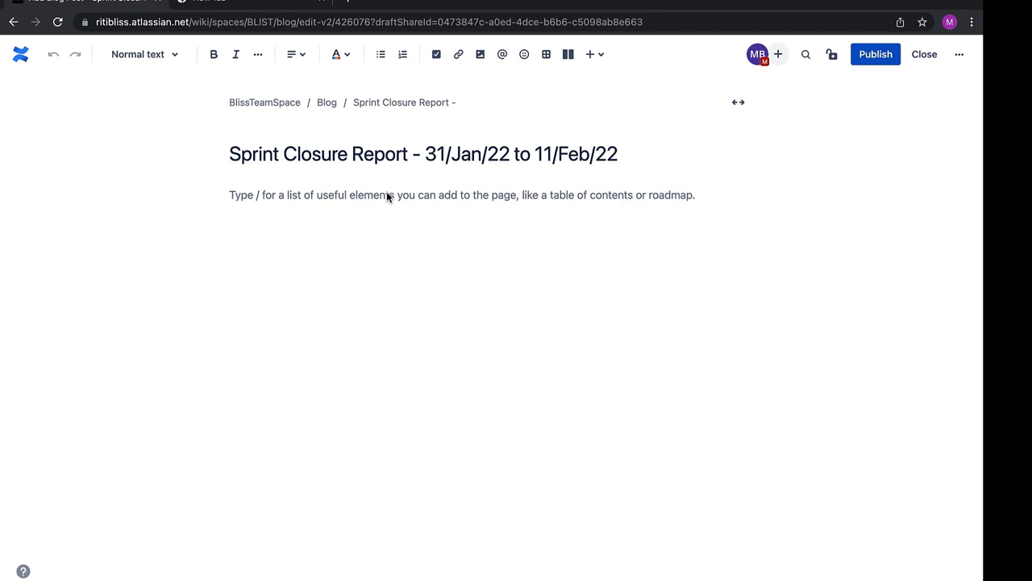
{"action": "type", "text": "TEAM:"}
{"action": "key", "text": "Return"}
{"action": "key", "text": "Return"}
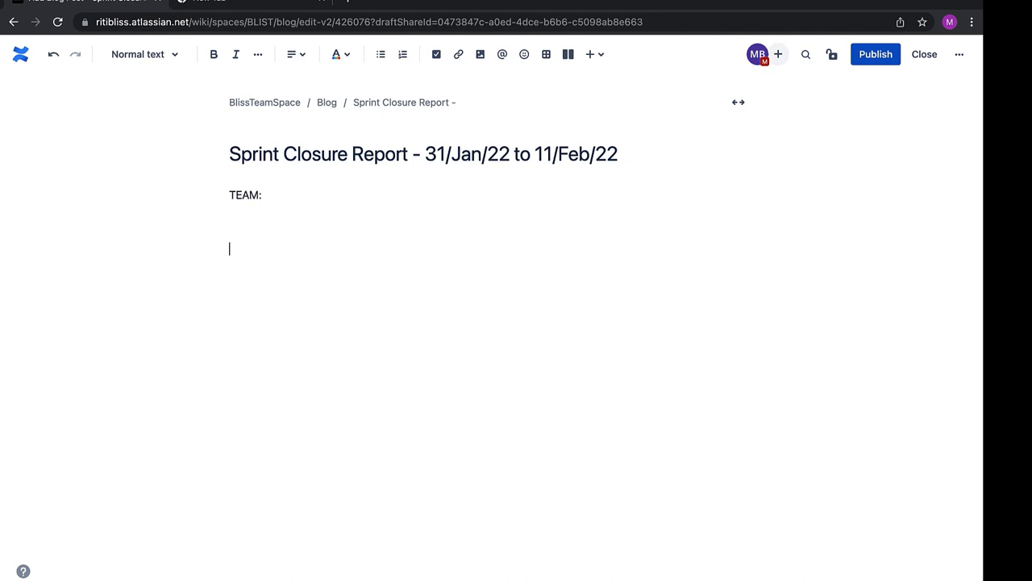
{"action": "type", "text": "DURATI"}
{"action": "key", "text": "BackSpace"}
{"action": "key", "text": "BackSpace"}
{"action": "key", "text": "BackSpace"}
{"action": "key", "text": "BackSpace"}
{"action": "key", "text": "BackSpace"}
{"action": "key", "text": "BackSpace"}
{"action": "type", "text": "ACHIEVEMENTS:"}
{"action": "key", "text": "Return"}
{"action": "key", "text": "Return"}
{"action": "type", "text": "RISKS:"}
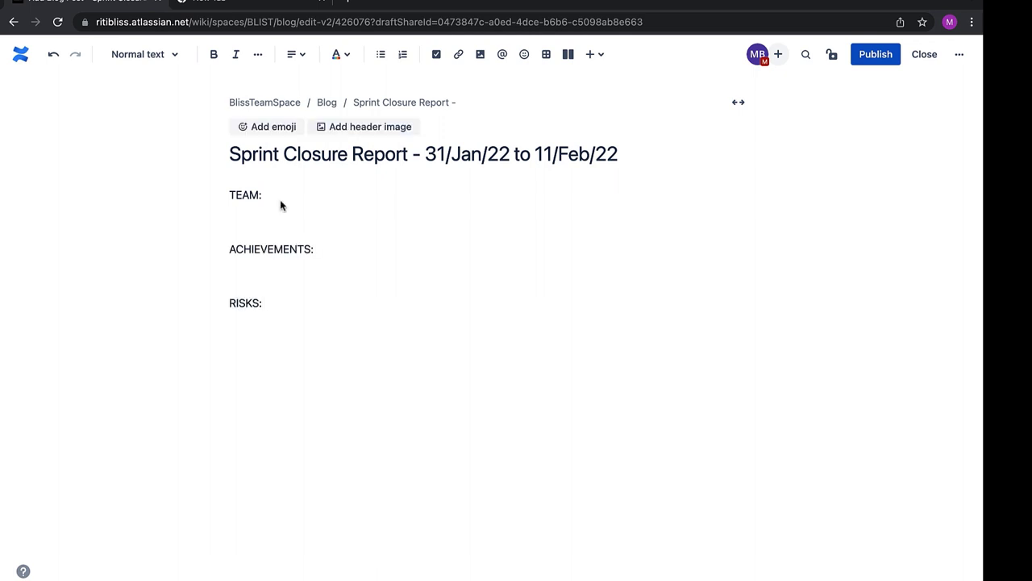
{"action": "key", "text": "alt+shift+t"}
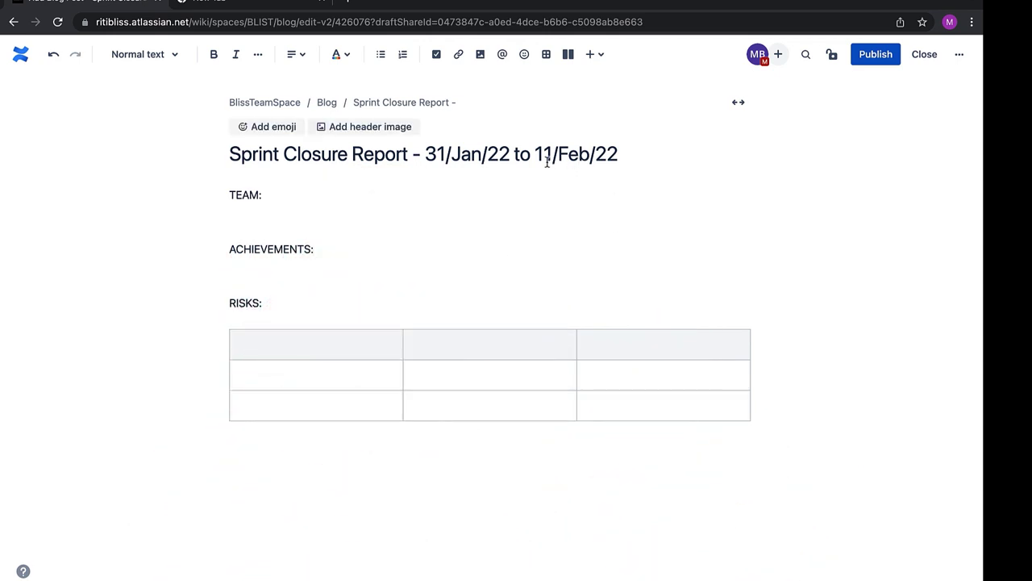
Use Schedule publish to set the Sprint Closure Report post for 14 Feb 2022 at 9:00 AM
{"action": "left_click", "coordinate": [959, 59]}
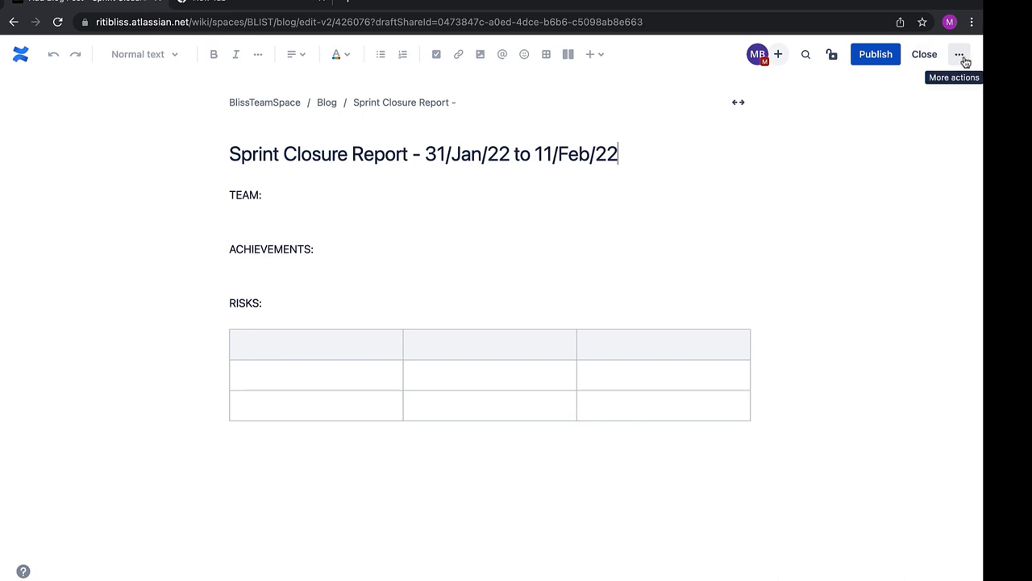
{"action": "left_click", "coordinate": [948, 103]}
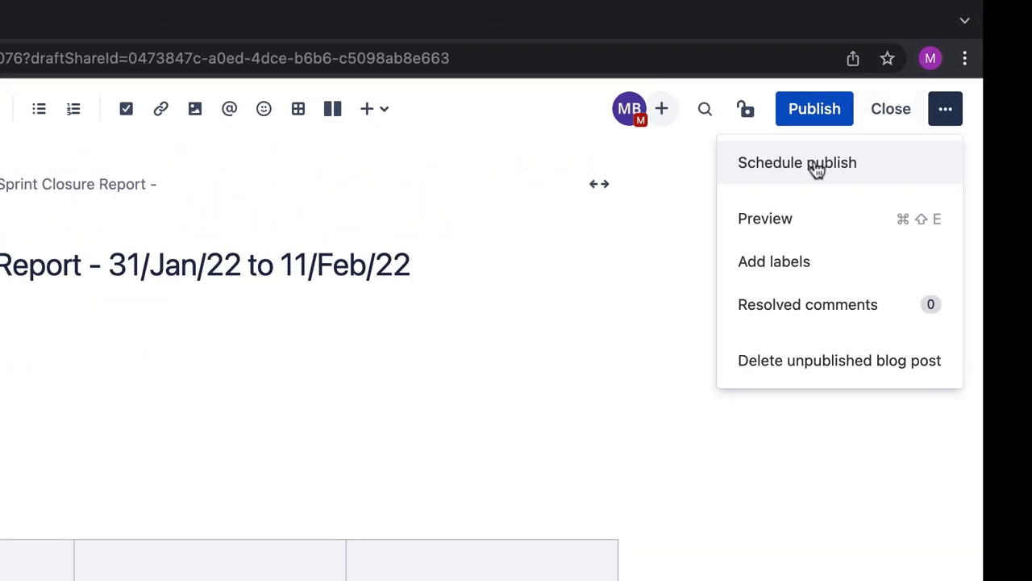
{"action": "left_click", "coordinate": [817, 166]}
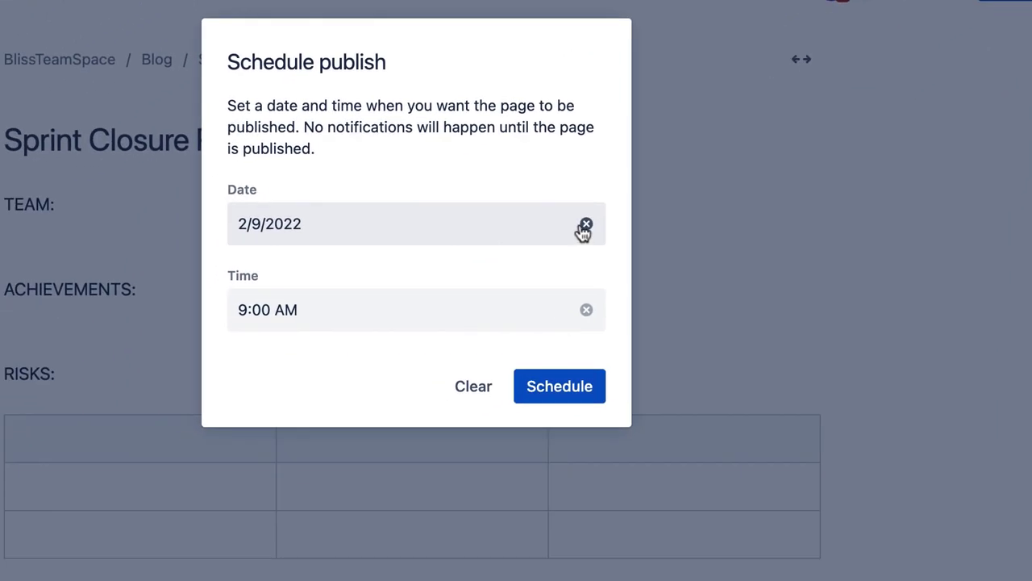
{"action": "left_click", "coordinate": [219, 358]}
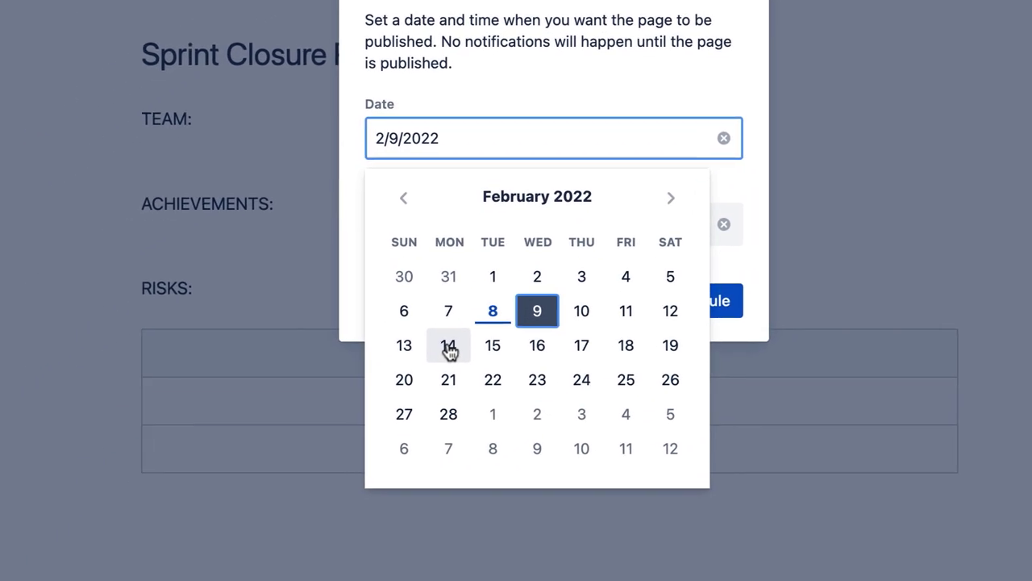
{"action": "left_click", "coordinate": [514, 307]}
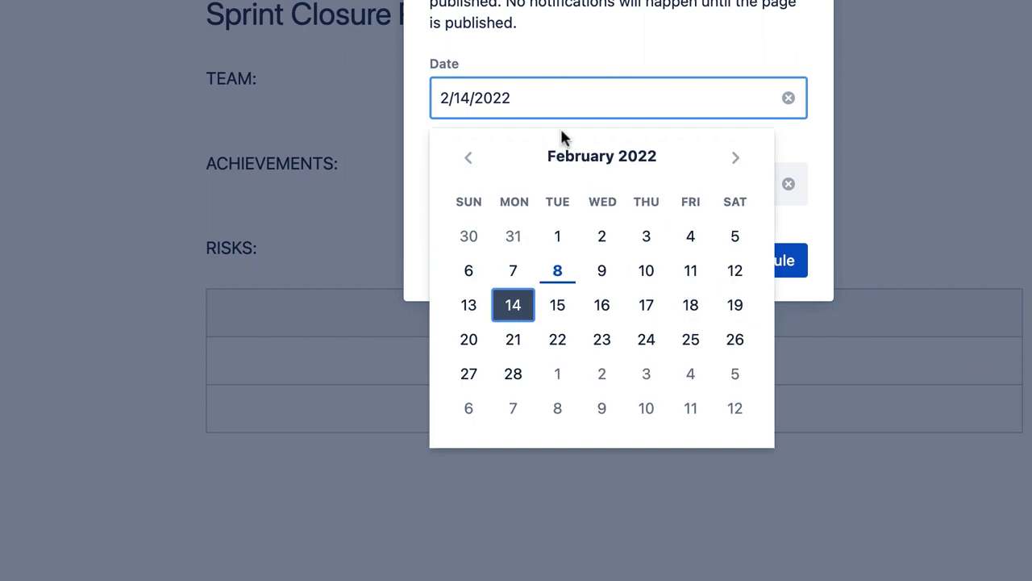
{"action": "left_click", "coordinate": [518, 192]}
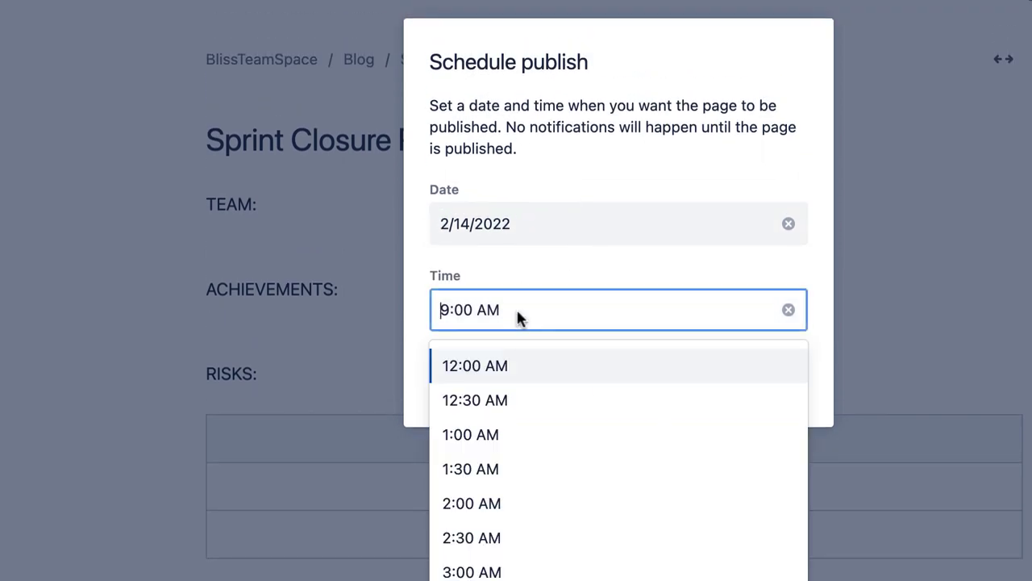
{"action": "left_click", "coordinate": [553, 271]}
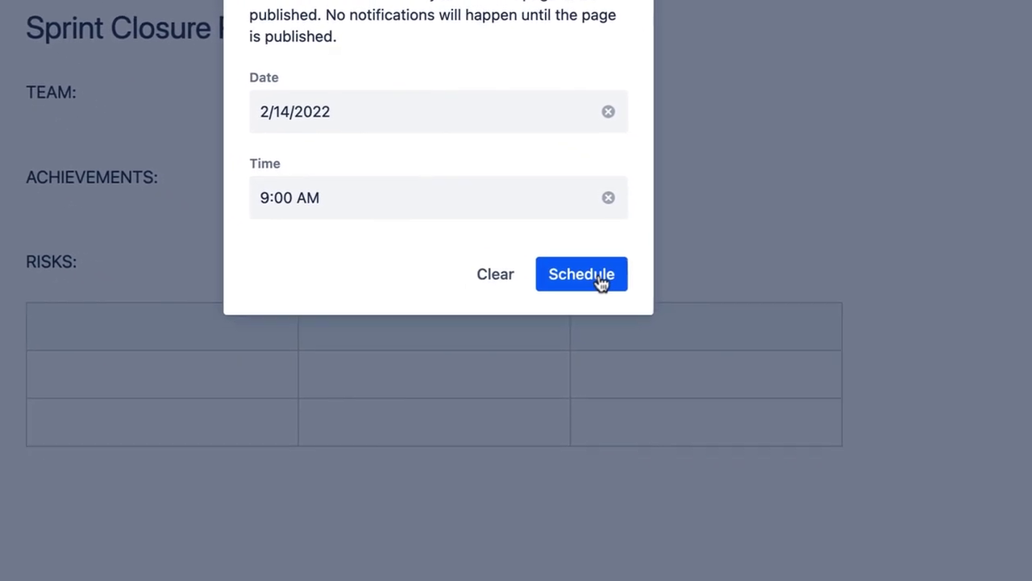
{"action": "left_click", "coordinate": [579, 269]}
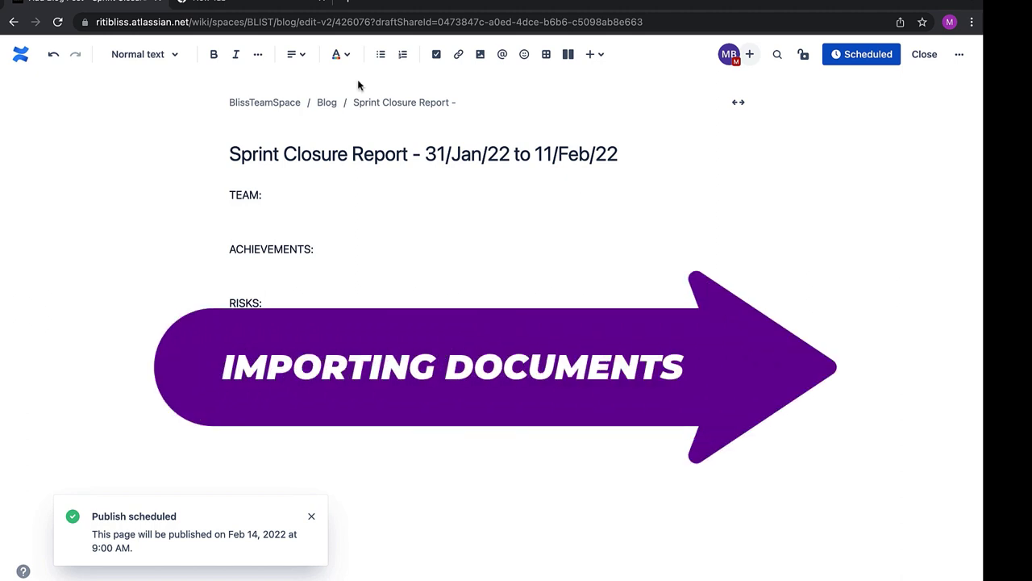
From the space overview, start Import Word Document and upload the Word file
{"action": "left_click", "coordinate": [13, 21]}
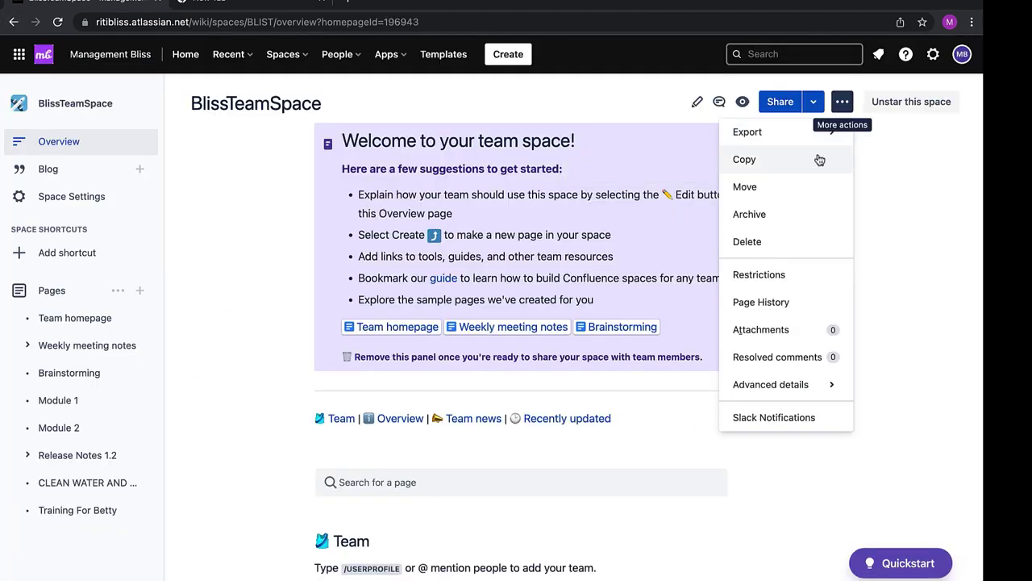
{"action": "mouse_move", "coordinate": [760, 394]}
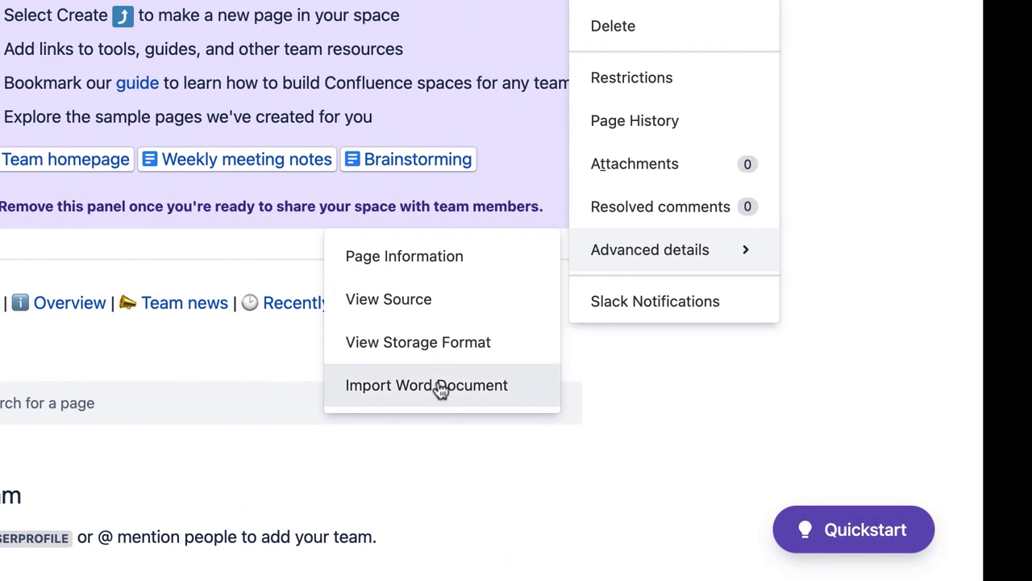
{"action": "left_click", "coordinate": [439, 387]}
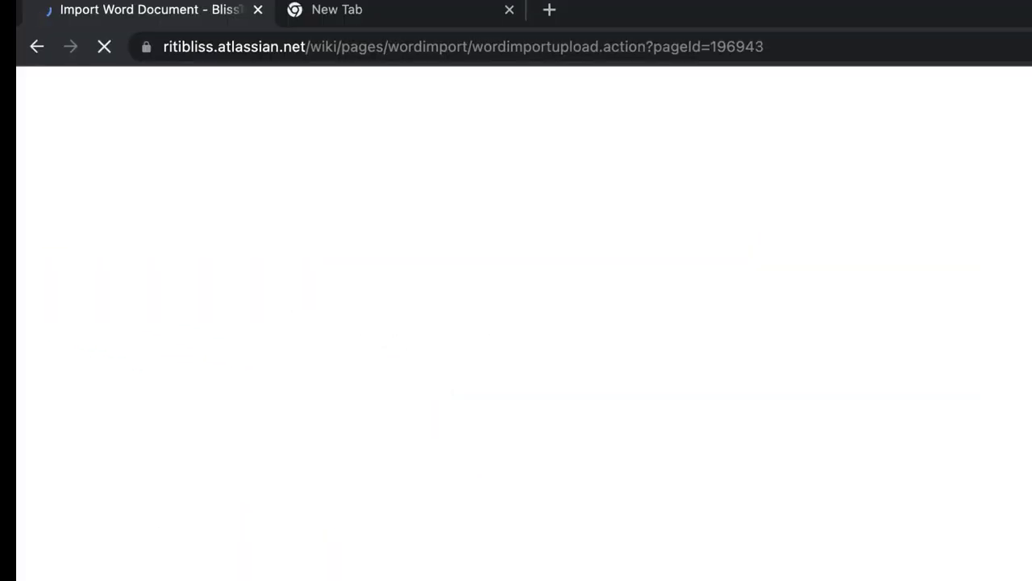
{"action": "left_click", "coordinate": [520, 325]}
{"action": "left_click", "coordinate": [754, 484]}
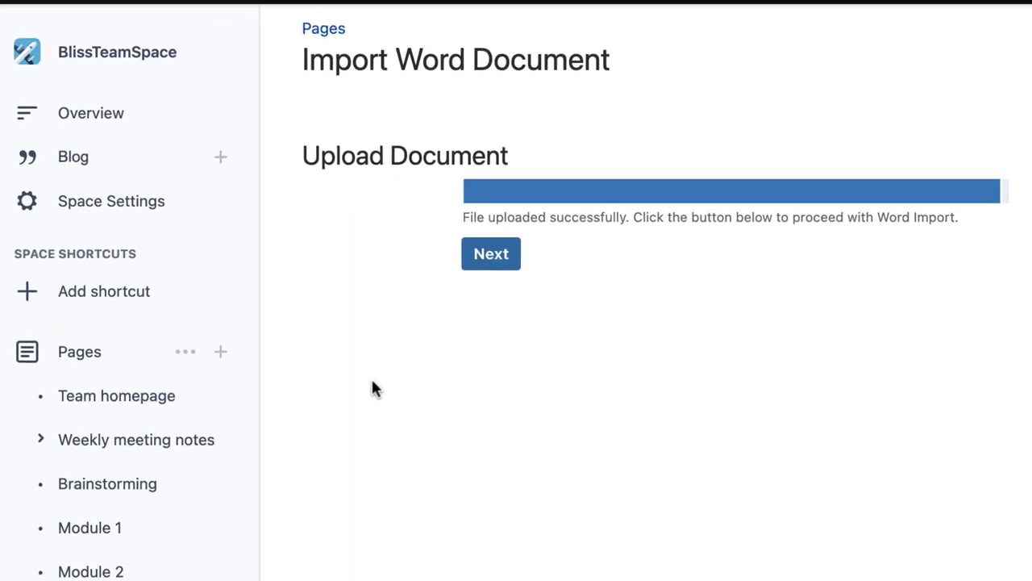
{"action": "left_click", "coordinate": [494, 264]}
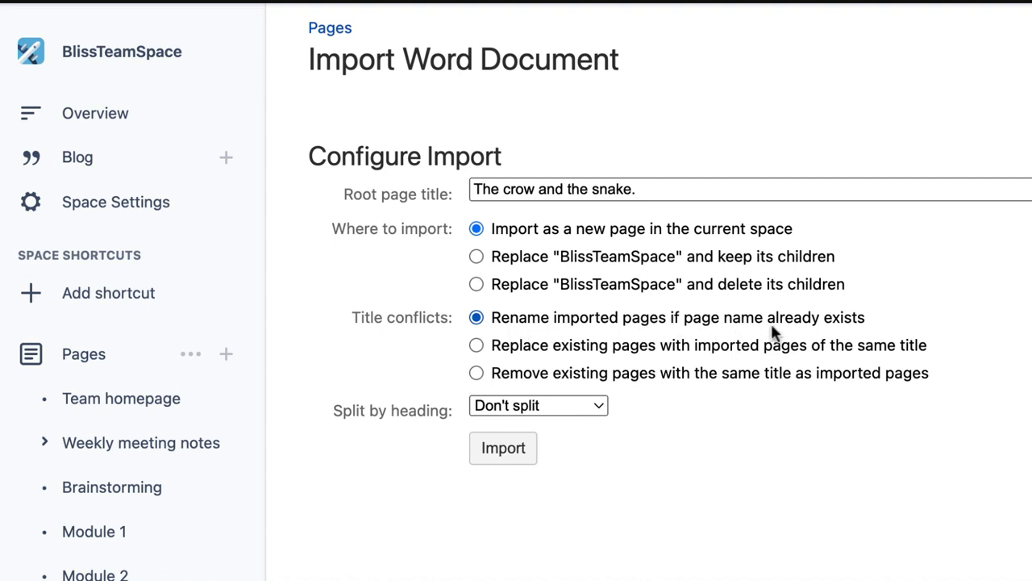
Import as a single page, replacing existing pages with the same title
{"action": "left_click", "coordinate": [525, 355]}
{"action": "scroll", "coordinate": [516, 403], "scroll_direction": "down", "scroll_amount": 3}
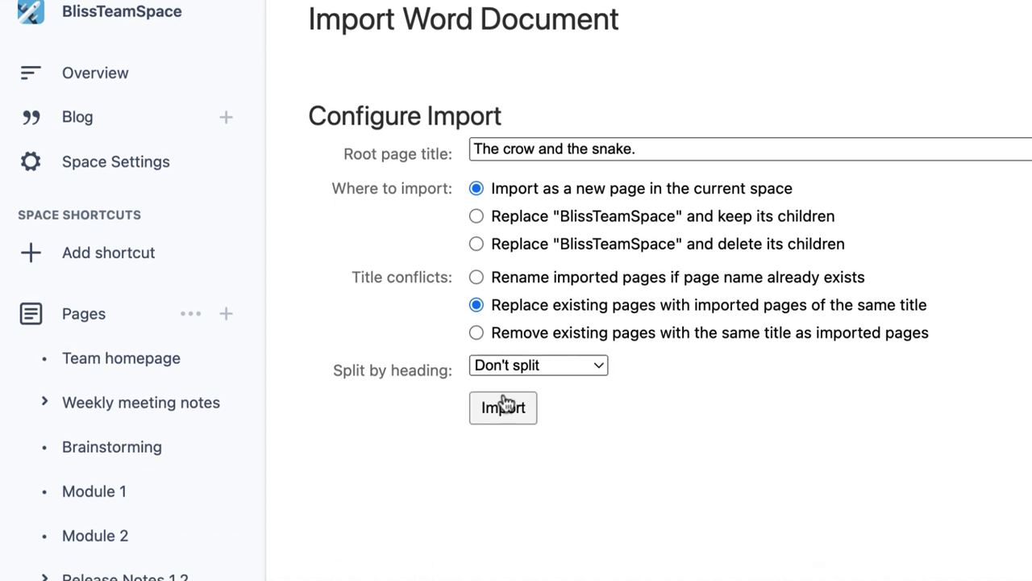
{"action": "left_click", "coordinate": [549, 284]}
{"action": "left_click", "coordinate": [549, 297]}
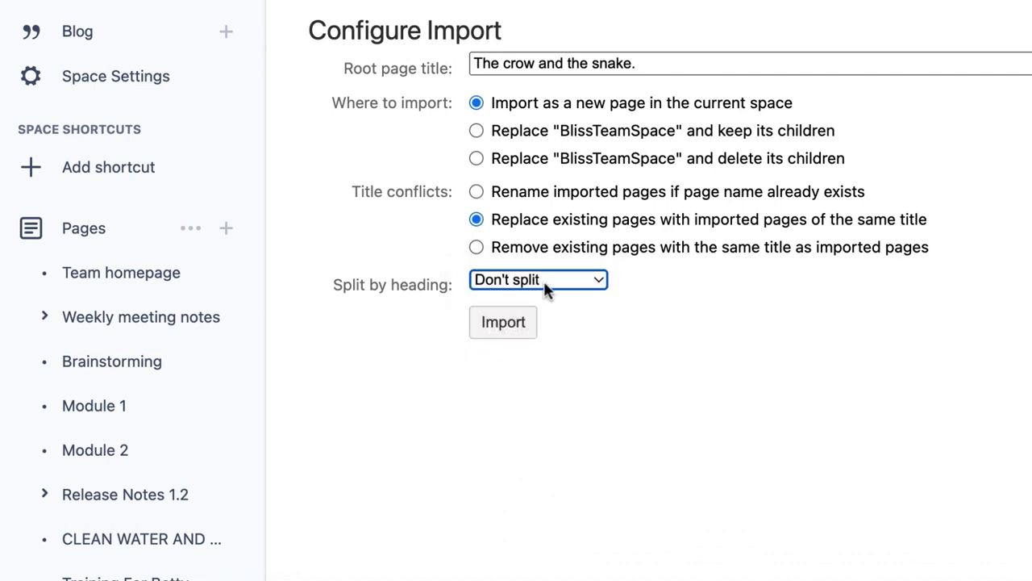
{"action": "left_click", "coordinate": [515, 331]}
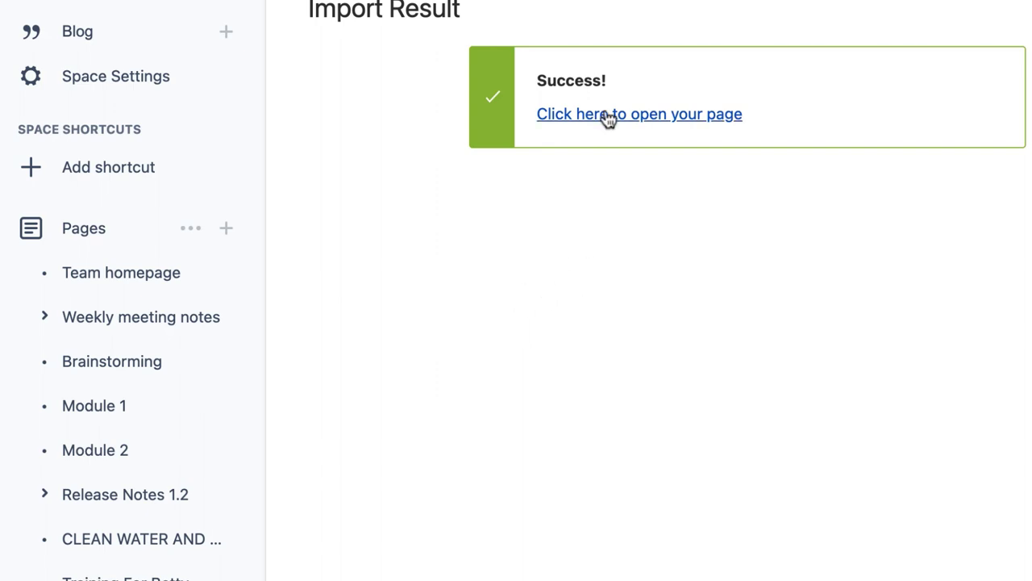
Find 'The crow and the snake.' in the Pages list and send it to the trash
{"action": "left_click", "coordinate": [609, 119]}
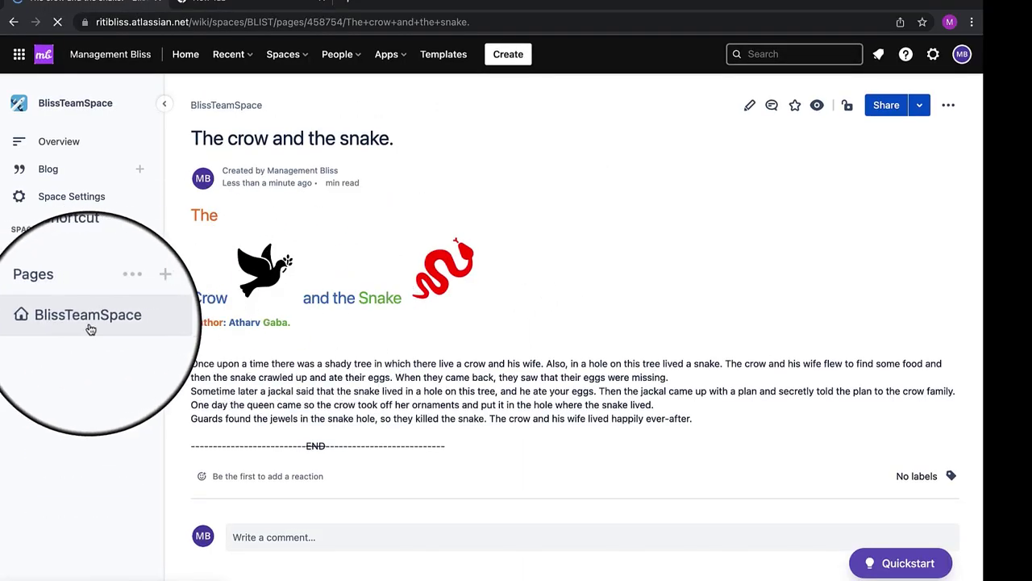
{"action": "left_click", "coordinate": [24, 318]}
{"action": "left_click", "coordinate": [73, 372]}
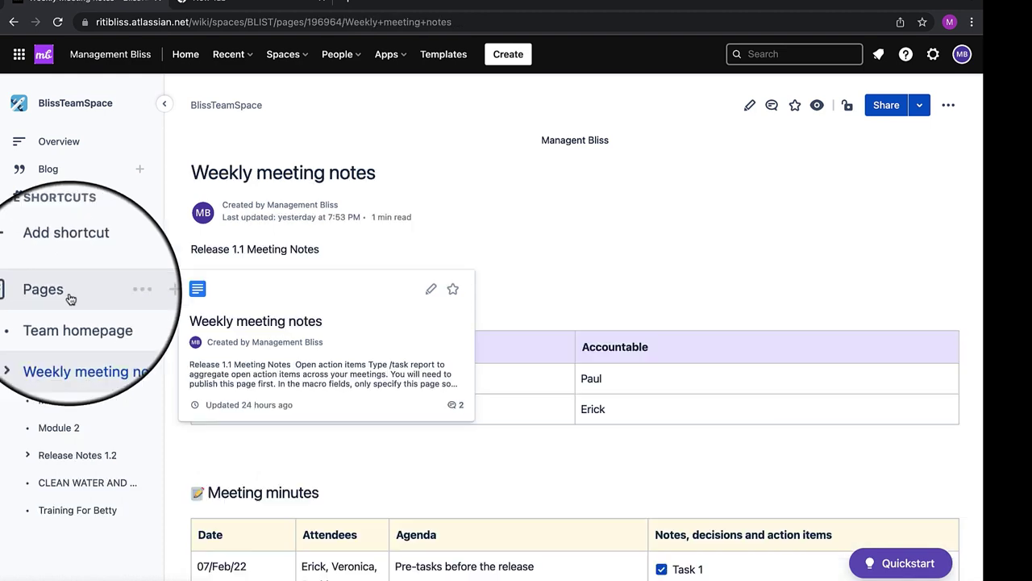
{"action": "left_click", "coordinate": [71, 299]}
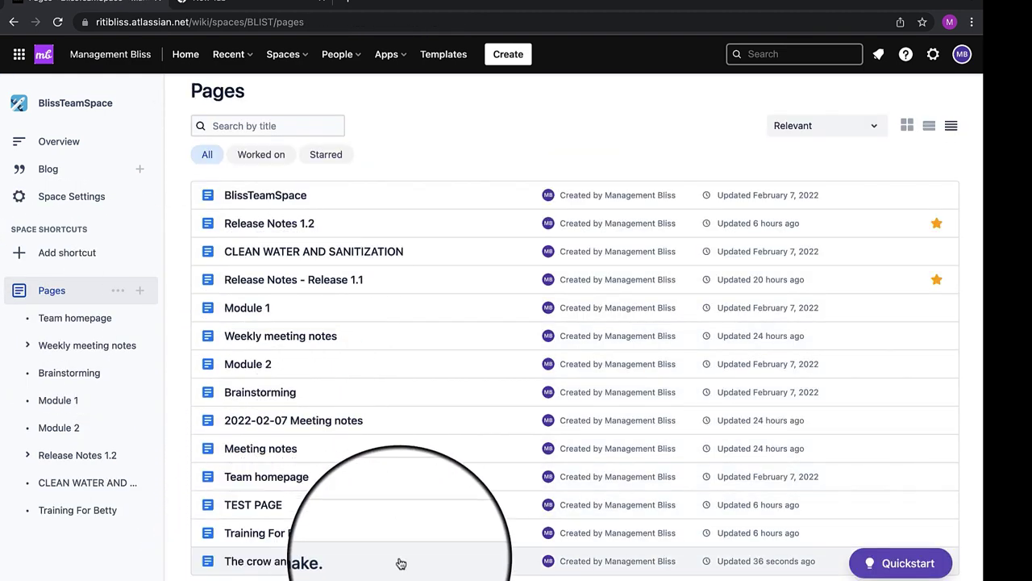
{"action": "left_click", "coordinate": [357, 560]}
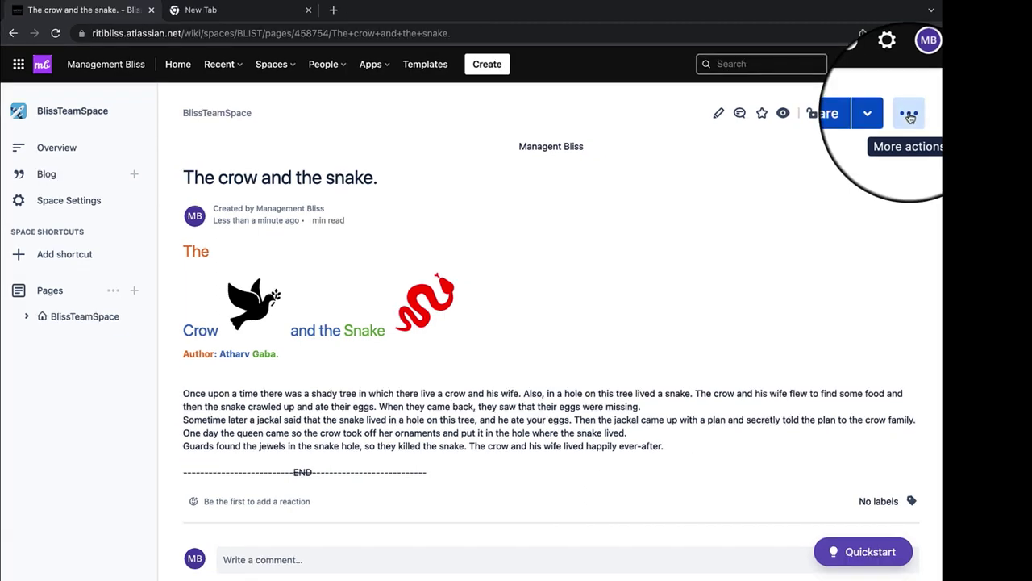
{"action": "left_click", "coordinate": [910, 117]}
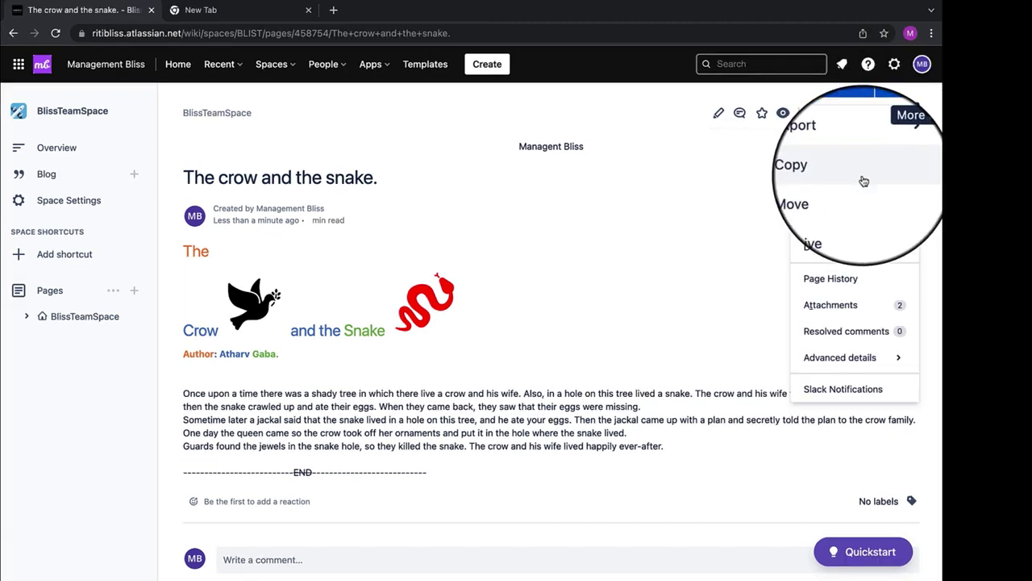
{"action": "left_click", "coordinate": [839, 247]}
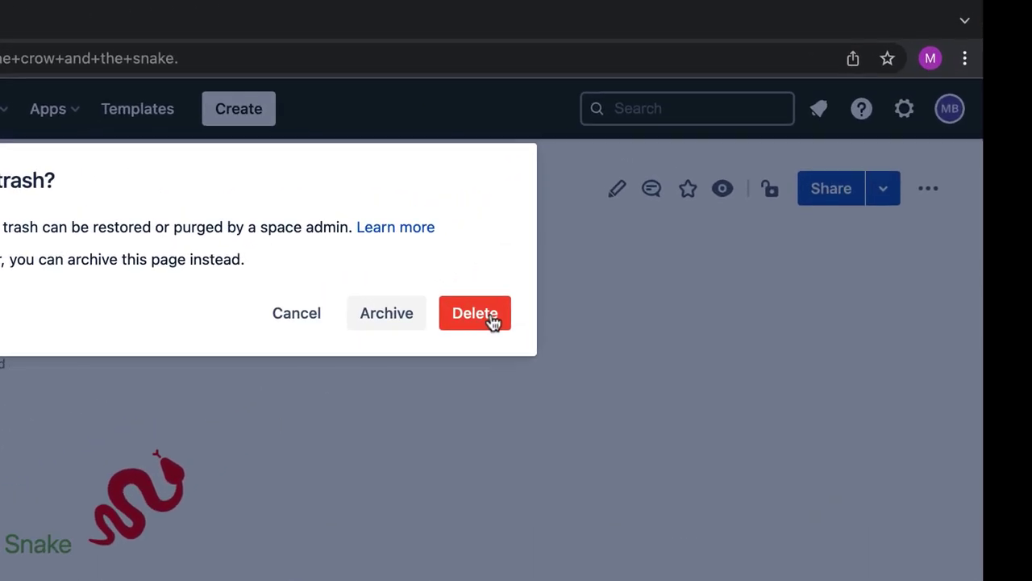
{"action": "left_click", "coordinate": [490, 318]}
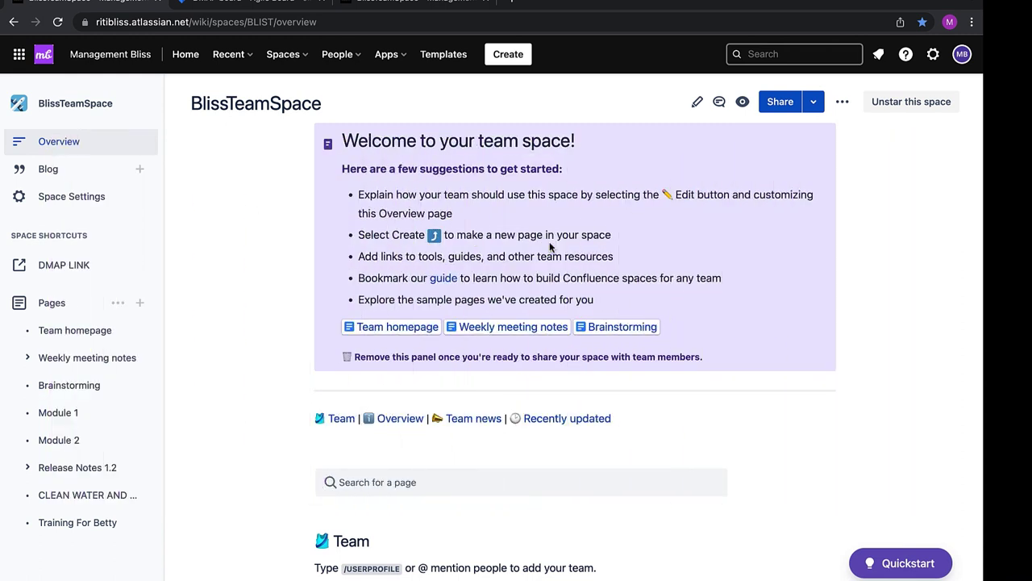
Go to the Application Links page in Confluence's site administration settings
{"action": "key", "text": "ctrl+w"}
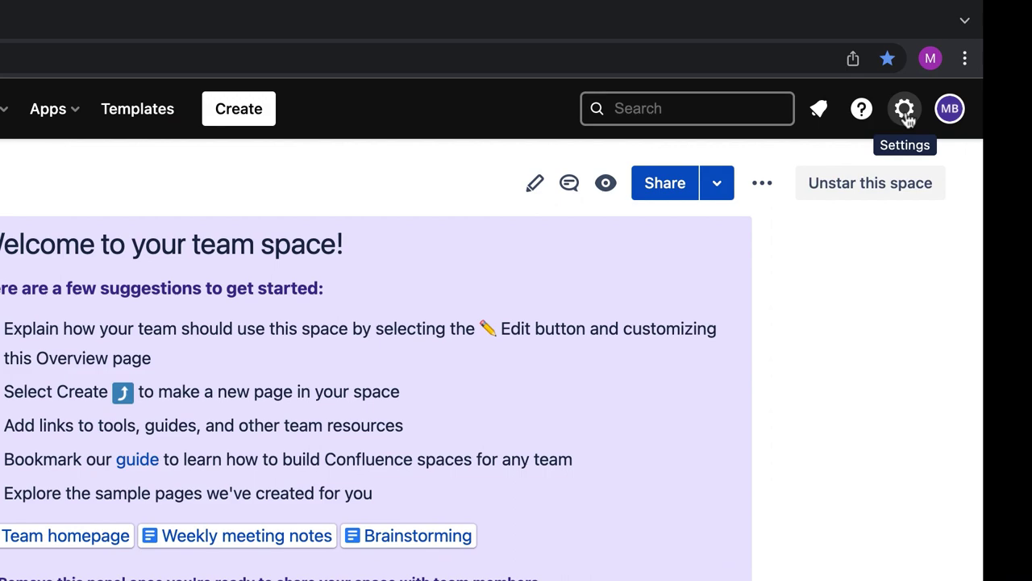
{"action": "left_click", "coordinate": [905, 110]}
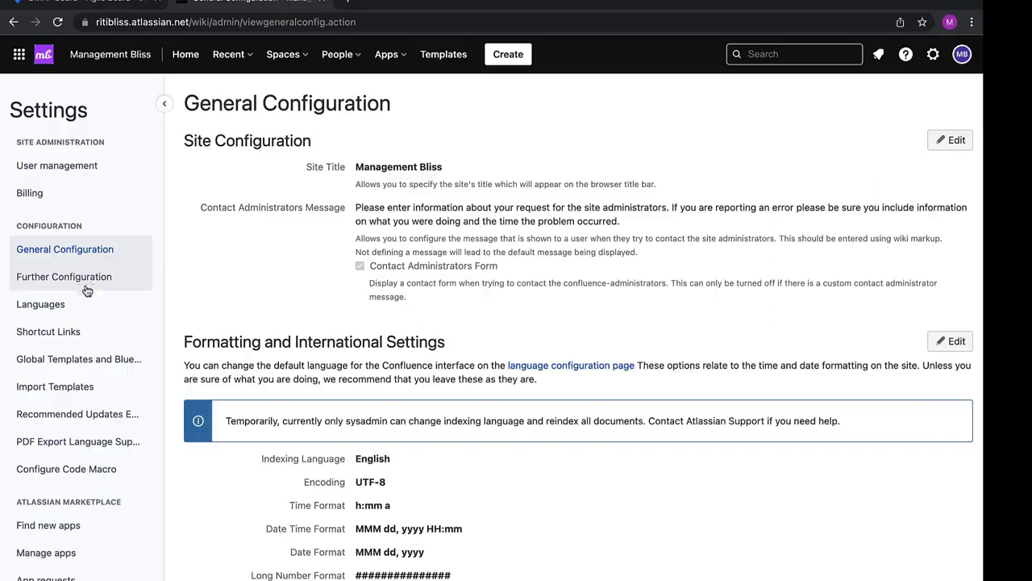
{"action": "scroll", "coordinate": [84, 322], "scroll_direction": "down", "scroll_amount": 3}
{"action": "scroll", "coordinate": [84, 360], "scroll_direction": "down", "scroll_amount": 10}
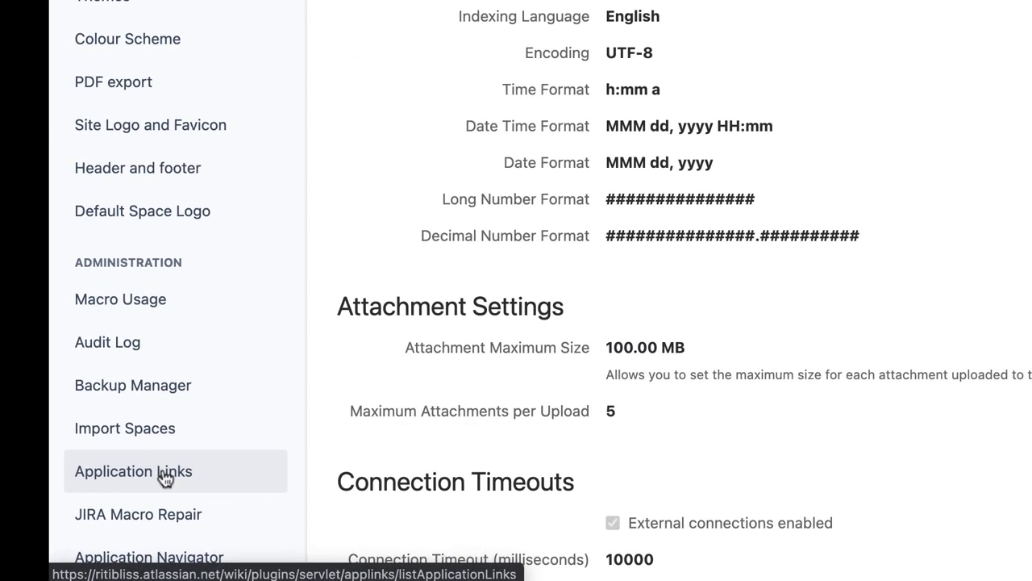
{"action": "left_click", "coordinate": [165, 477]}
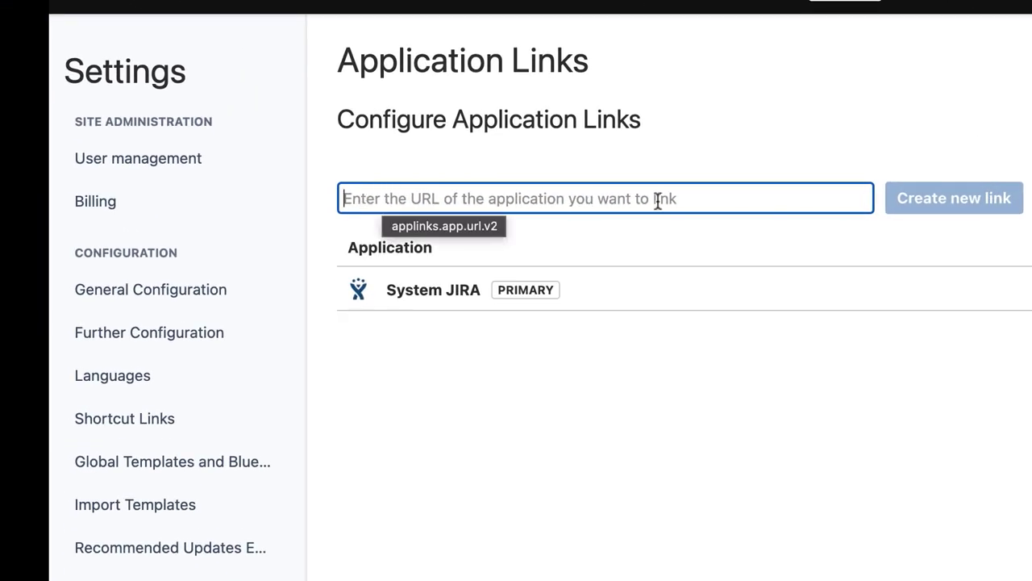
Create a Generic Application link named JIRA Integration - DMAP to the copied DMAP board URL
{"action": "left_click", "coordinate": [224, 11]}
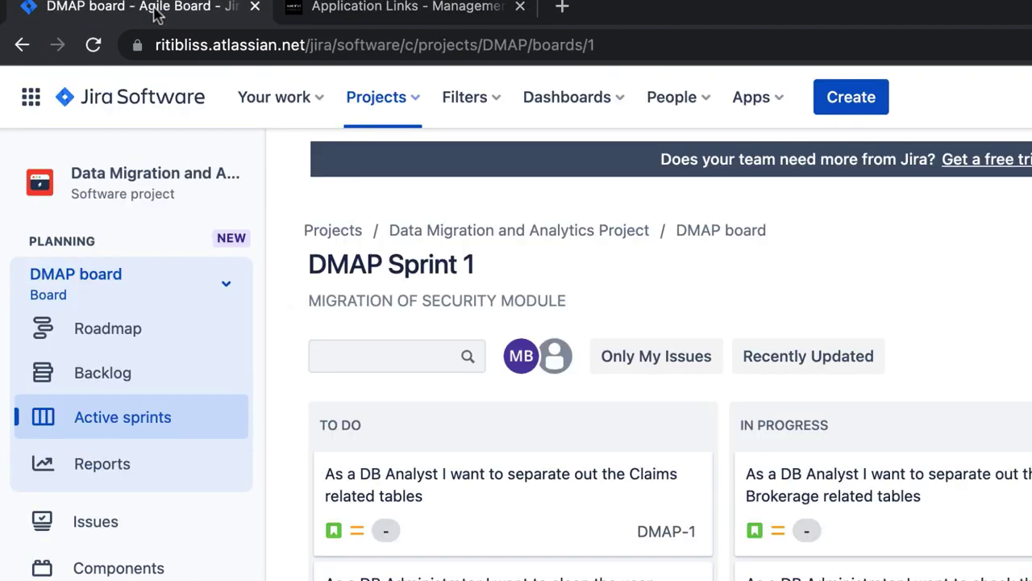
{"action": "left_click", "coordinate": [601, 46]}
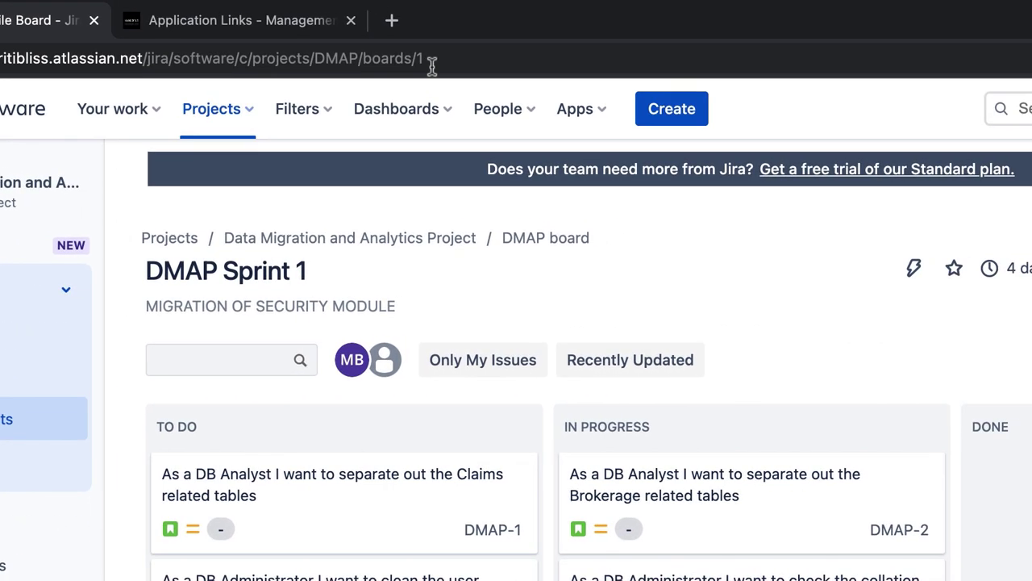
{"action": "left_click", "coordinate": [327, 23]}
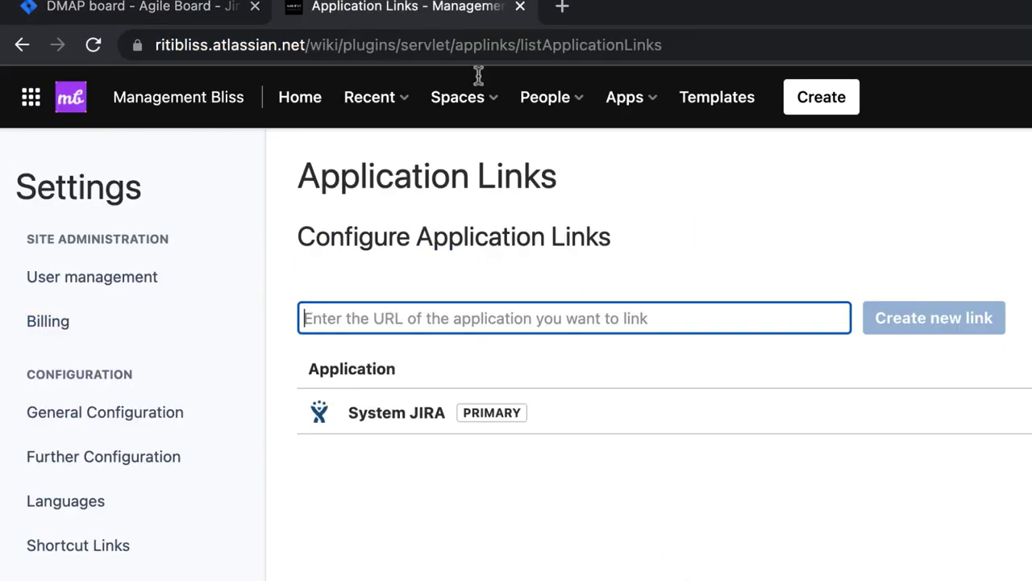
{"action": "left_click", "coordinate": [920, 326]}
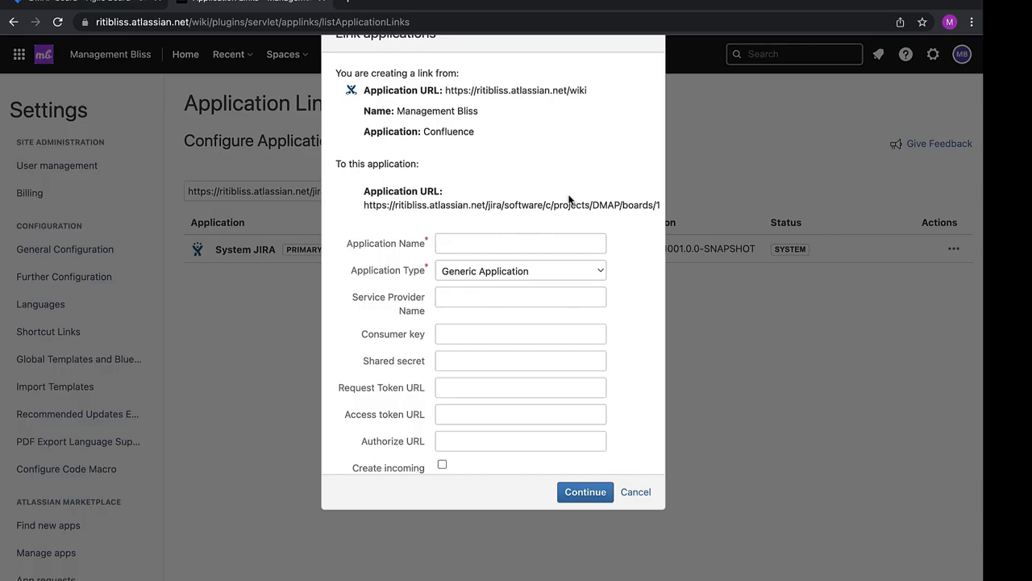
{"action": "left_click", "coordinate": [495, 243]}
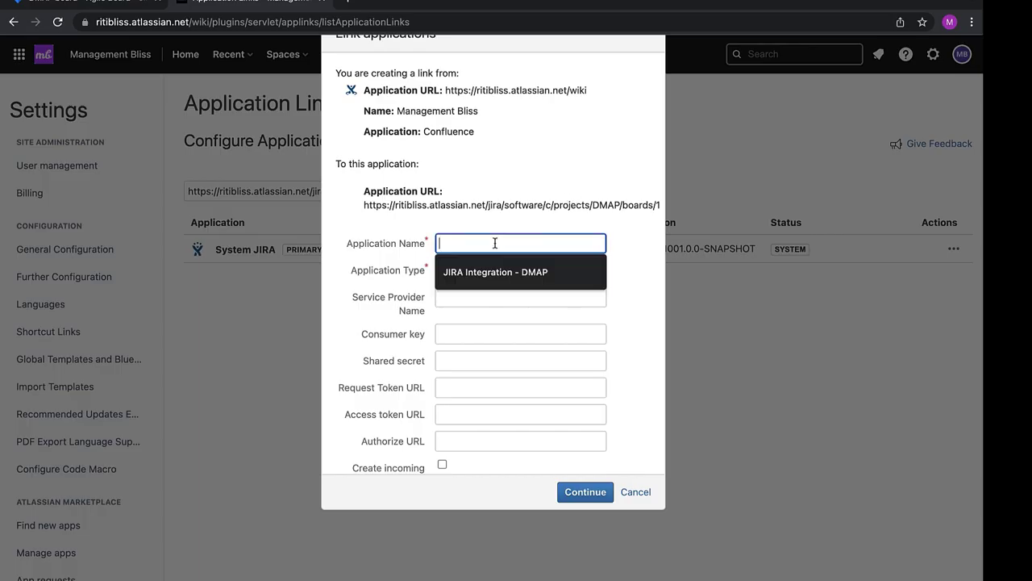
{"action": "left_click", "coordinate": [496, 271]}
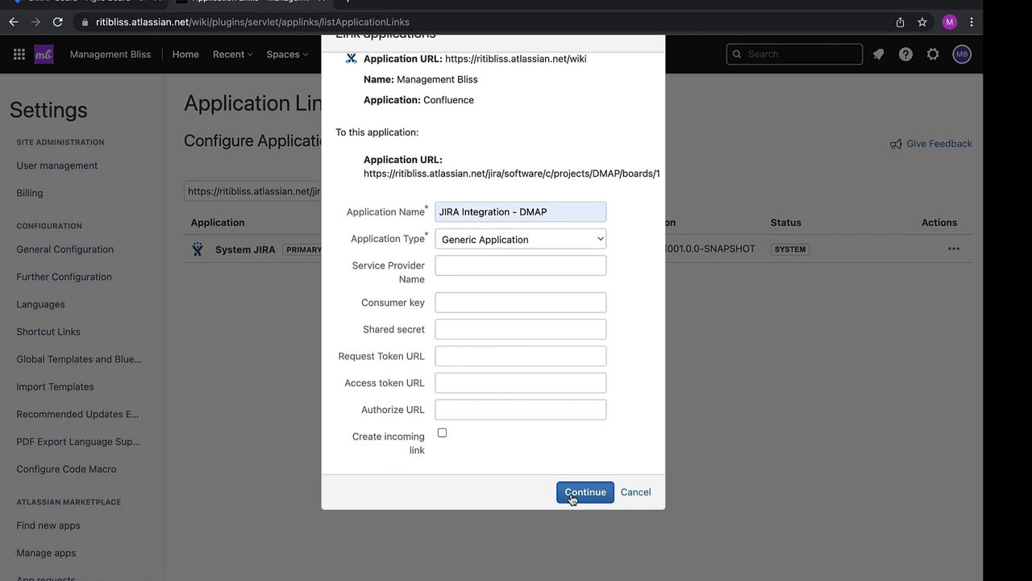
{"action": "left_click", "coordinate": [571, 494]}
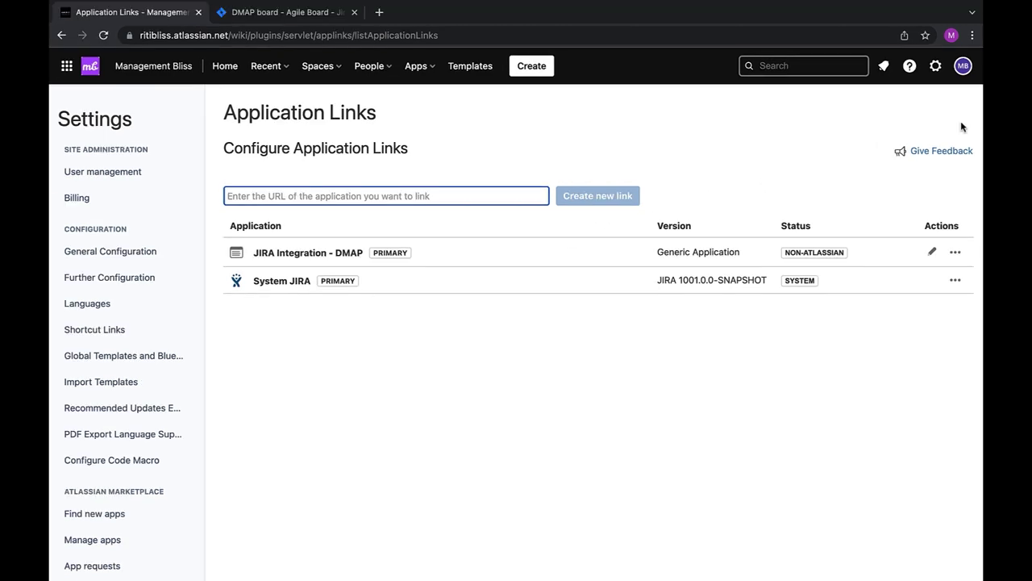
{"action": "left_click", "coordinate": [318, 65]}
Go to BlissTeamSpace's space settings and its Integrations application links page
{"action": "left_click", "coordinate": [346, 121]}
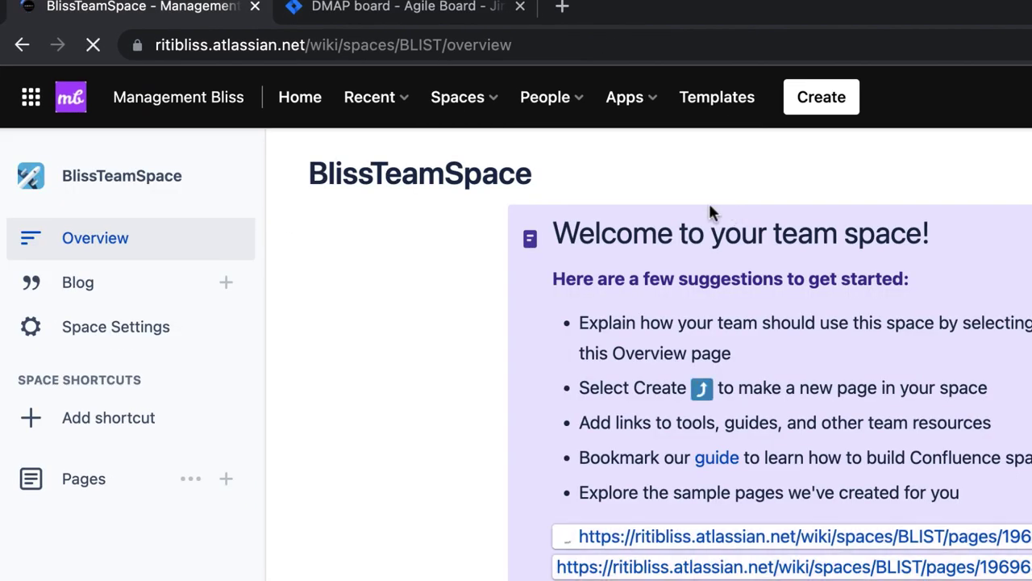
{"action": "left_click", "coordinate": [84, 334]}
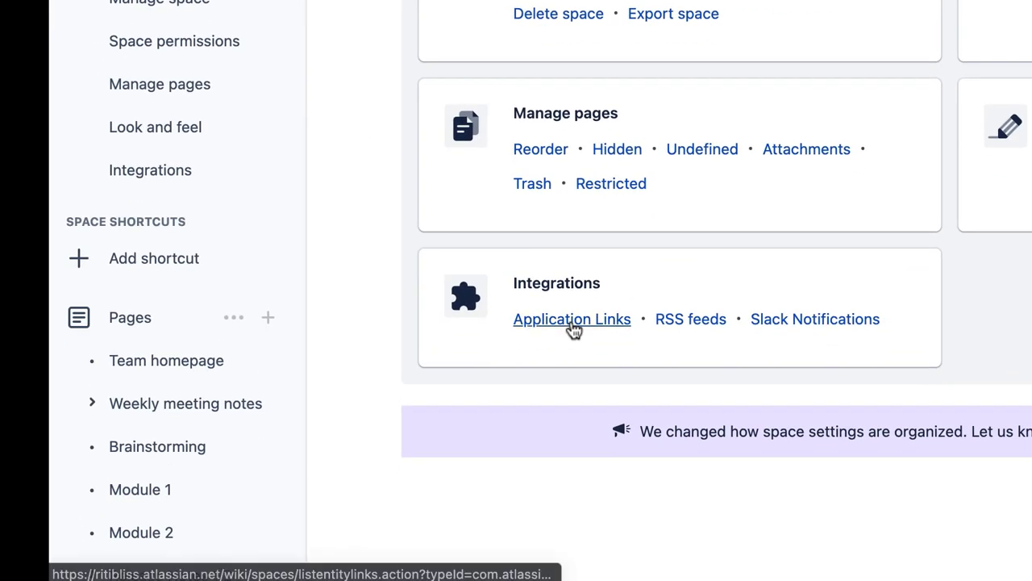
{"action": "left_click", "coordinate": [572, 320]}
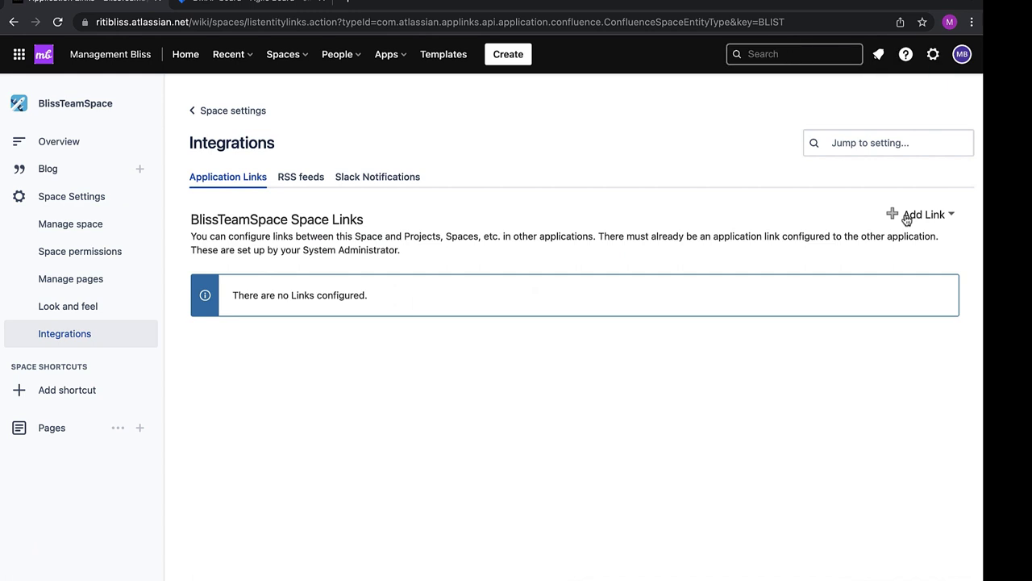
Add a JIRA Integration - DMAP link to project DMAP_PROJ with key DMAP-J
{"action": "left_click", "coordinate": [892, 213]}
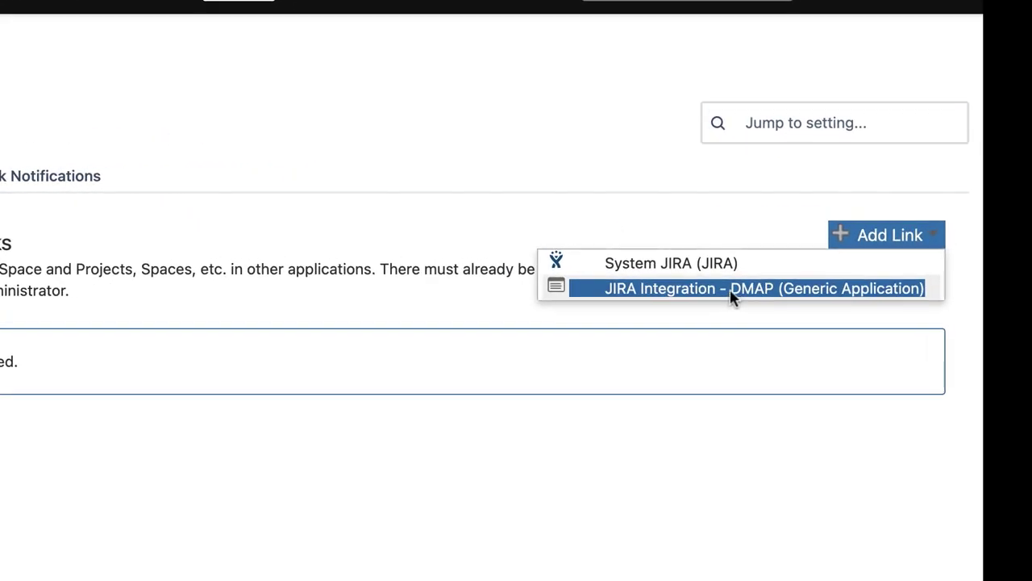
{"action": "left_click", "coordinate": [732, 297]}
{"action": "type", "text": "DMAP-J"}
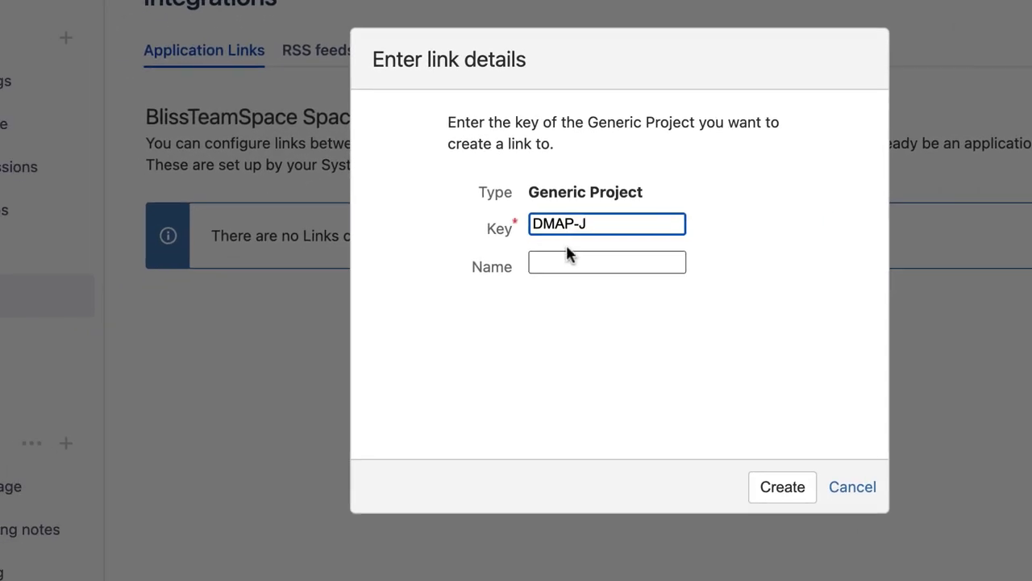
{"action": "left_click", "coordinate": [167, 383]}
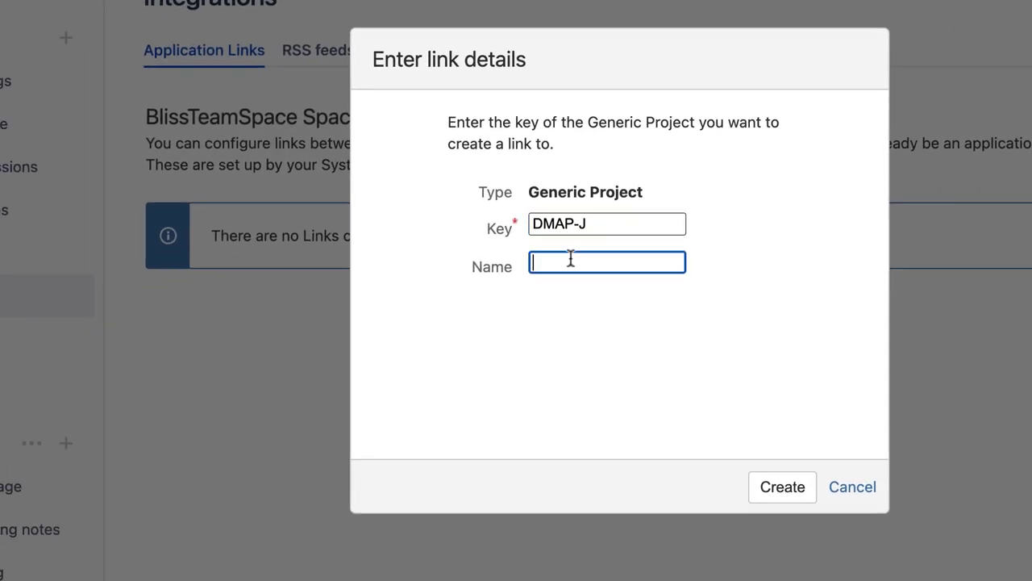
{"action": "type", "text": "DMAP"}
{"action": "type", "text": "_PROJ"}
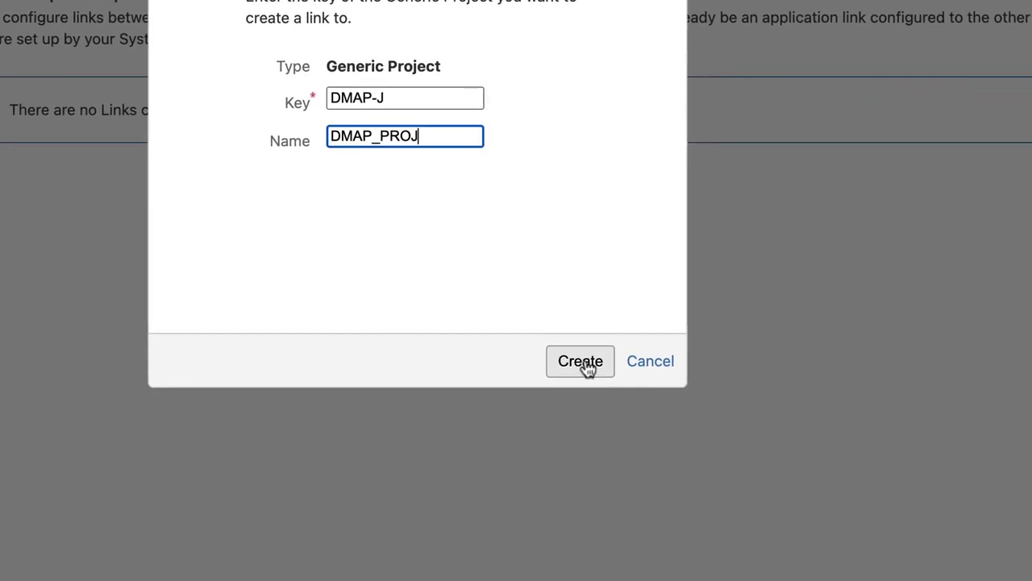
{"action": "left_click", "coordinate": [782, 491]}
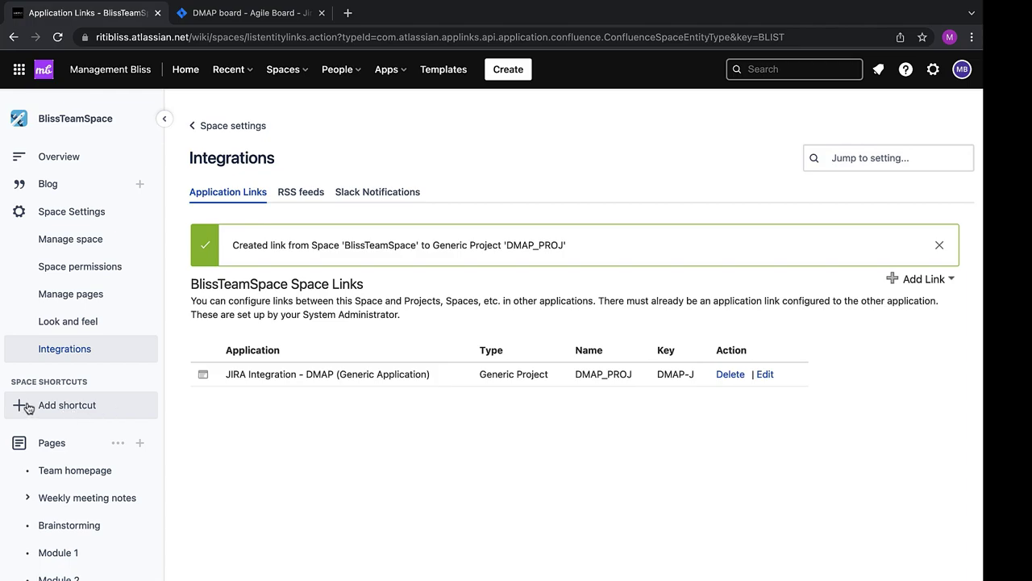
Paste the Jira DMAP board address as a new space shortcut's web address
{"action": "left_click", "coordinate": [24, 406]}
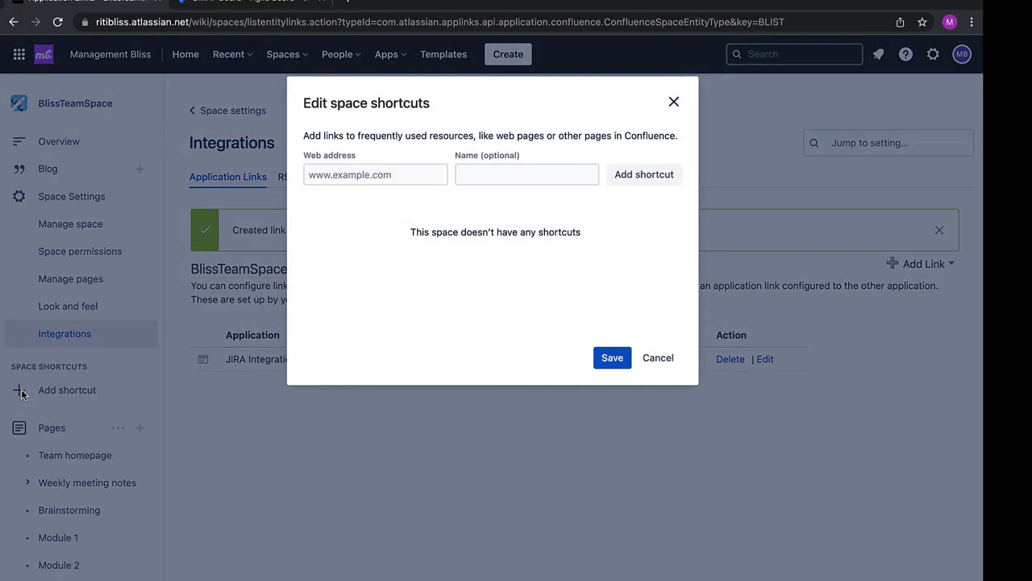
{"action": "left_click", "coordinate": [342, 173]}
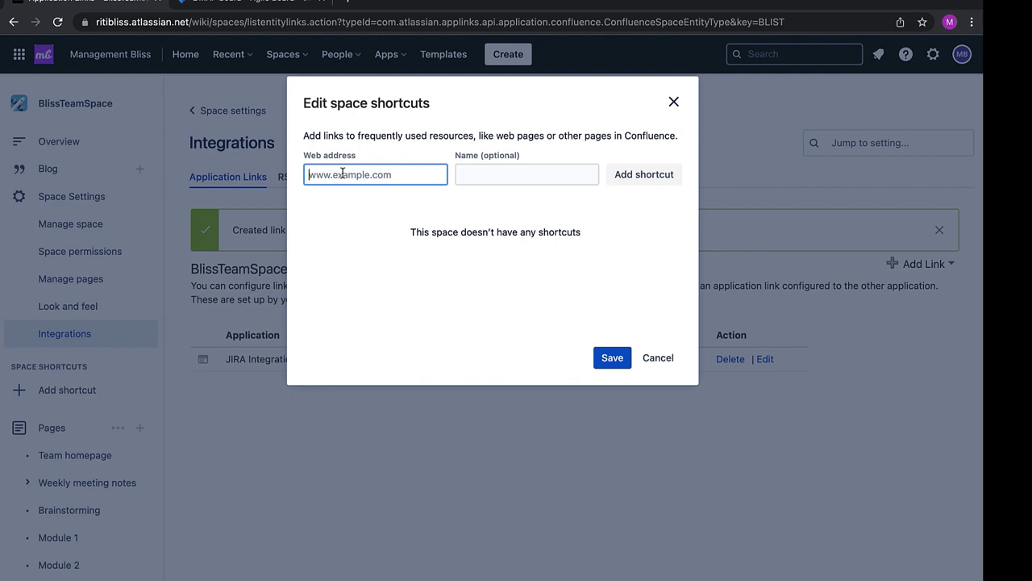
{"action": "left_click", "coordinate": [242, 5]}
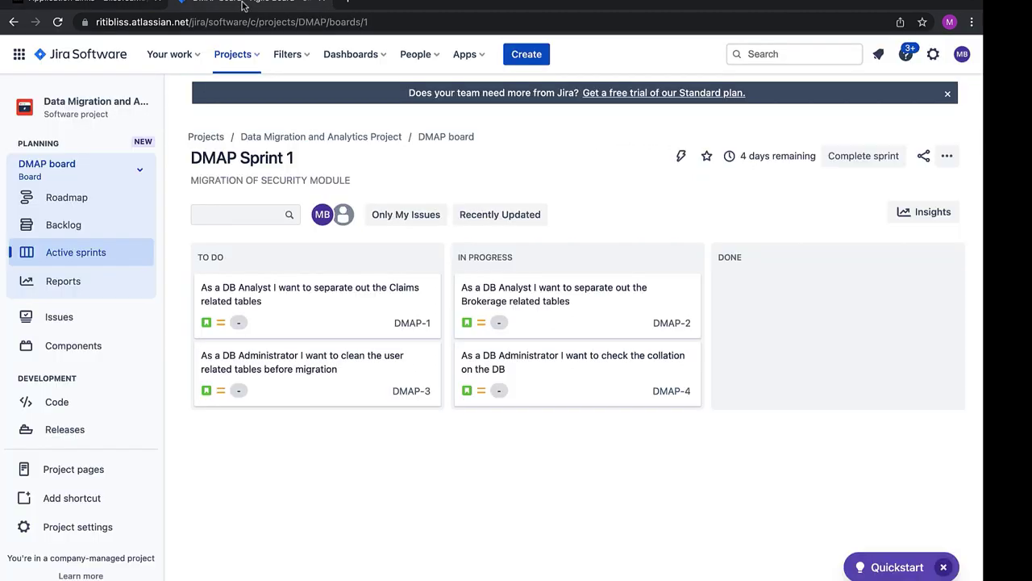
{"action": "left_click", "coordinate": [302, 23]}
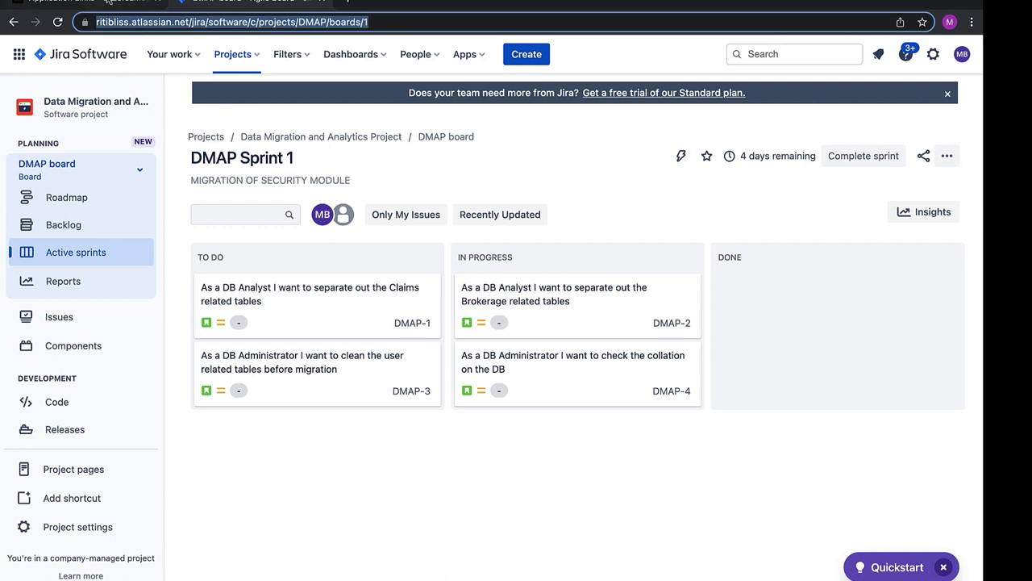
{"action": "left_click", "coordinate": [408, 22]}
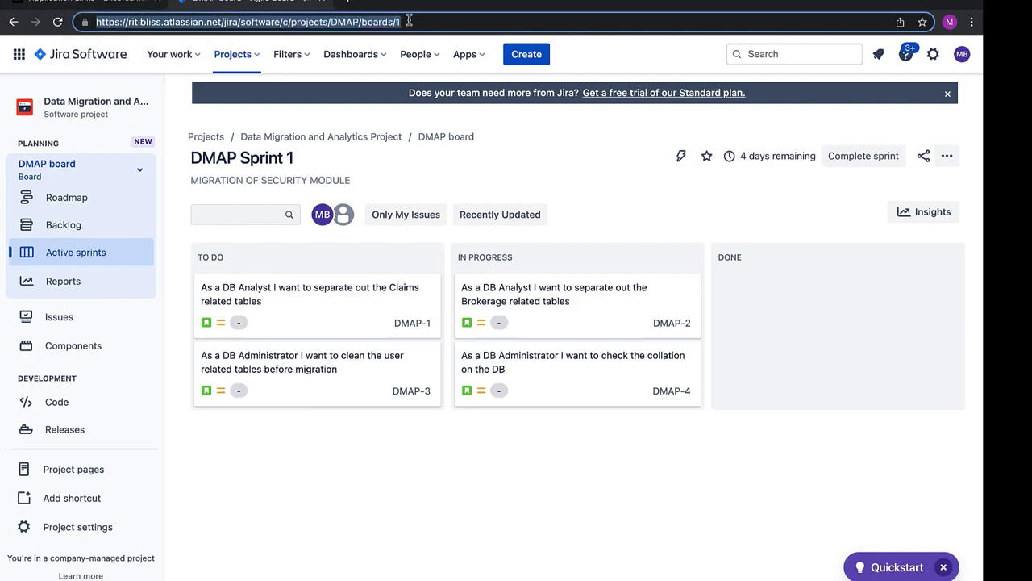
{"action": "key", "text": "super+c"}
{"action": "key", "text": "ctrl+shift+Tab"}
{"action": "key", "text": "super+v"}
Name the shortcut DMAP Board, add it to the list, and save
{"action": "left_click", "coordinate": [470, 175]}
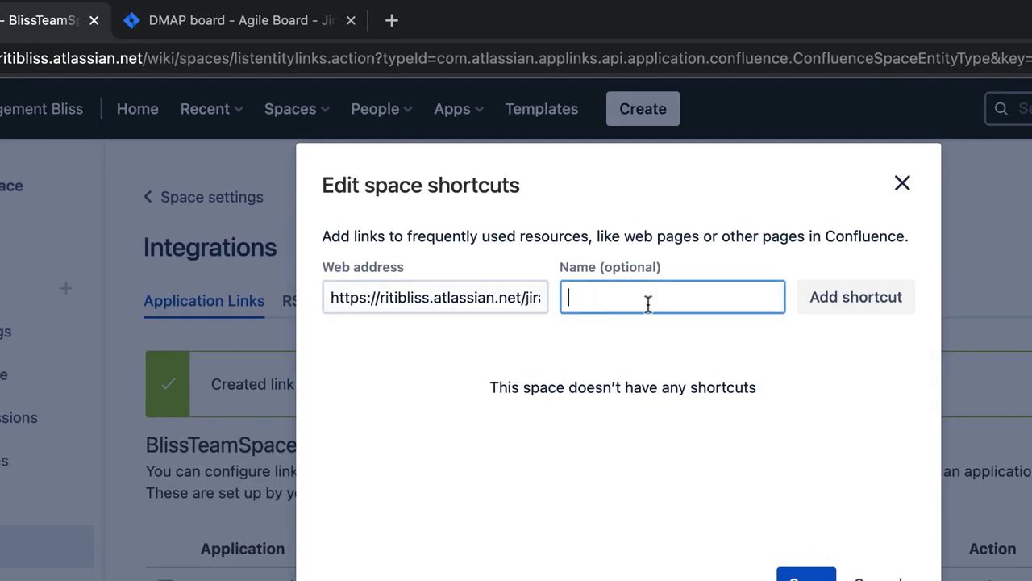
{"action": "type", "text": "DMAP Board"}
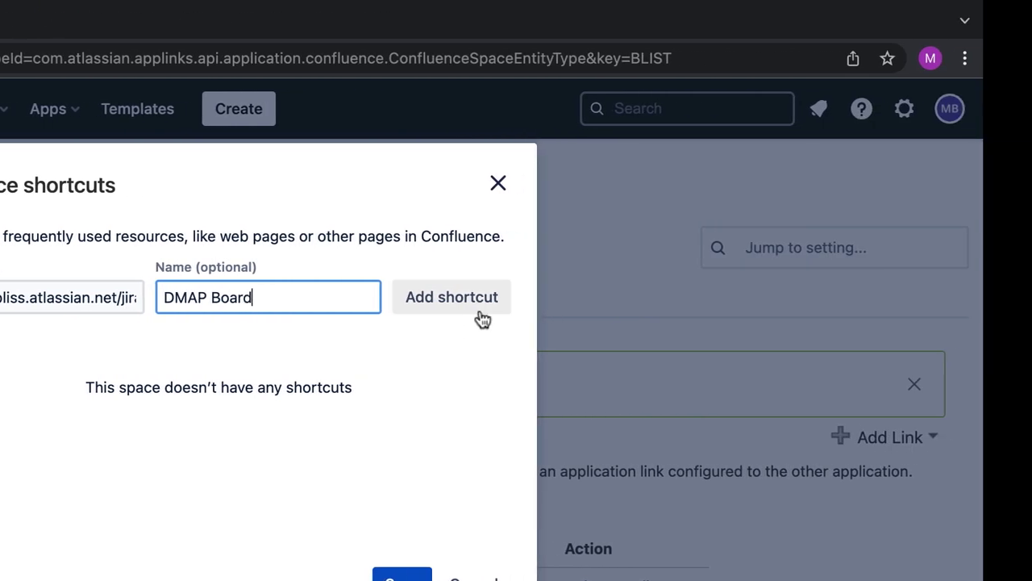
{"action": "left_click", "coordinate": [482, 319]}
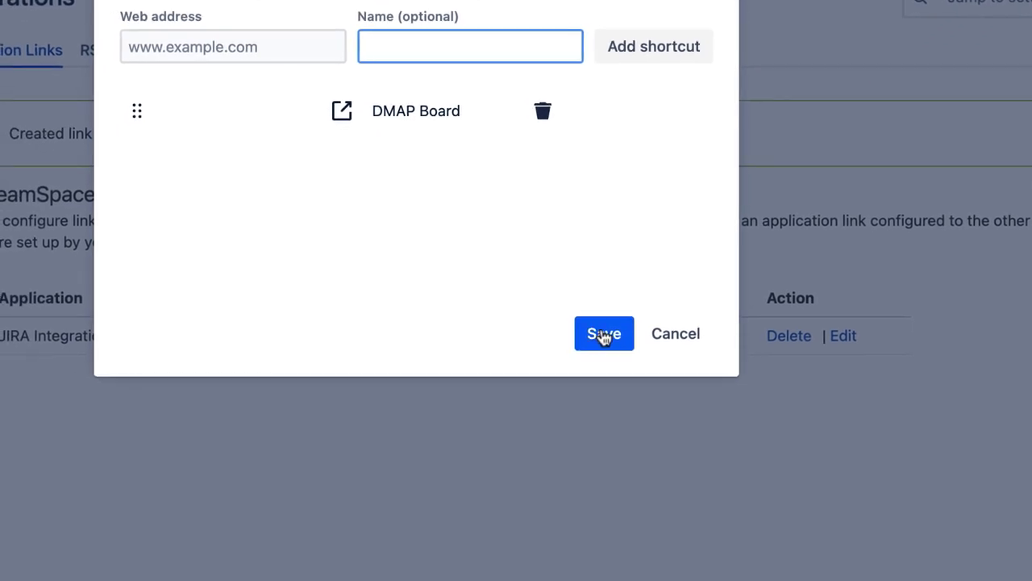
{"action": "left_click", "coordinate": [604, 336]}
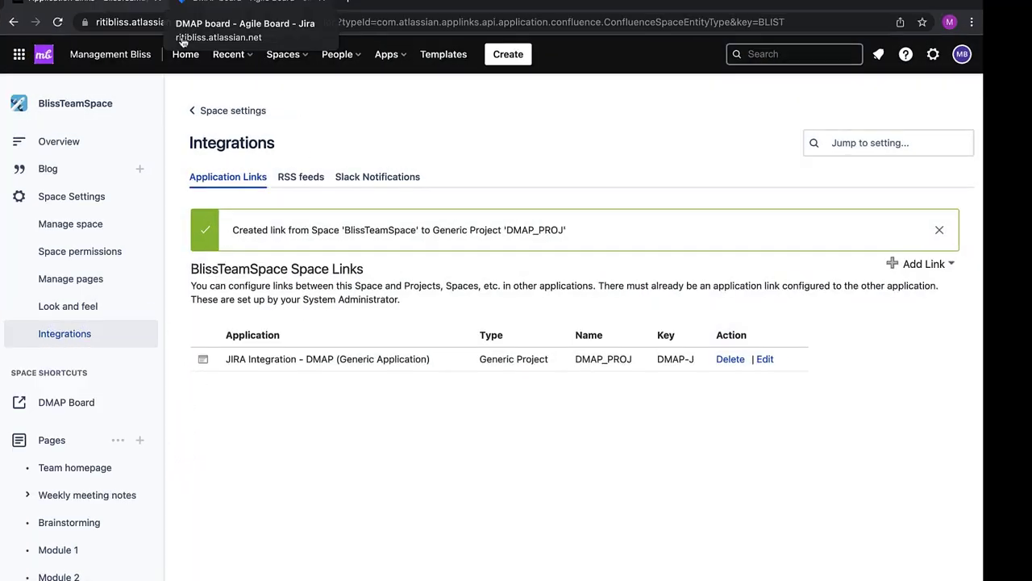
In the Jira DMAP project, start a shortcut linking to the Confluence space overview address
{"action": "left_click", "coordinate": [239, 2]}
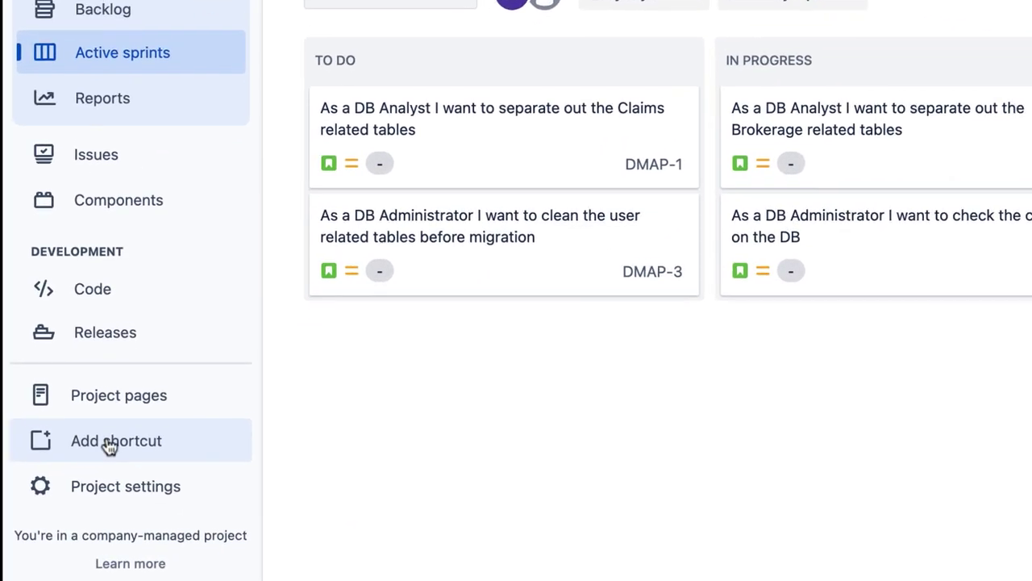
{"action": "left_click", "coordinate": [100, 444]}
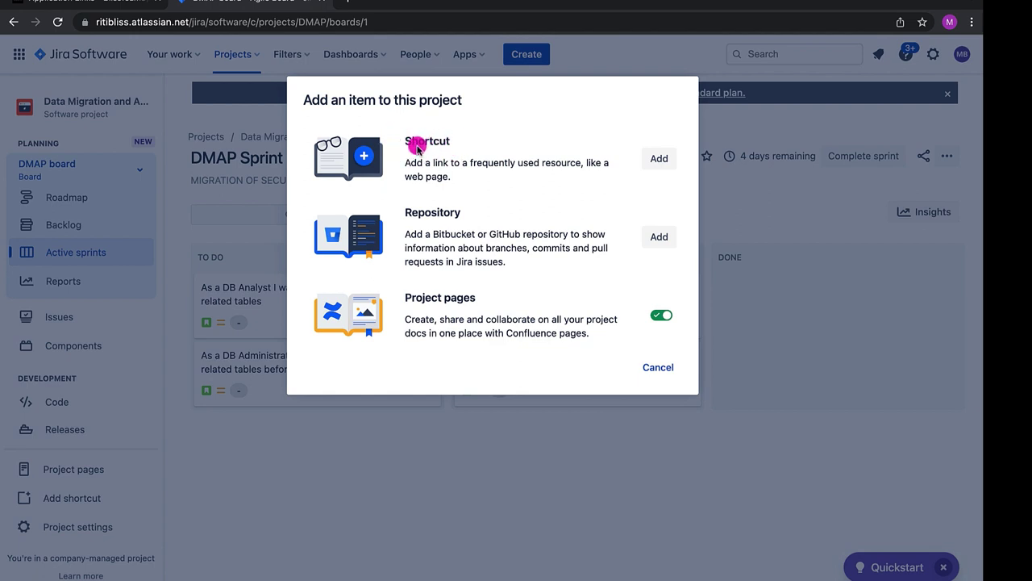
{"action": "left_click", "coordinate": [654, 160]}
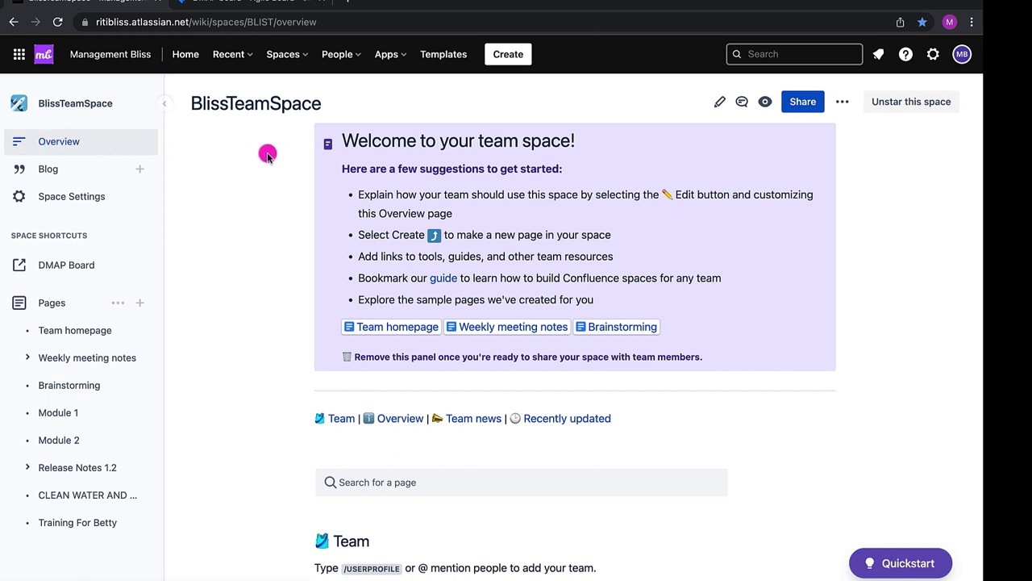
{"action": "left_click", "coordinate": [331, 23]}
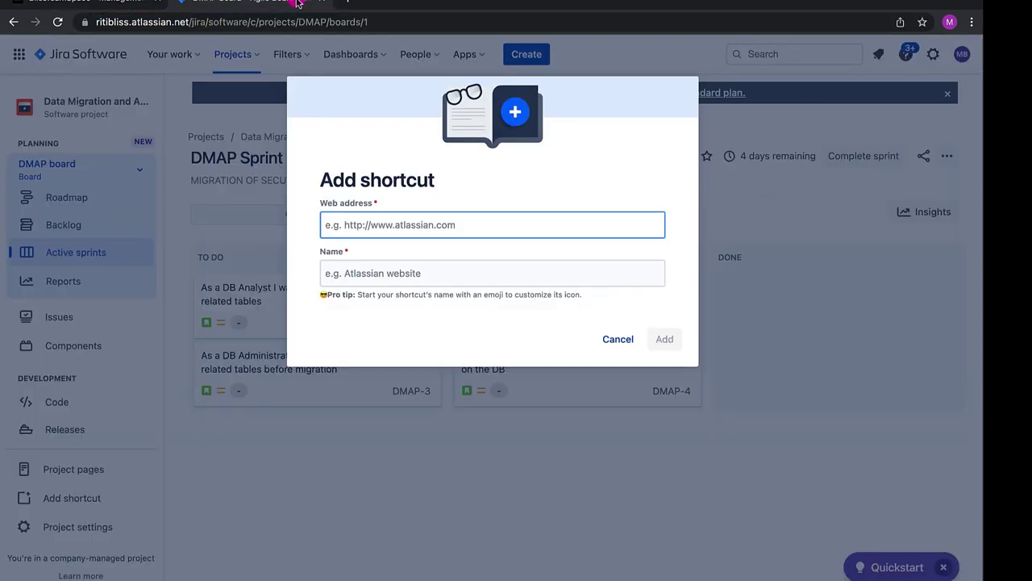
{"action": "key", "text": "super+v"}
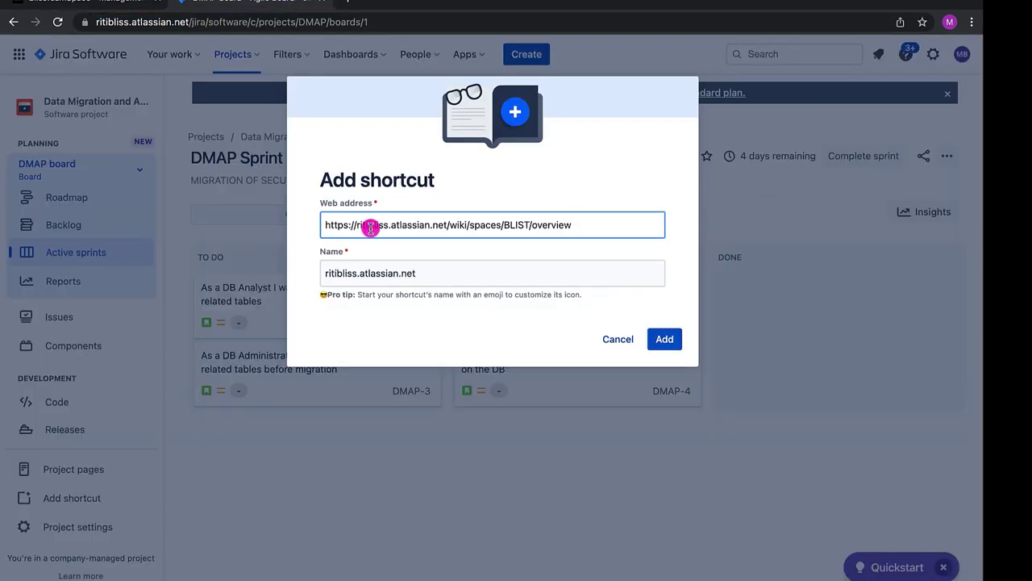
Rename the shortcut to BlissTeamSpace and add it to the project
{"action": "left_click", "coordinate": [320, 273]}
{"action": "key", "text": "super+a"}
{"action": "key", "text": "BackSpace"}
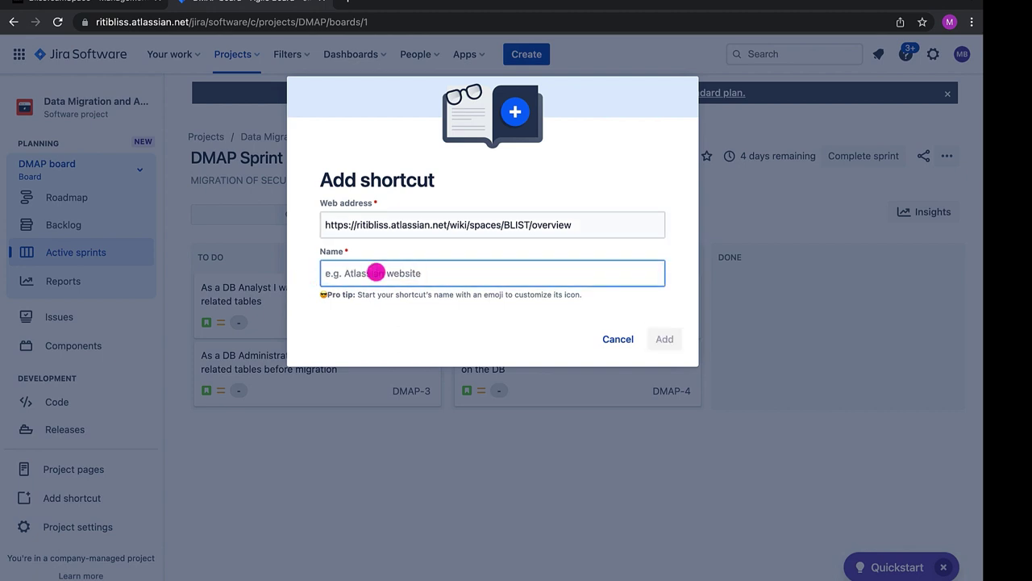
{"action": "type", "text": "Bliss"}
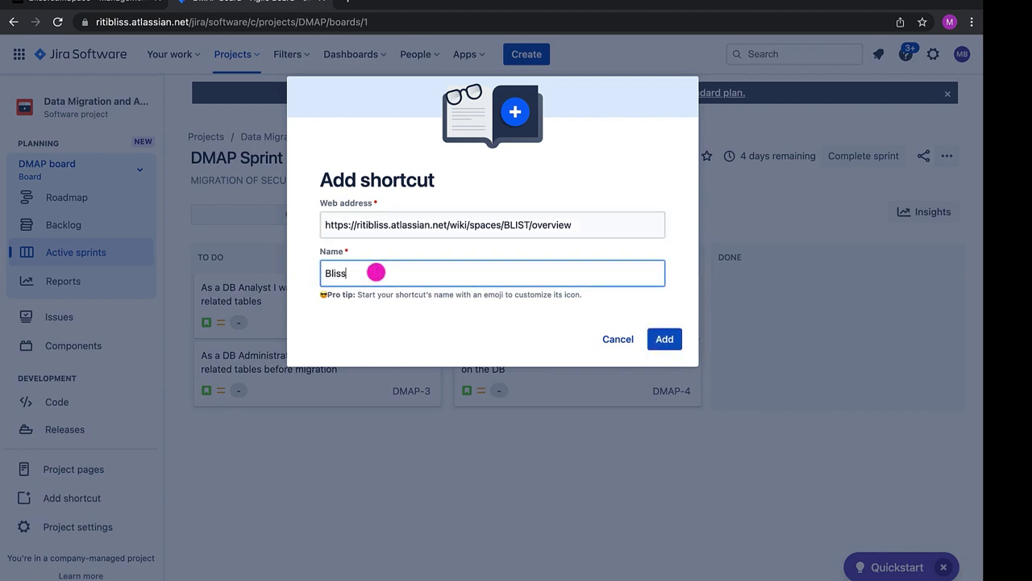
{"action": "type", "text": "Ta"}
{"action": "key", "text": "BackSpace"}
{"action": "type", "text": "eamSpace"}
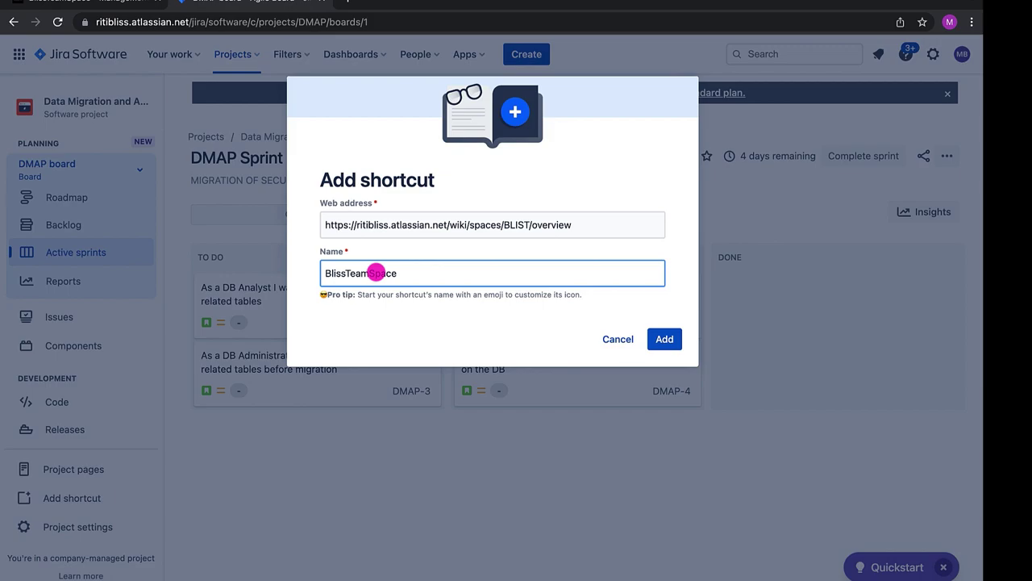
{"action": "left_click", "coordinate": [664, 342]}
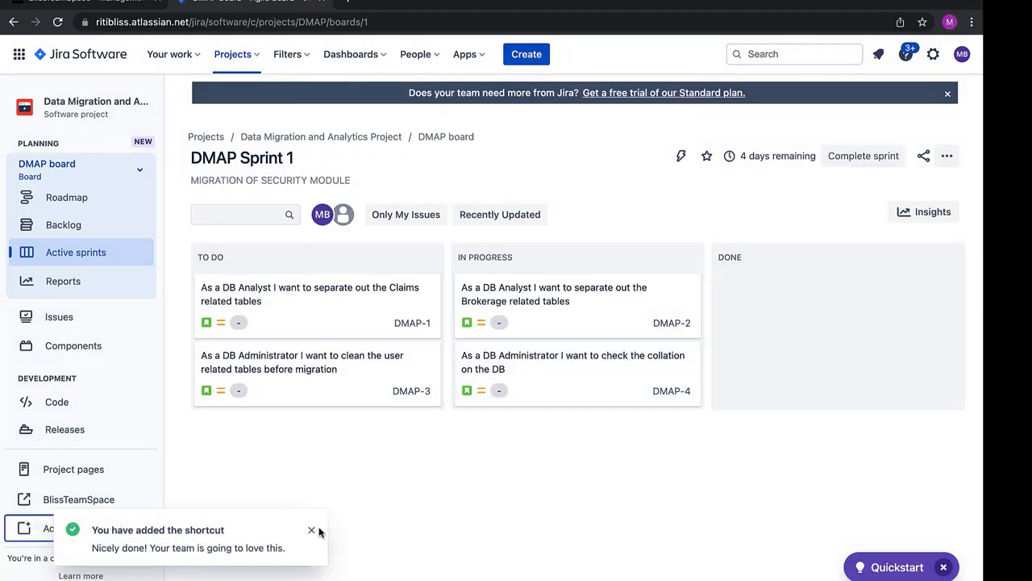
{"action": "left_click", "coordinate": [311, 530]}
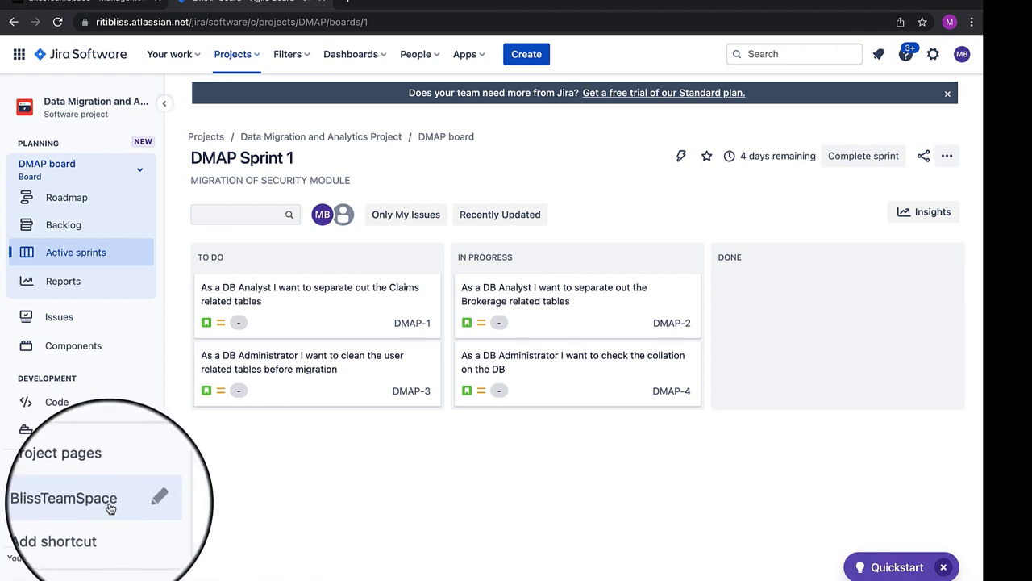
From the Jira shortcut, create a new BlissTeamSpace page titled DMAP BUG LIST
{"action": "left_click", "coordinate": [100, 506]}
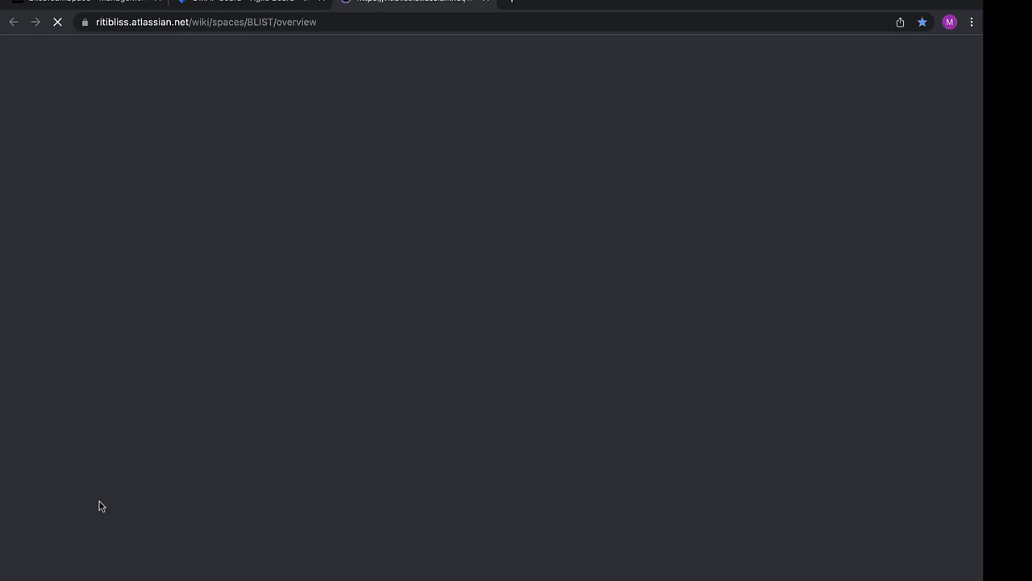
{"action": "scroll", "coordinate": [546, 384], "scroll_direction": "down", "scroll_amount": 5}
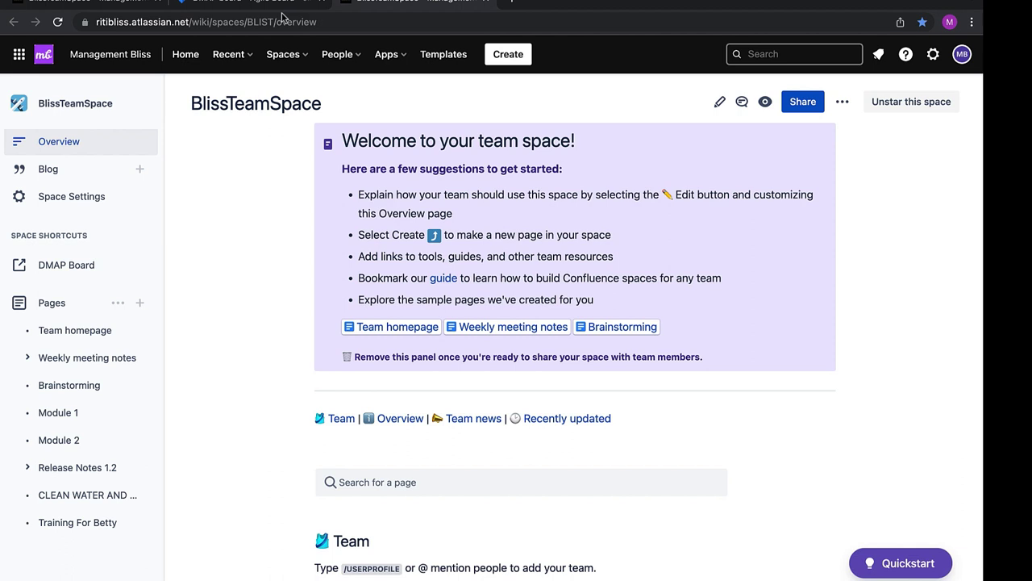
{"action": "left_click", "coordinate": [140, 302]}
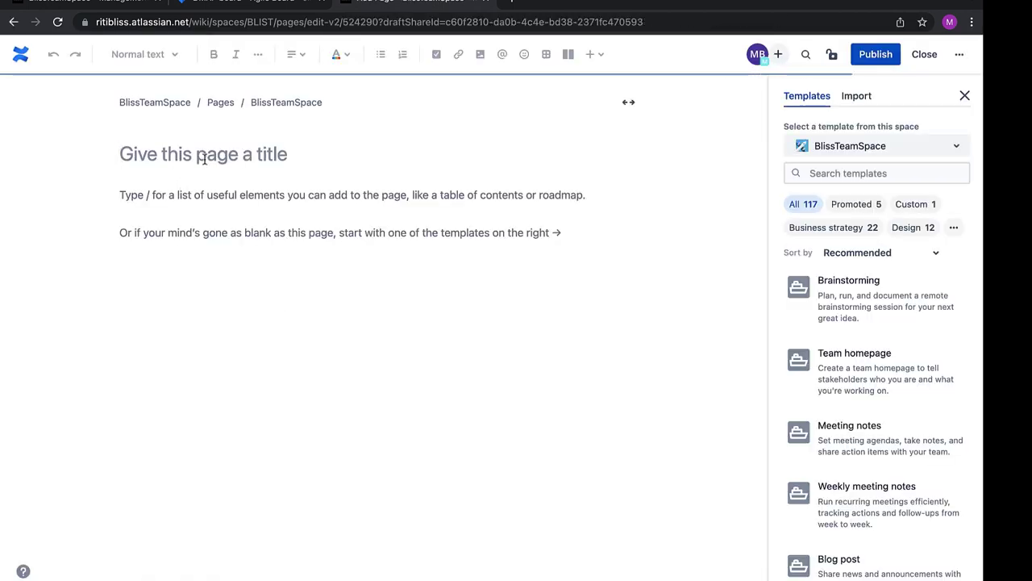
{"action": "type", "text": "B"}
{"action": "key", "text": "BackSpace"}
{"action": "type", "text": "DMA"}
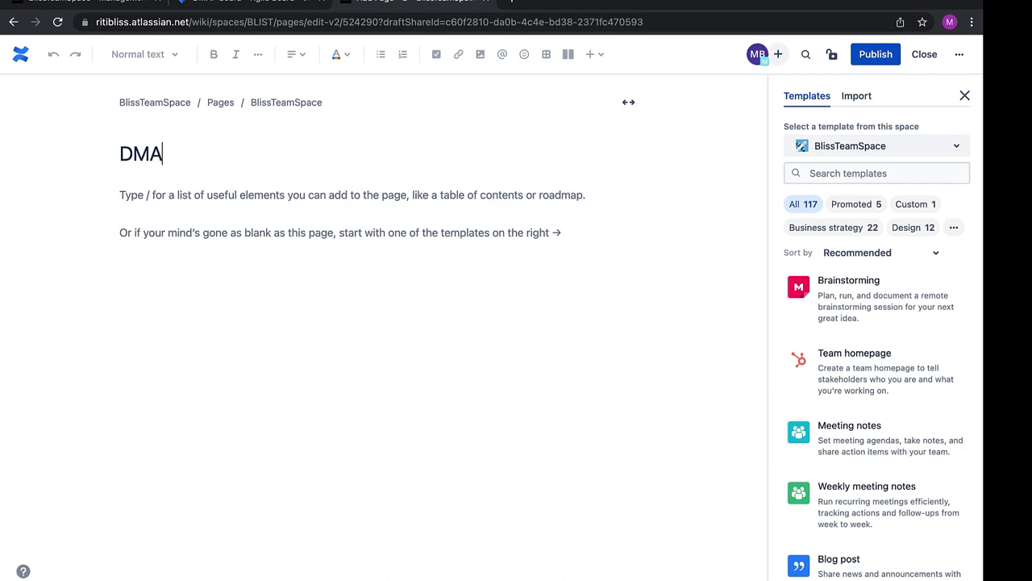
{"action": "type", "text": "P BUG L"}
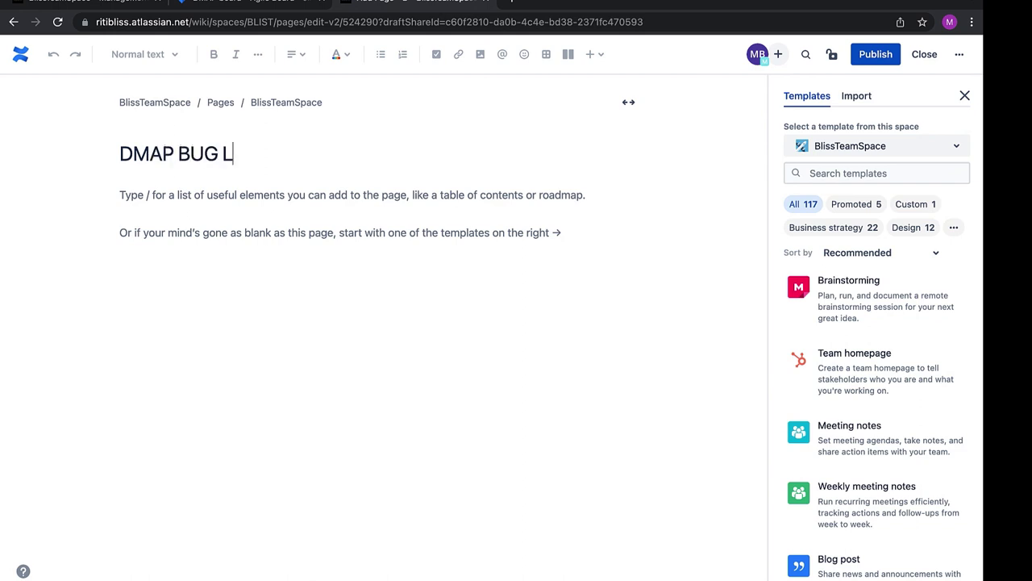
{"action": "type", "text": "IST"}
{"action": "left_click", "coordinate": [334, 201]}
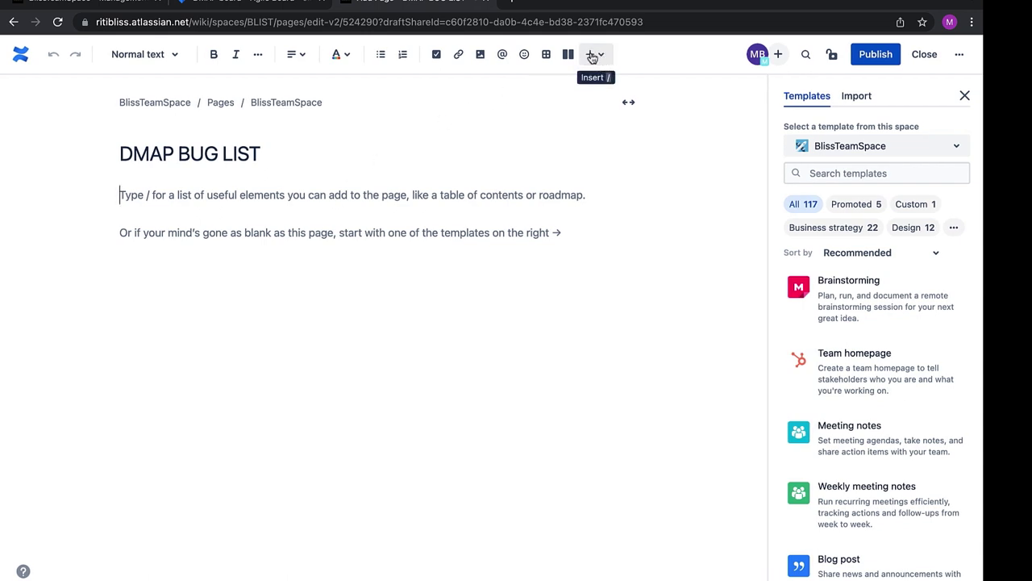
Insert the Jira issues macro and enter the query Project = DMAP and issuetype = Bug
{"action": "left_click", "coordinate": [587, 112]}
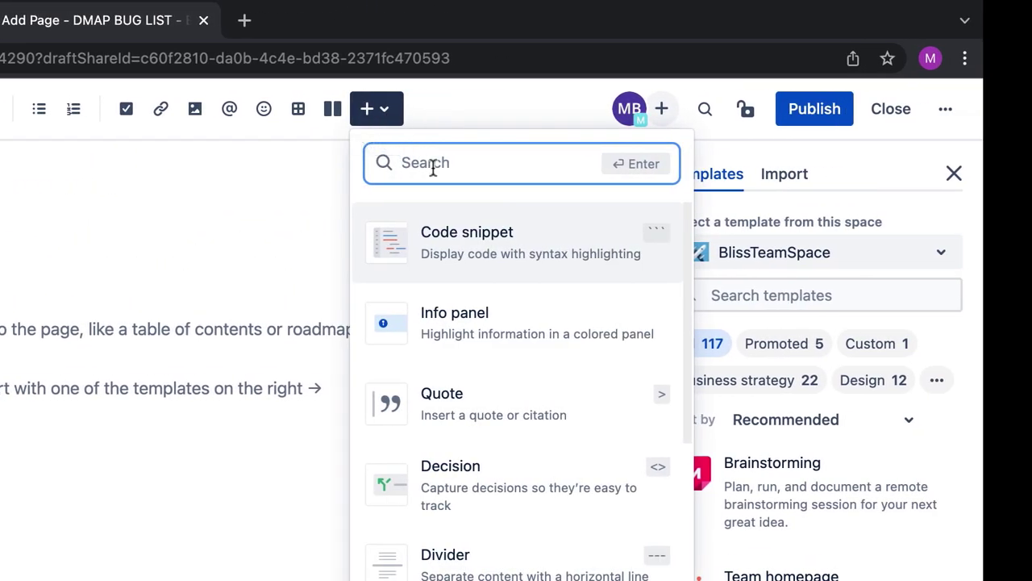
{"action": "type", "text": "JIra"}
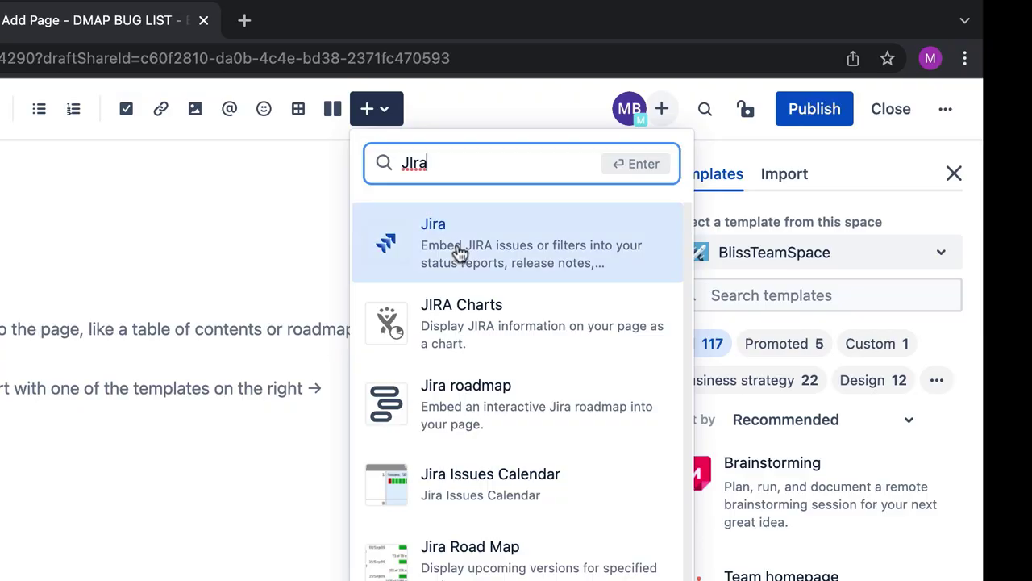
{"action": "left_click", "coordinate": [460, 253]}
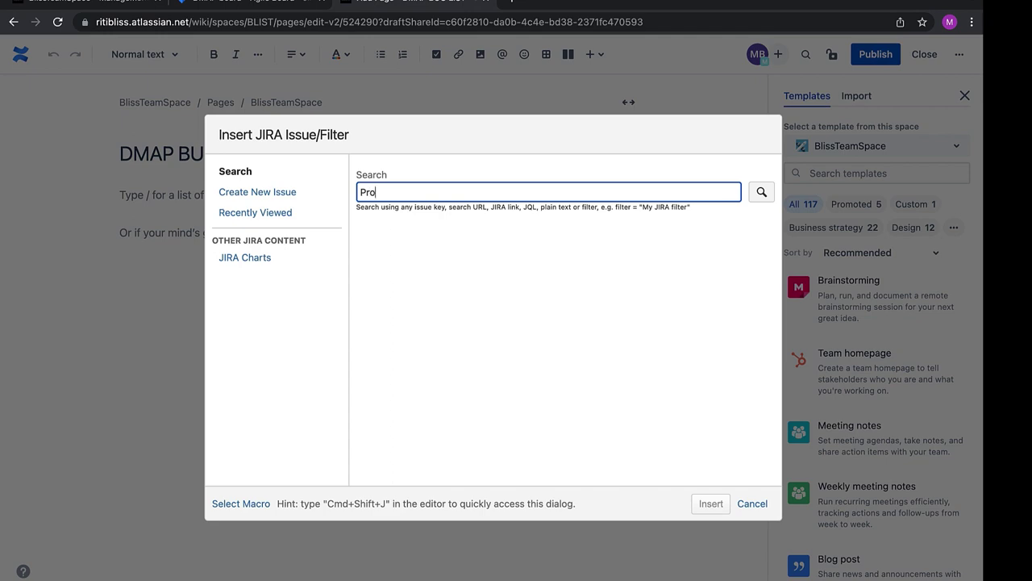
{"action": "type", "text": "ct ="}
{"action": "type", "text": " DMAP "}
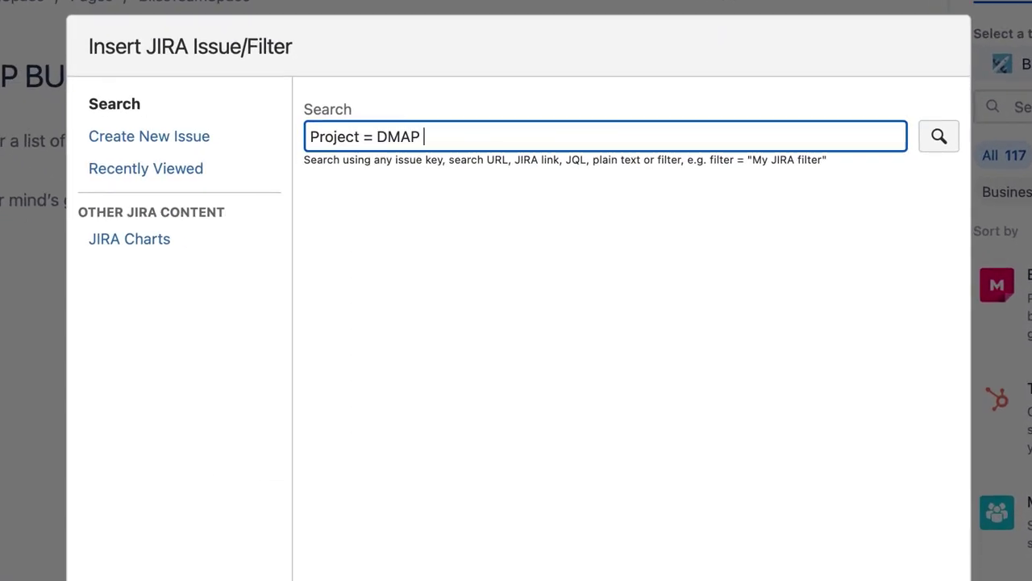
{"action": "type", "text": "and issue"}
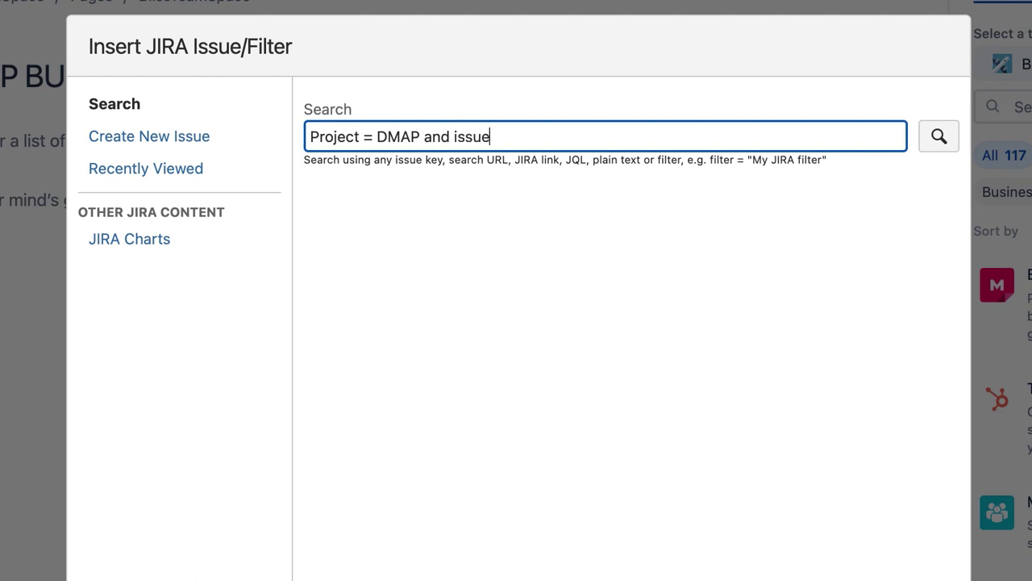
{"action": "type", "text": "type = Bug"}
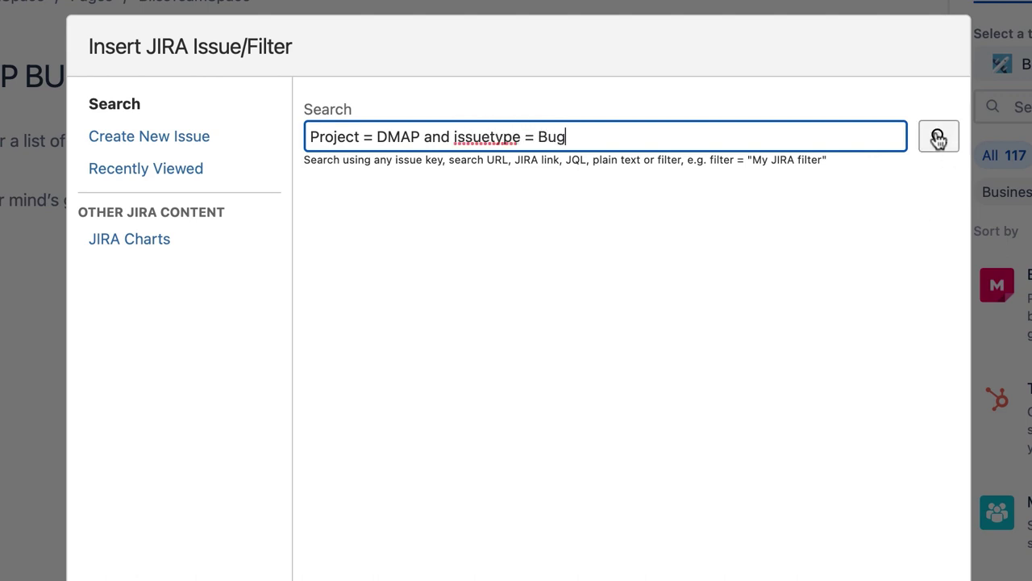
Run the DMAP bug query and embed the table of bugs DMAP-5 to DMAP-7 full width
{"action": "left_click", "coordinate": [938, 138]}
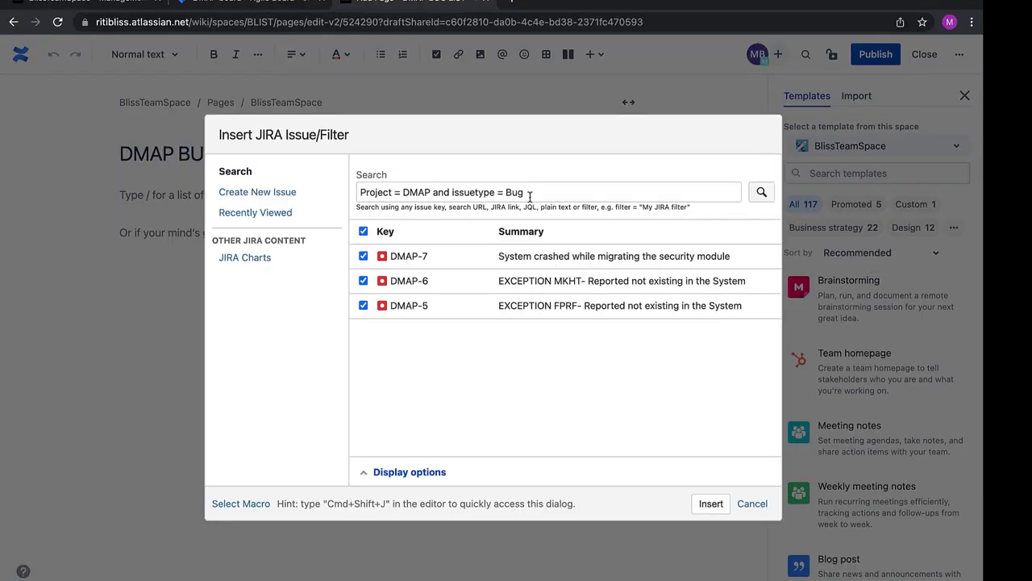
{"action": "left_click", "coordinate": [530, 194]}
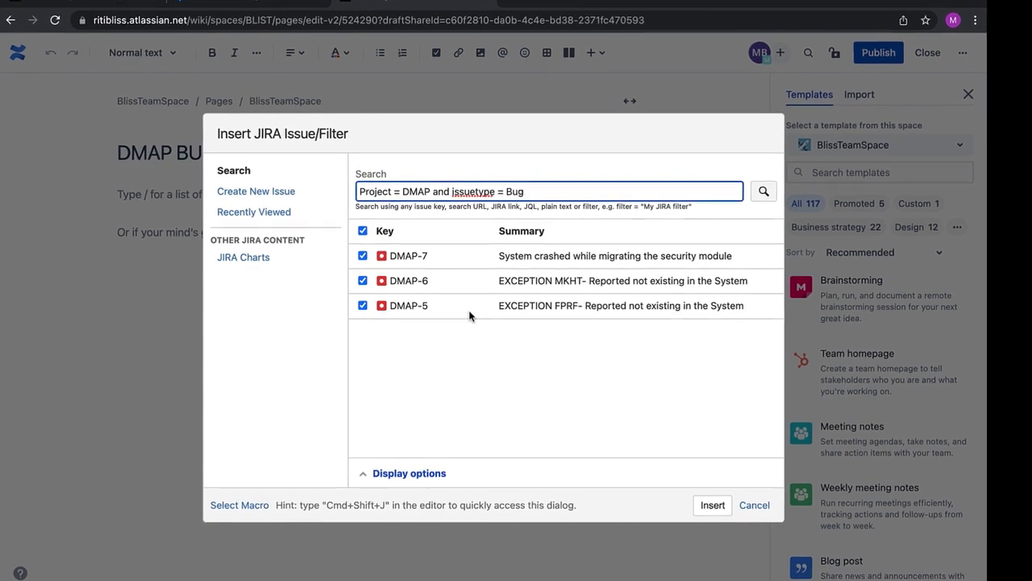
{"action": "left_click", "coordinate": [409, 474]}
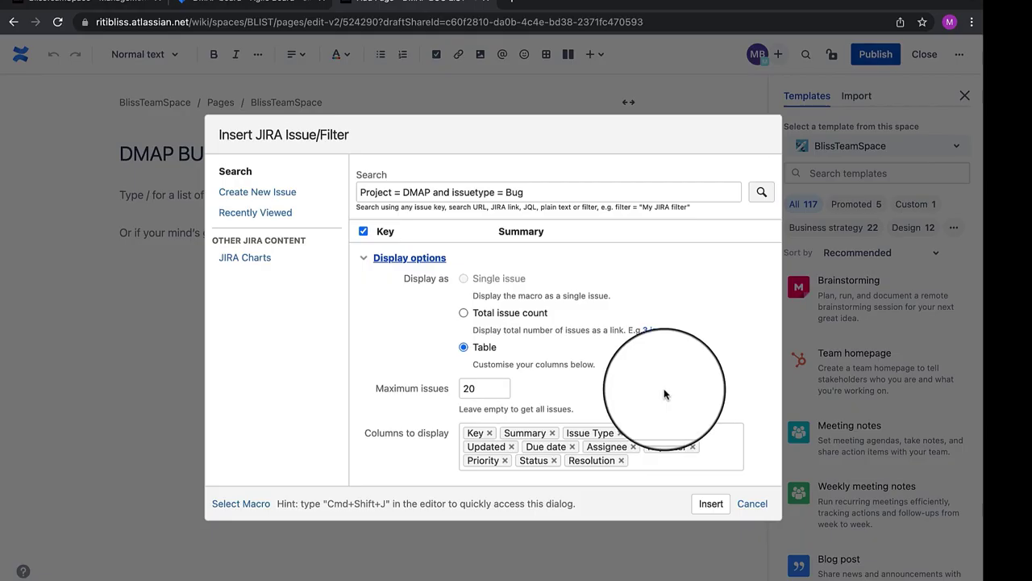
{"action": "left_click", "coordinate": [387, 240]}
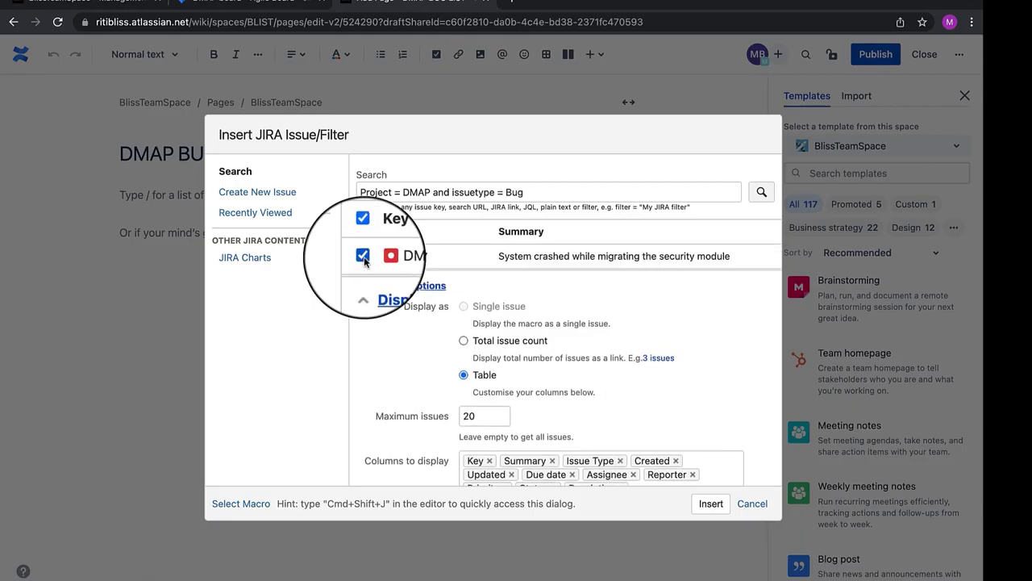
{"action": "left_click", "coordinate": [710, 504]}
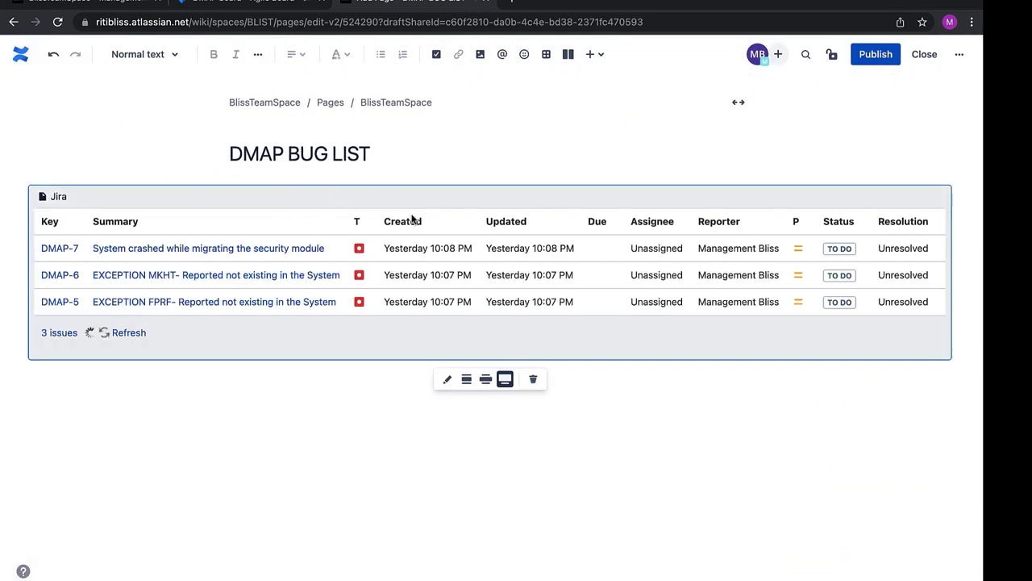
Set the Jira table back to centre width, publish DMAP BUG LIST, and reopen it for editing
{"action": "left_click", "coordinate": [466, 380]}
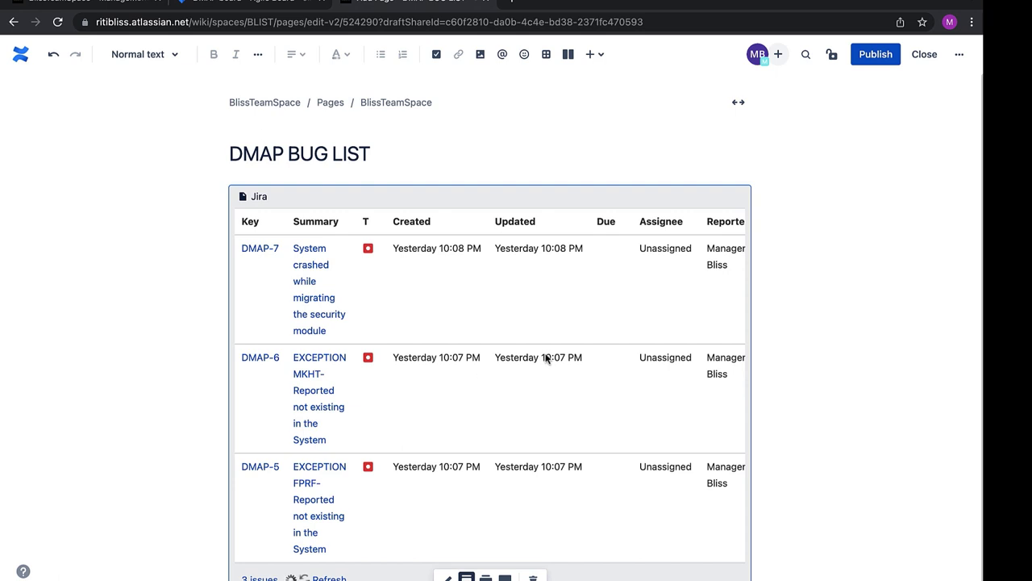
{"action": "scroll", "coordinate": [543, 358], "scroll_direction": "down", "scroll_amount": 1}
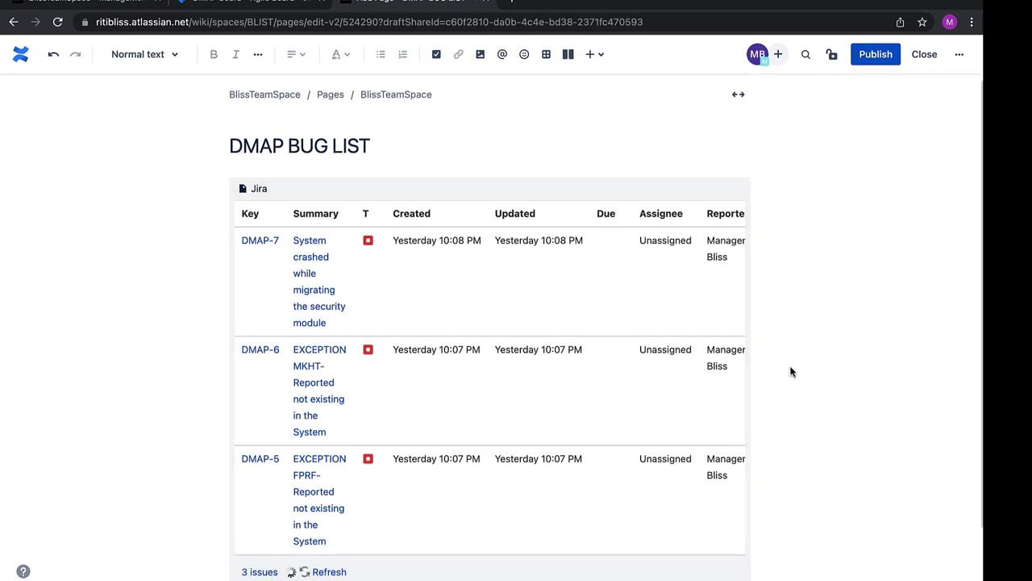
{"action": "scroll", "coordinate": [767, 323], "scroll_direction": "up", "scroll_amount": 1}
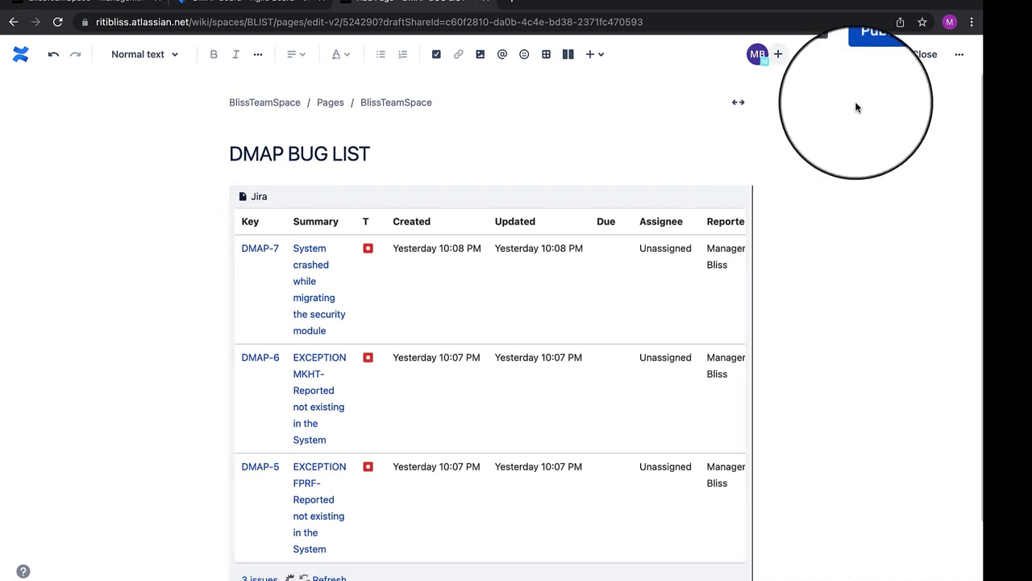
{"action": "left_click", "coordinate": [885, 62]}
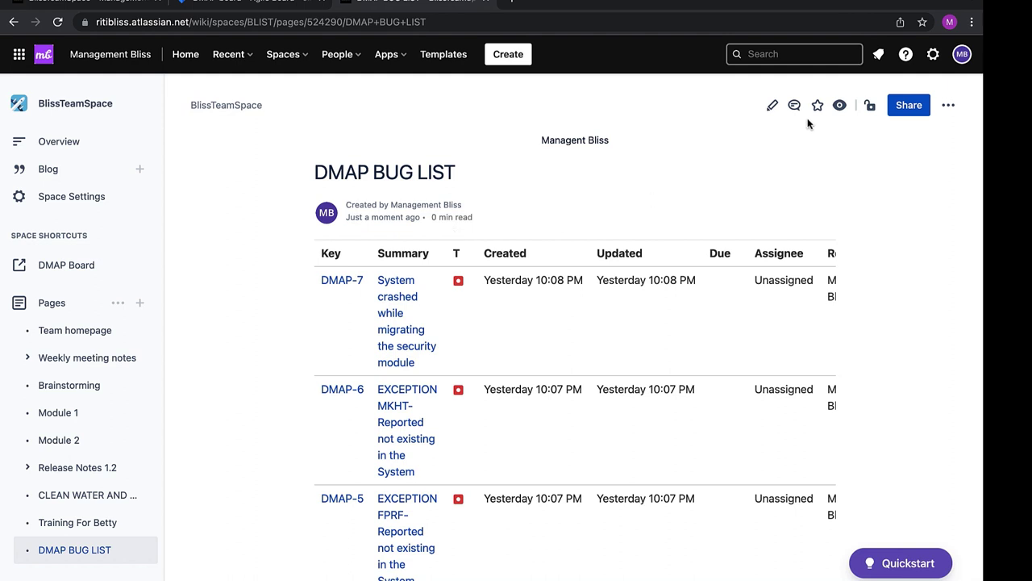
{"action": "left_click", "coordinate": [774, 108]}
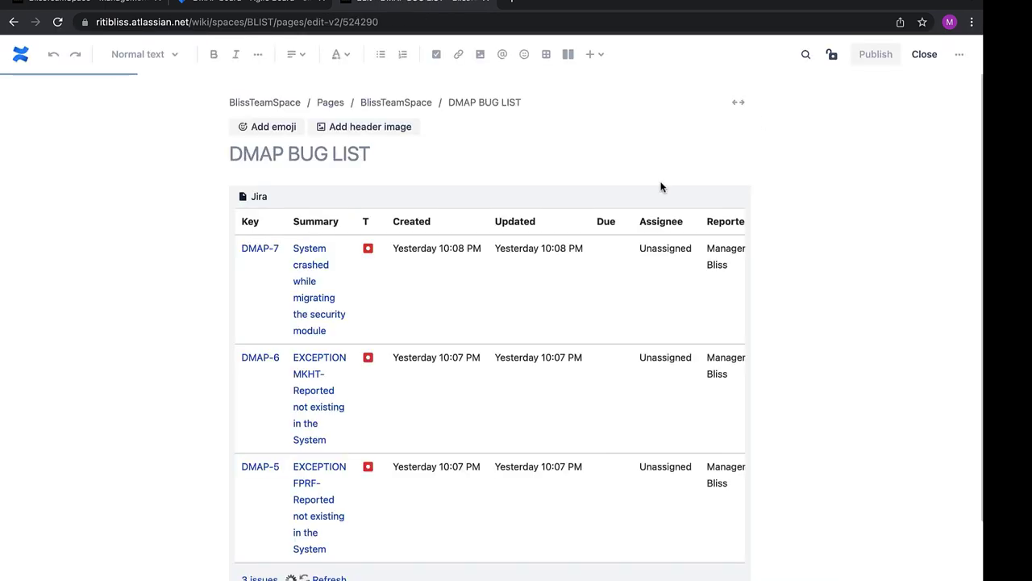
Start a Jira pie chart and preview it for the query Project = DMAP
{"action": "left_click", "coordinate": [592, 55]}
{"action": "type", "text": "jira"}
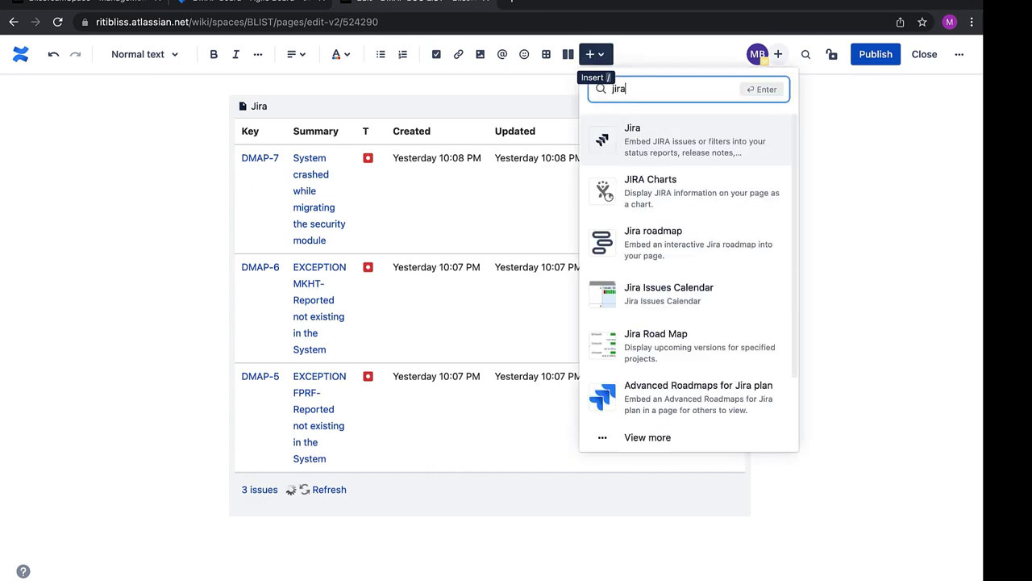
{"action": "key", "text": "Return"}
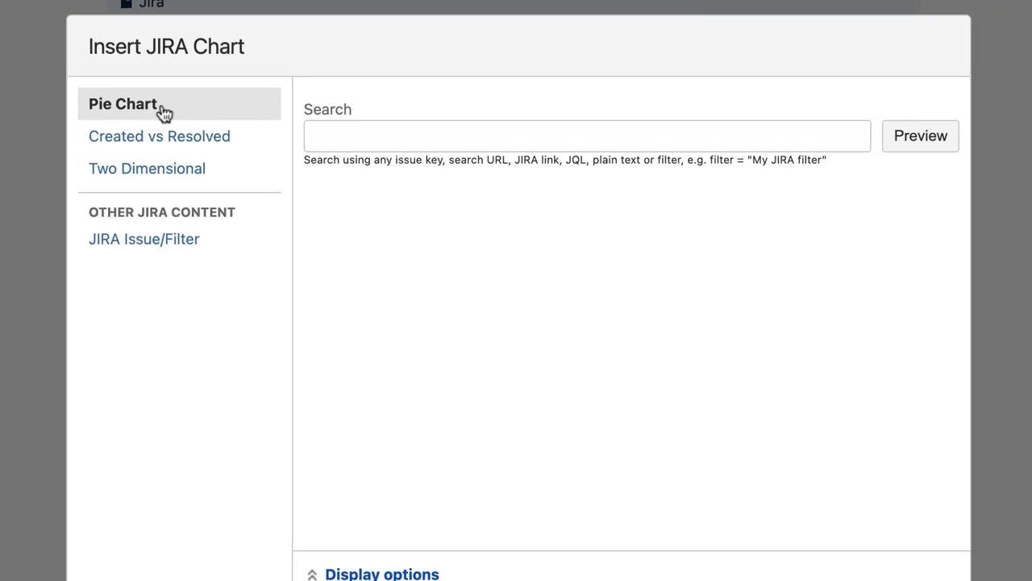
{"action": "left_click", "coordinate": [354, 184]}
{"action": "left_click", "coordinate": [387, 138]}
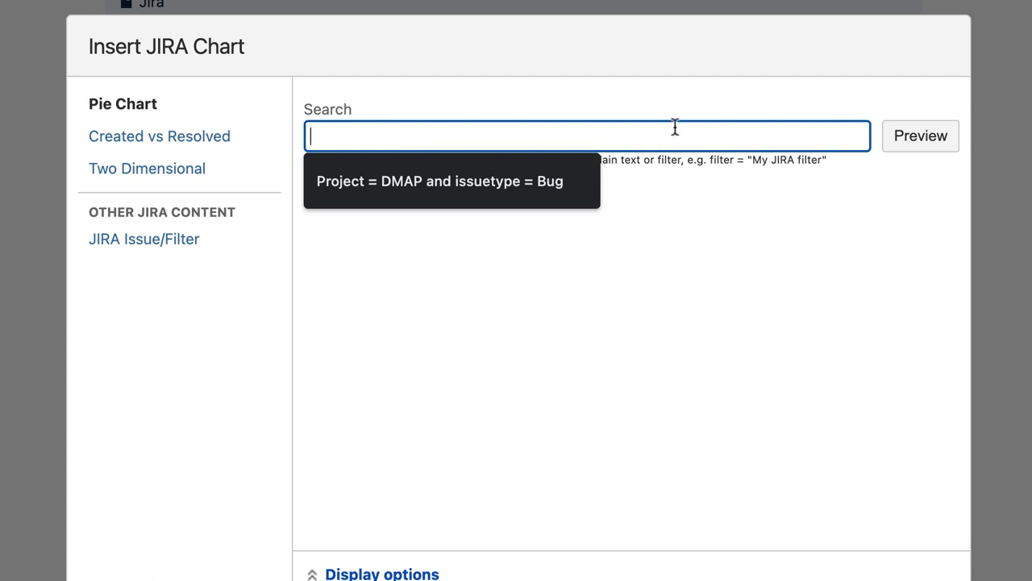
{"action": "left_click", "coordinate": [571, 182]}
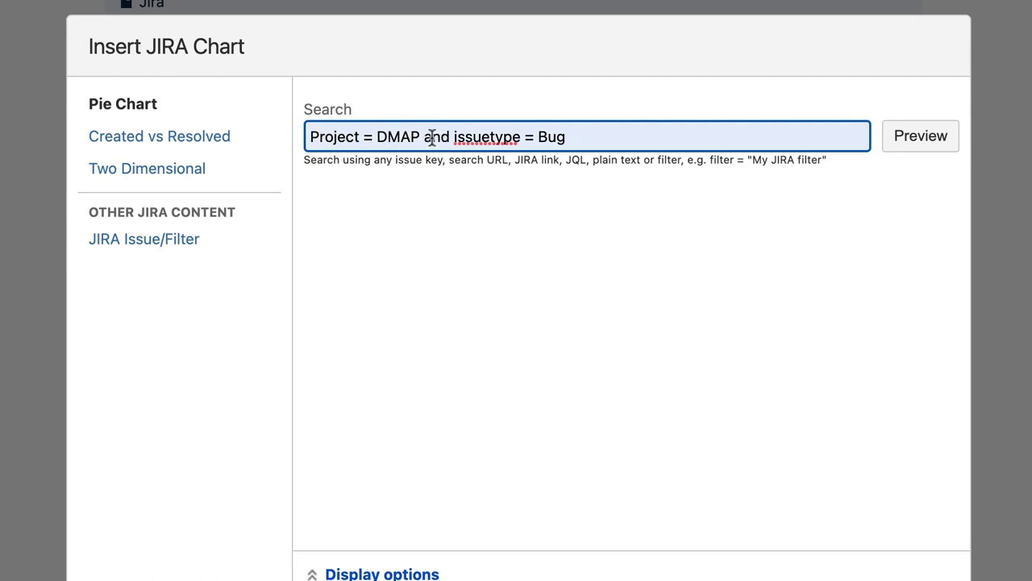
{"action": "left_click_drag", "start_coordinate": [577, 137], "coordinate": [424, 137]}
{"action": "key", "text": "BackSpace"}
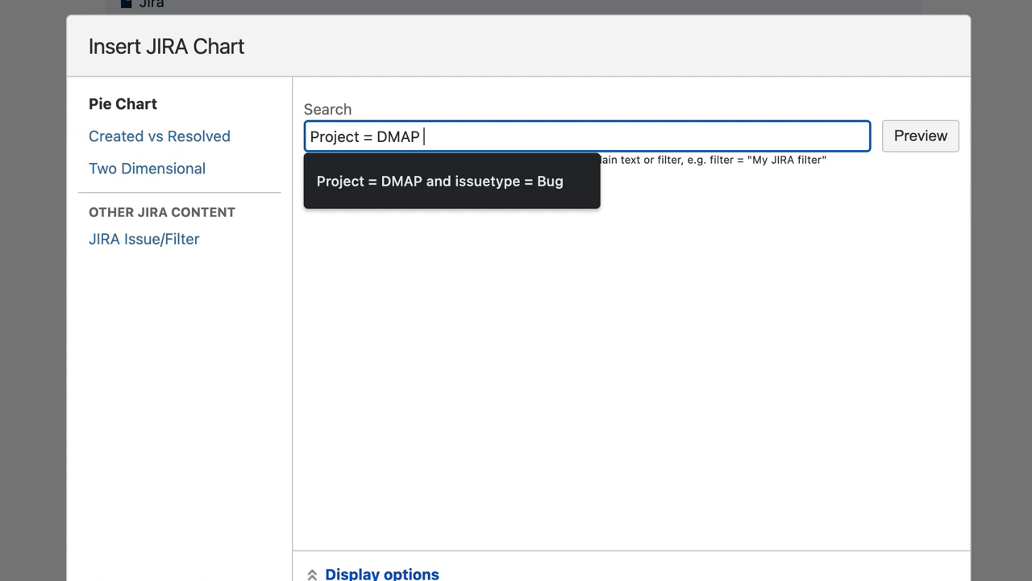
{"action": "key", "text": "Return"}
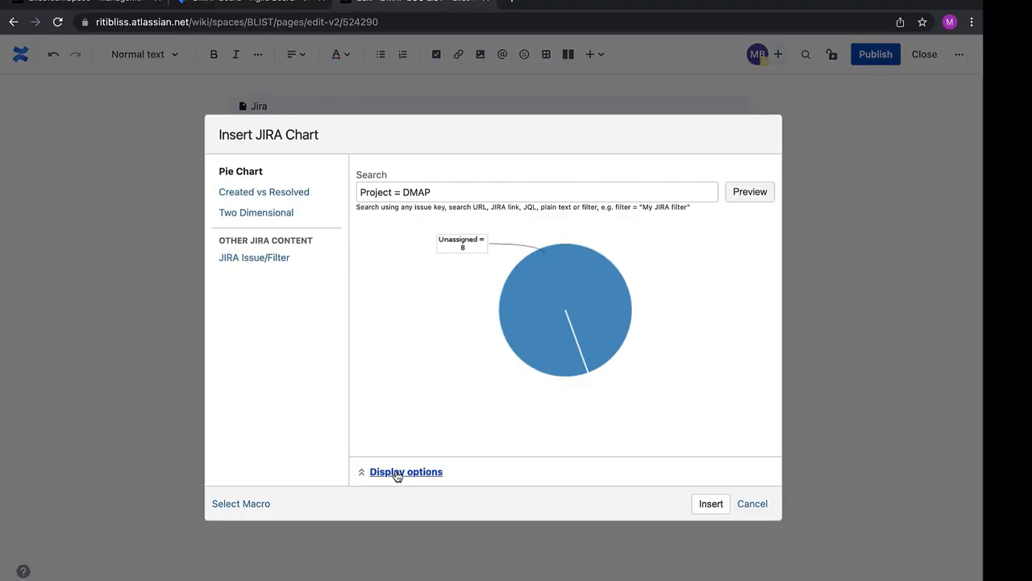
Chart the pie by Issue Type (Story 5, Bug 3) and insert it
{"action": "left_click", "coordinate": [396, 475]}
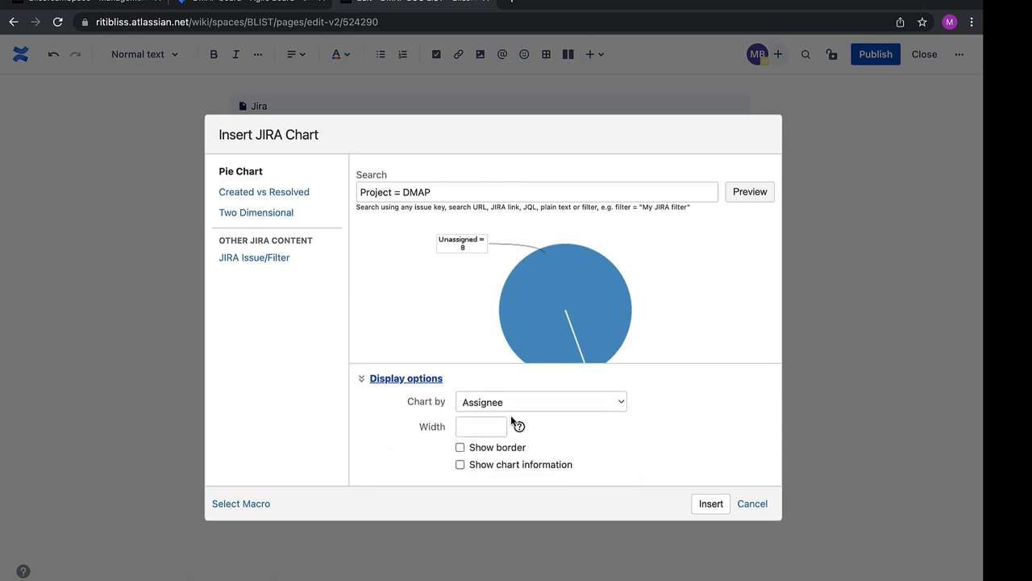
{"action": "left_click", "coordinate": [516, 403]}
{"action": "left_click", "coordinate": [517, 407]}
{"action": "left_click", "coordinate": [498, 401]}
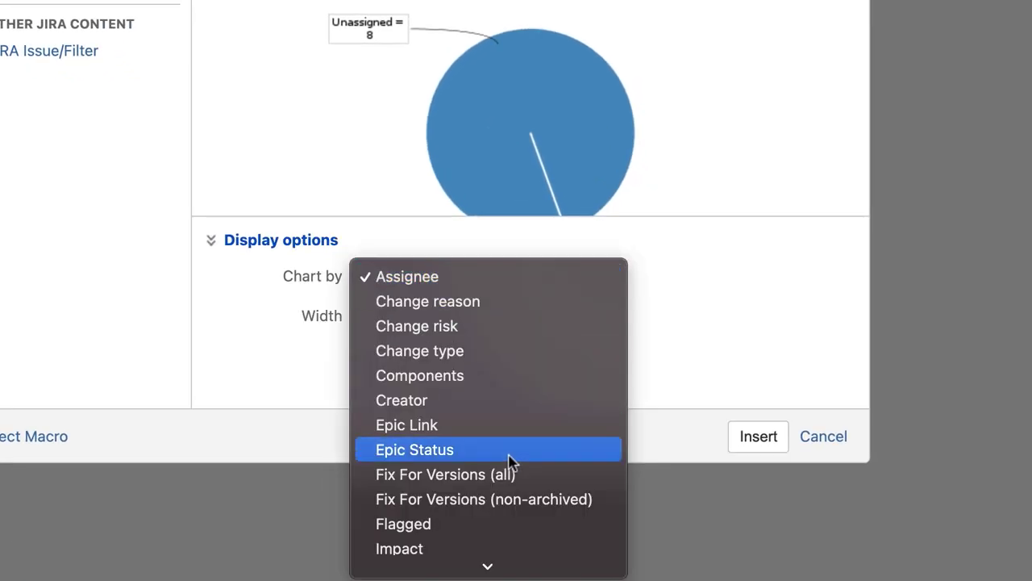
{"action": "scroll", "coordinate": [510, 464], "scroll_direction": "down", "scroll_amount": 5}
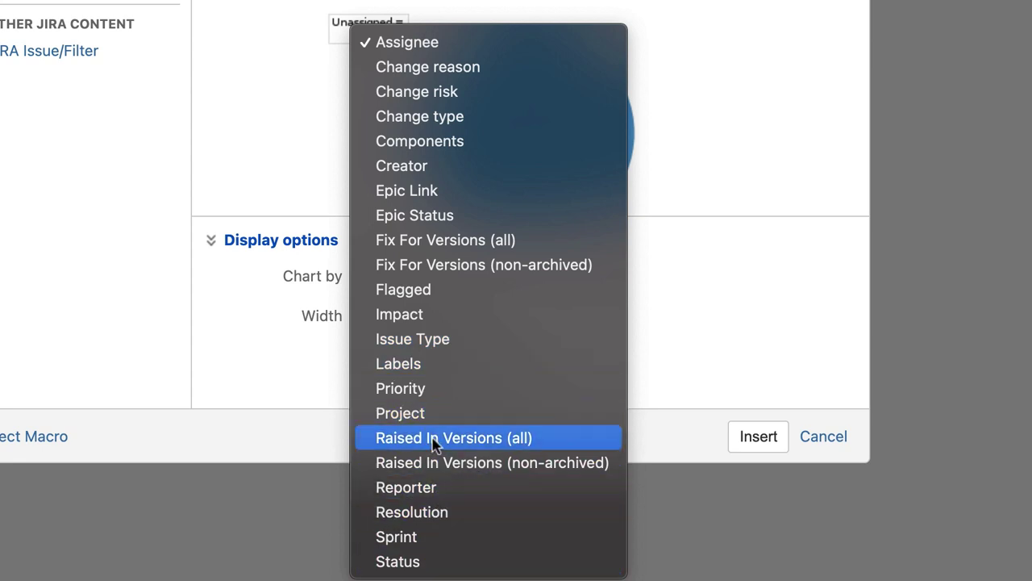
{"action": "left_click", "coordinate": [422, 339]}
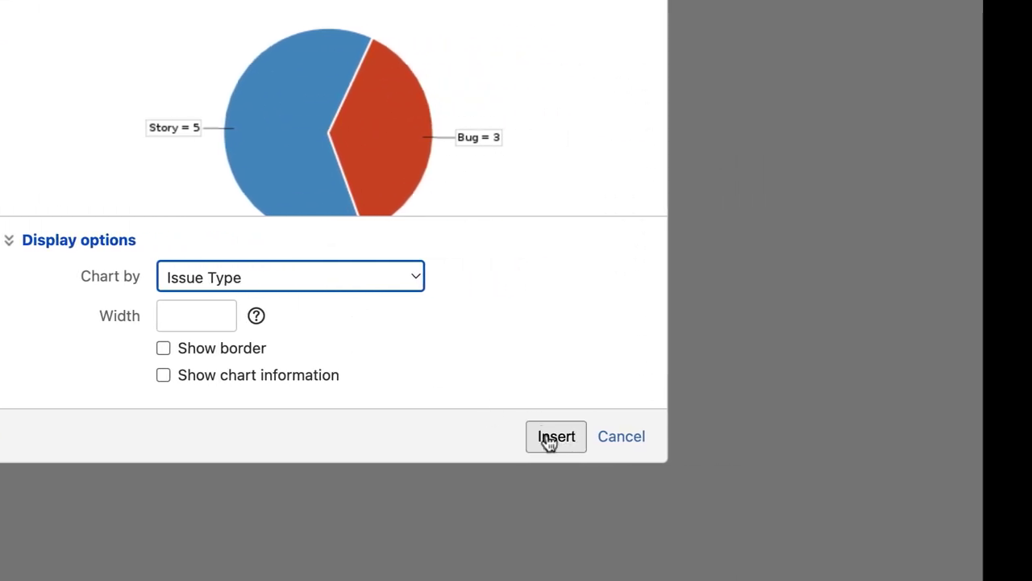
{"action": "left_click", "coordinate": [725, 442]}
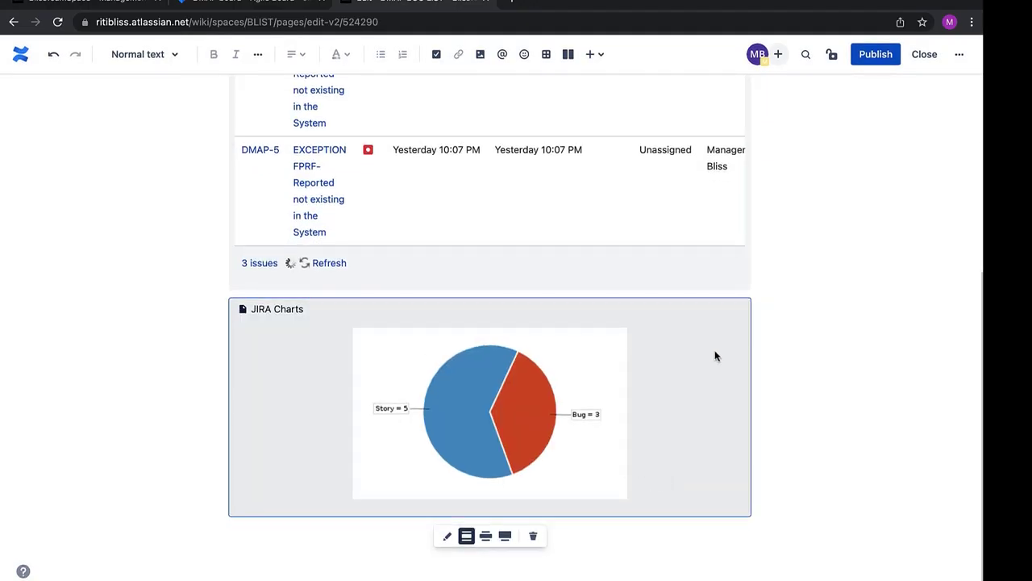
Replace BUG with ISSUE so the title reads DMAP ISSUE LIST, then publish
{"action": "scroll", "coordinate": [714, 355], "scroll_direction": "up", "scroll_amount": 3}
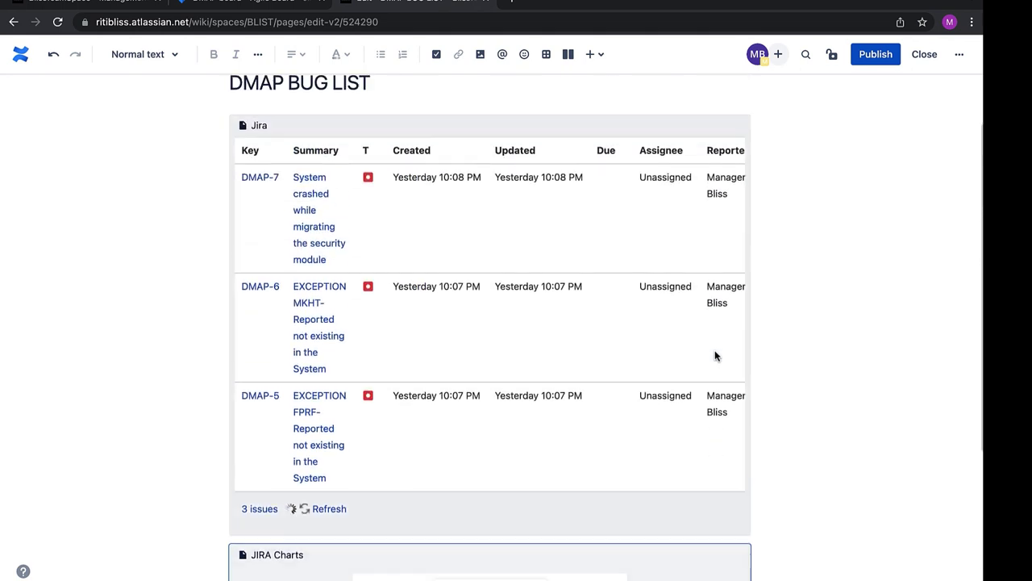
{"action": "scroll", "coordinate": [715, 354], "scroll_direction": "down", "scroll_amount": 2}
{"action": "scroll", "coordinate": [714, 355], "scroll_direction": "up", "scroll_amount": 3}
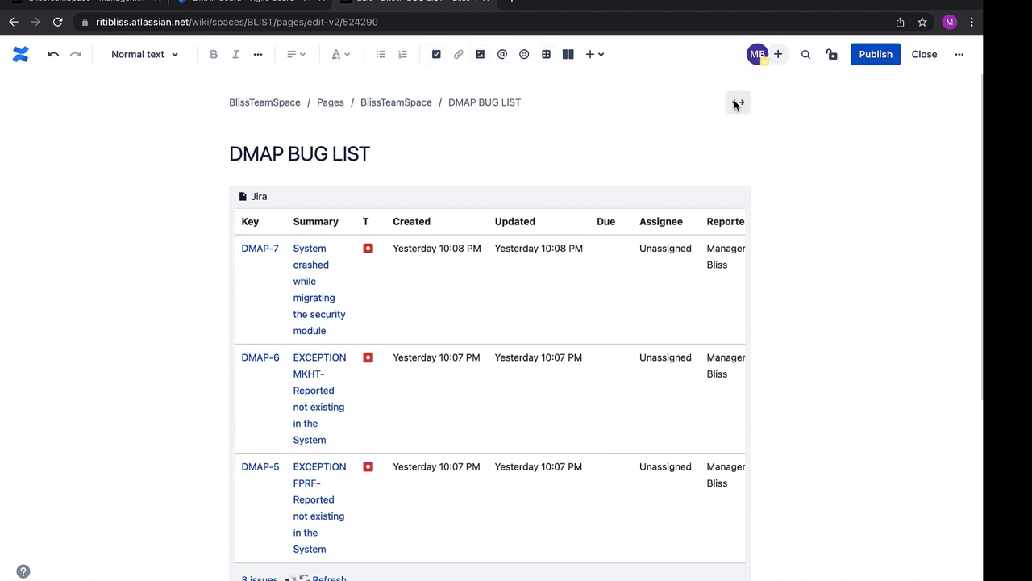
{"action": "double_click", "coordinate": [308, 154]}
{"action": "key", "text": "BackSpace"}
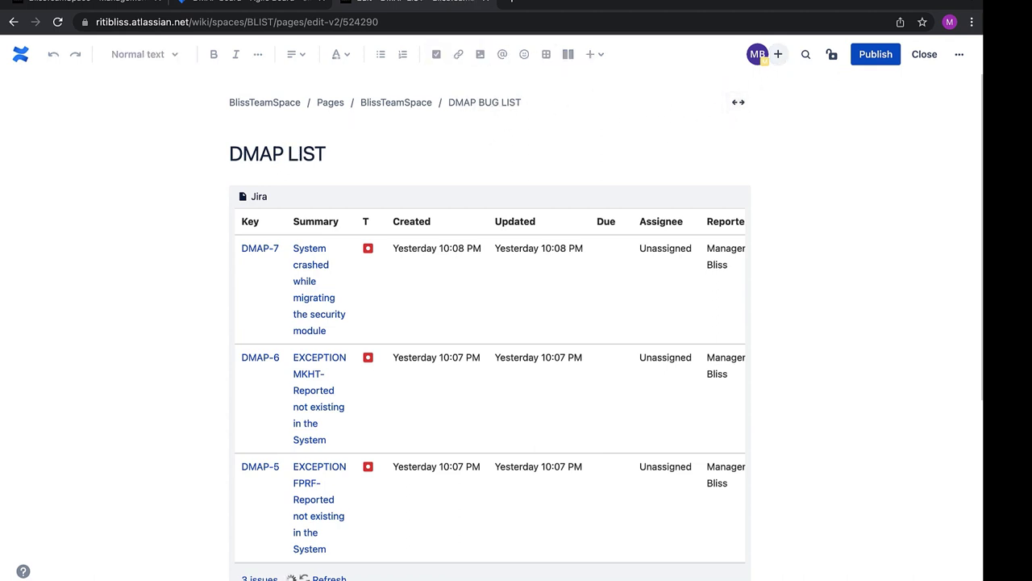
{"action": "type", "text": "ISSU "}
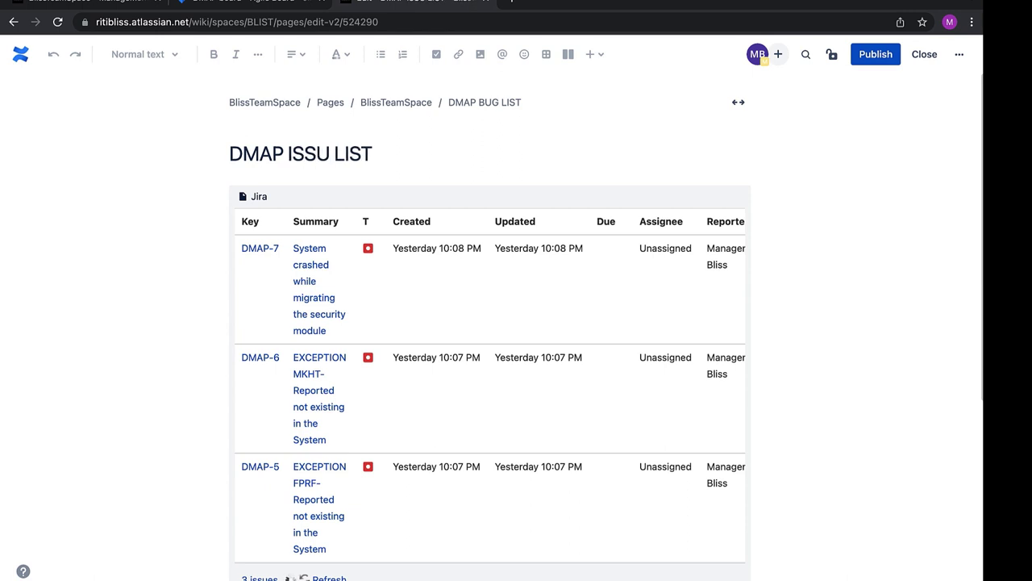
{"action": "type", "text": "E"}
{"action": "left_click", "coordinate": [872, 54]}
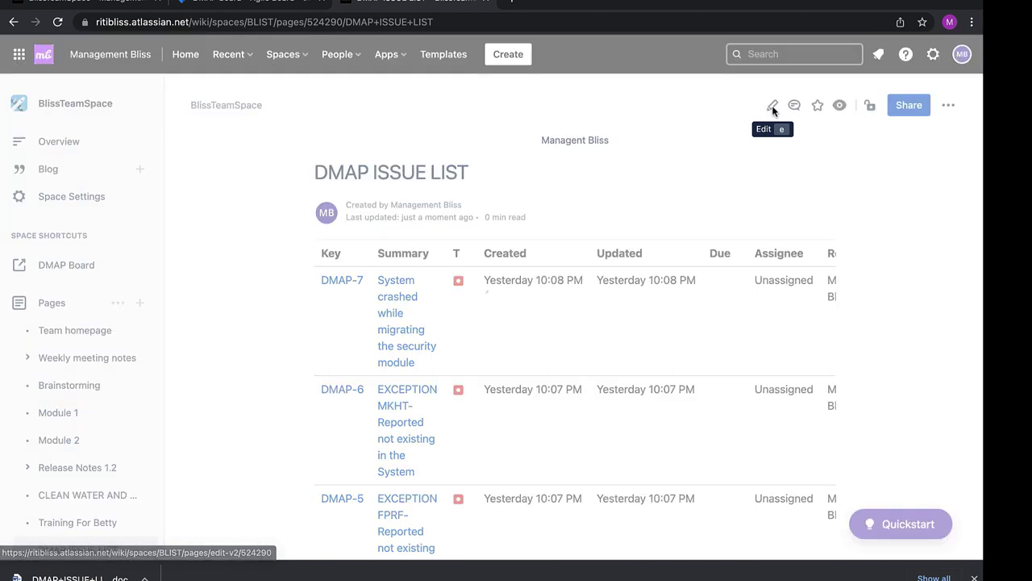
Edit the page again and open the Jira issue insertion dialog via the 'jira' element search
{"action": "left_click", "coordinate": [772, 108]}
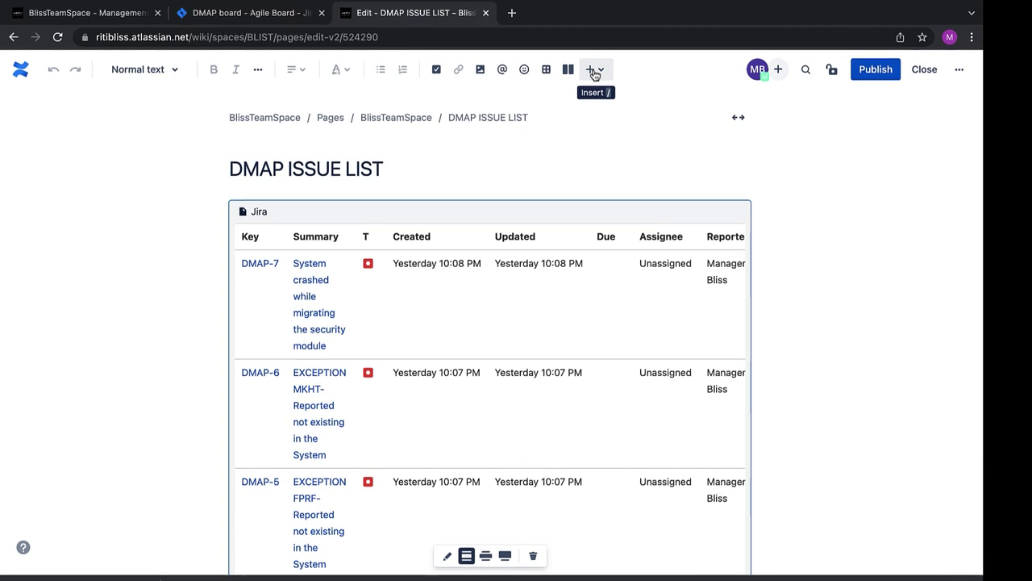
{"action": "left_click", "coordinate": [595, 71]}
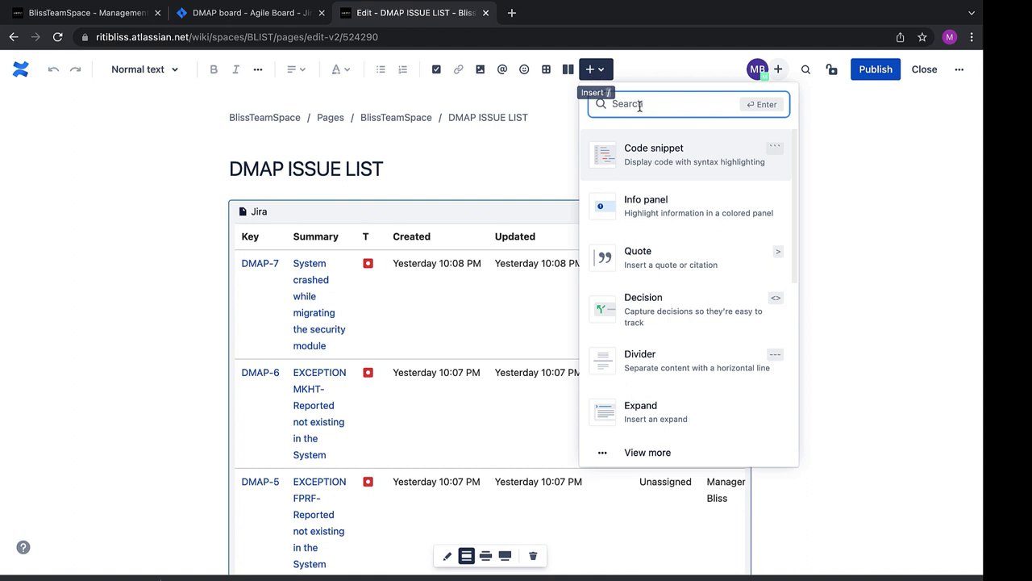
{"action": "type", "text": "jira"}
{"action": "left_click", "coordinate": [684, 155]}
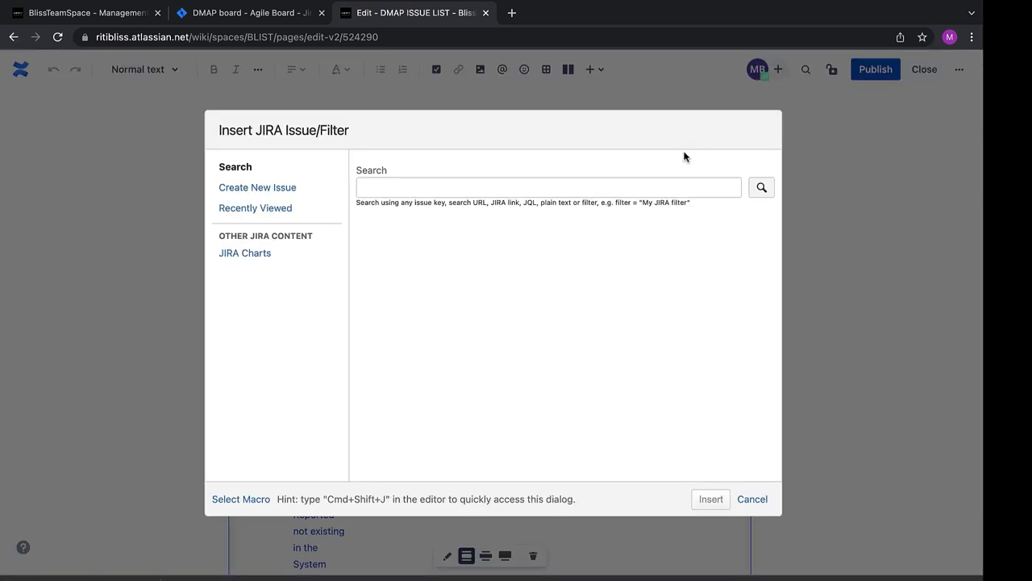
Start a new Jira issue in the DMAP project with issue type Story
{"action": "left_click", "coordinate": [271, 191]}
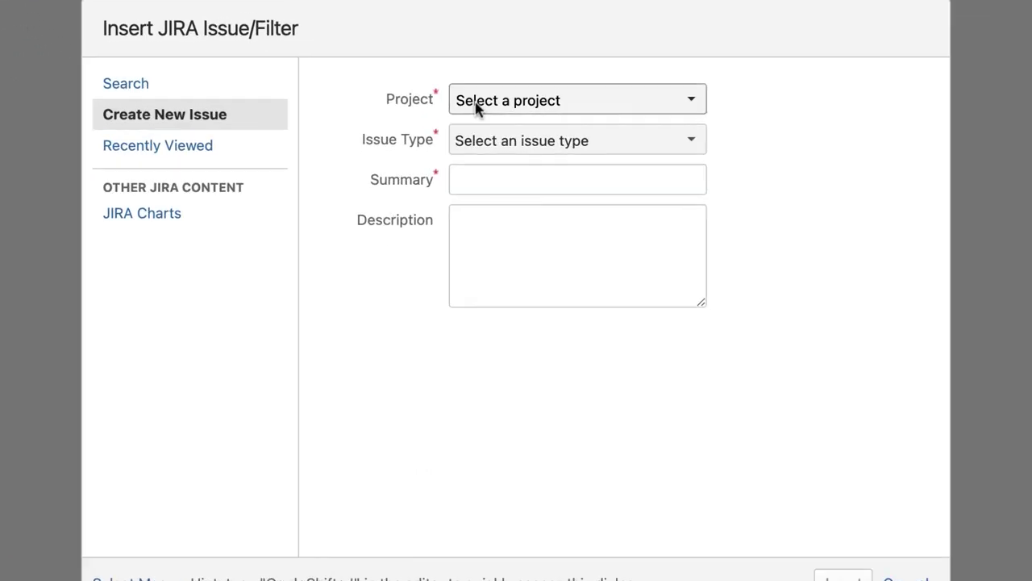
{"action": "left_click", "coordinate": [464, 177]}
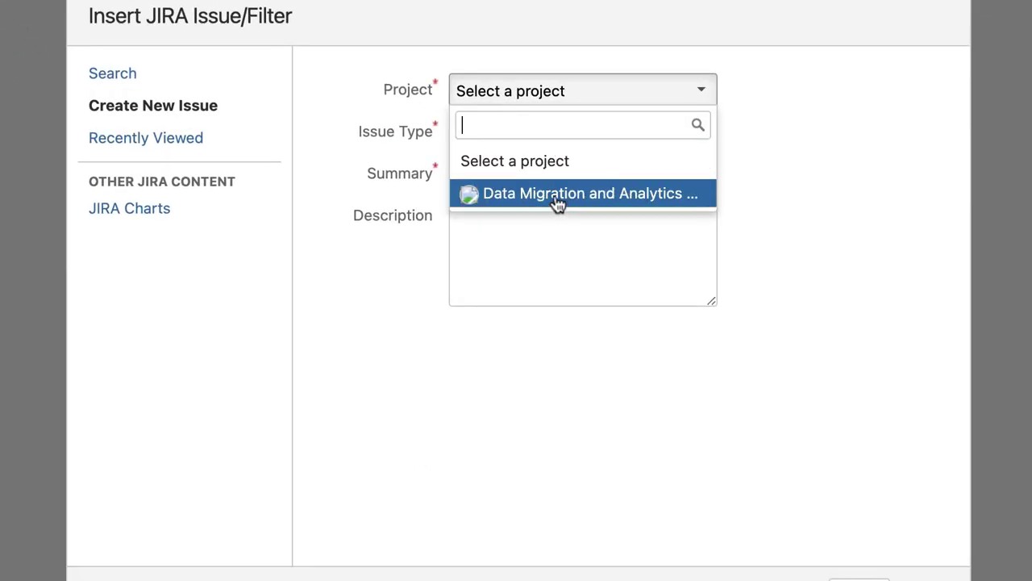
{"action": "left_click", "coordinate": [558, 204]}
{"action": "left_click", "coordinate": [524, 141]}
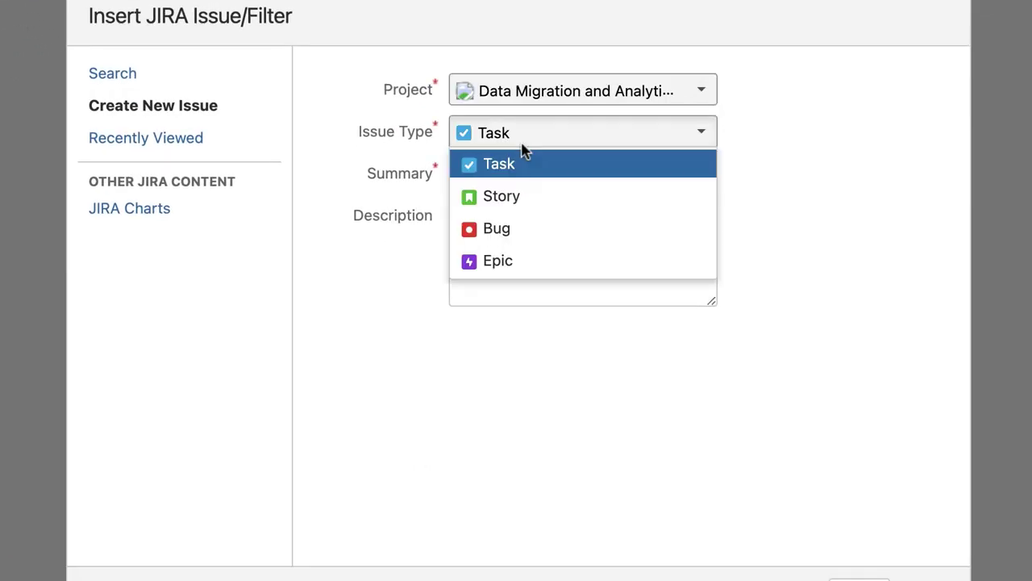
{"action": "left_click", "coordinate": [528, 202]}
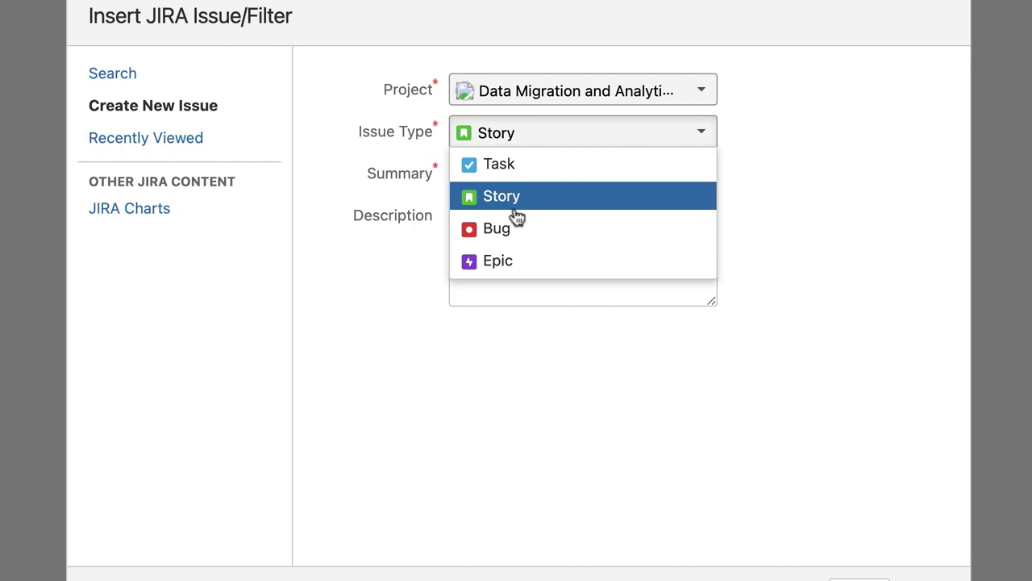
Enter the summary 'Dummy _ Issue created from confluence' and insert the story into the page
{"action": "left_click", "coordinate": [516, 174]}
{"action": "key", "text": "Escape"}
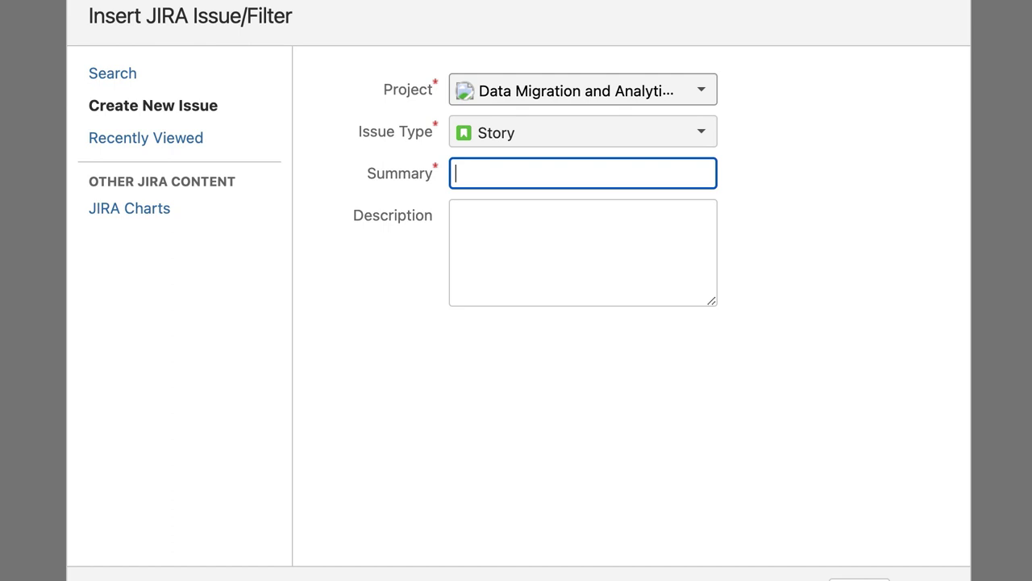
{"action": "type", "text": "Dummy _ Issue "}
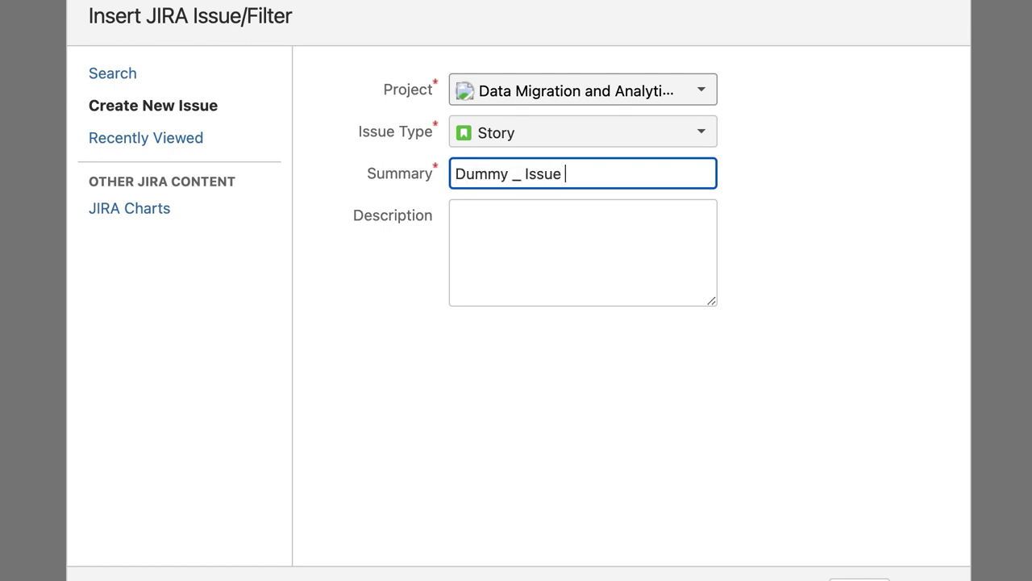
{"action": "type", "text": "creayted from conflue"}
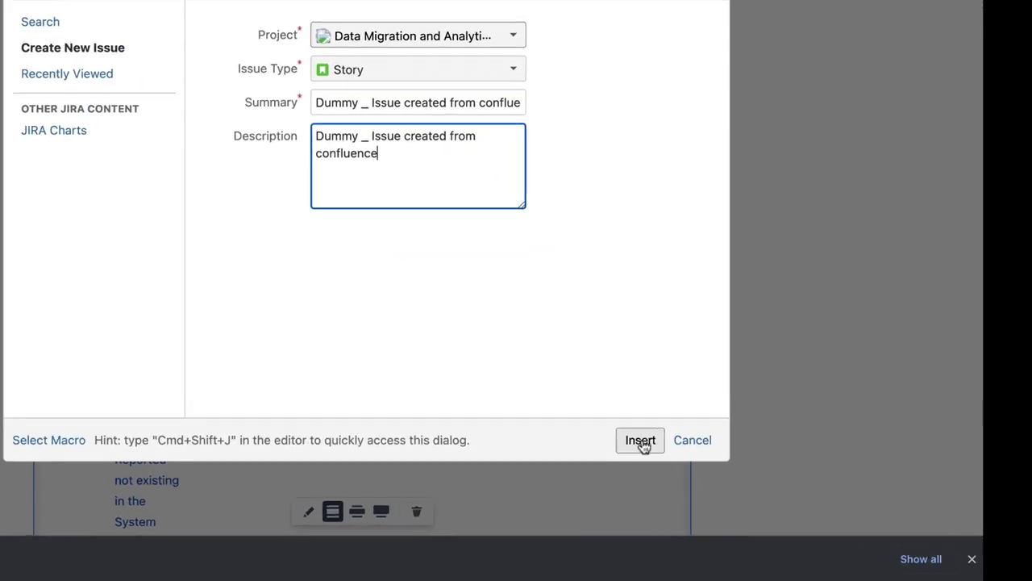
{"action": "left_click", "coordinate": [644, 445]}
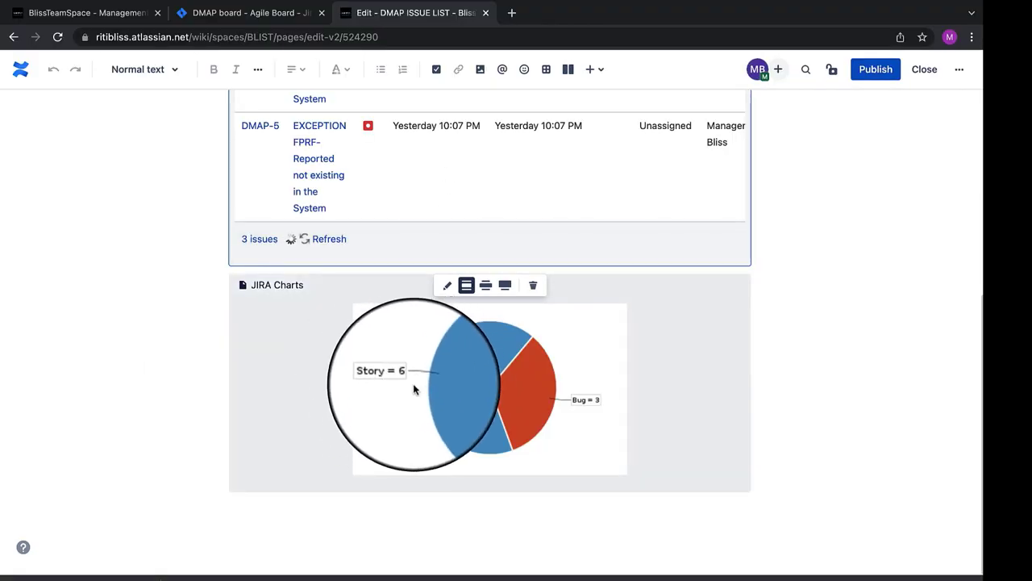
{"action": "scroll", "coordinate": [408, 387], "scroll_direction": "up", "scroll_amount": 3}
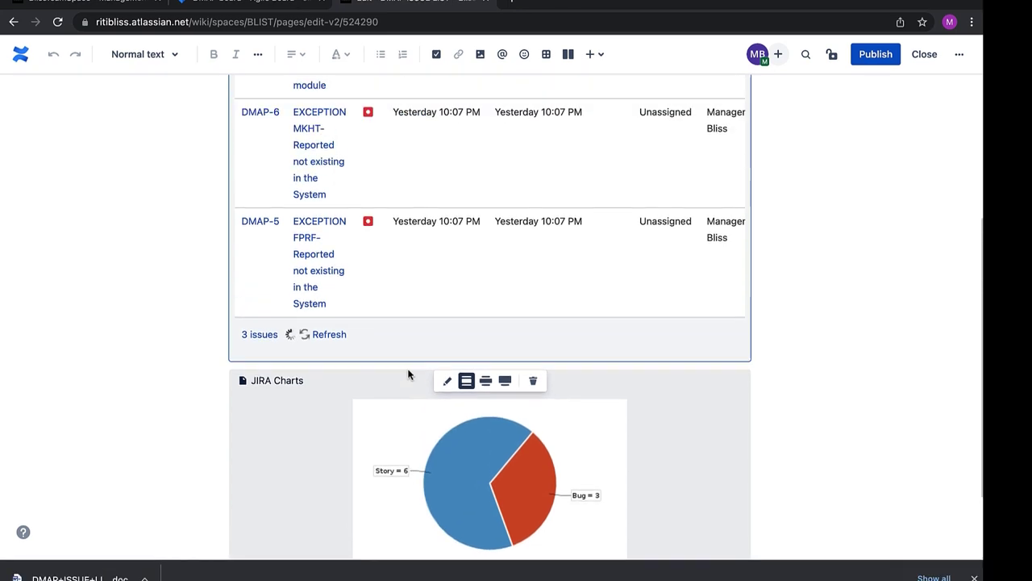
{"action": "scroll", "coordinate": [408, 375], "scroll_direction": "up", "scroll_amount": 2}
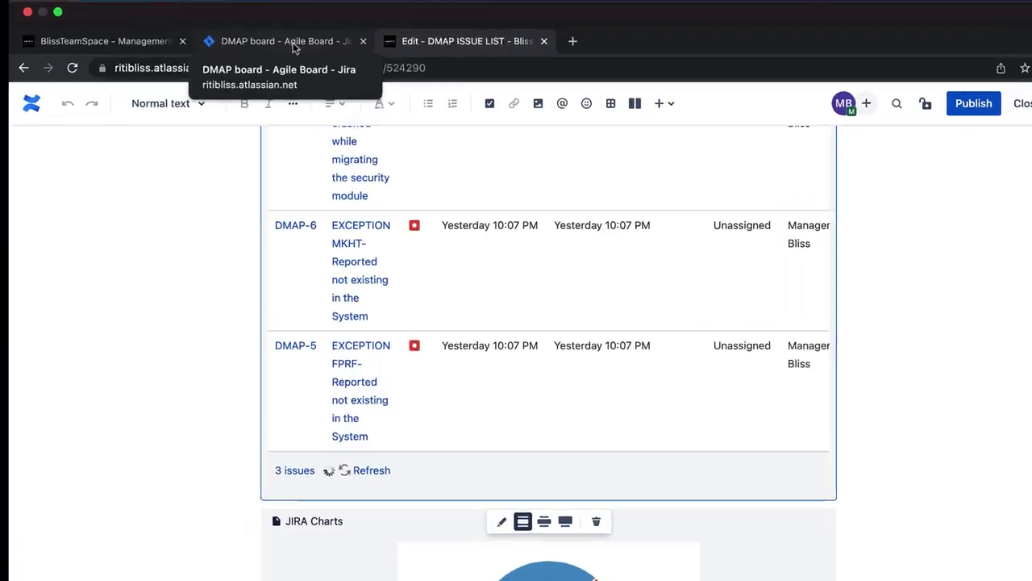
Confirm DMAP-9 appears in the Jira DMAP backlog, then return to the Confluence BlissTeamSpace overview
{"action": "left_click", "coordinate": [258, 36]}
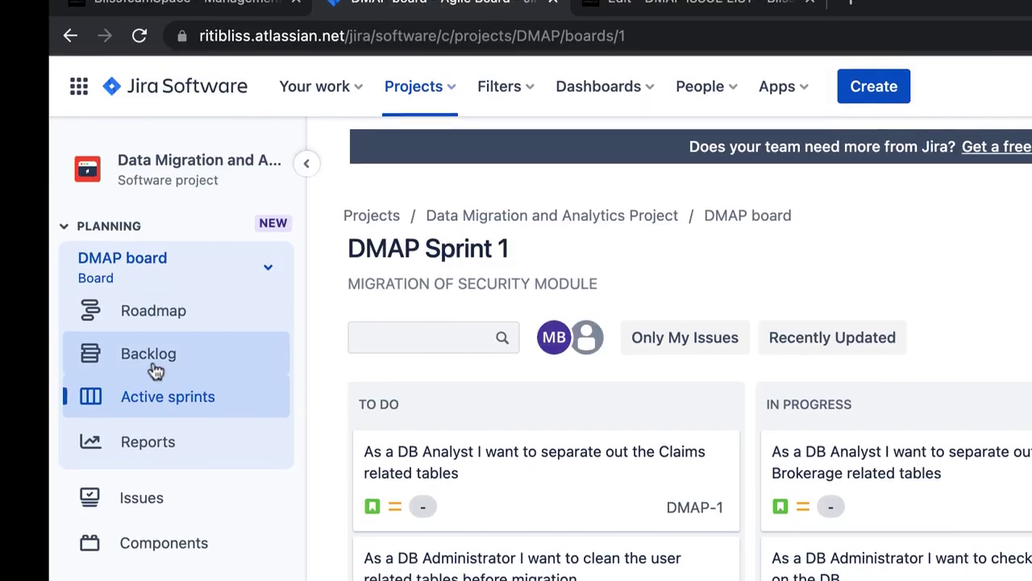
{"action": "left_click", "coordinate": [153, 365]}
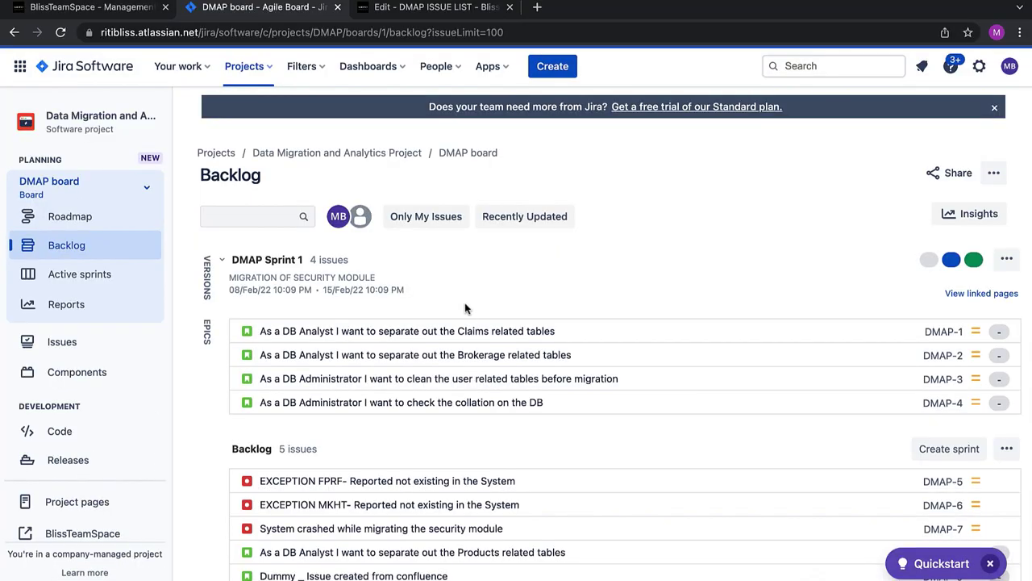
{"action": "scroll", "coordinate": [403, 403], "scroll_direction": "down", "scroll_amount": 1}
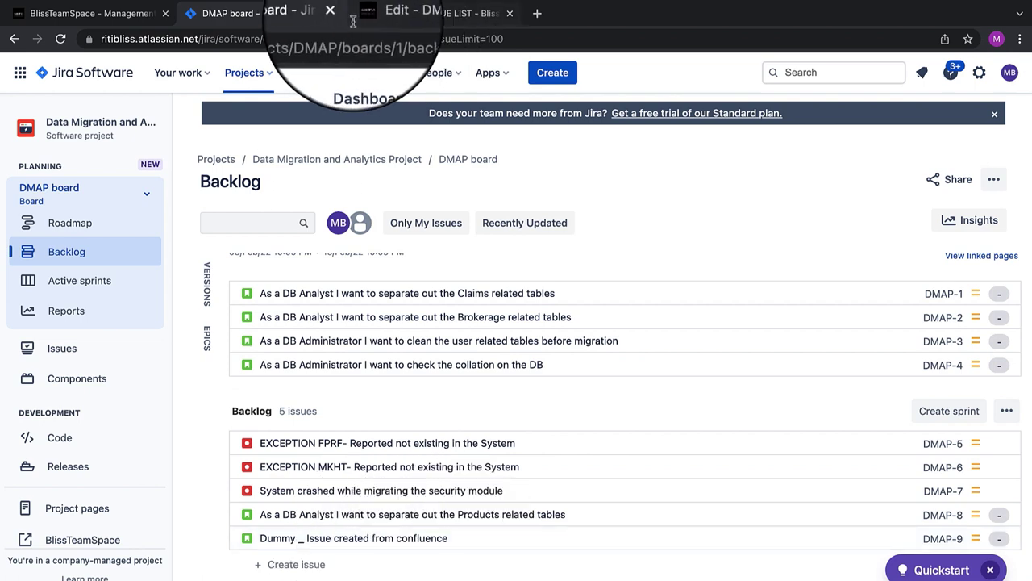
{"action": "left_click", "coordinate": [44, 9]}
{"action": "scroll", "coordinate": [304, 293], "scroll_direction": "down", "scroll_amount": 3}
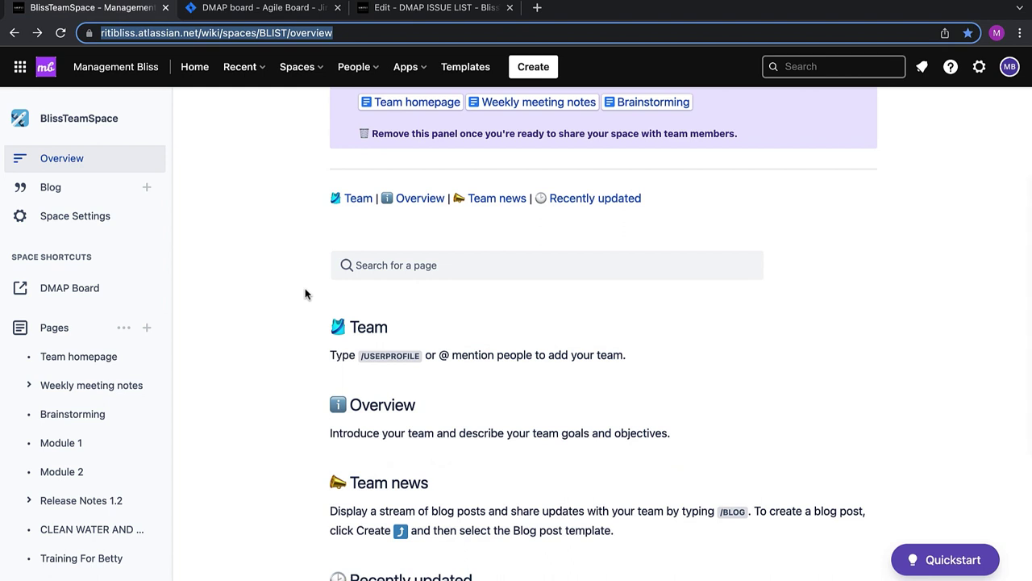
{"action": "scroll", "coordinate": [304, 293], "scroll_direction": "up", "scroll_amount": 3}
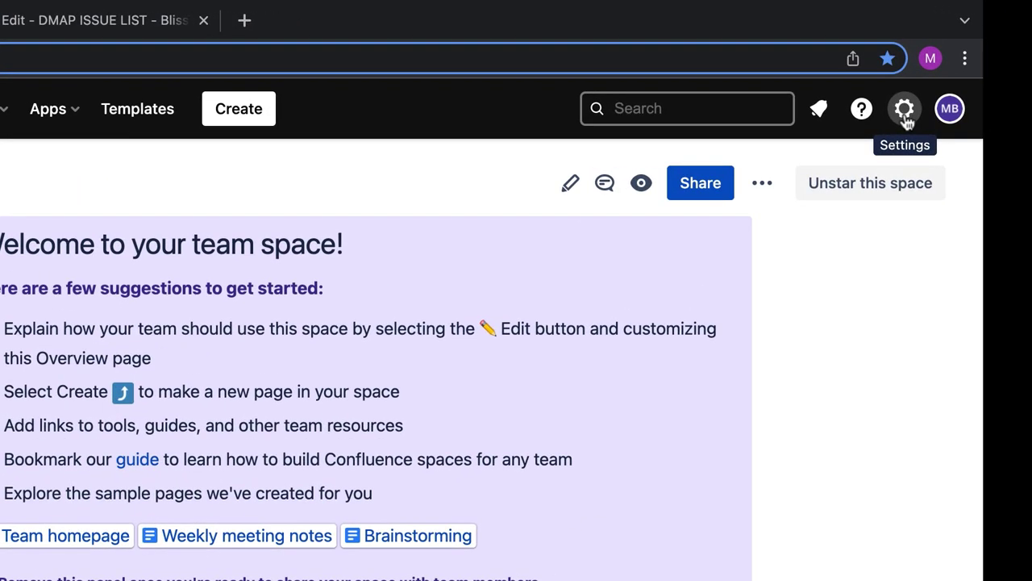
{"action": "left_click", "coordinate": [904, 110]}
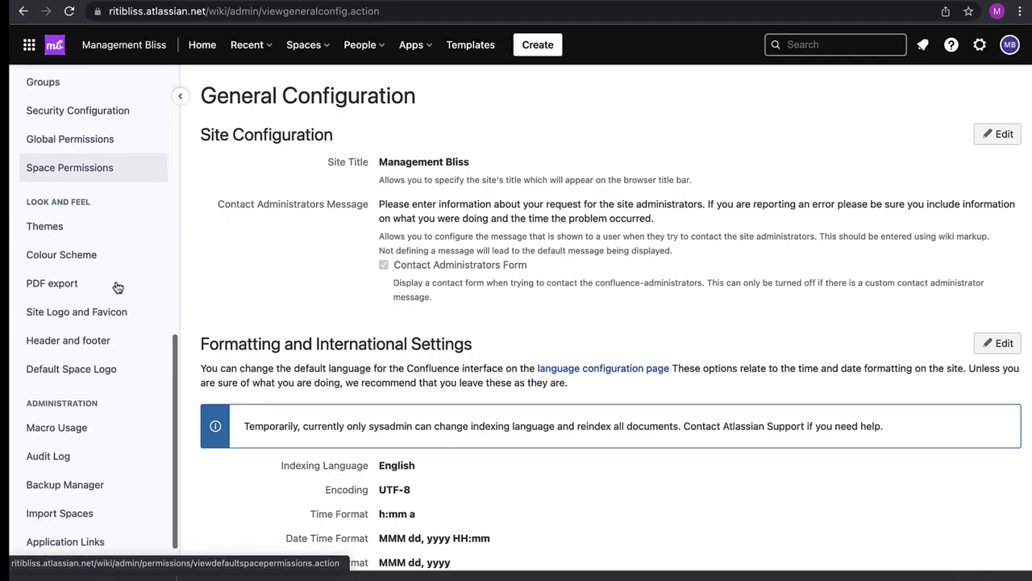
Open the Audit Log page from the Administration sidebar
{"action": "scroll", "coordinate": [117, 287], "scroll_direction": "down", "scroll_amount": 2}
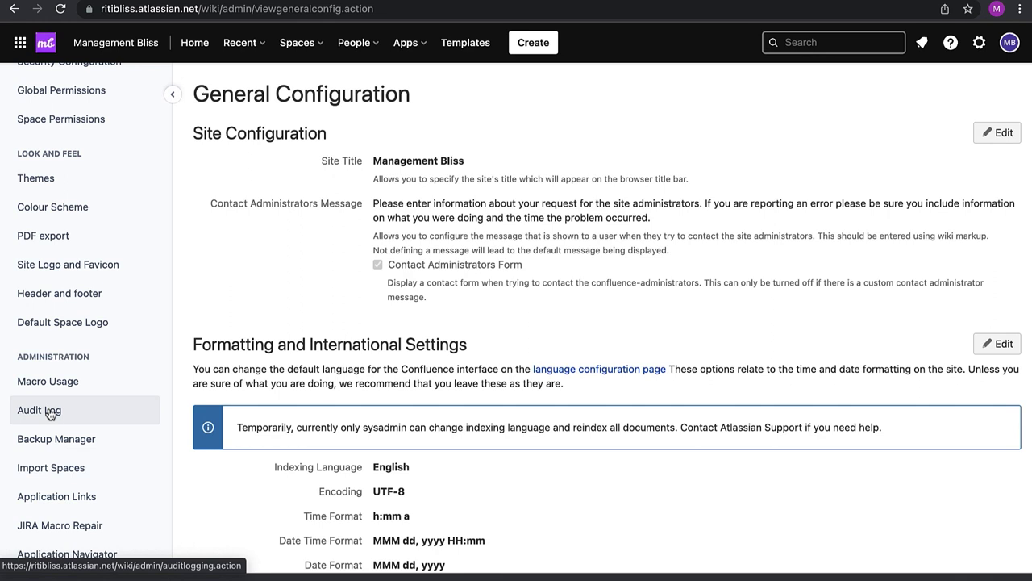
{"action": "left_click", "coordinate": [50, 414]}
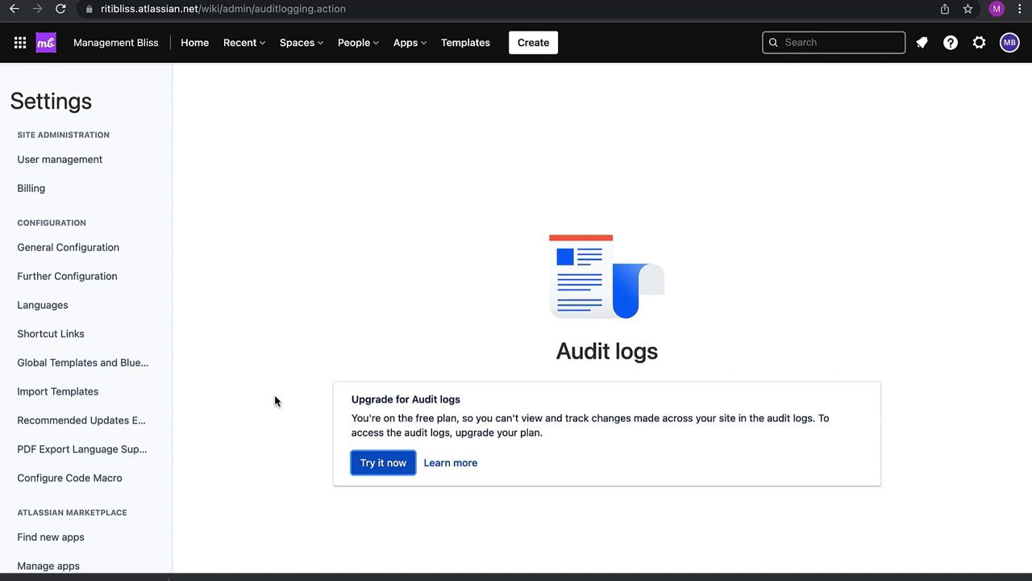
Start the 14-day Confluence Standard trial and dismiss the confirmation
{"action": "left_click", "coordinate": [392, 471]}
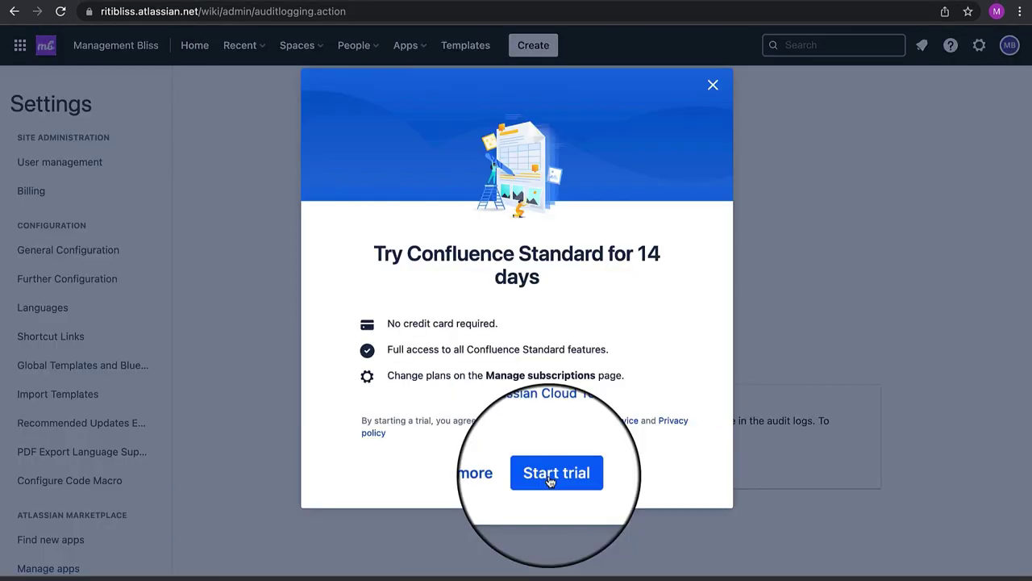
{"action": "left_click", "coordinate": [549, 479]}
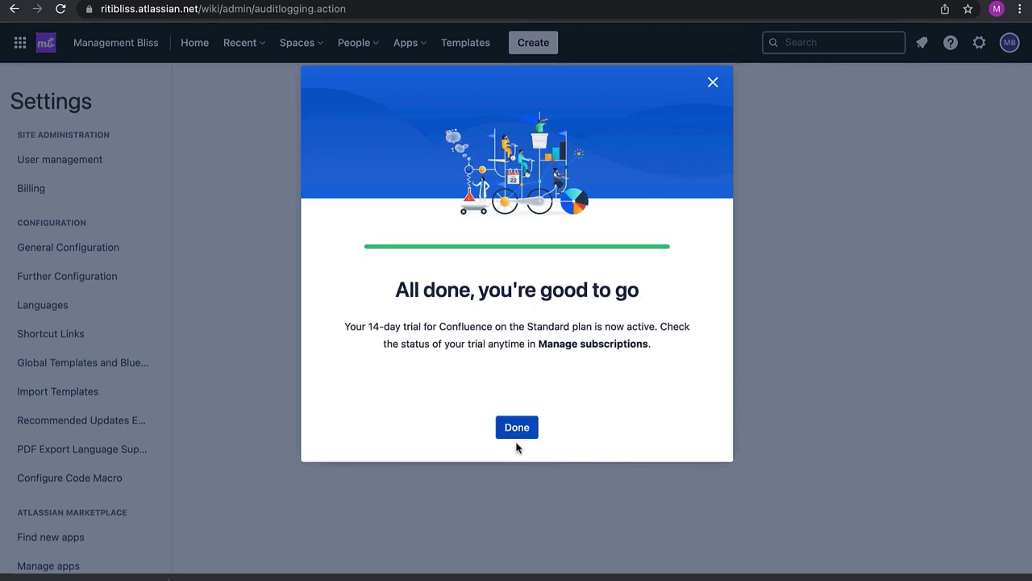
{"action": "left_click", "coordinate": [517, 427]}
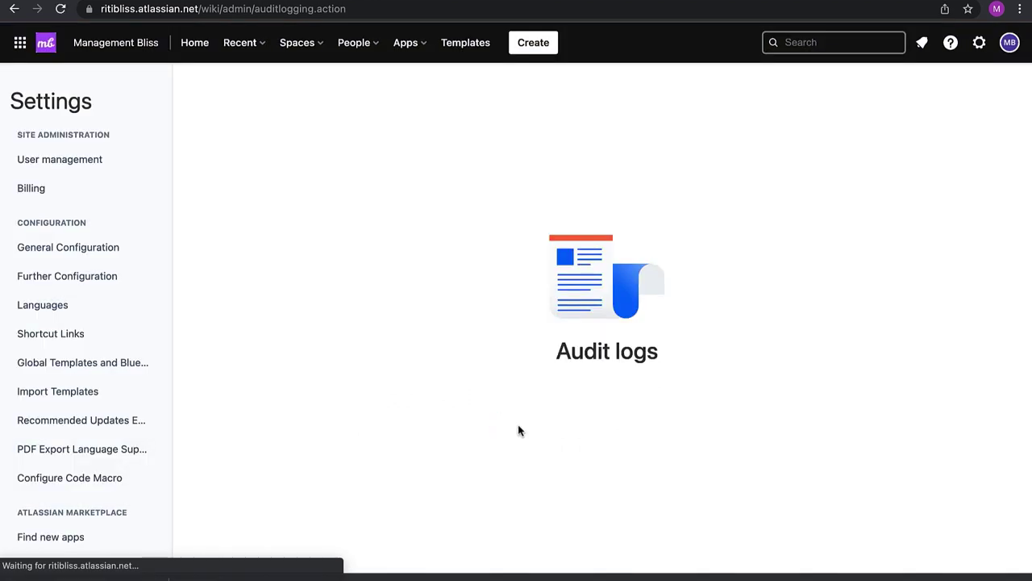
Reload the audit log page and review its entries, such as created users and group additions
{"action": "left_click", "coordinate": [370, 9]}
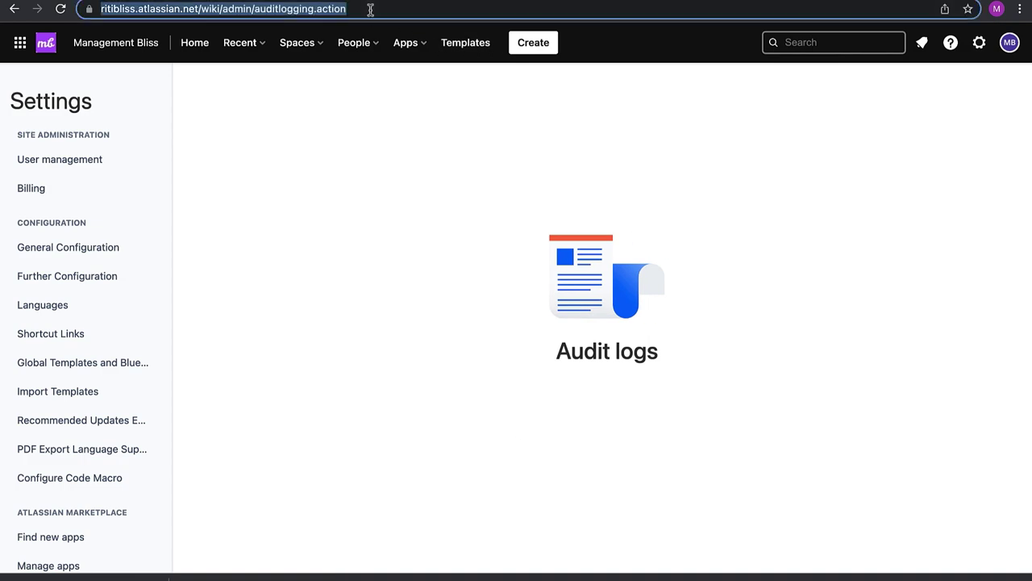
{"action": "key", "text": "Return"}
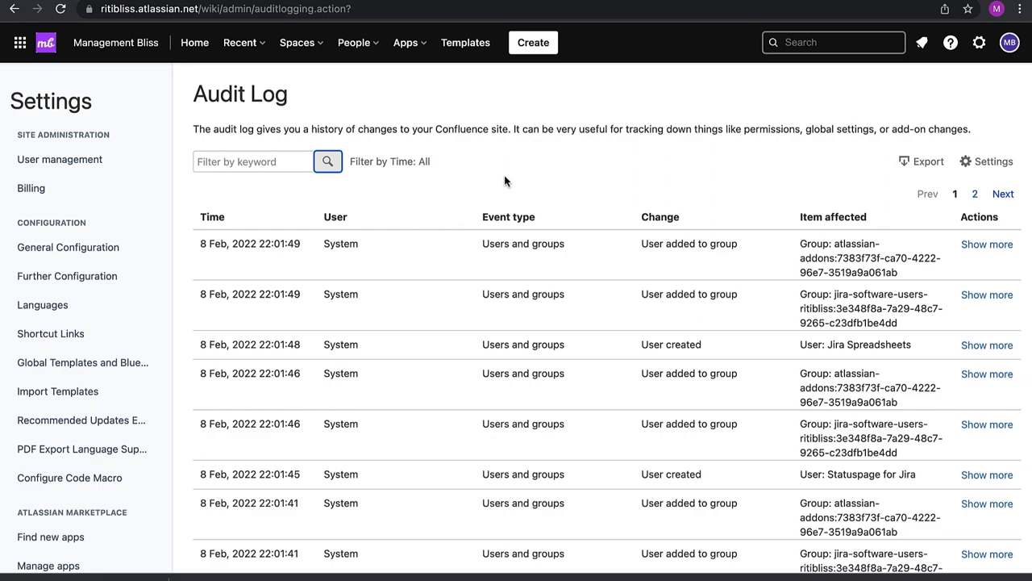
{"action": "scroll", "coordinate": [453, 382], "scroll_direction": "down", "scroll_amount": 5}
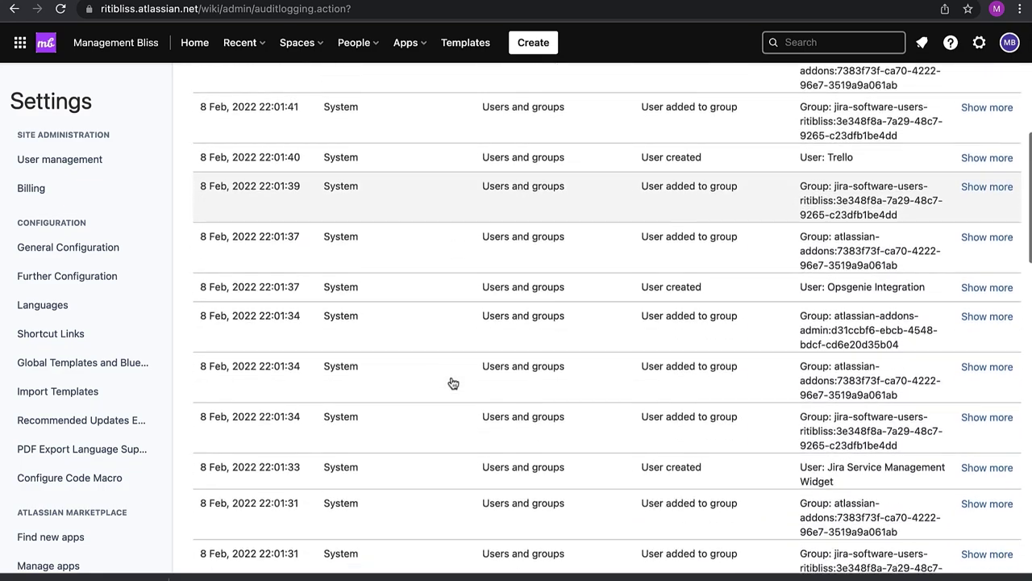
{"action": "scroll", "coordinate": [453, 383], "scroll_direction": "down", "scroll_amount": 15}
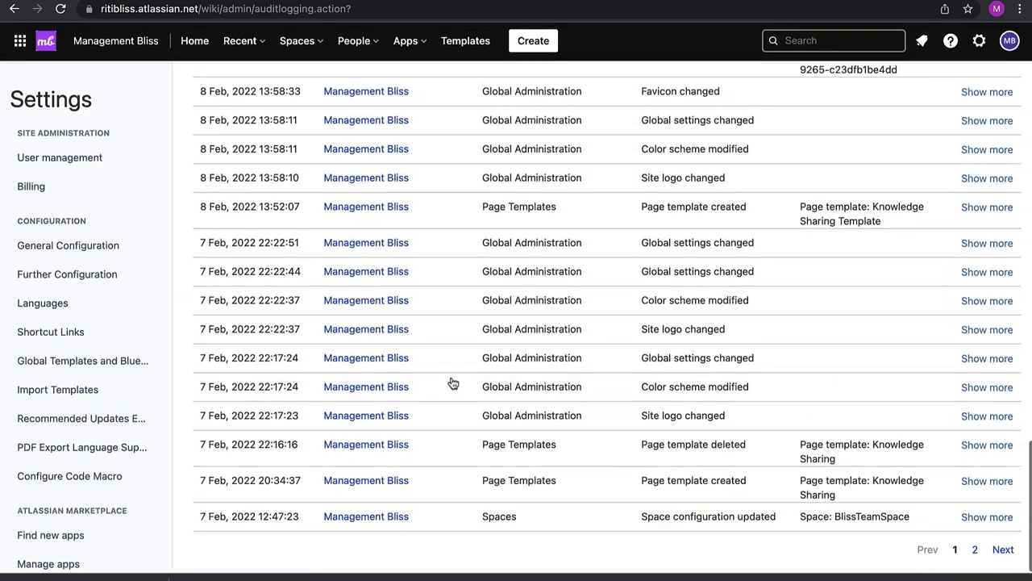
{"action": "scroll", "coordinate": [452, 382], "scroll_direction": "up", "scroll_amount": 20}
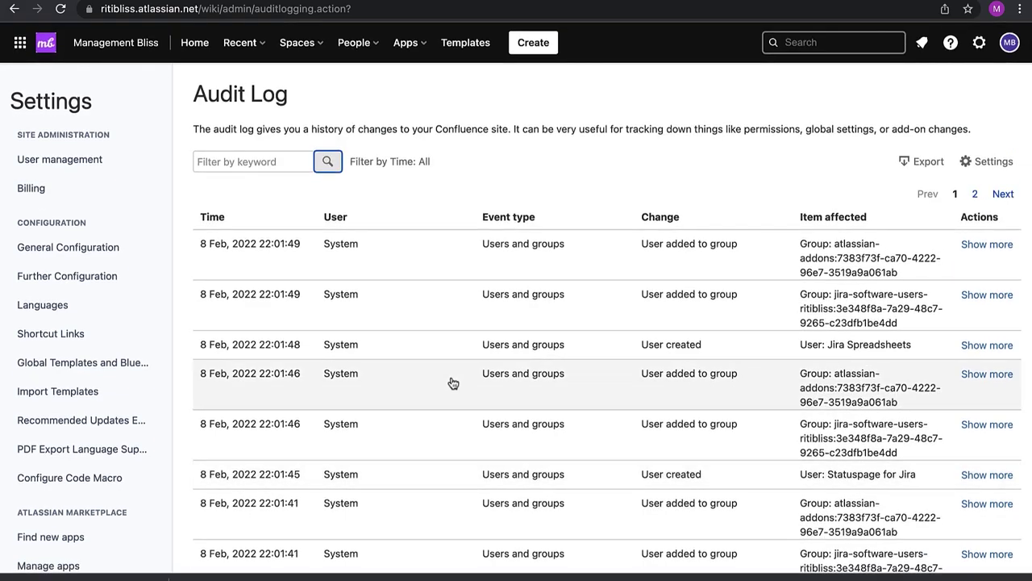
{"action": "scroll", "coordinate": [452, 382], "scroll_direction": "down", "scroll_amount": 10}
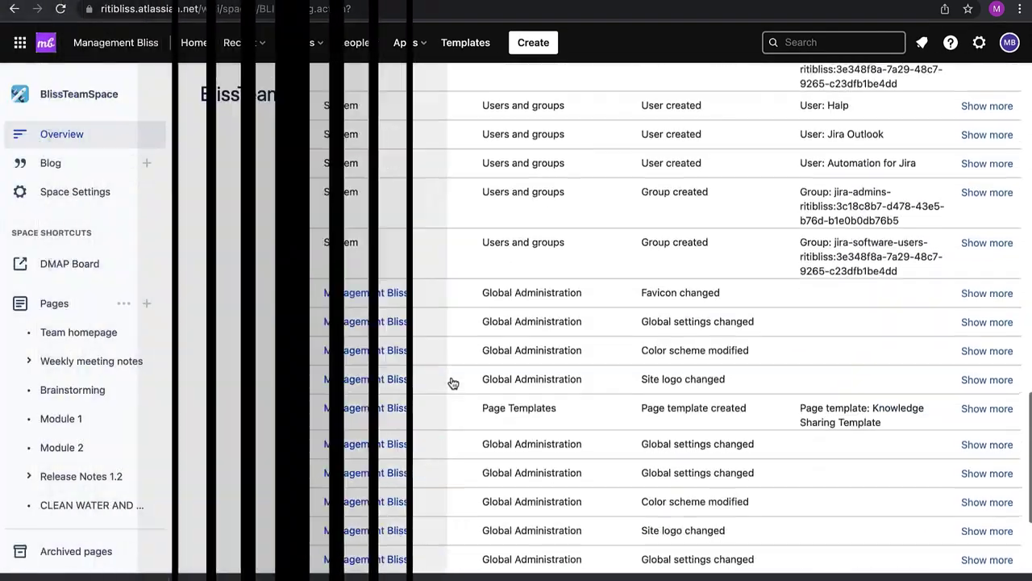